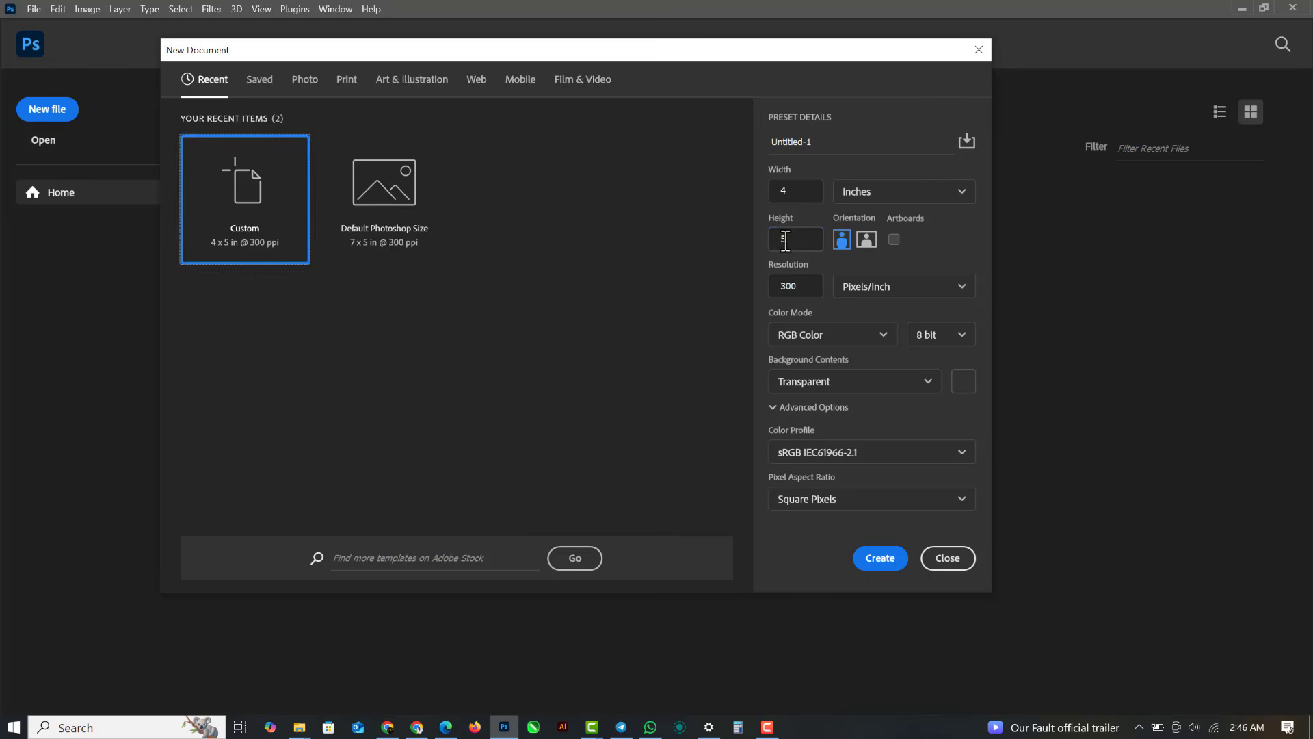
# - Create a transparent 4 × 5 inch portrait document at 300 ppi named "sport Poster"
pyautogui.click(802, 144)
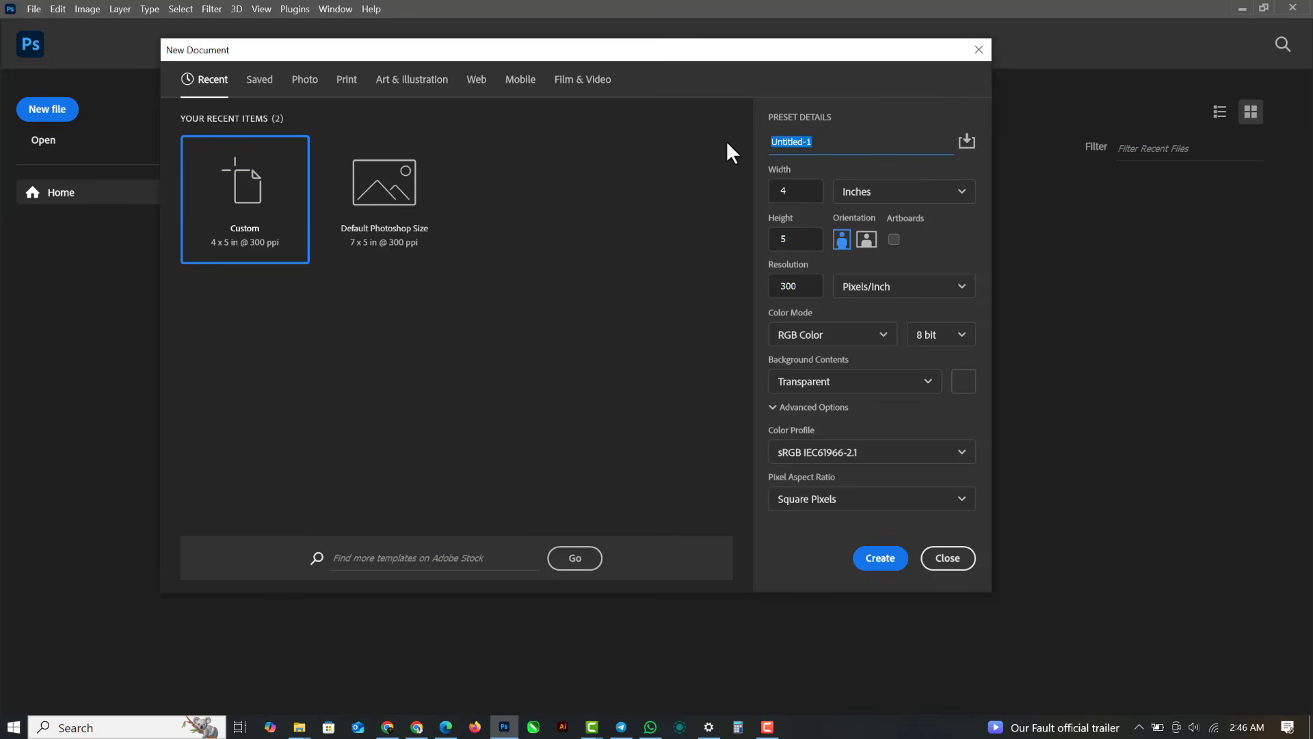
pyautogui.write('sport Poster')
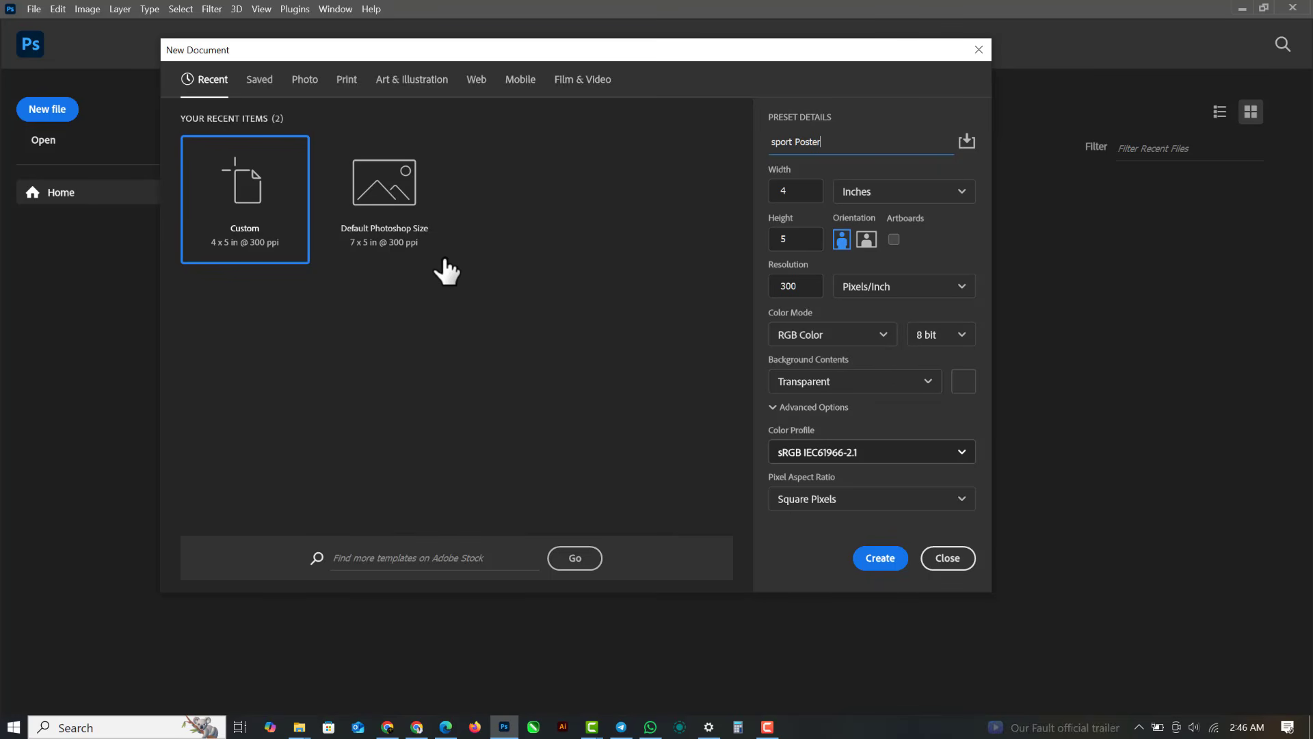
pyautogui.click(857, 561)
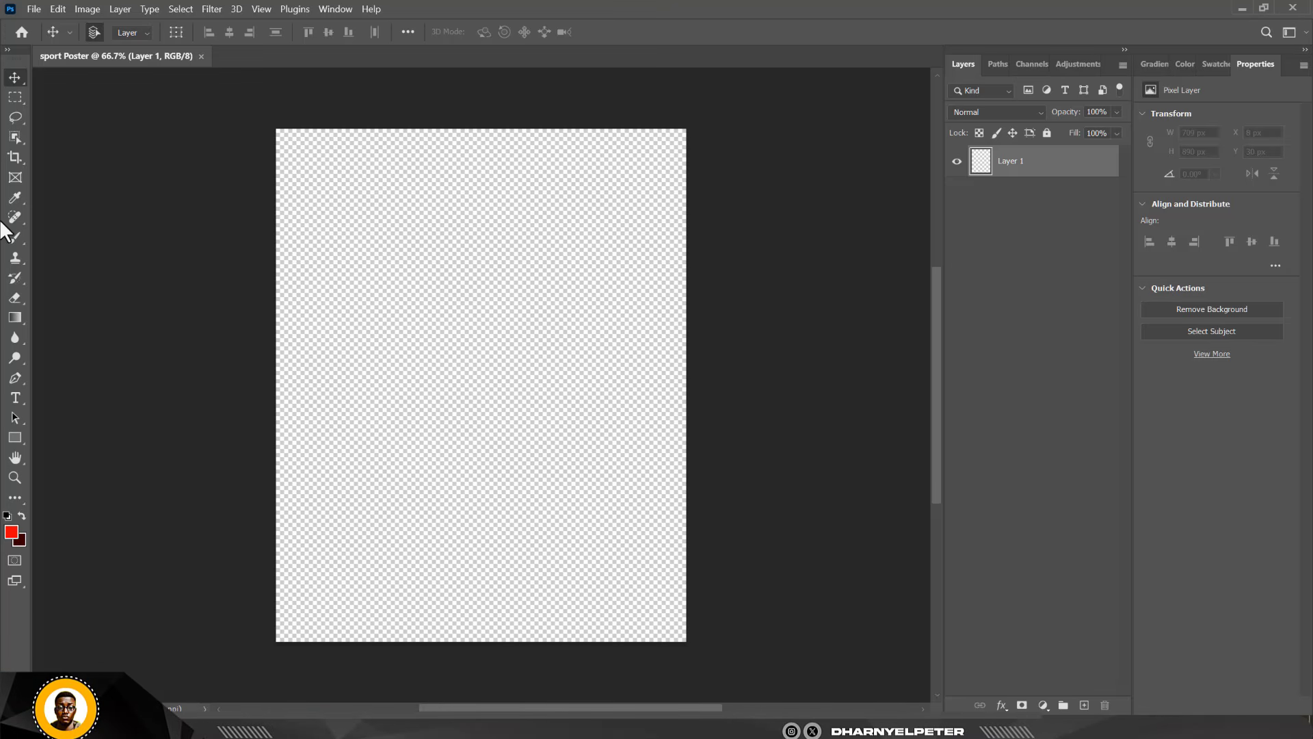
# - Check the hex codes of the current foreground and background colours without changing them
pyautogui.click(11, 530)
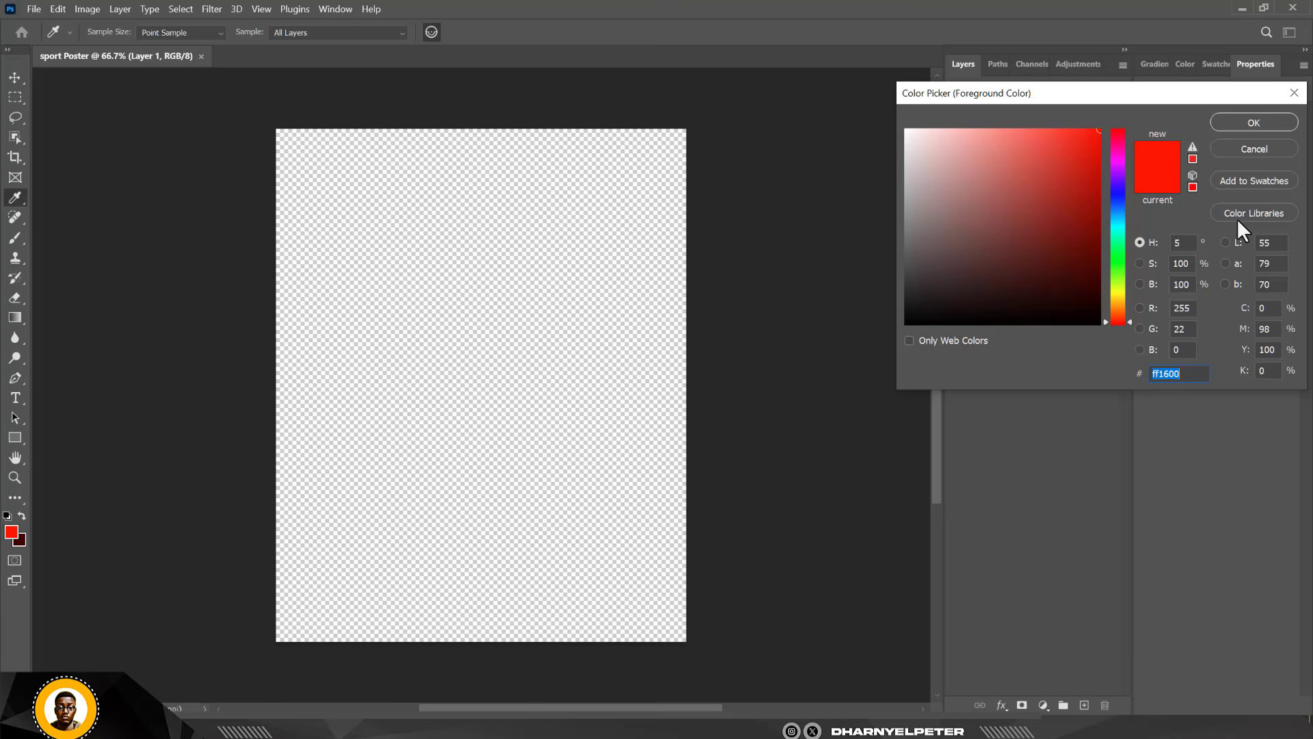
pyautogui.click(1183, 373)
pyautogui.click(1264, 122)
pyautogui.press('v')
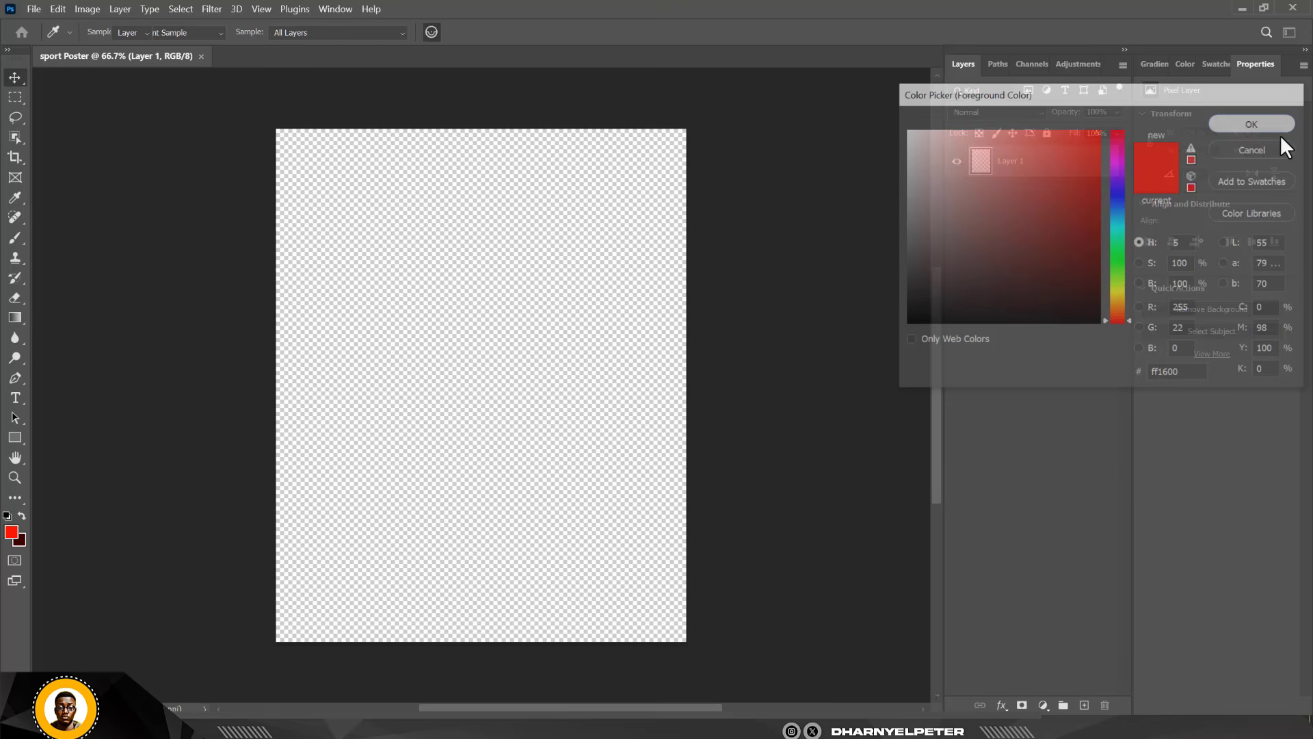
pyautogui.click(21, 539)
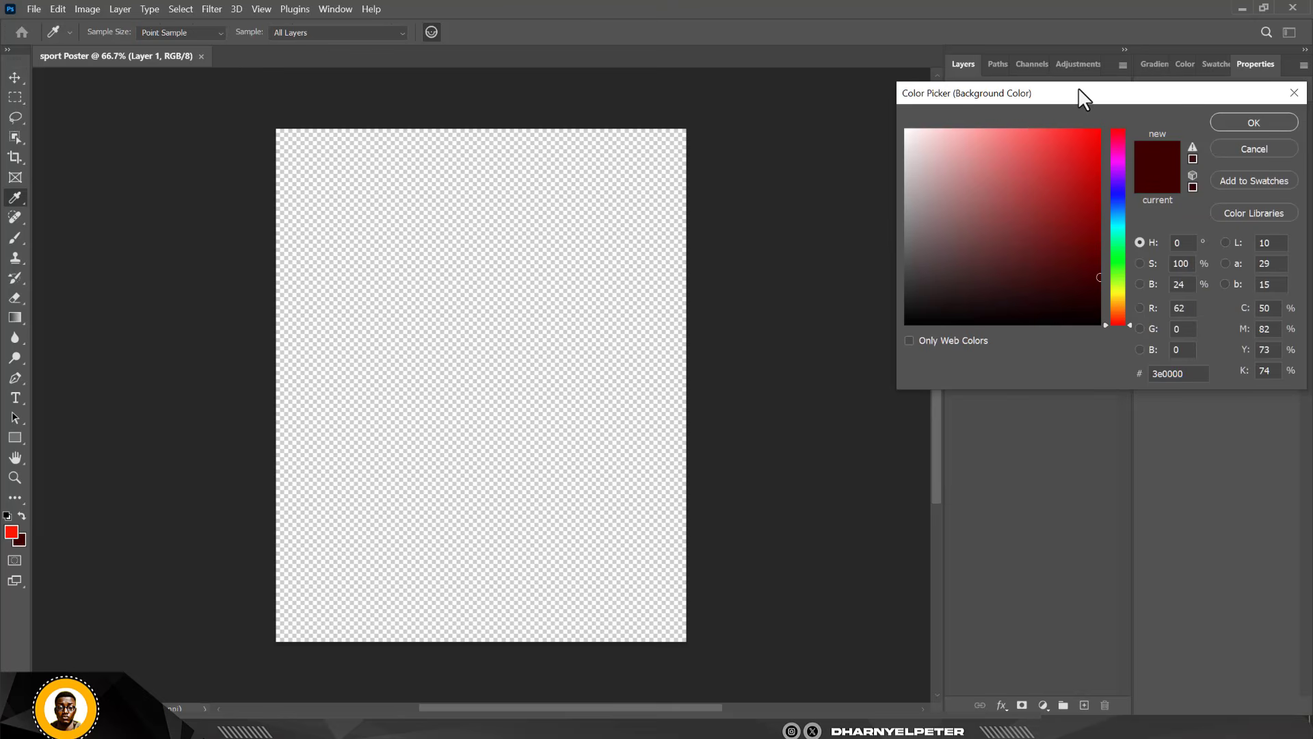
pyautogui.moveTo(1037, 87); pyautogui.dragTo(1031, 87)
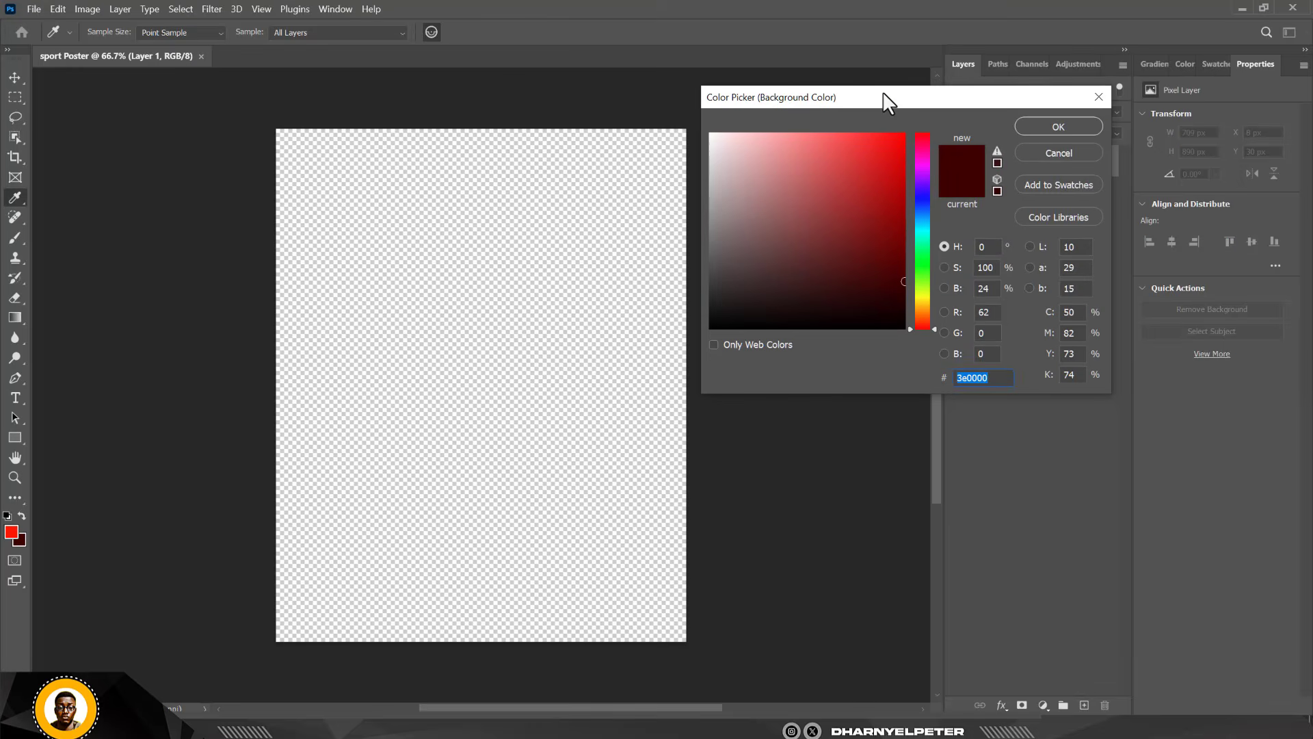
pyautogui.press('v')
pyautogui.click(1071, 125)
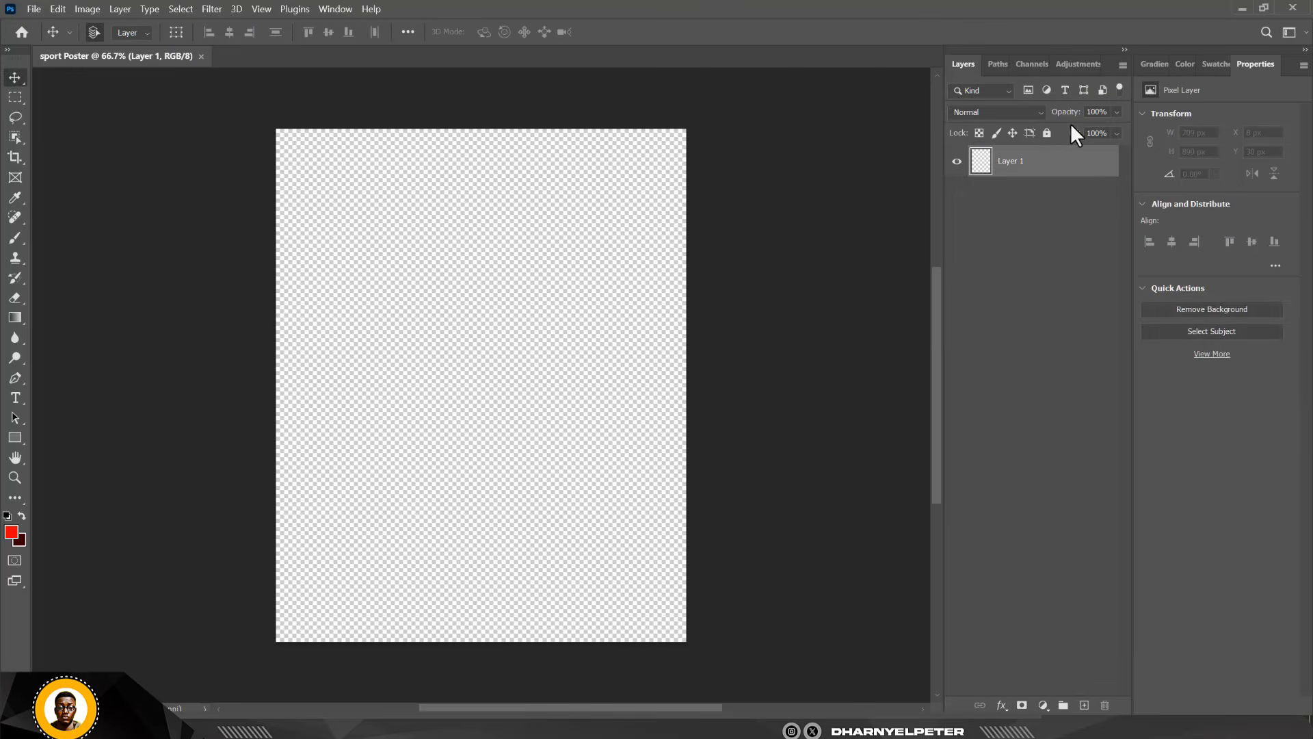
# - Add a Solid Color fill layer using the dark red background colour 3e0000
pyautogui.click(1043, 704)
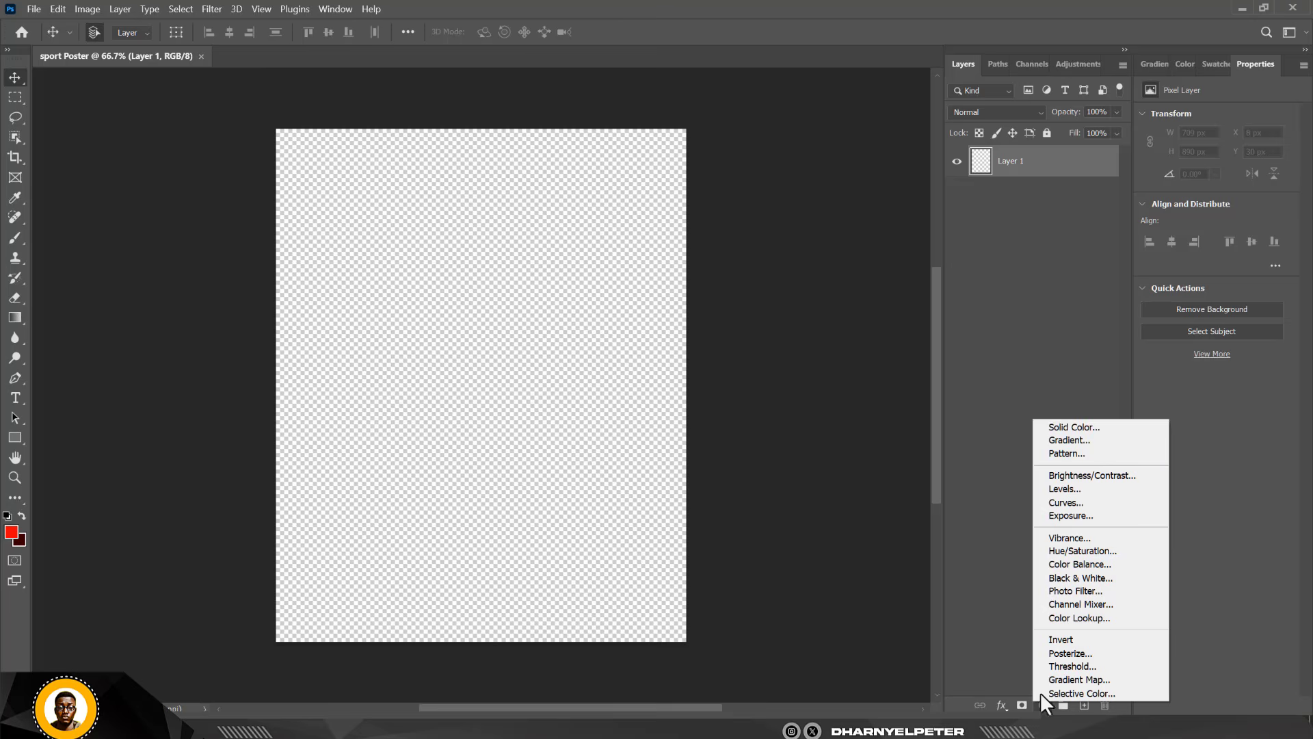
pyautogui.click(1076, 428)
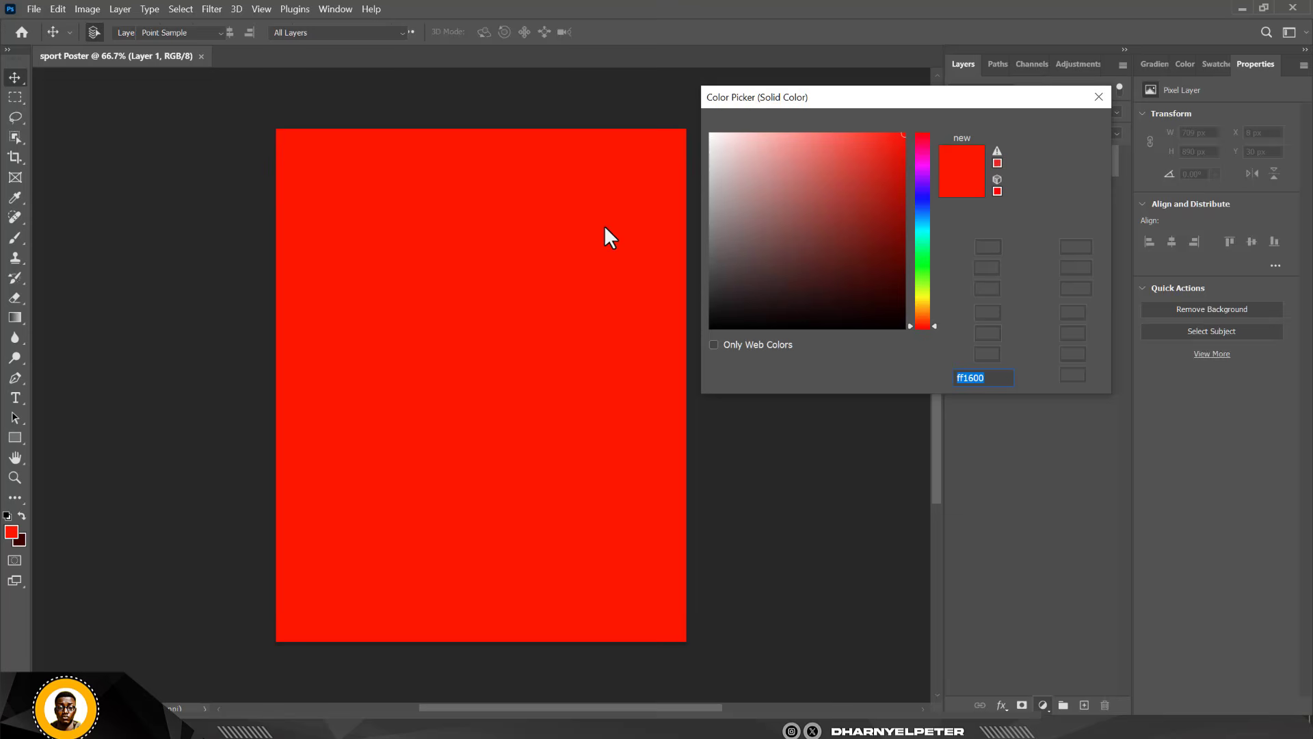
pyautogui.click(23, 542)
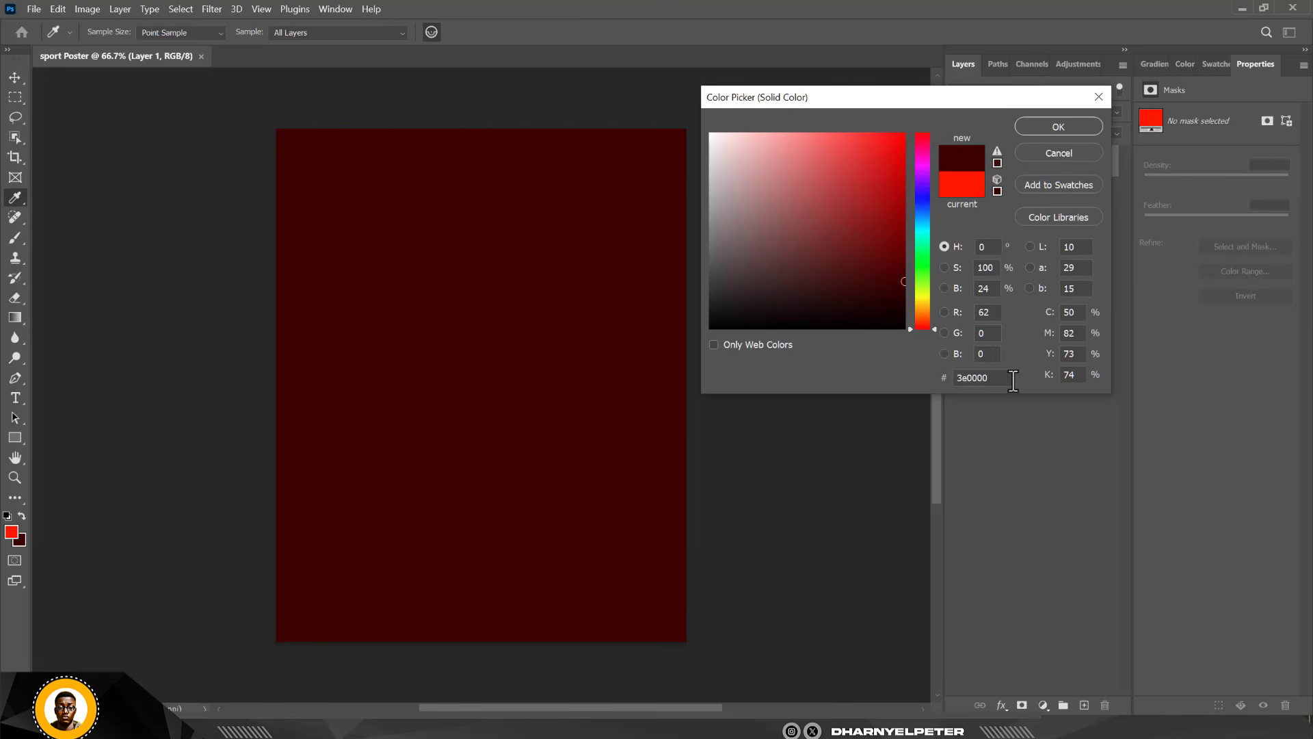
pyautogui.click(1067, 125)
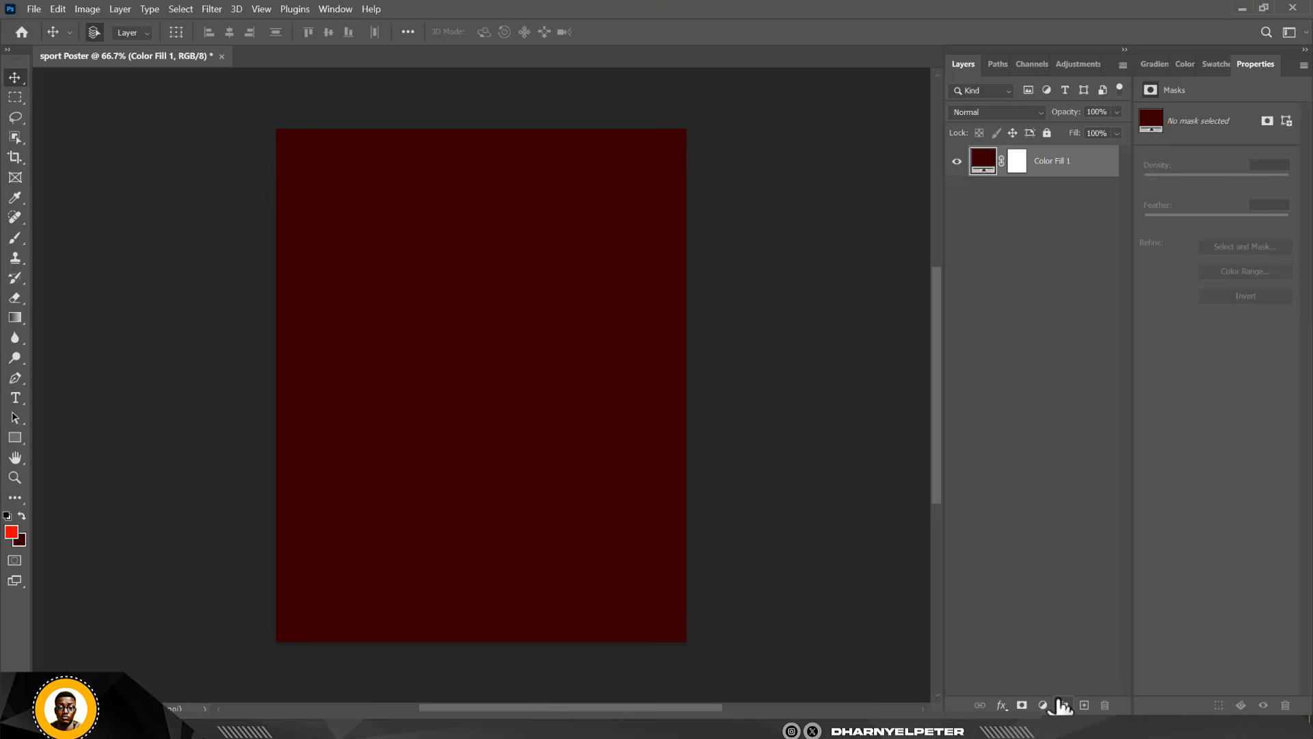
# - Add the text "ATHLE" in the upper middle of the canvas
pyautogui.click(15, 397)
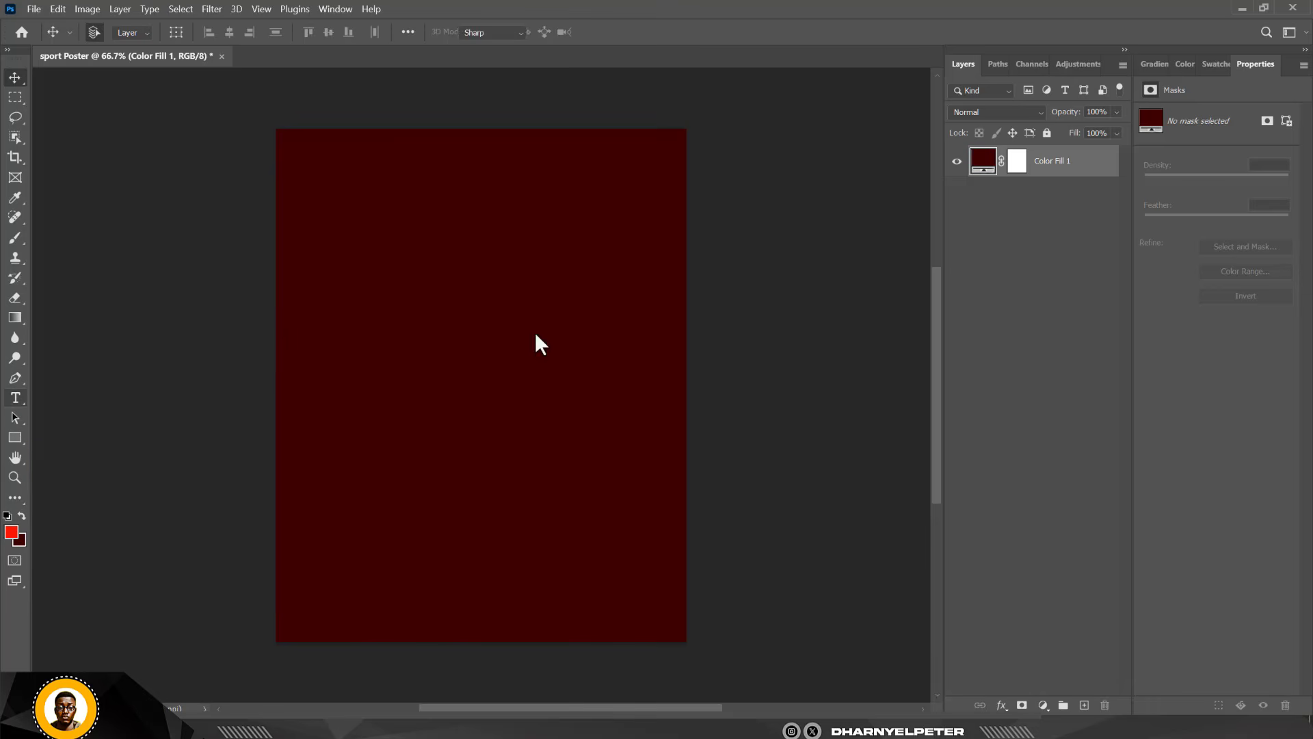
pyautogui.click(427, 310)
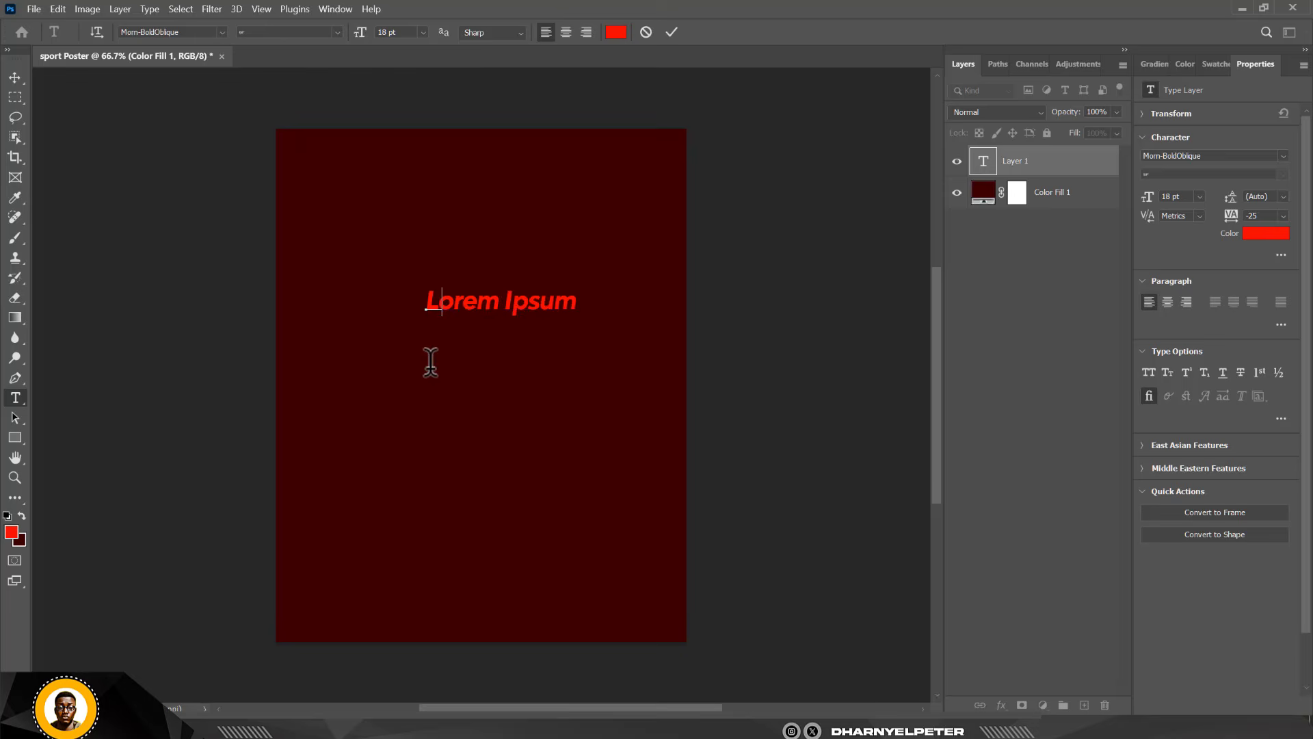
pyautogui.write('ATH')
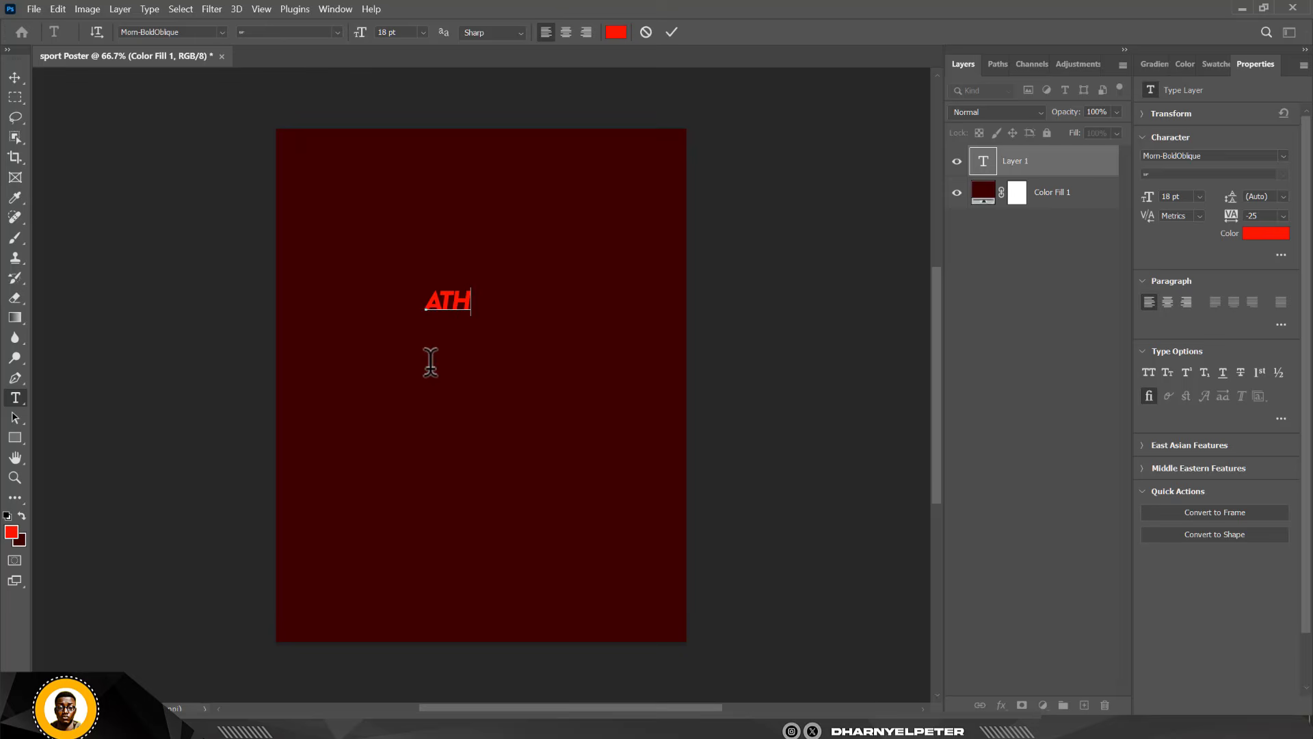
pyautogui.write('LE')
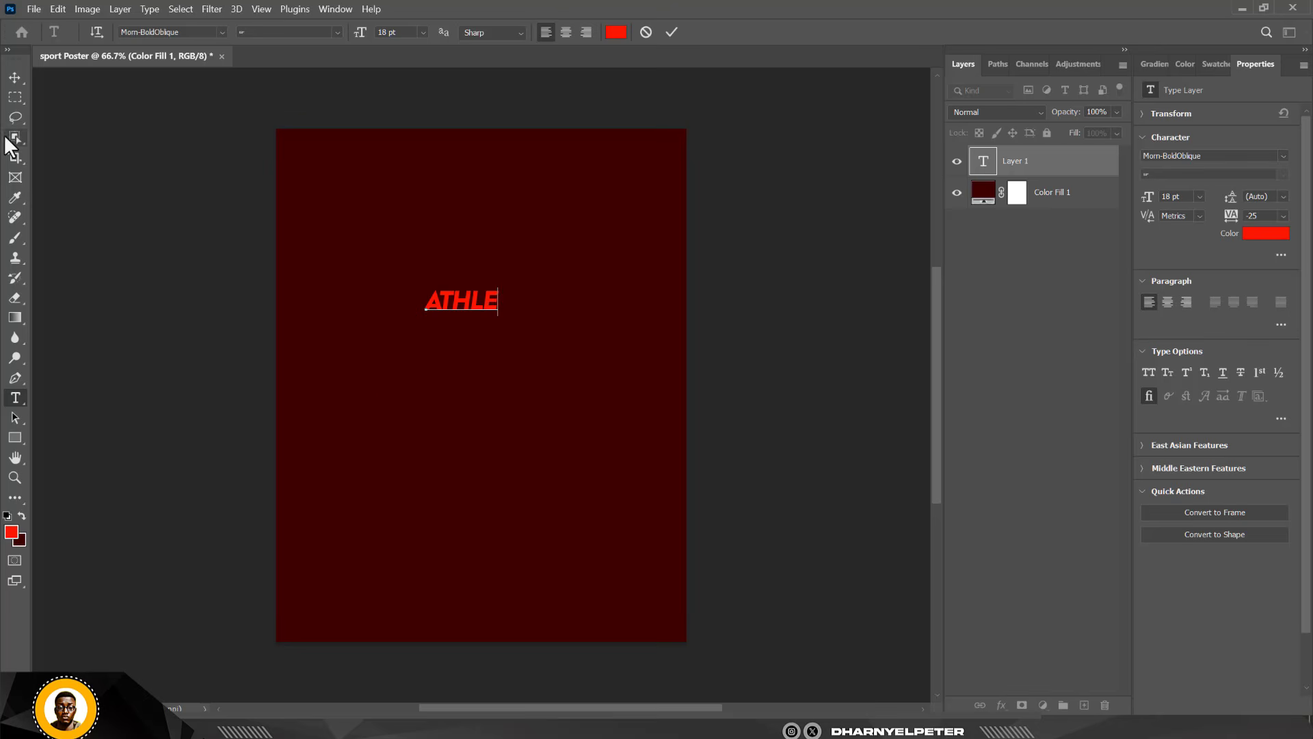
pyautogui.click(14, 77)
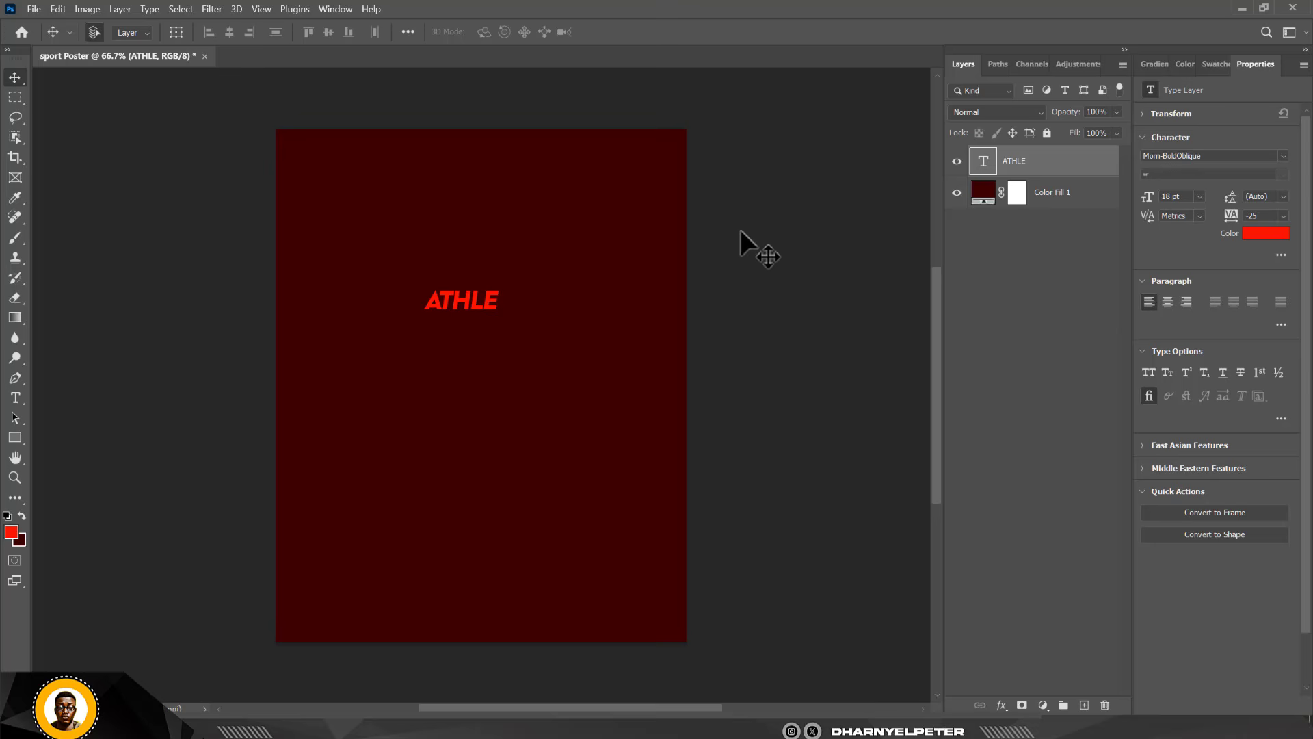
# - Duplicate the ATHLE text layer and move the copy 50 px down, directly beneath the original
pyautogui.hotkey('ctrl', 'j')
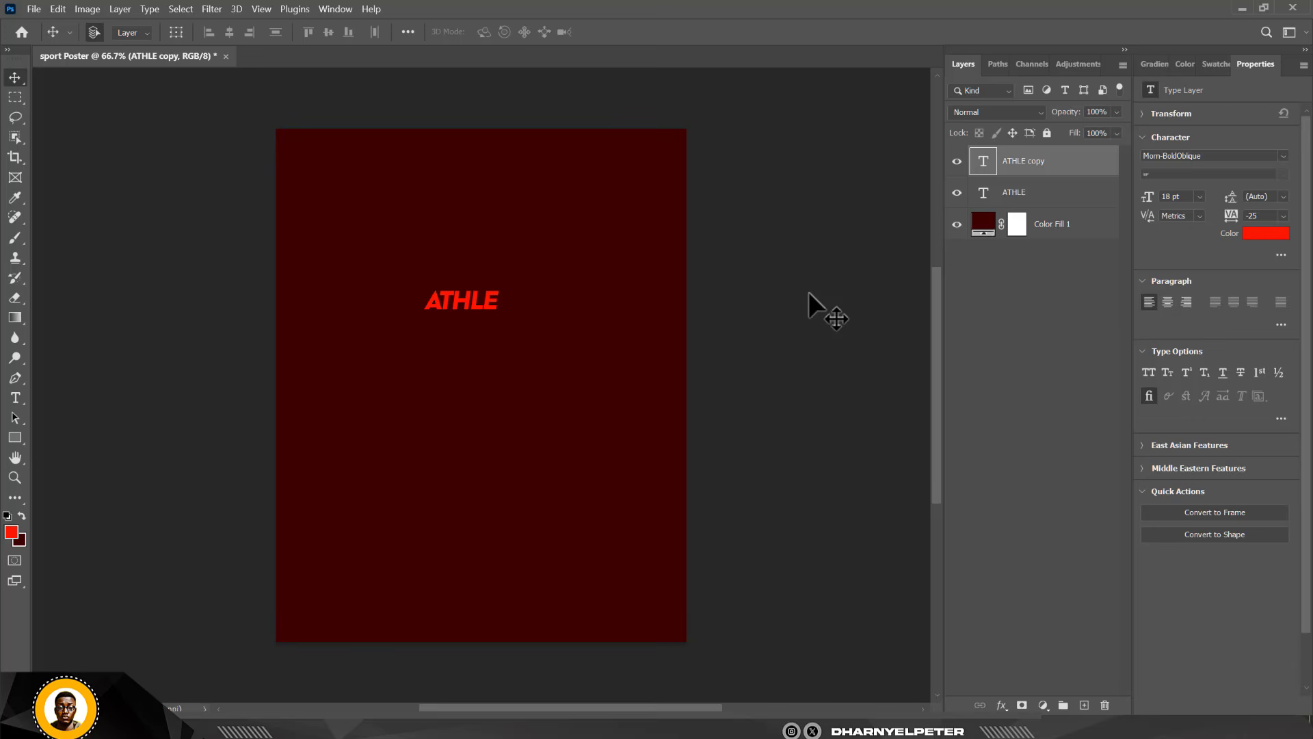
pyautogui.hotkey('shift', 'Down')
pyautogui.hotkey('shift', 'Down')
pyautogui.hotkey('shift', 'Down')
pyautogui.hotkey('shift', 'Down')
pyautogui.hotkey('shift', 'Down')
# - Change the text of the duplicated layer to "TICO"
pyautogui.doubleClick(983, 161)
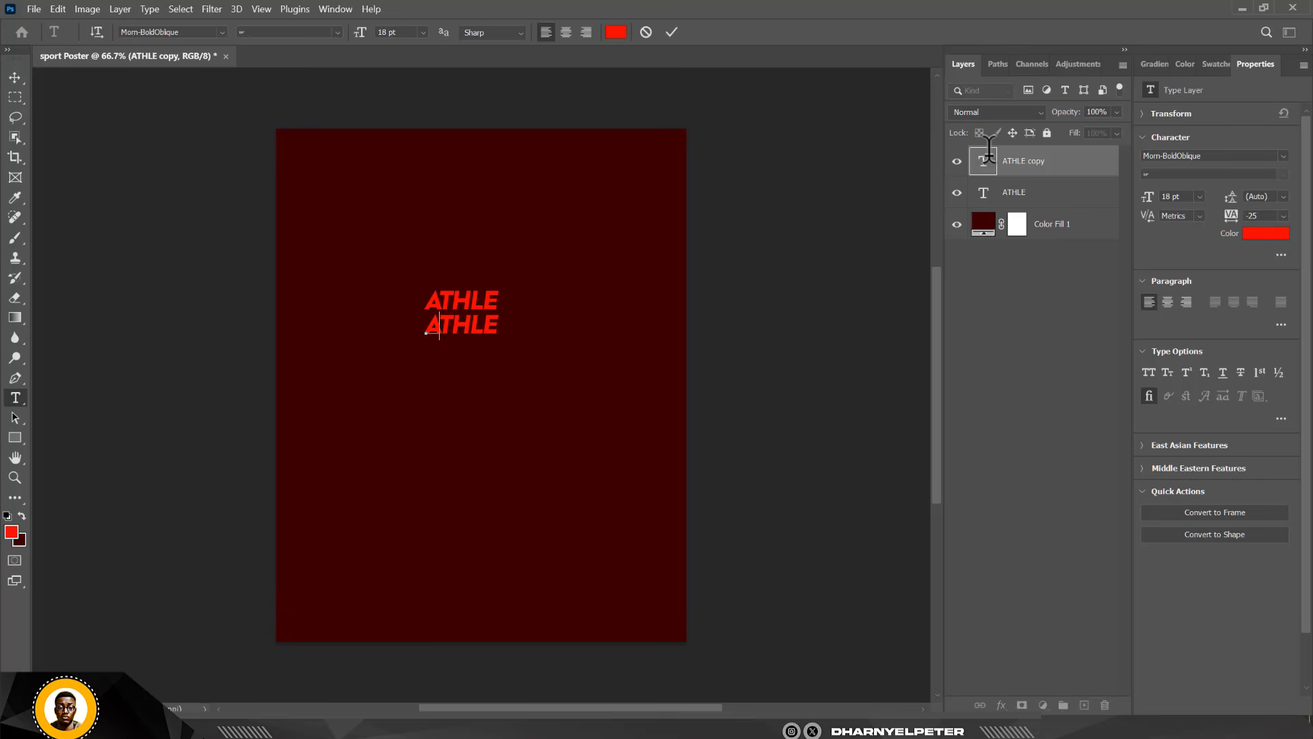
pyautogui.write('TICO')
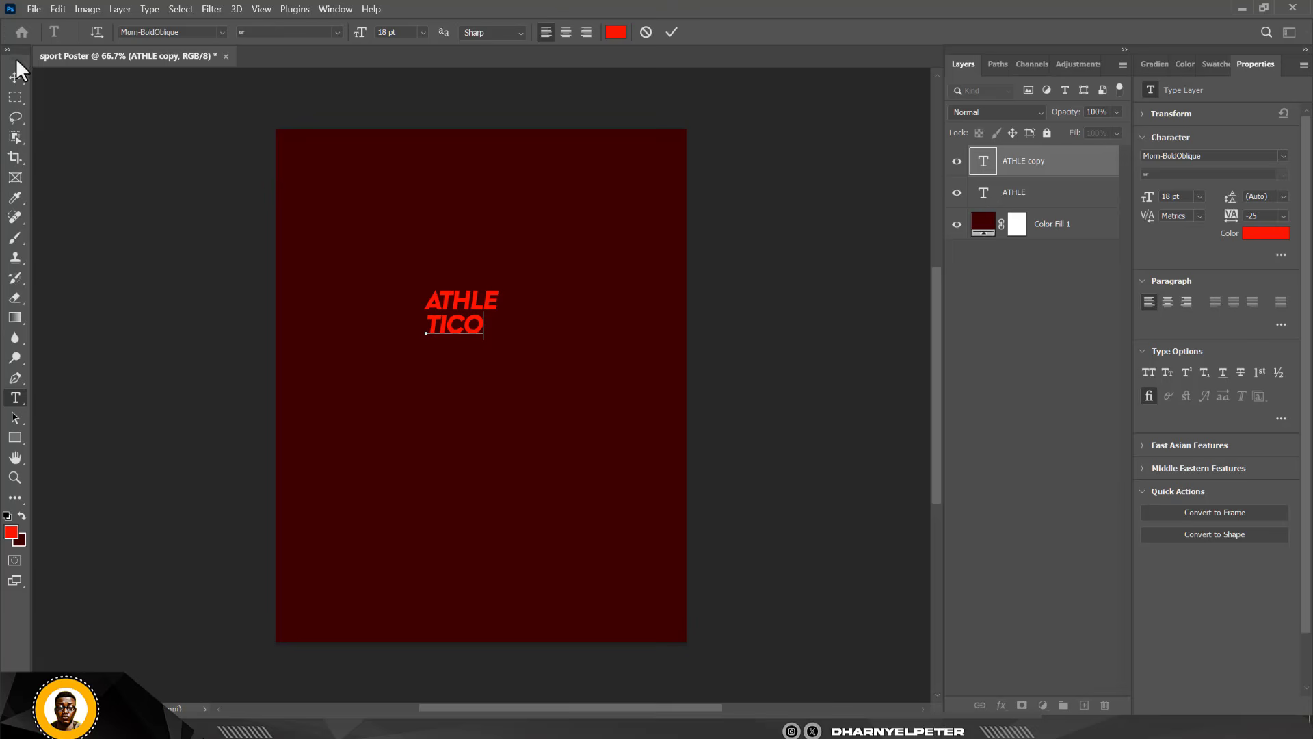
pyautogui.click(14, 78)
# - Scale the TICO text to about 125% to match the width of ATHLE and shift it slightly upward
pyautogui.scroll(3, 477, 322)
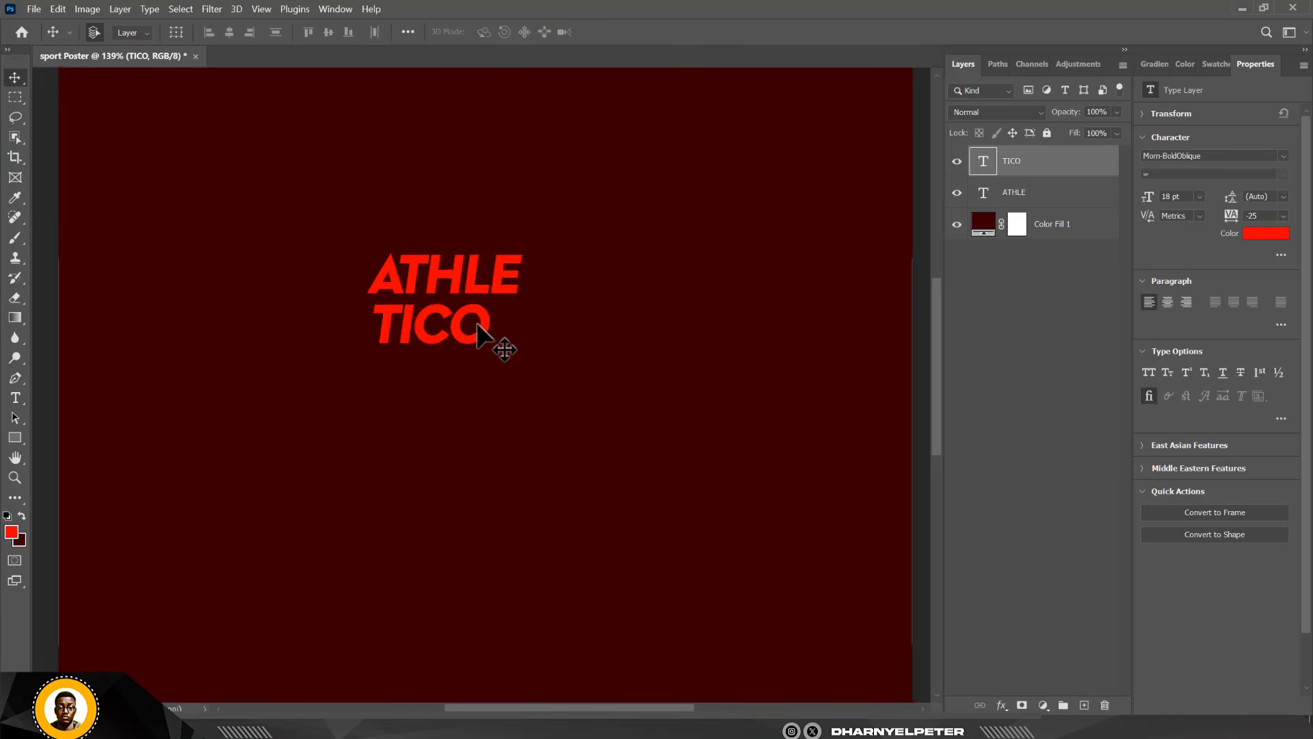
pyautogui.press('ctrl')
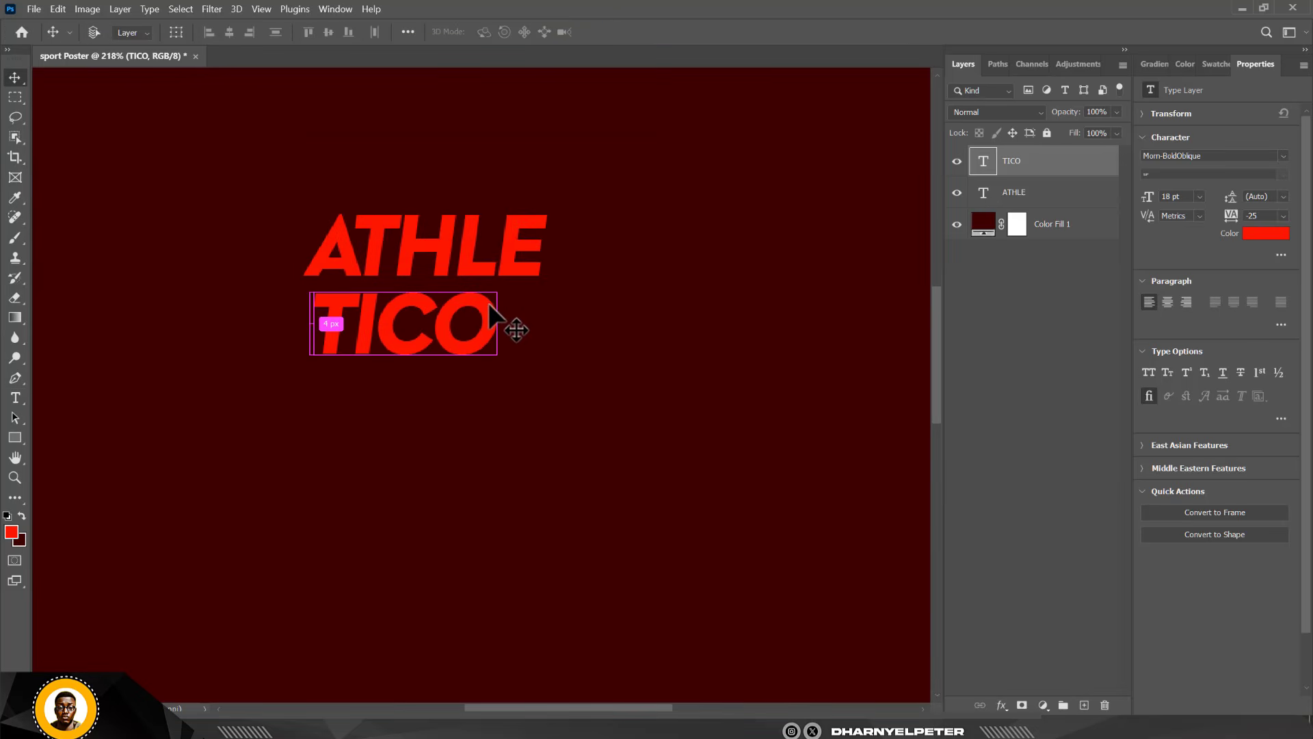
pyautogui.hotkey('ctrl', 't')
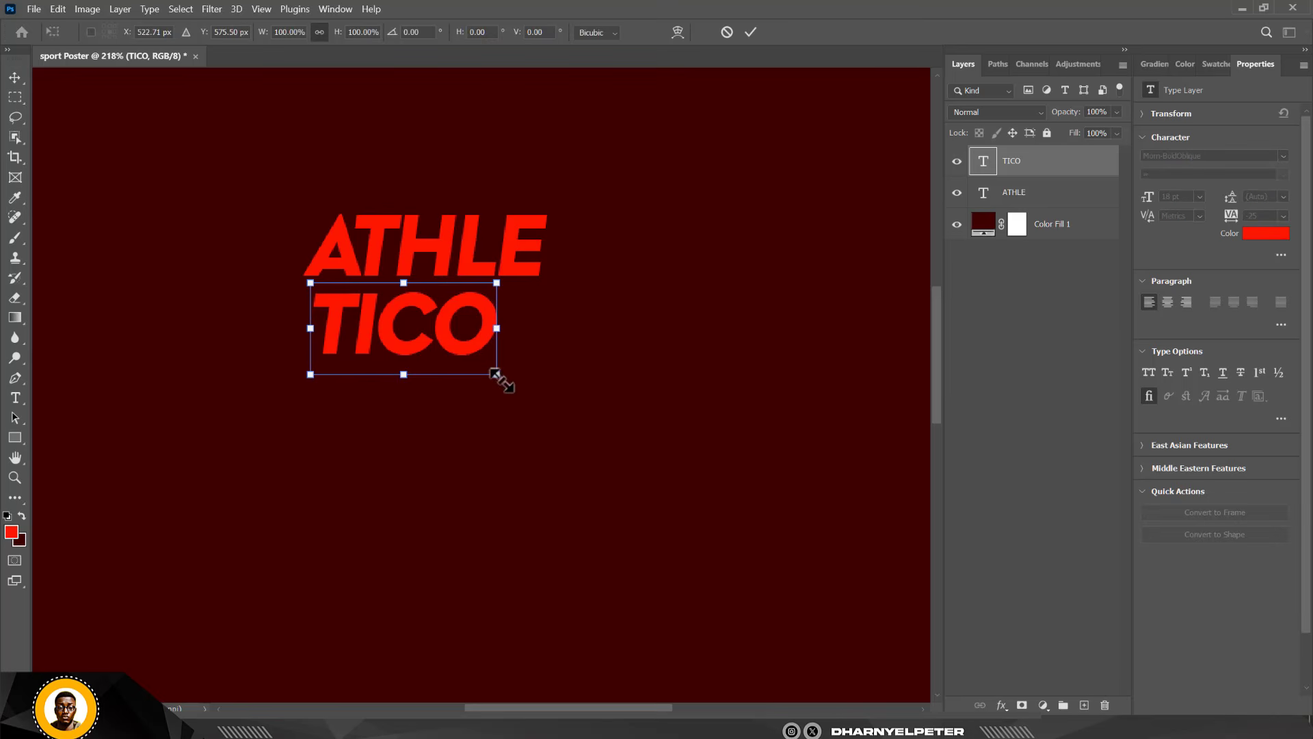
pyautogui.moveTo(495, 375); pyautogui.dragTo(544, 398)
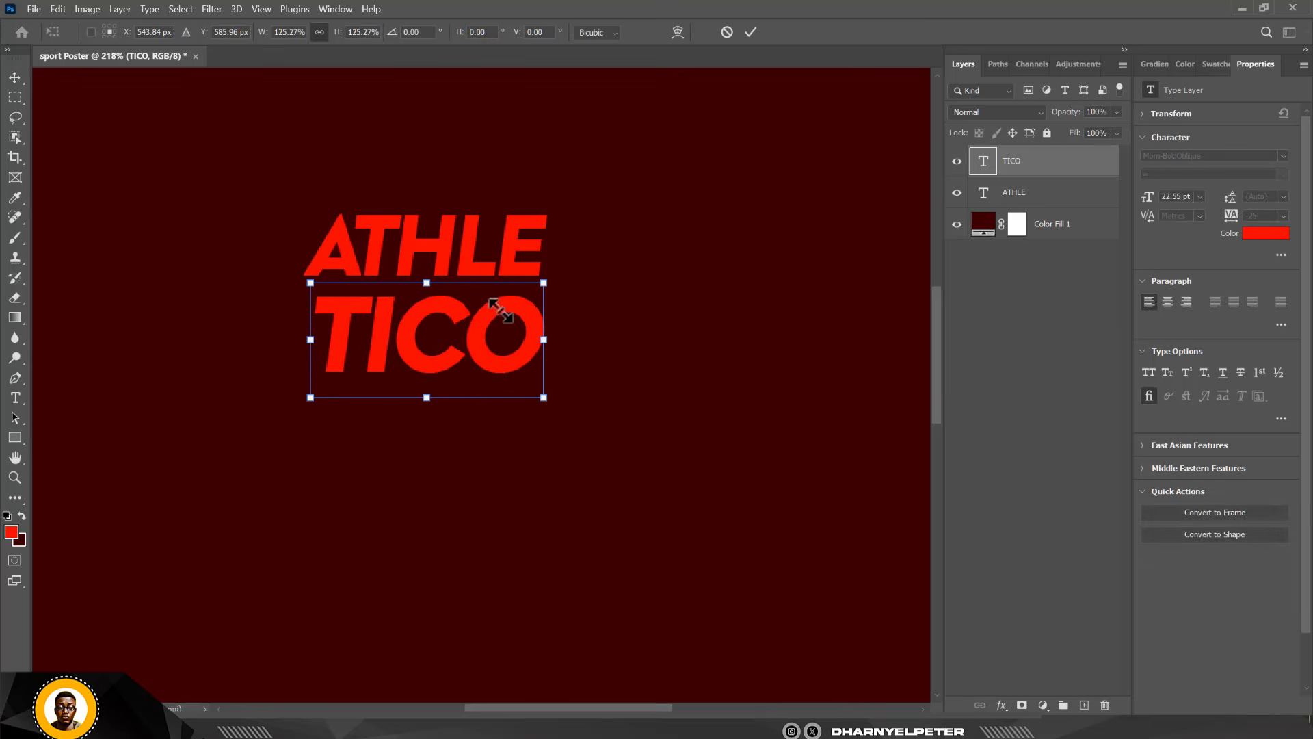
pyautogui.moveTo(498, 301); pyautogui.dragTo(496, 293)
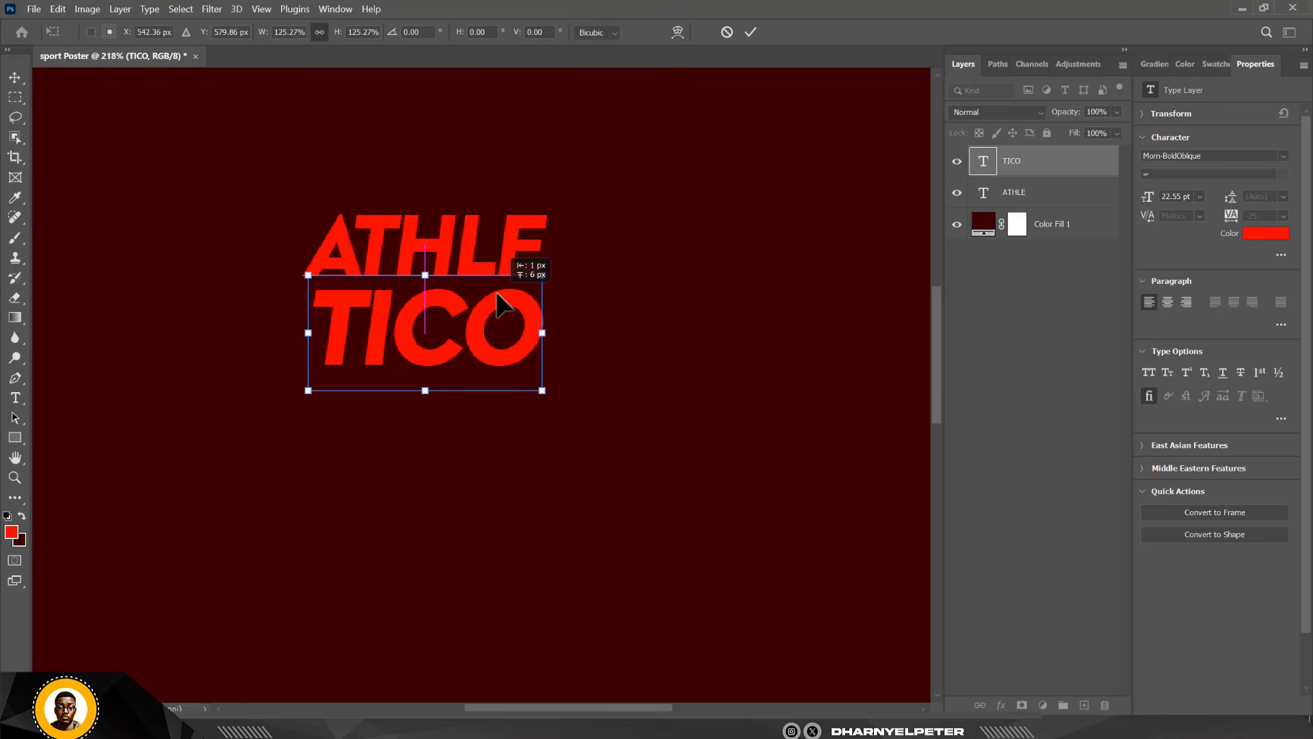
pyautogui.press('Return')
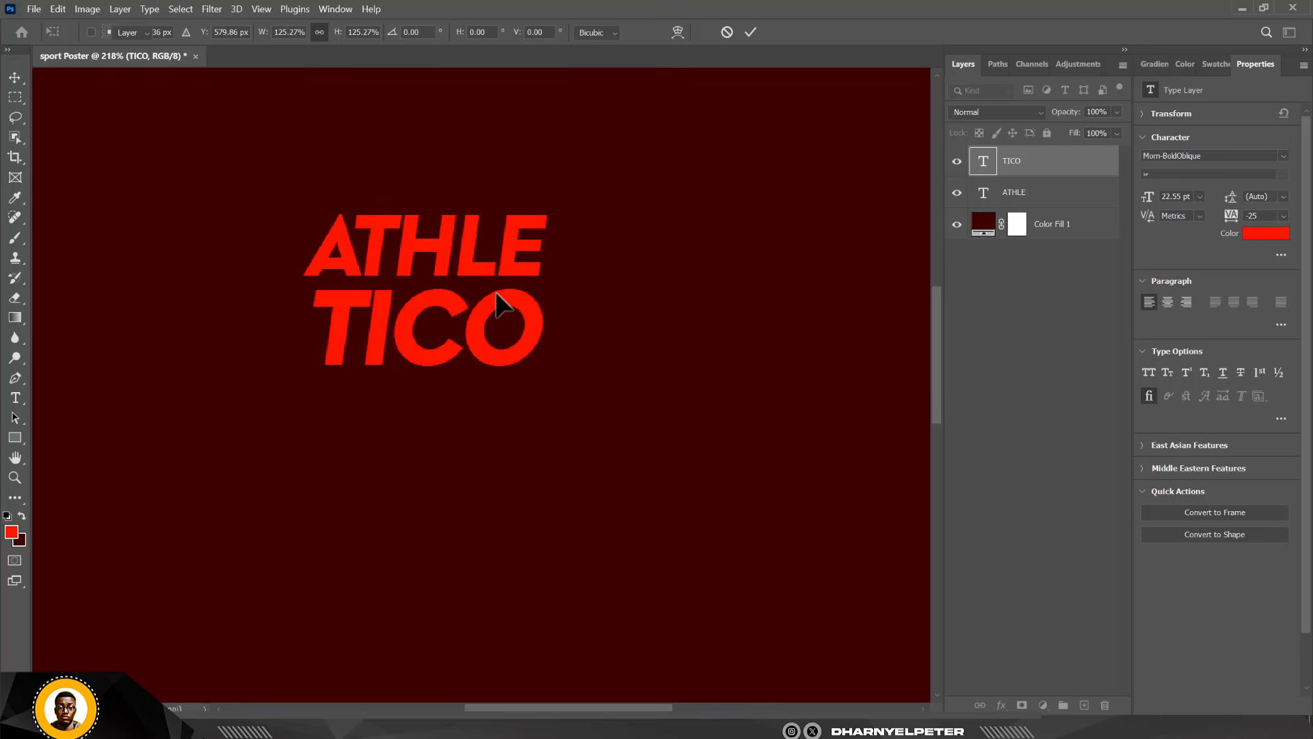
# - Nudge the TICO text up 7 px to tighten the gap below ATHLE
pyautogui.press('Up')
pyautogui.press('Up')
pyautogui.press('Up')
pyautogui.press('Up')
pyautogui.press('Up')
pyautogui.press('Up')
pyautogui.press('Up')
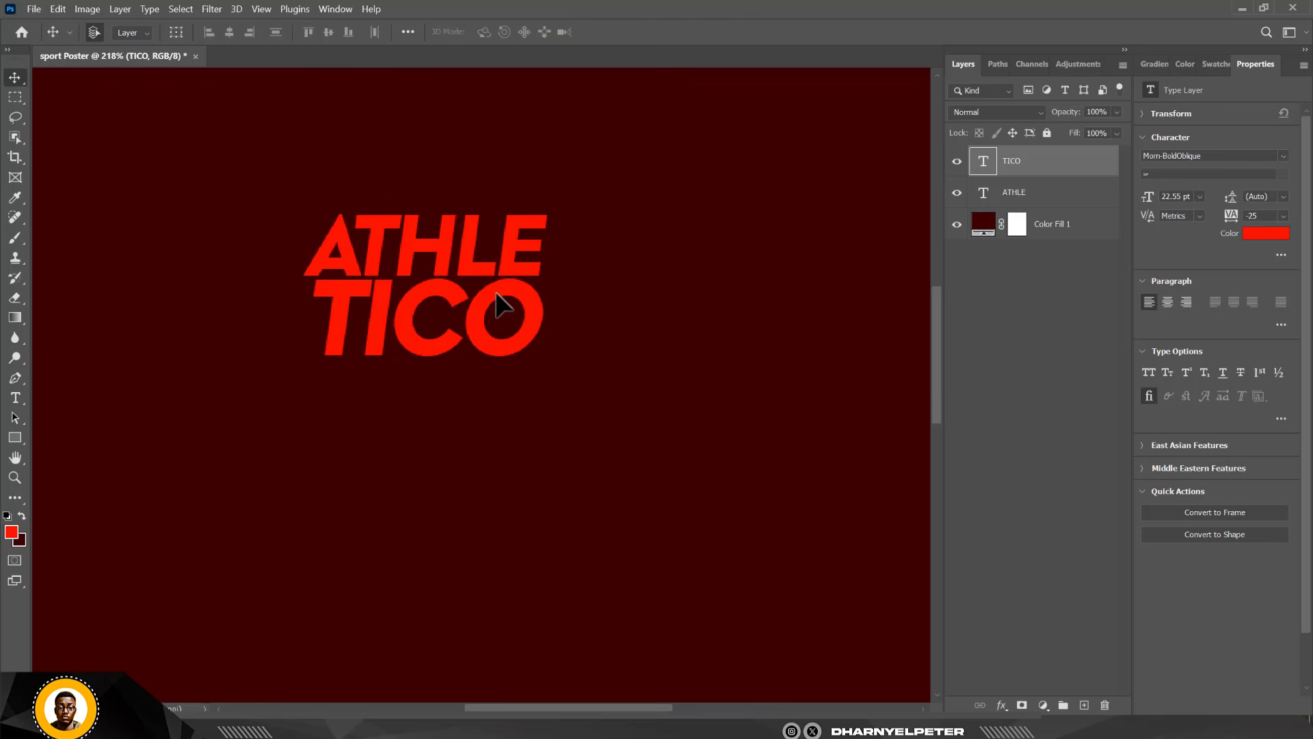
# - Enlarge the ATHLE and TICO text together to about 355% and place them across the upper middle of the poster
pyautogui.scroll(-1, 468, 280)
pyautogui.scroll(-5, 468, 272)
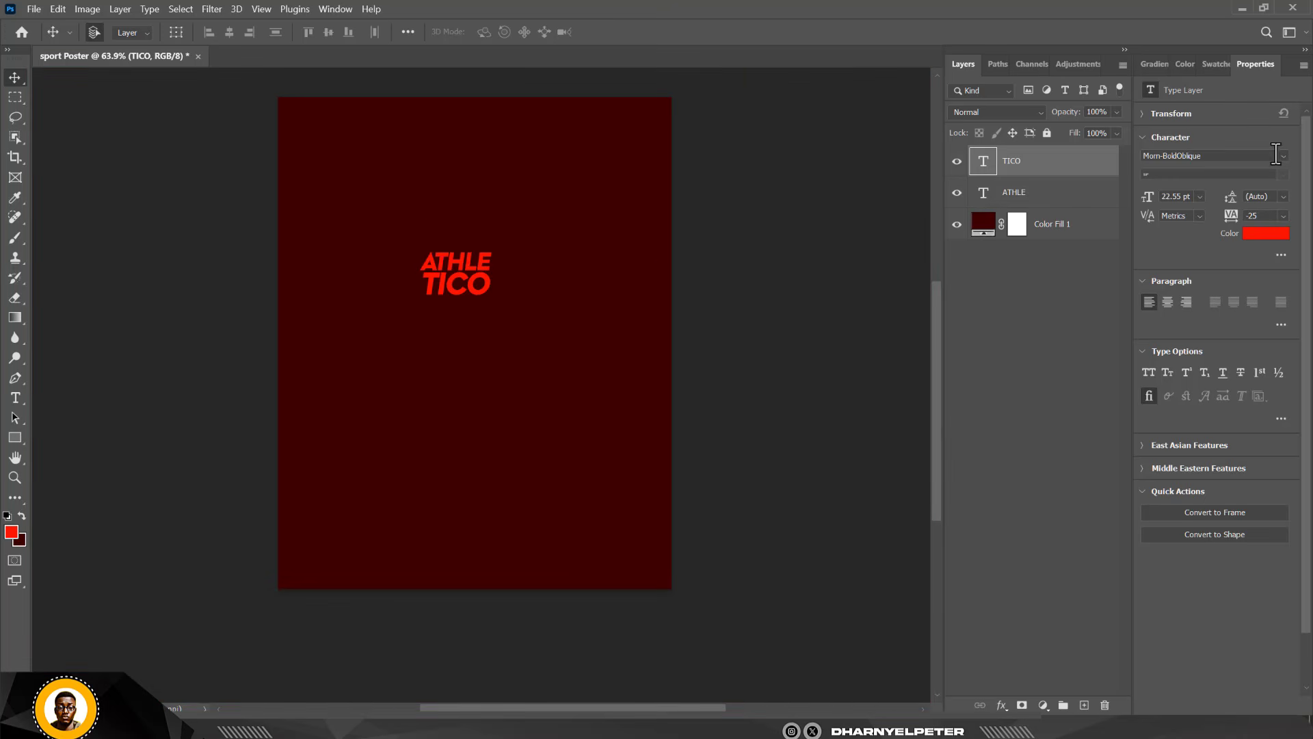
pyautogui.keyDown('shift'); pyautogui.click(1064, 203); pyautogui.keyUp('shift')
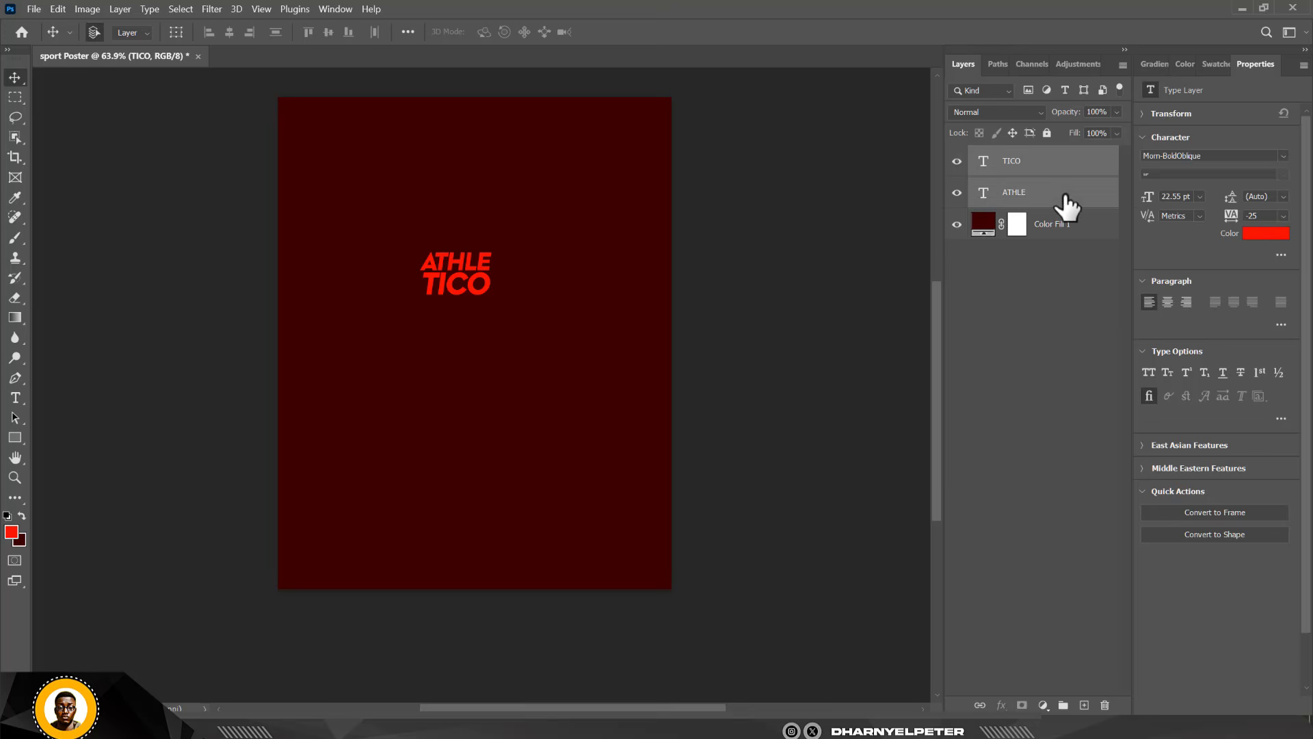
pyautogui.hotkey('ctrl', 't')
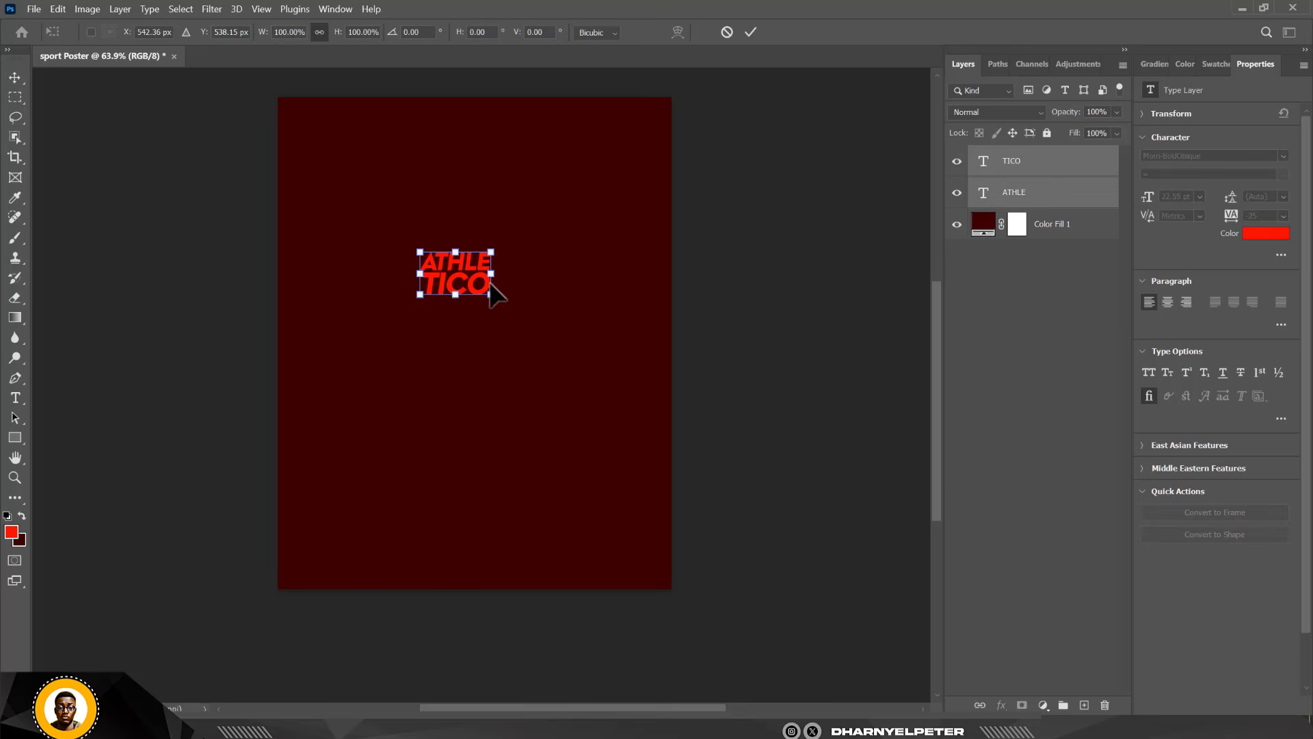
pyautogui.moveTo(491, 293); pyautogui.dragTo(619, 393)
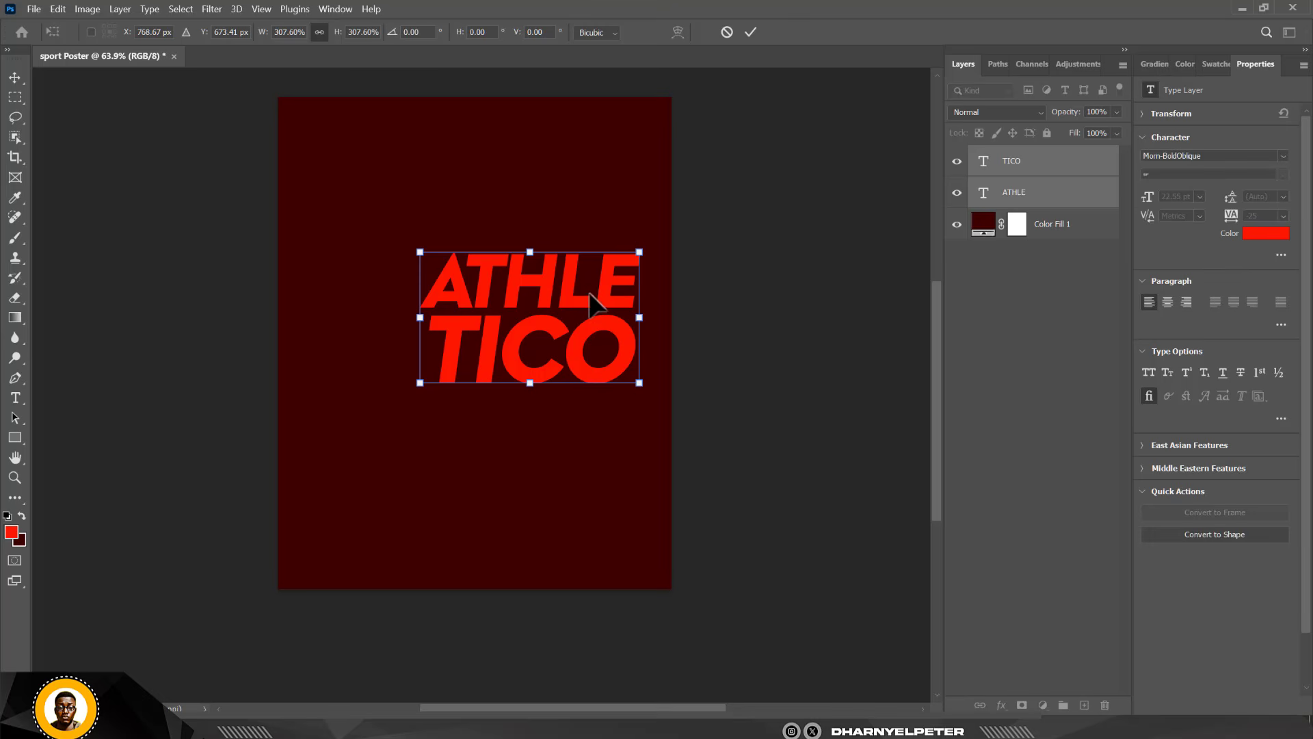
pyautogui.moveTo(589, 293); pyautogui.dragTo(543, 281)
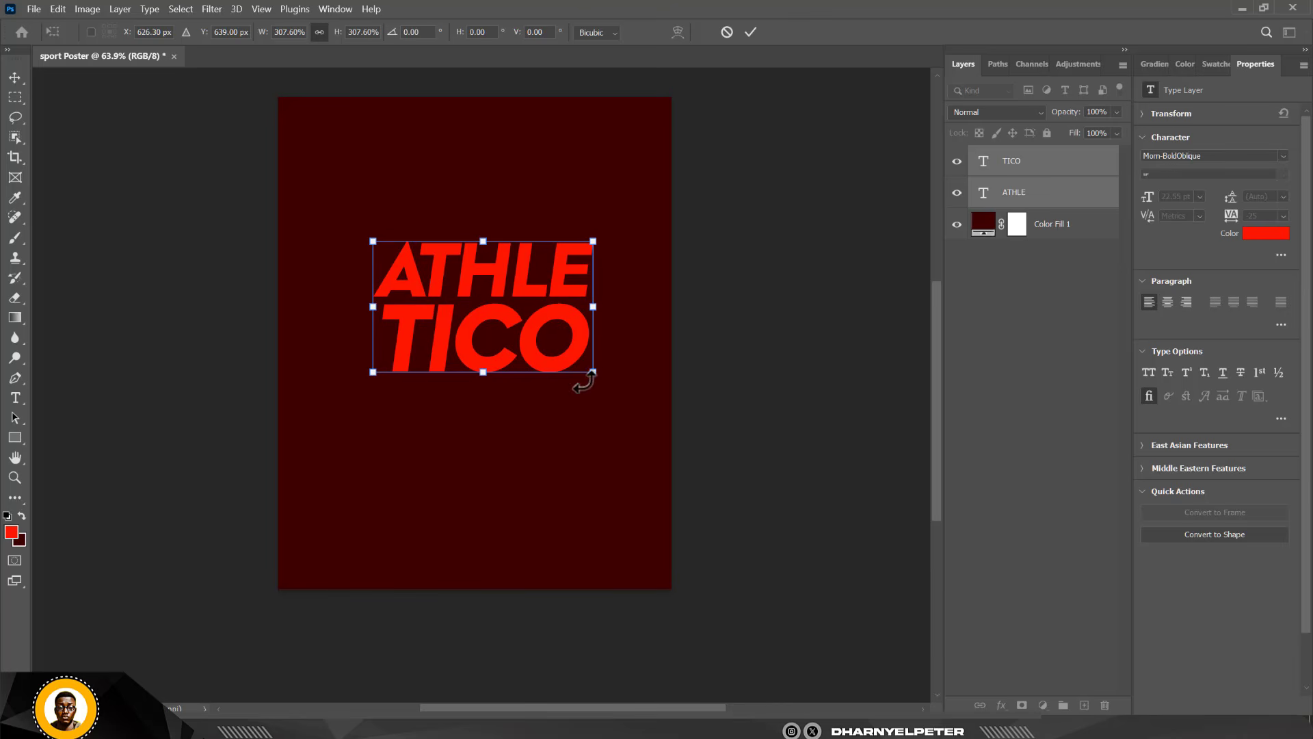
pyautogui.moveTo(593, 371); pyautogui.dragTo(609, 383)
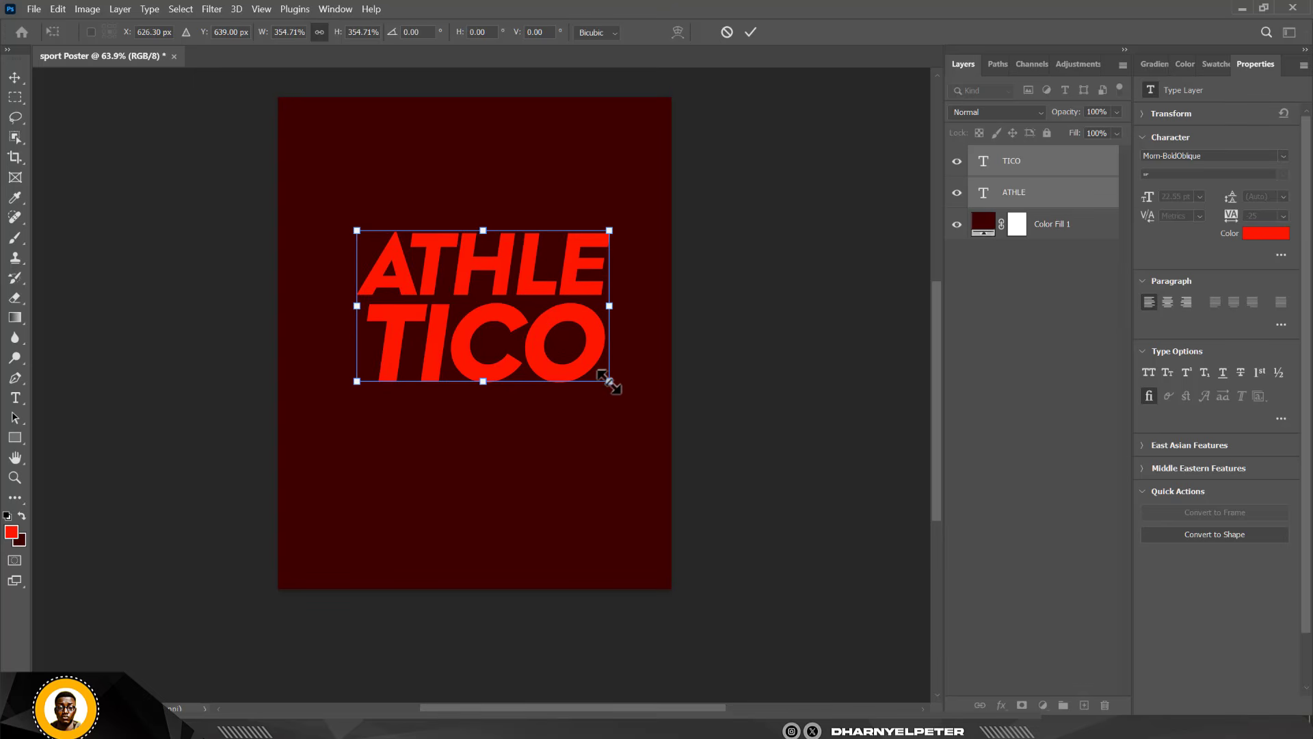
pyautogui.press('Return')
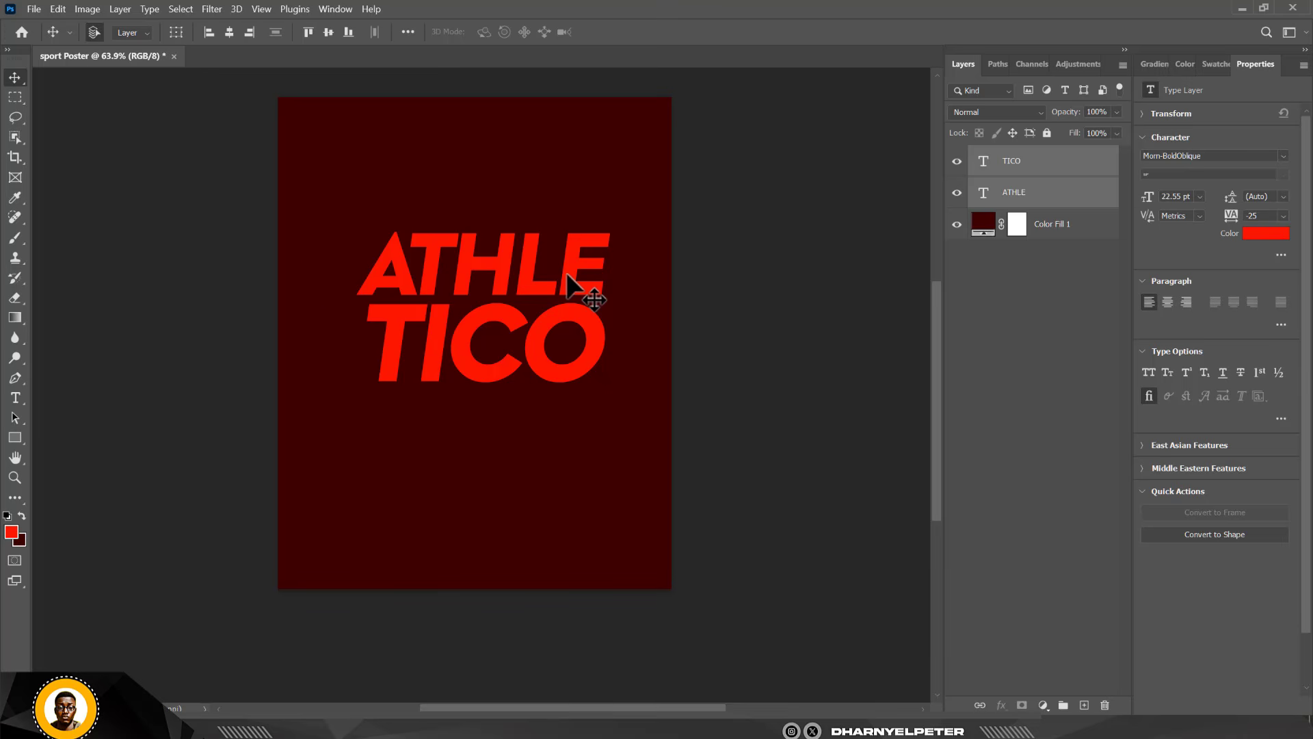
pyautogui.hotkey('shift', 'Left')
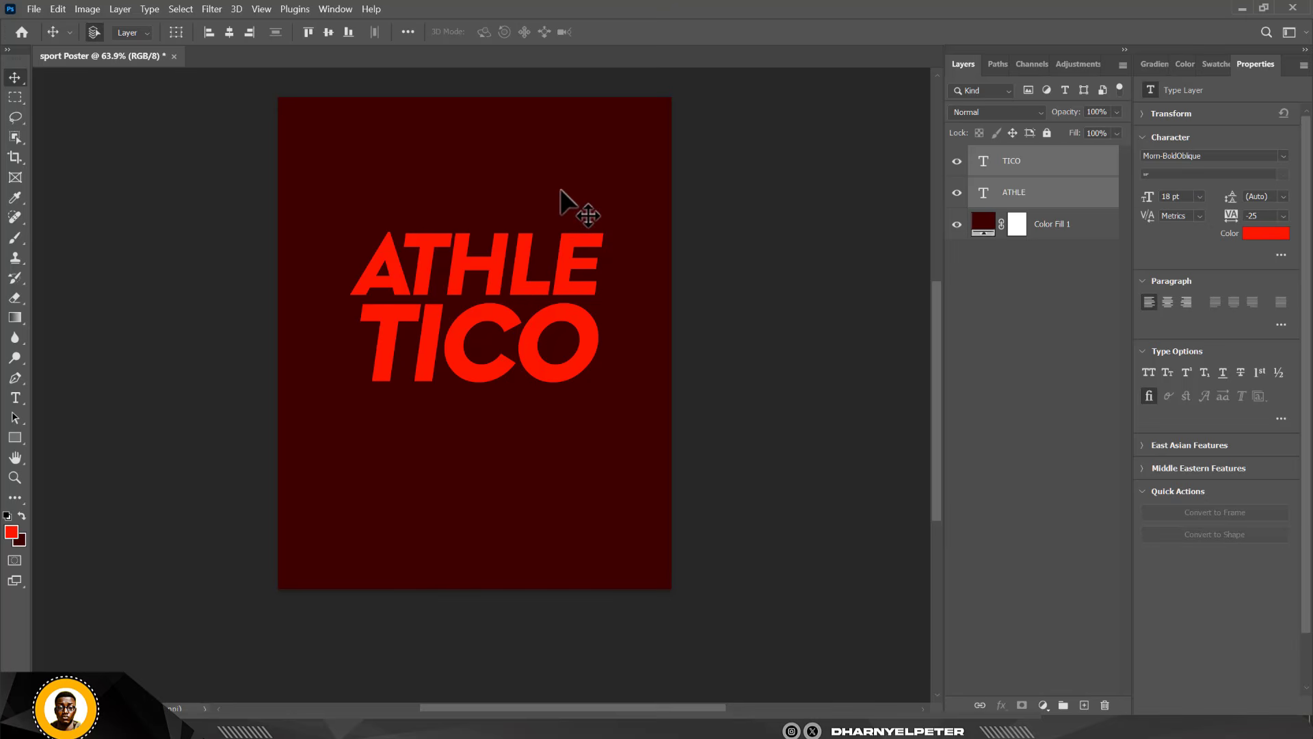
# - Duplicate the ATHLE text layer and place the copy directly above the original ATHLE on the poster
pyautogui.click(518, 261)
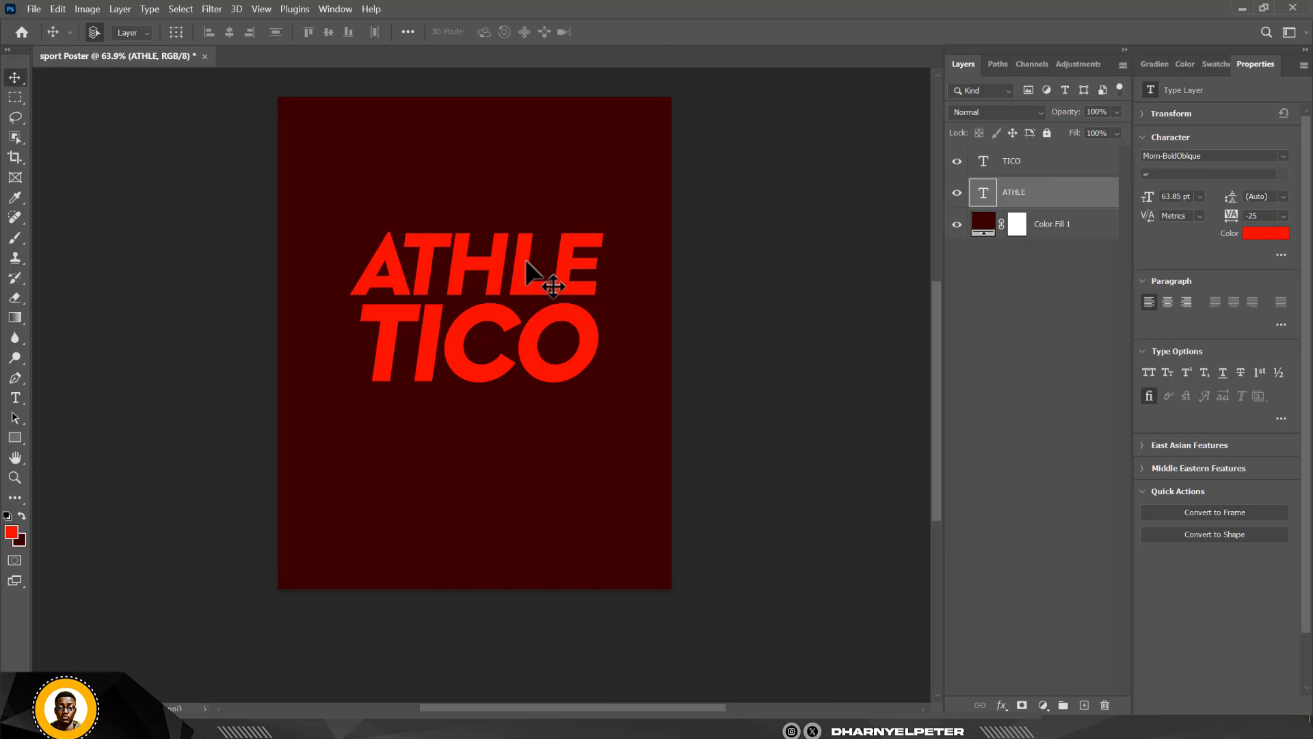
pyautogui.hotkey('ctrl', 'j')
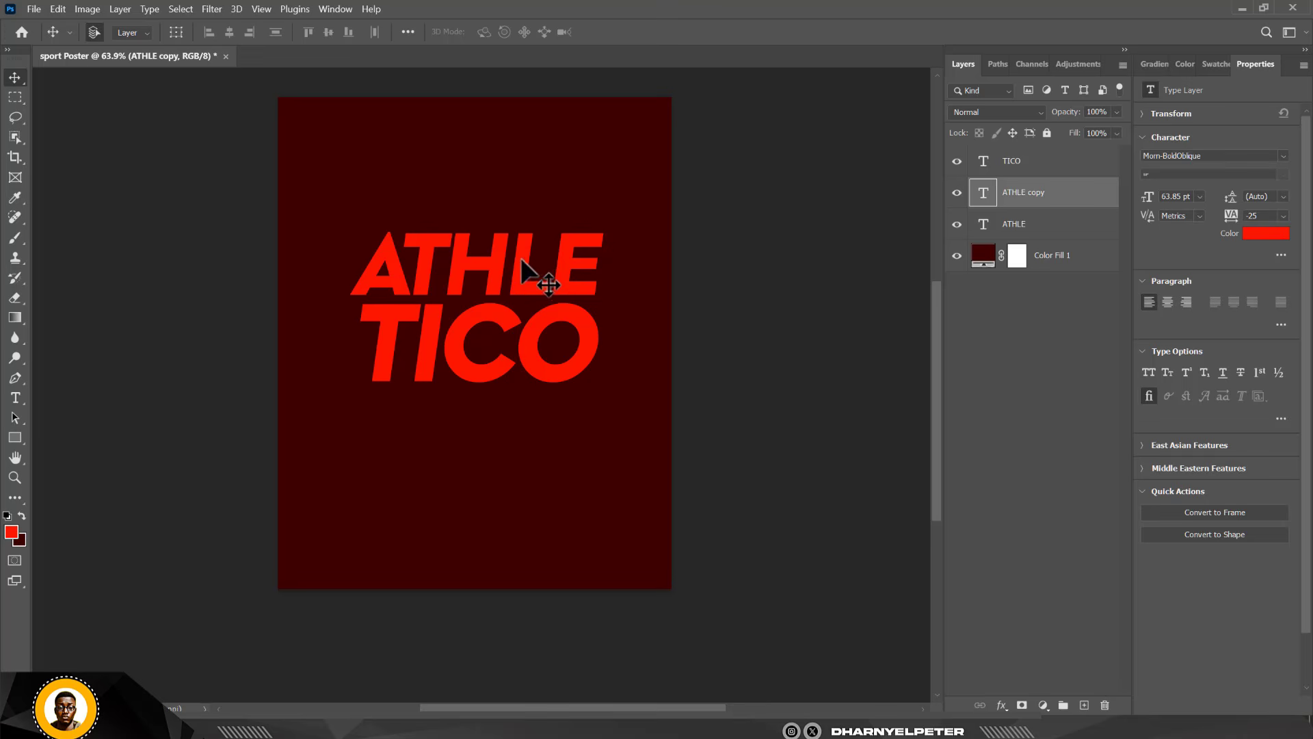
pyautogui.moveTo(515, 267); pyautogui.dragTo(525, 257)
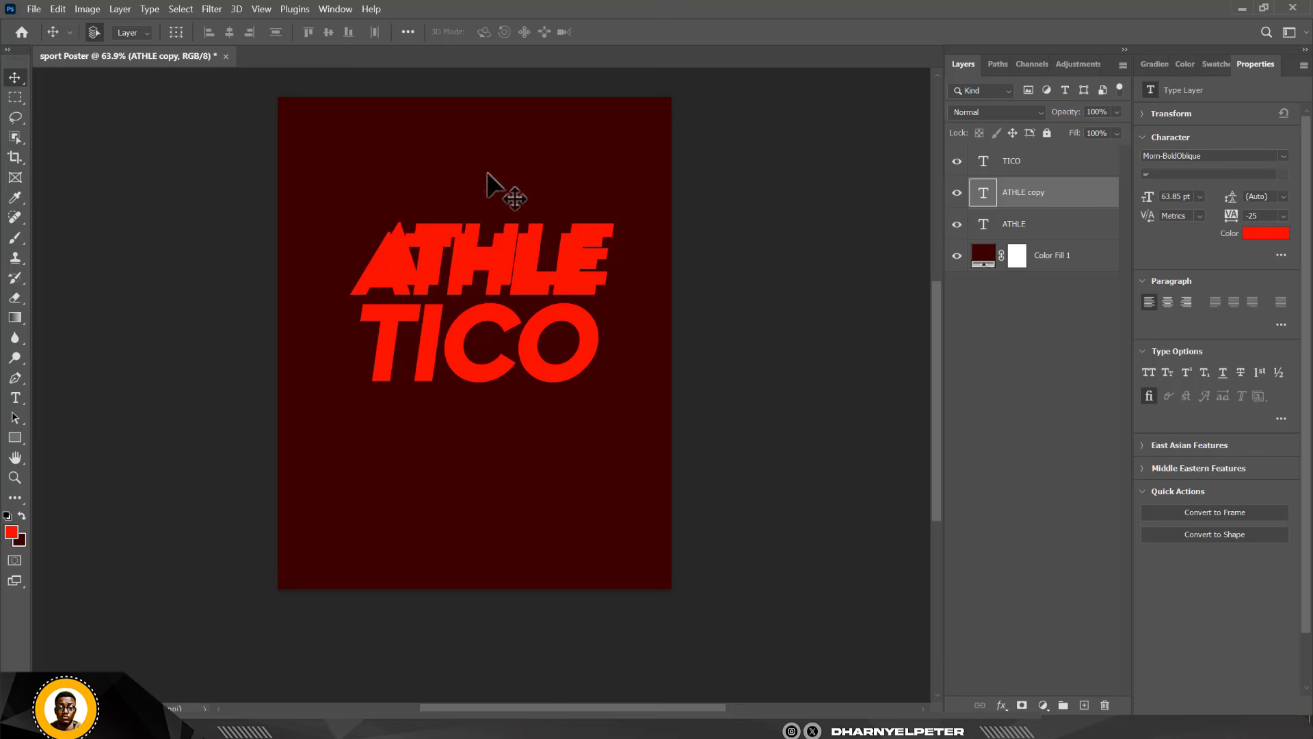
pyautogui.moveTo(540, 262); pyautogui.dragTo(534, 182)
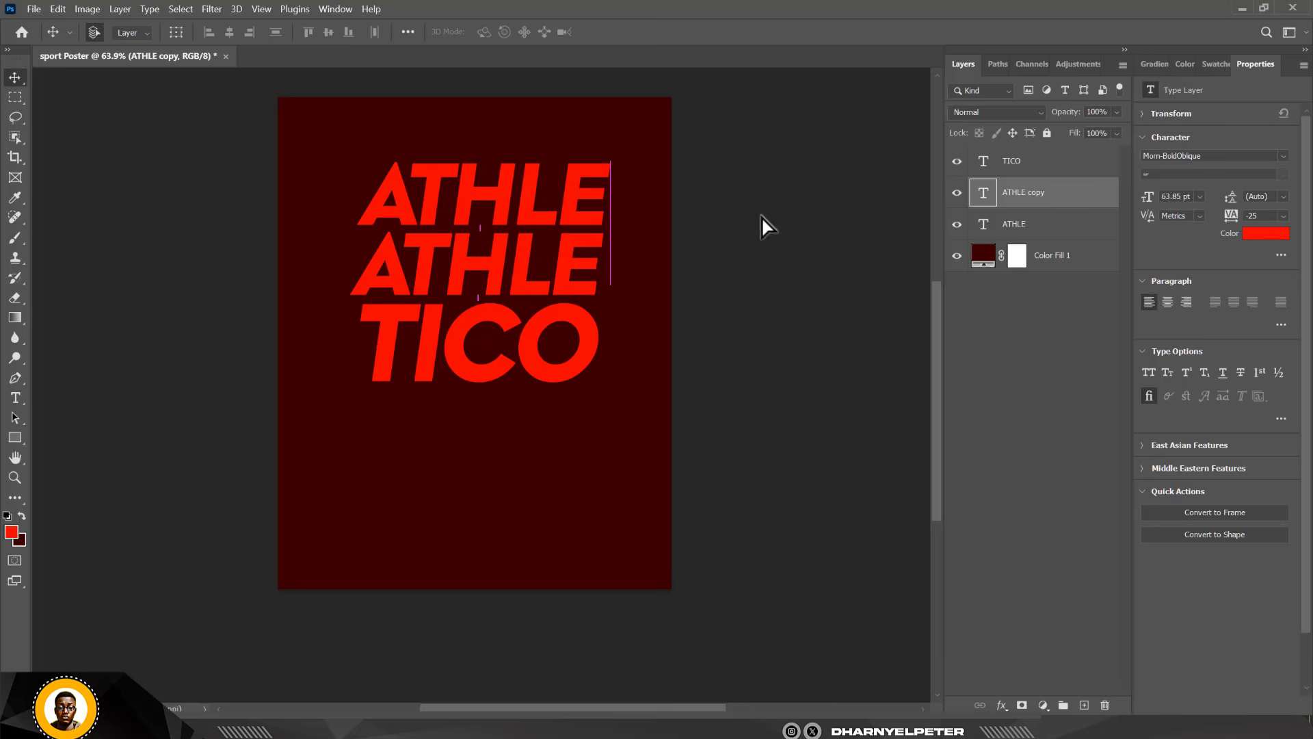
# - Extend the text of the duplicated ATHLE layer to read "ATHLETICO MADRID"
pyautogui.doubleClick(984, 199)
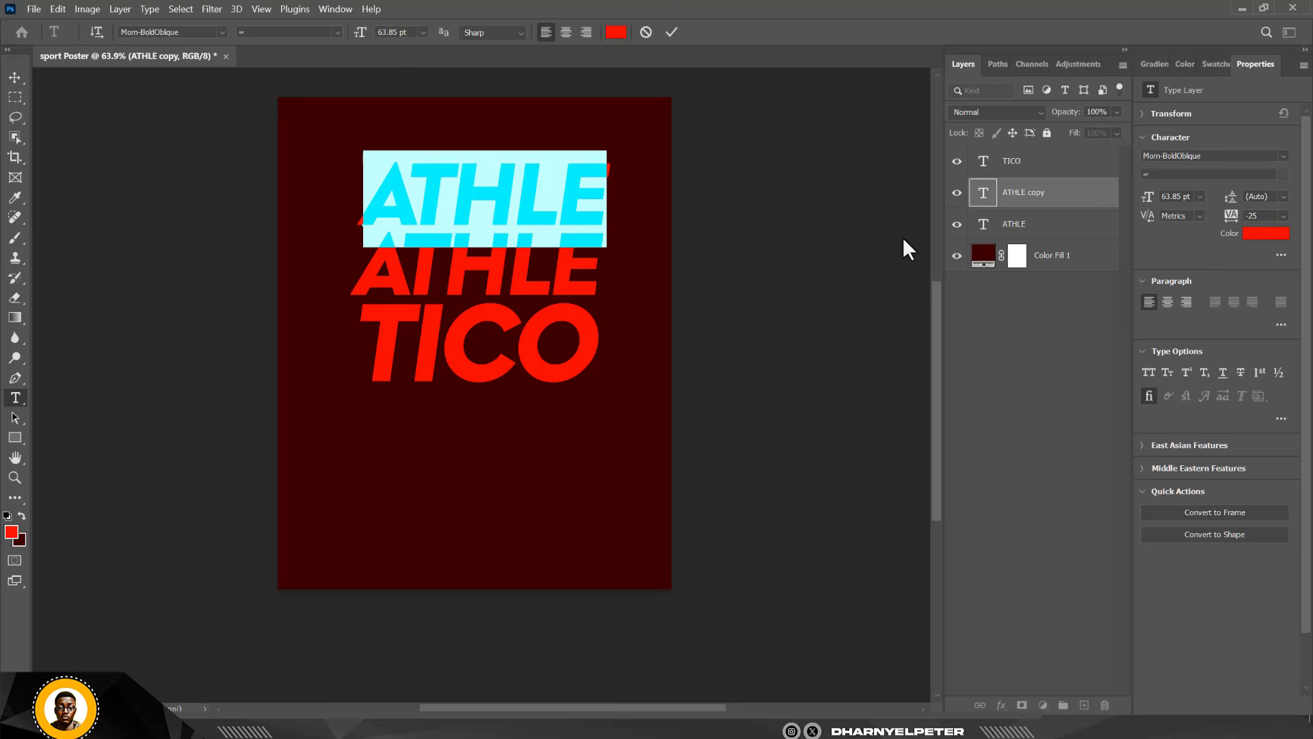
pyautogui.click(602, 193)
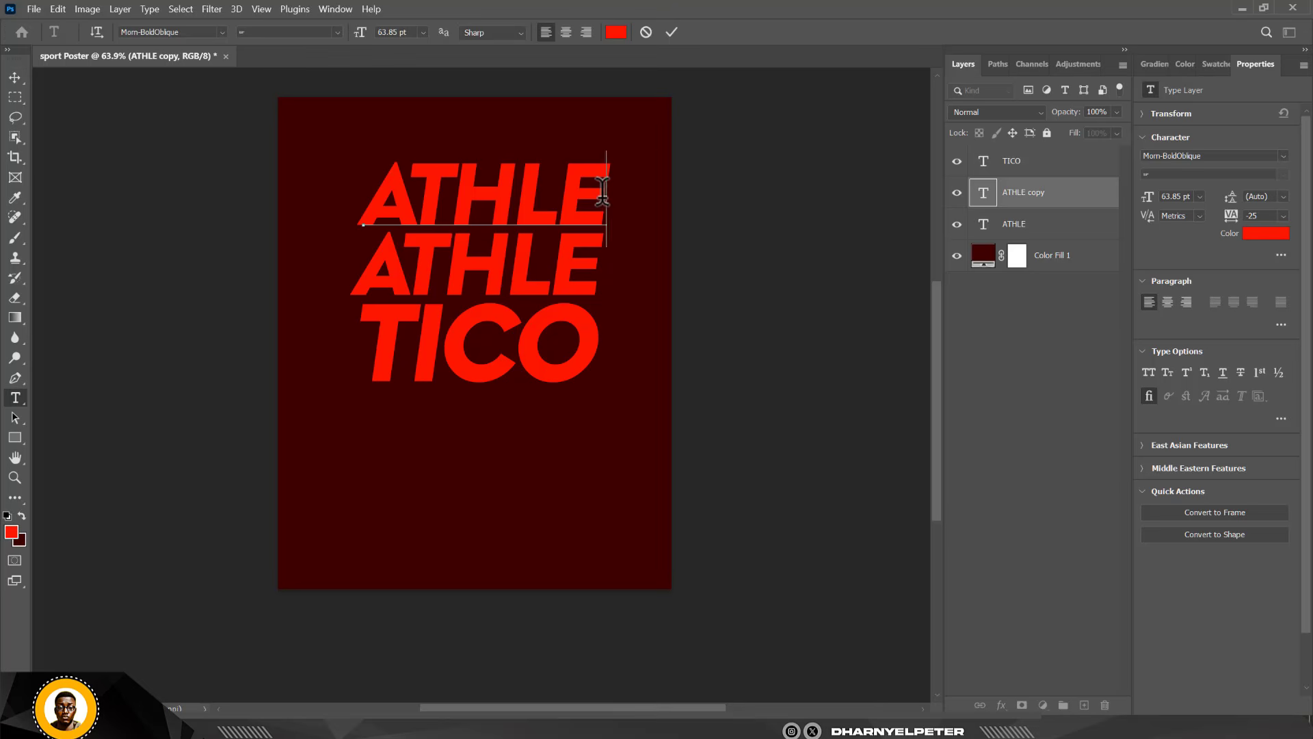
pyautogui.write('TICO ')
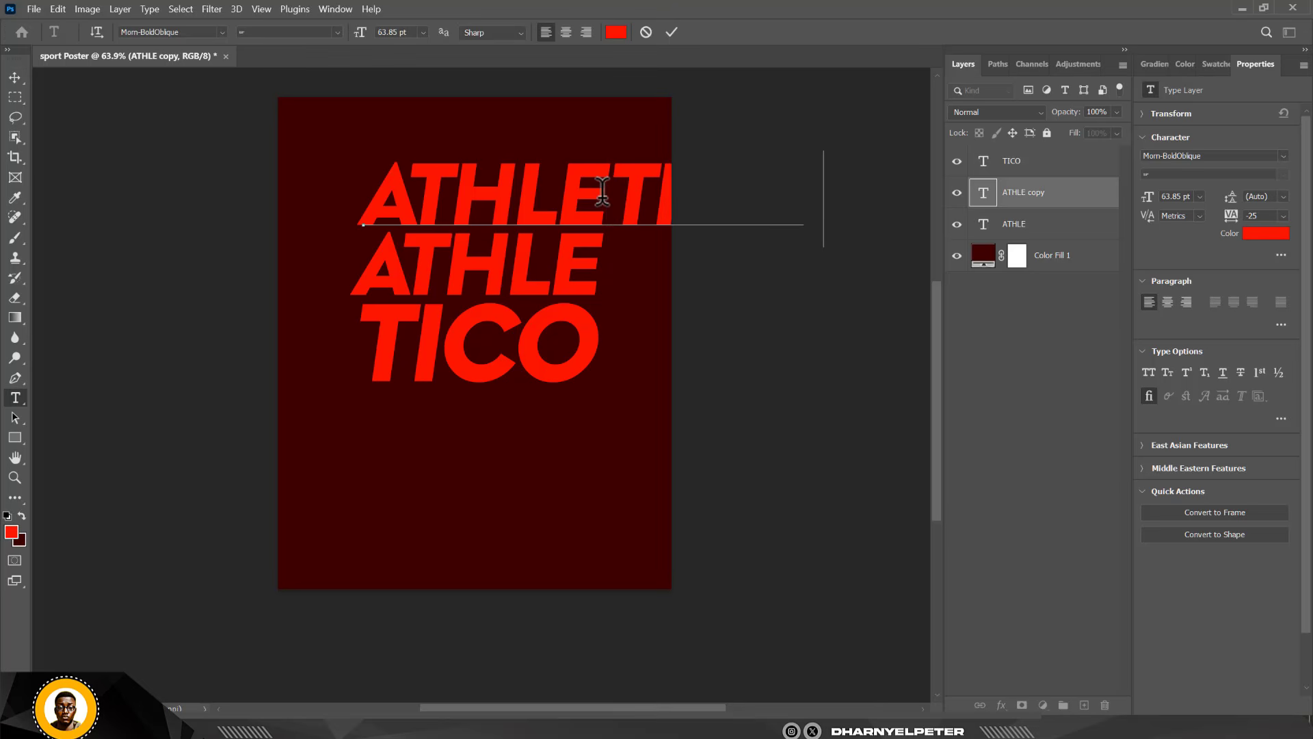
pyautogui.write('M')
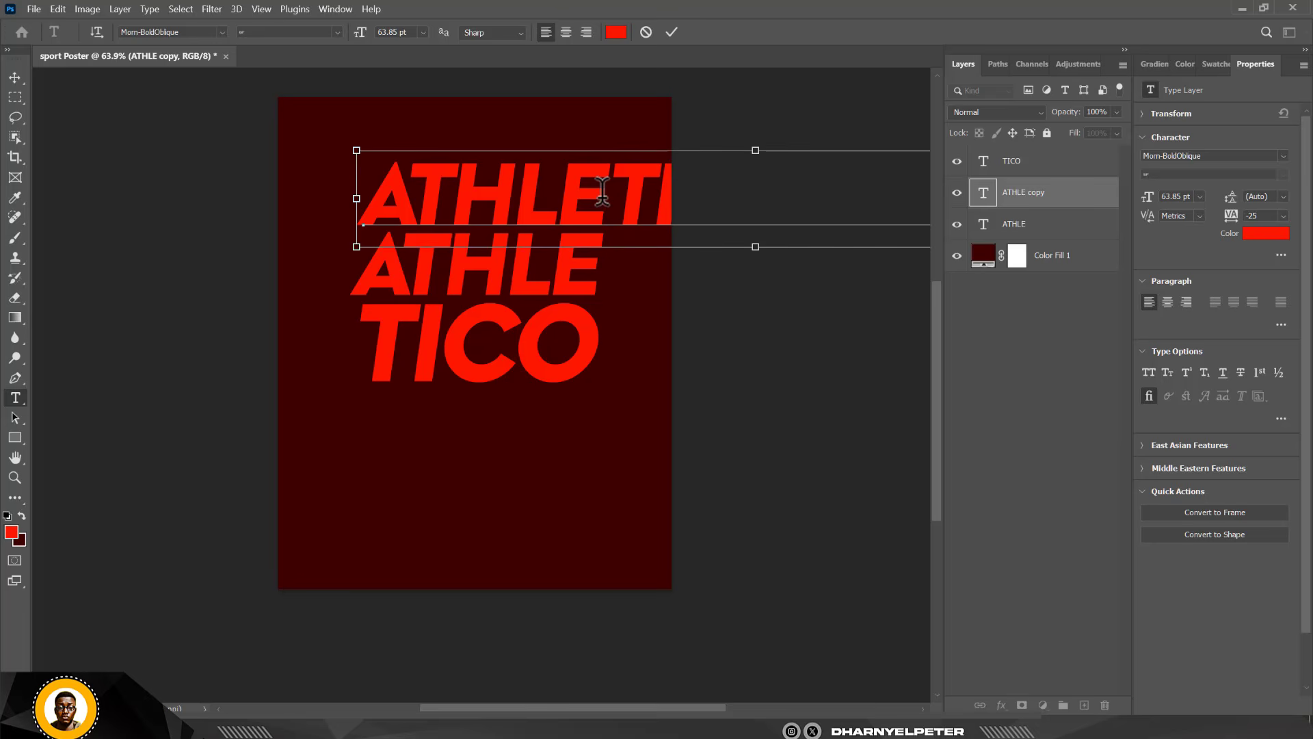
# - Reduce the font size of the whole ATHLETICO MADRID text to 17.74 pt and commit the text edit
pyautogui.hotkey('ctrl', 'a')
pyautogui.hotkey('ctrl', 'shift', ',')
pyautogui.hotkey('ctrl', 'shift', ',')
pyautogui.hotkey('ctrl', 'shift', ',')
pyautogui.hotkey('ctrl', 'shift', ',')
pyautogui.hotkey('ctrl', 'shift', ',')
pyautogui.hotkey('ctrl', 'shift', ',')
pyautogui.hotkey('ctrl', 'shift', ',')
pyautogui.hotkey('ctrl', 'shift', ',')
pyautogui.hotkey('ctrl', 'shift', ',')
pyautogui.hotkey('ctrl', 'shift', ',')
pyautogui.hotkey('ctrl', 'shift', ',')
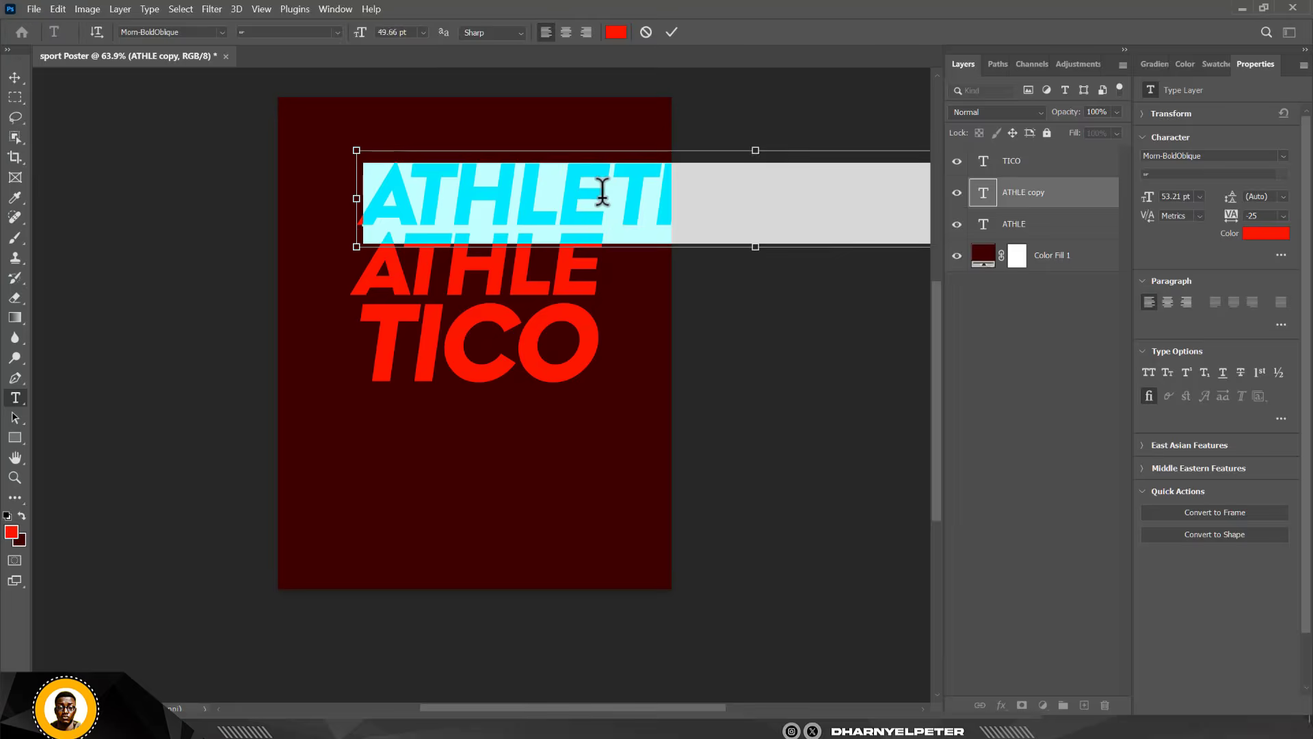
pyautogui.hotkey('ctrl', 'shift', ',')
pyautogui.hotkey('ctrl', 'shift', ',')
pyautogui.hotkey('ctrl', 'shift', ',')
pyautogui.hotkey('ctrl', 'shift', ',')
pyautogui.hotkey('ctrl', 'shift', ',')
pyautogui.hotkey('ctrl', 'shift', ',')
pyautogui.hotkey('ctrl', 'shift', ',')
pyautogui.hotkey('ctrl', 'shift', ',')
pyautogui.hotkey('ctrl', 'shift', ',')
pyautogui.hotkey('ctrl', 'shift', ',')
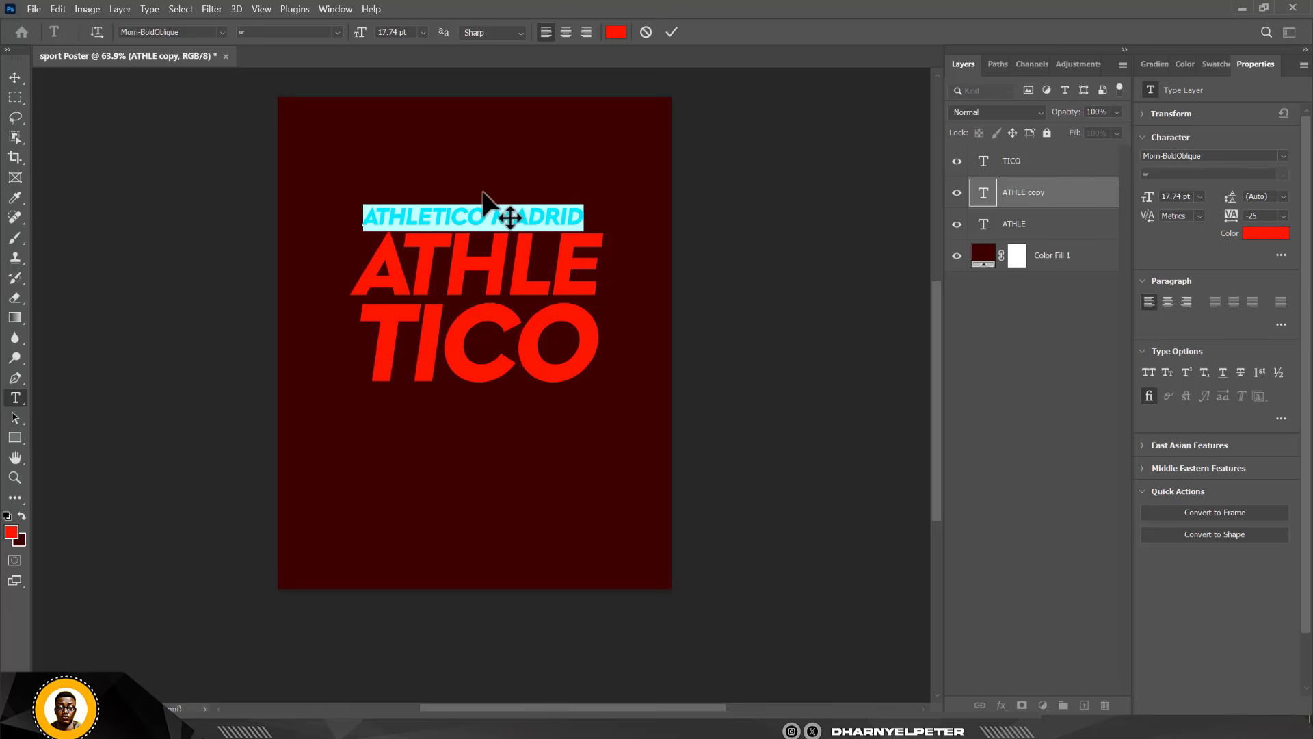
pyautogui.click(14, 77)
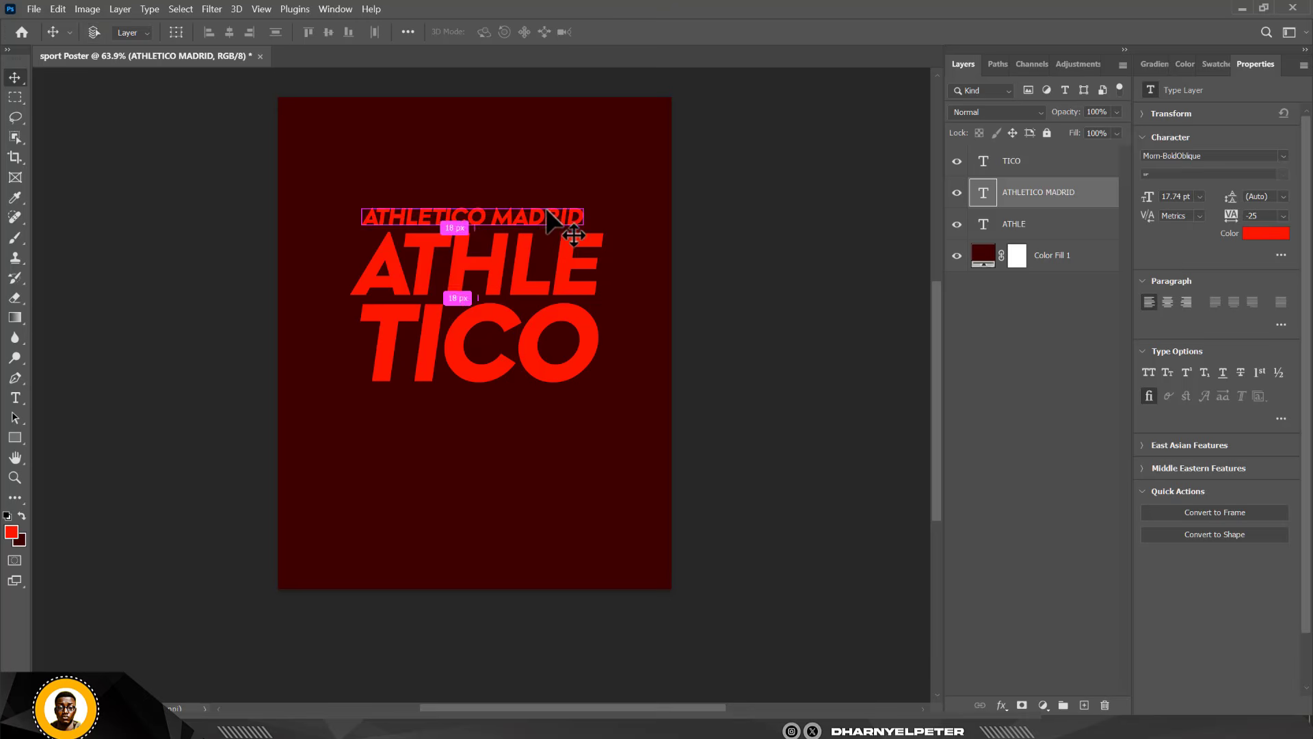
# - Scale the ATHLETICO MADRID text down to about 9.4 pt as a small line just above ATHLE
pyautogui.hotkey('ctrl', 't')
pyautogui.moveTo(569, 199); pyautogui.dragTo(484, 205)
pyautogui.press('Return')
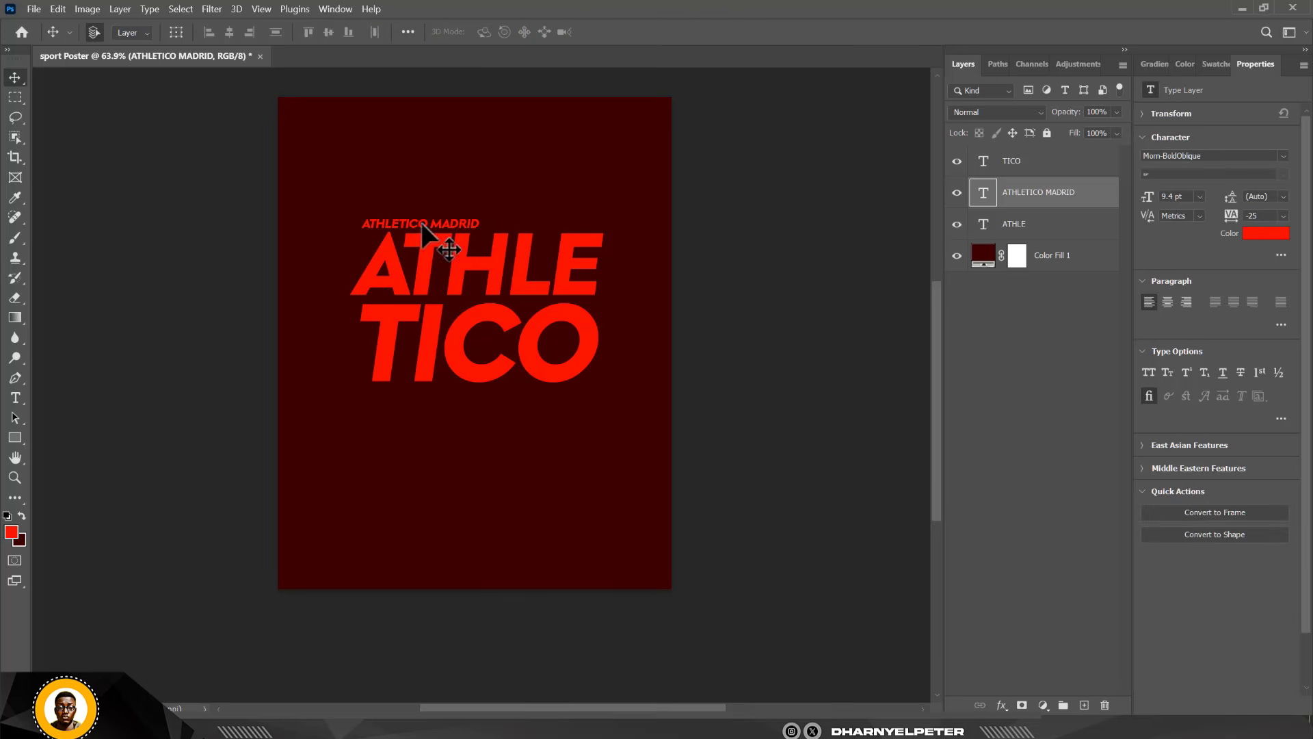
# - Change the color of the ATHLETICO MADRID text to white (ffffff)
pyautogui.click(1258, 236)
pyautogui.moveTo(777, 143); pyautogui.dragTo(700, 116)
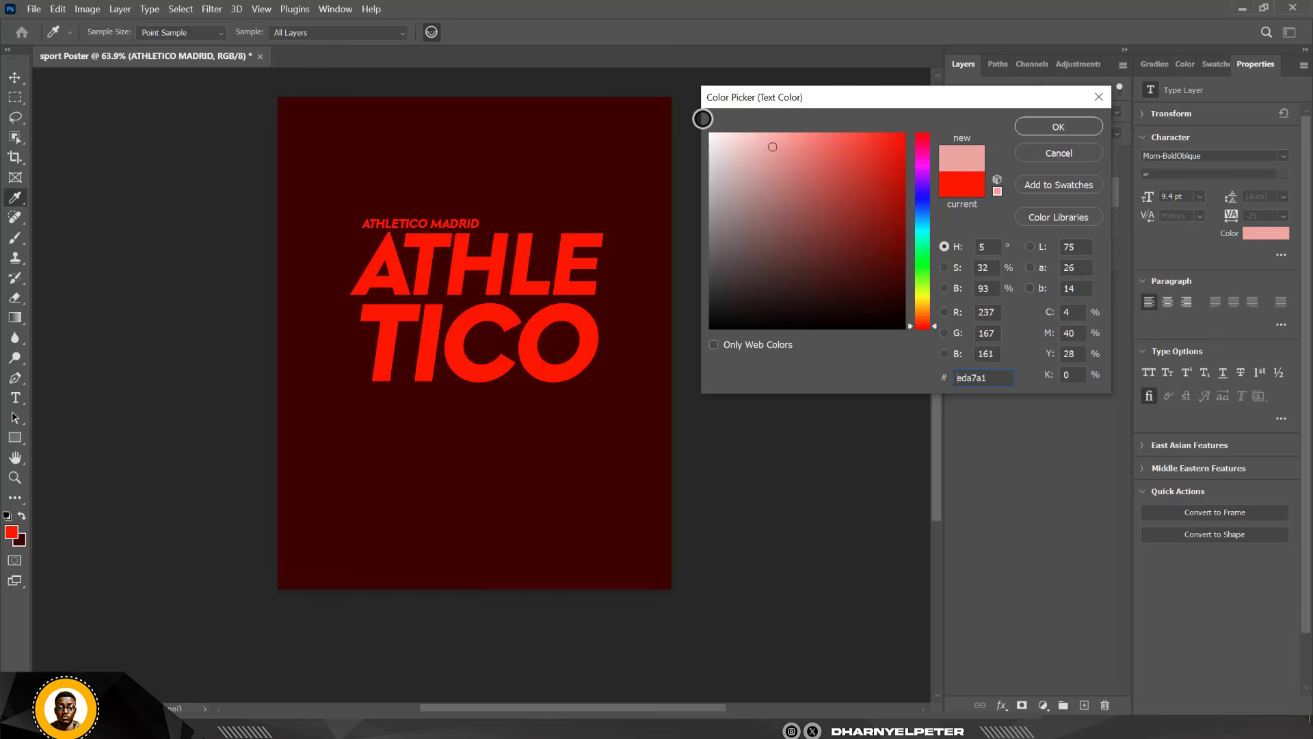
pyautogui.click(1067, 117)
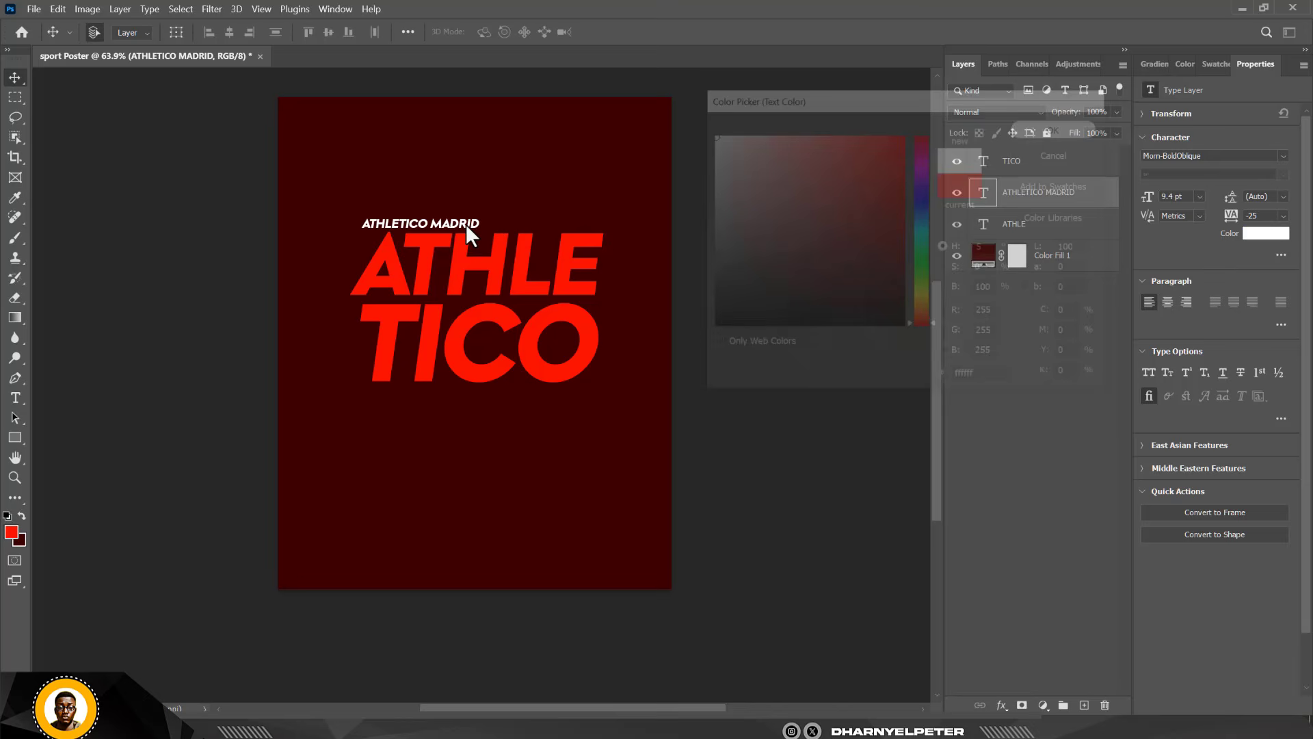
# - Shift the ATHLETICO MADRID text slightly to the right above ATHLE and set its tracking to 400
pyautogui.moveTo(475, 227); pyautogui.dragTo(491, 225)
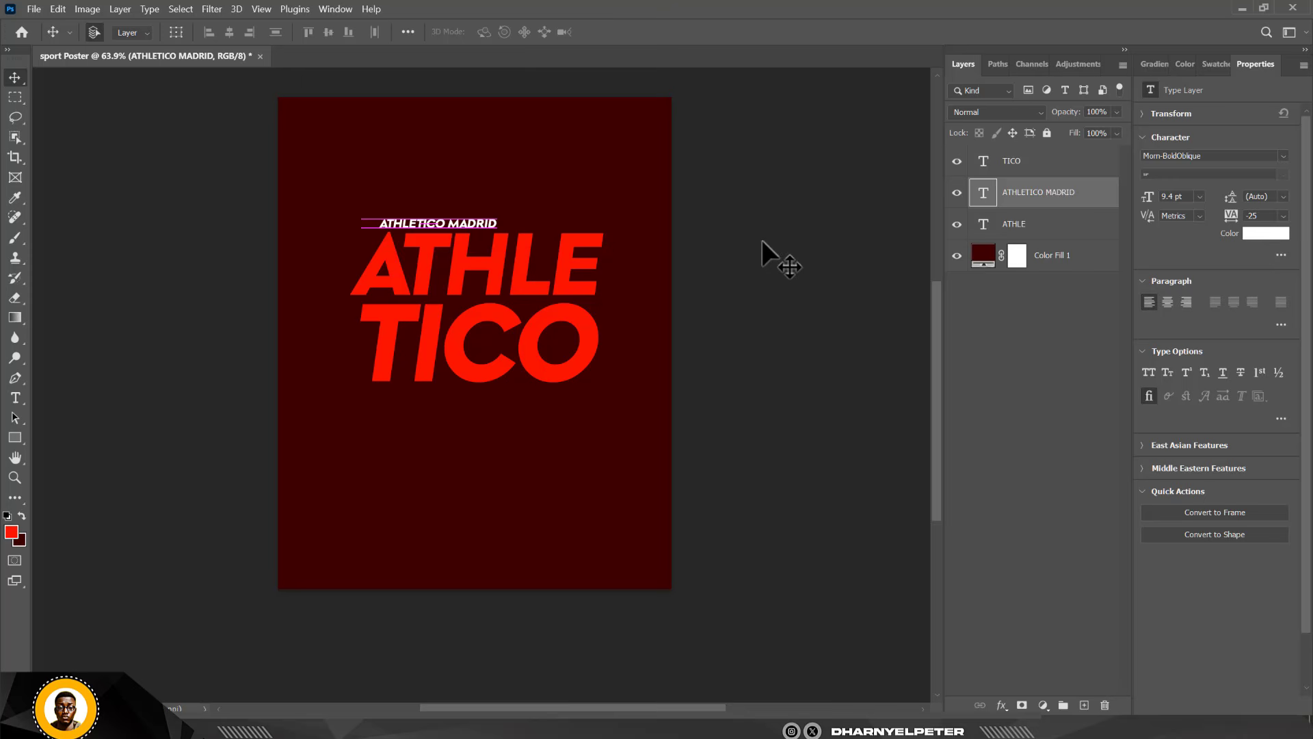
pyautogui.click(1262, 215)
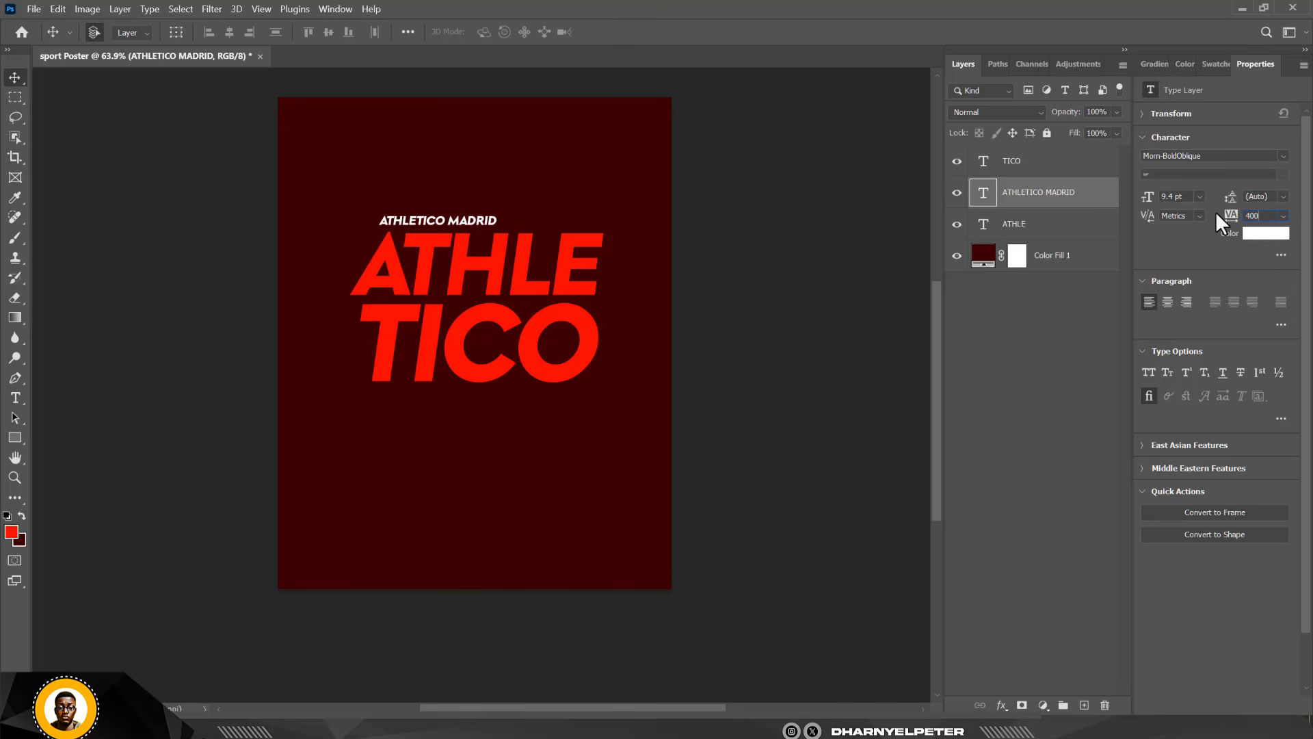
pyautogui.write('400')
pyautogui.press('Return')
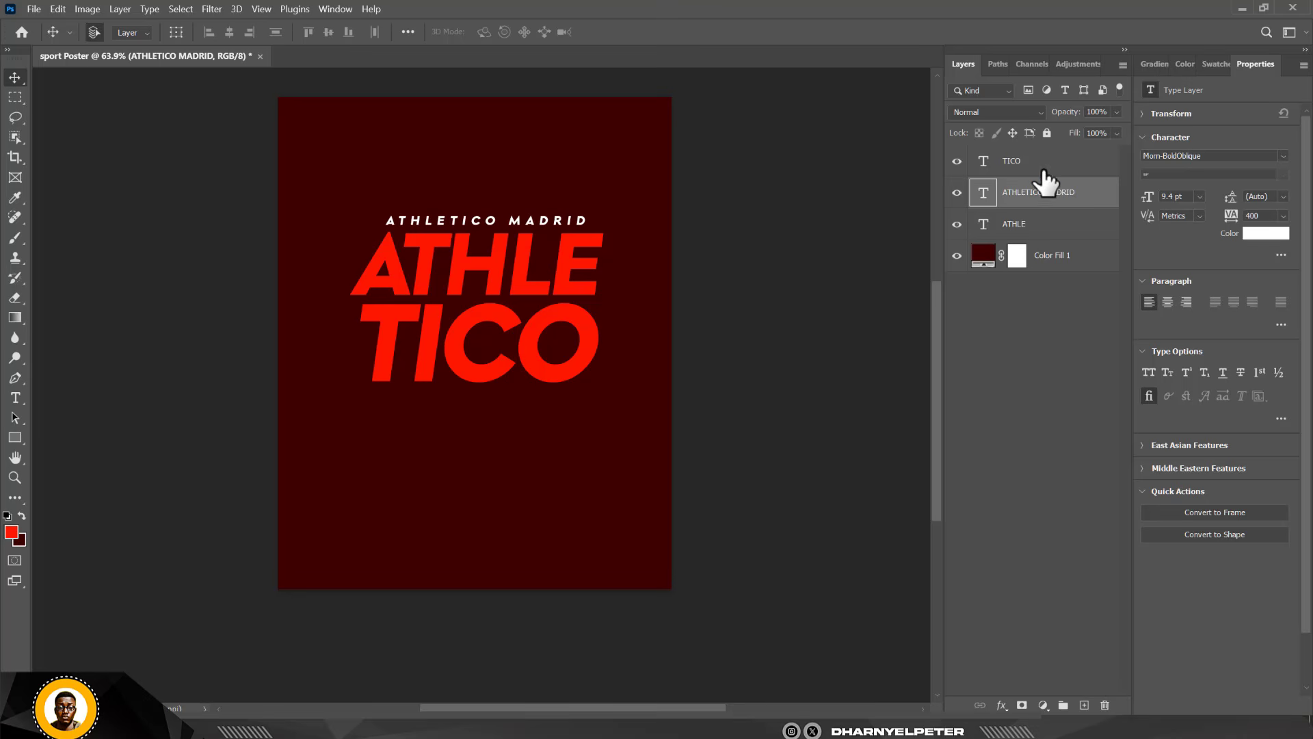
# - Move the ATHLETICO MADRID layer above the TICO layer in the layer stack
pyautogui.moveTo(1047, 197); pyautogui.dragTo(1038, 143)
pyautogui.click(1014, 224)
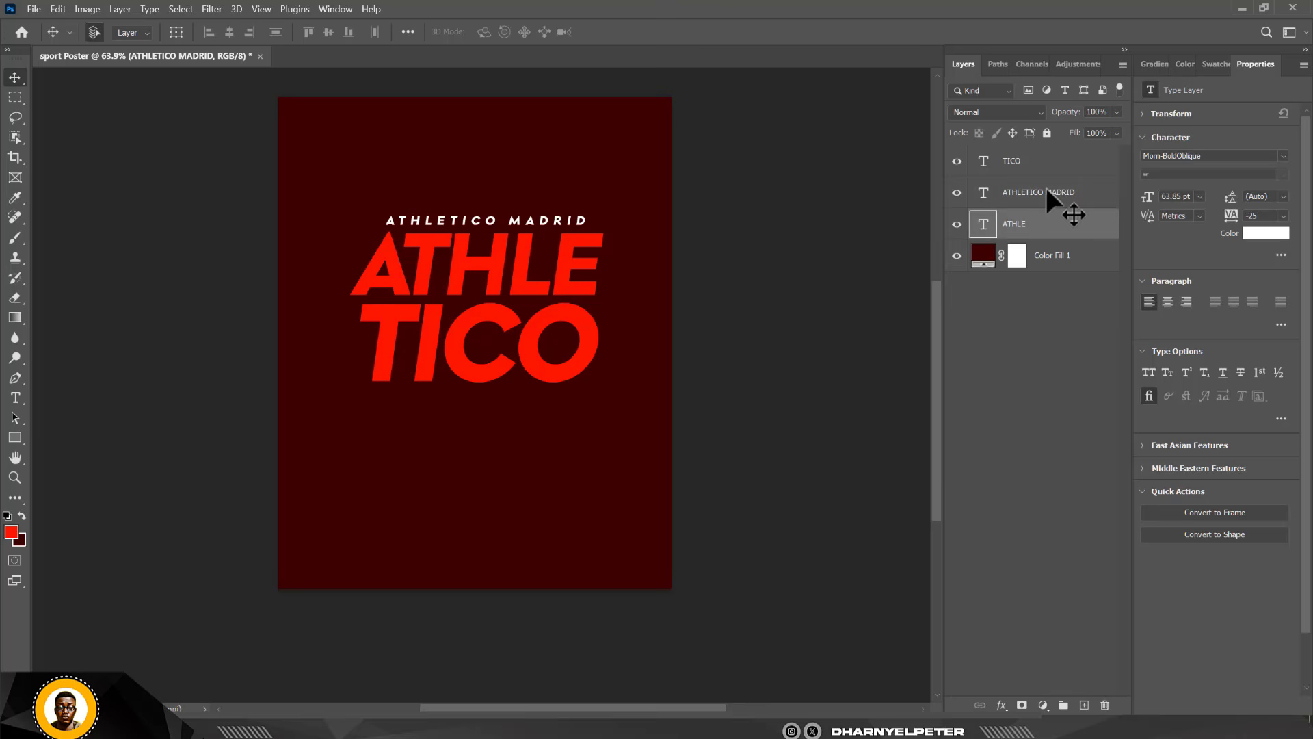
pyautogui.click(1045, 186)
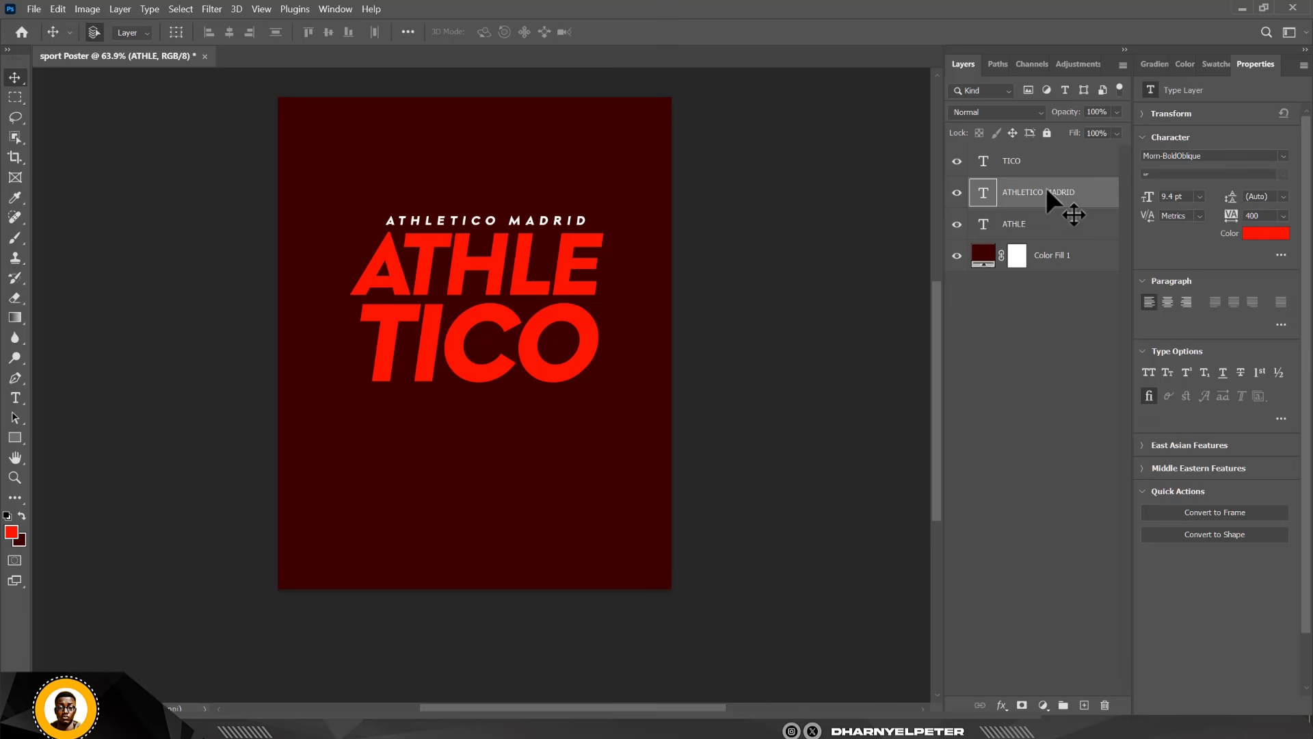
pyautogui.hotkey('ctrl', ']')
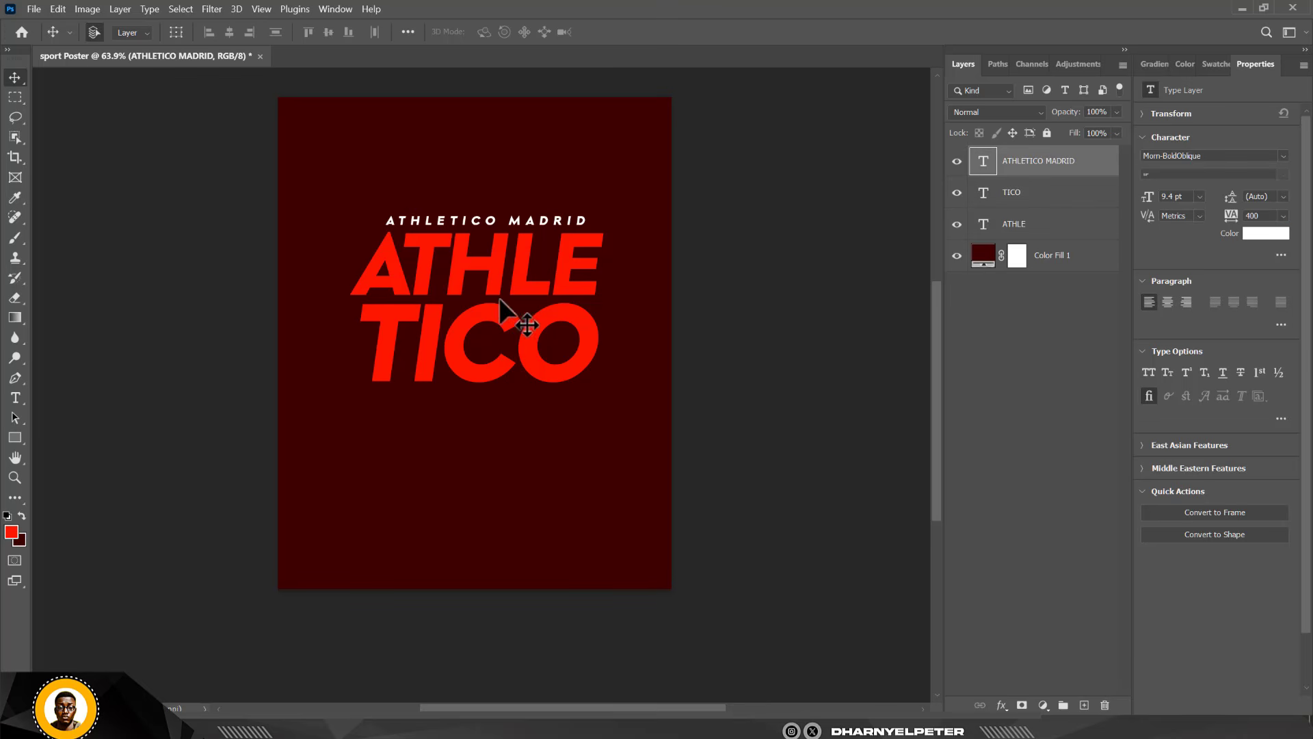
# - Duplicate the TICO and ATHLE layers together and place the copies beneath the originals in the layer stack
pyautogui.click(1010, 197)
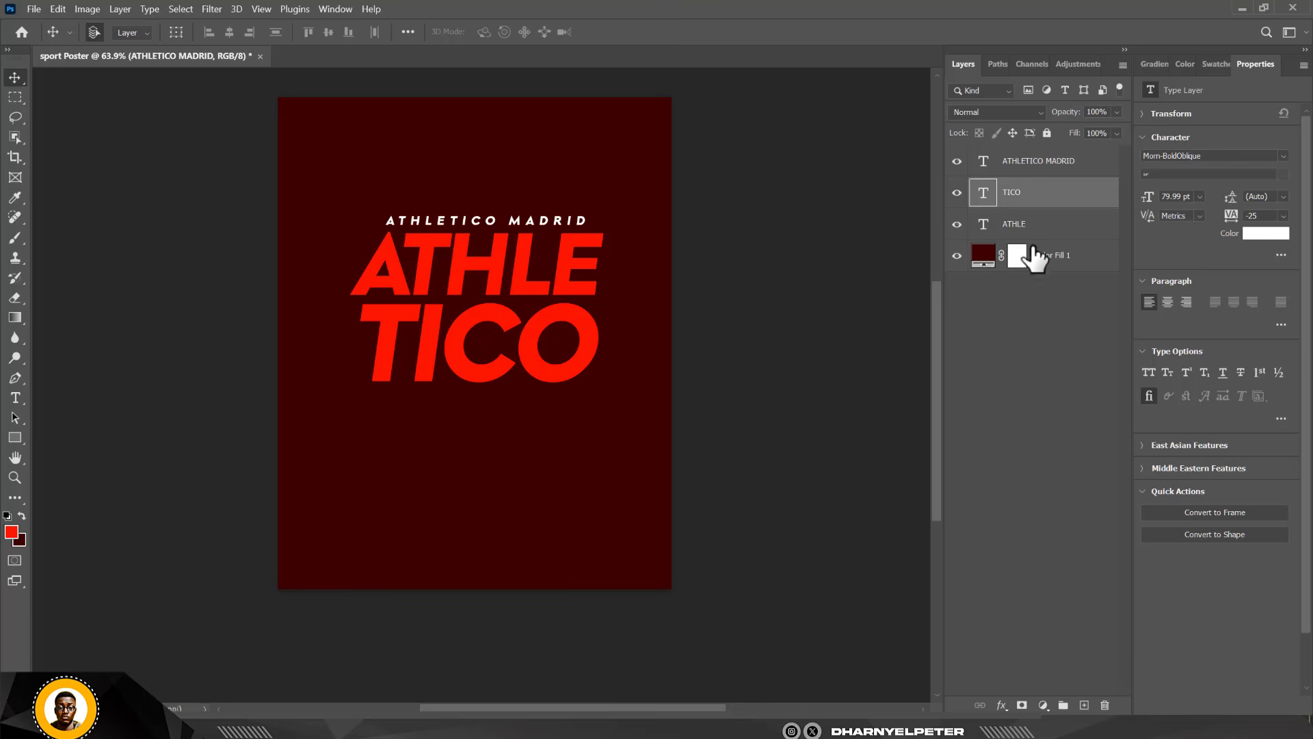
pyautogui.keyDown('shift'); pyautogui.click(1043, 224); pyautogui.keyUp('shift')
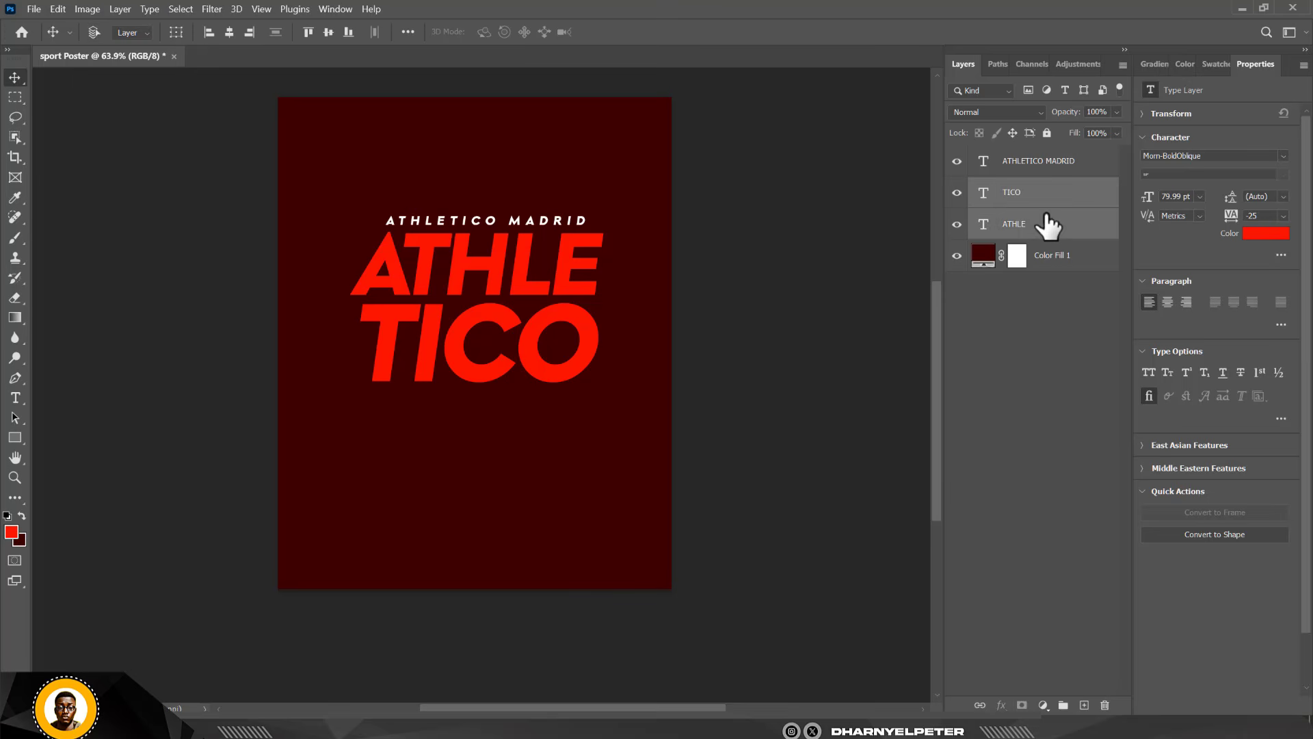
pyautogui.hotkey('ctrl', 'j')
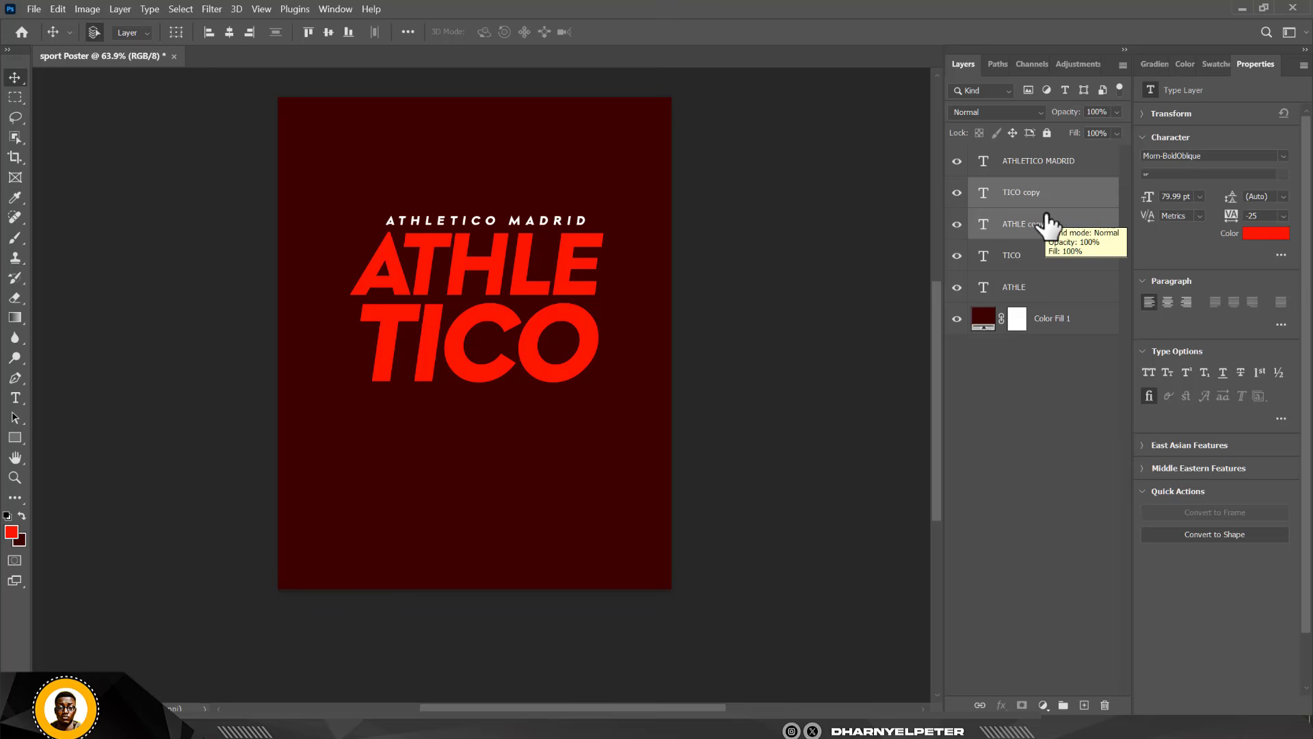
pyautogui.moveTo(1052, 229); pyautogui.dragTo(1046, 308)
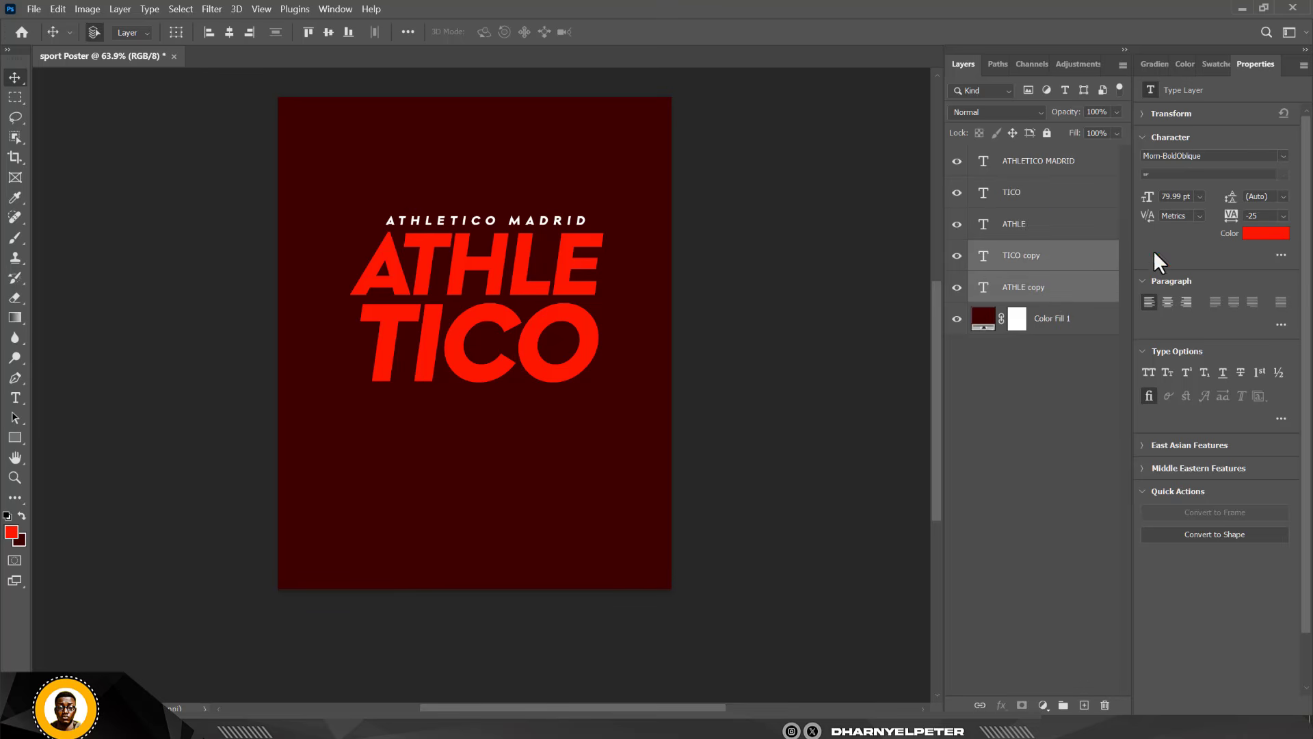
# - Recolor the lower TICO and ATHLE copies light pink (ffa9a1)
pyautogui.click(1265, 234)
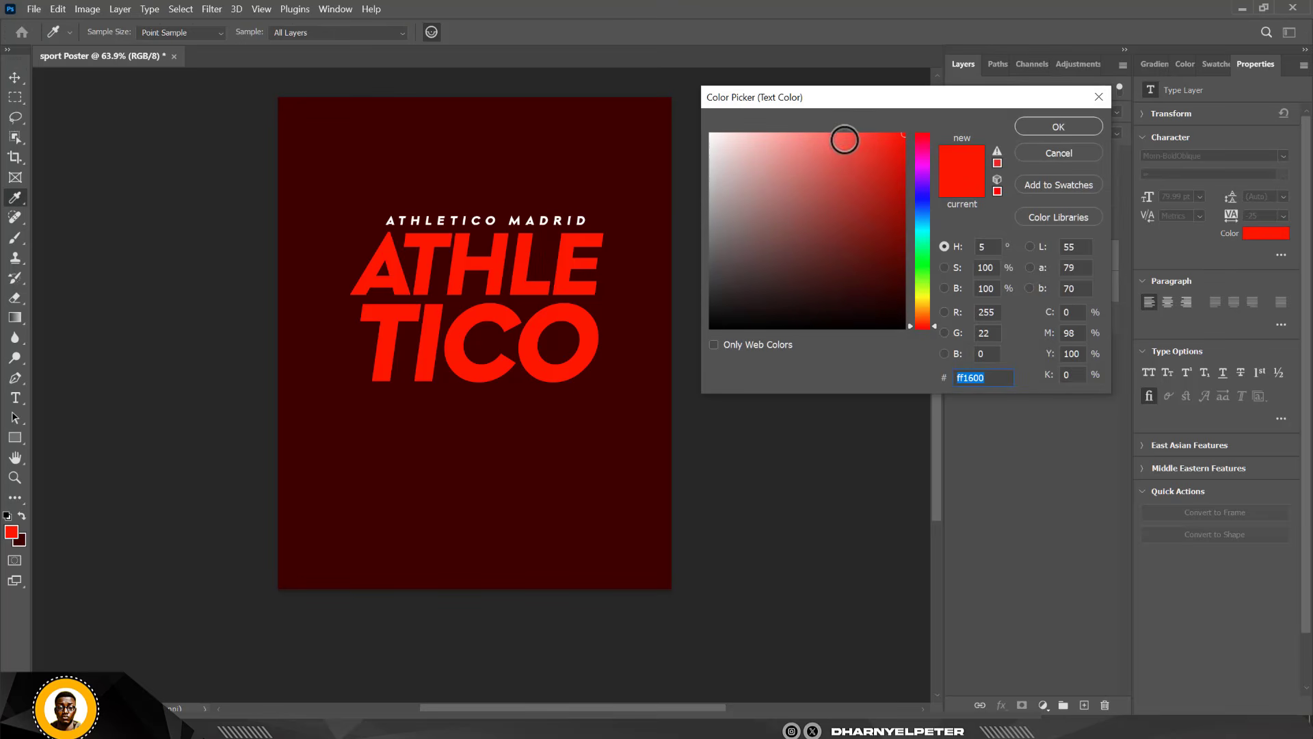
pyautogui.moveTo(826, 132); pyautogui.dragTo(780, 134)
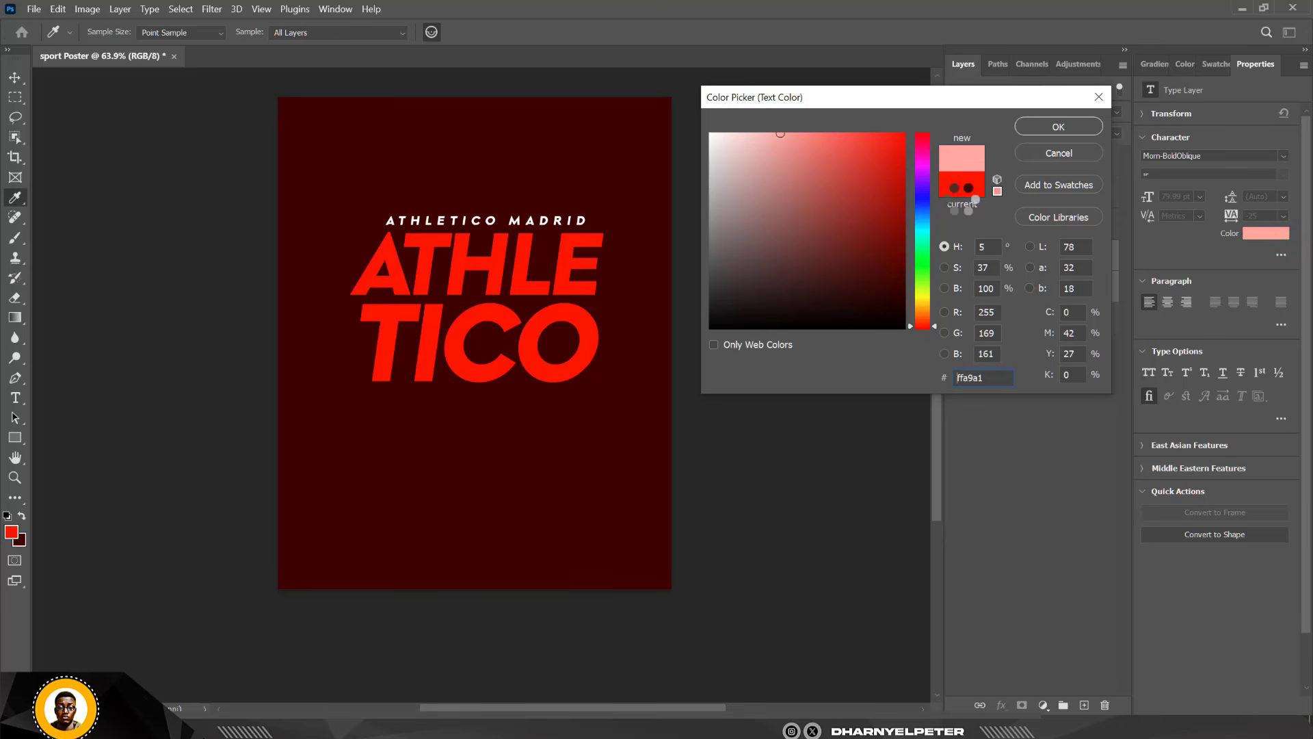
pyautogui.click(1058, 127)
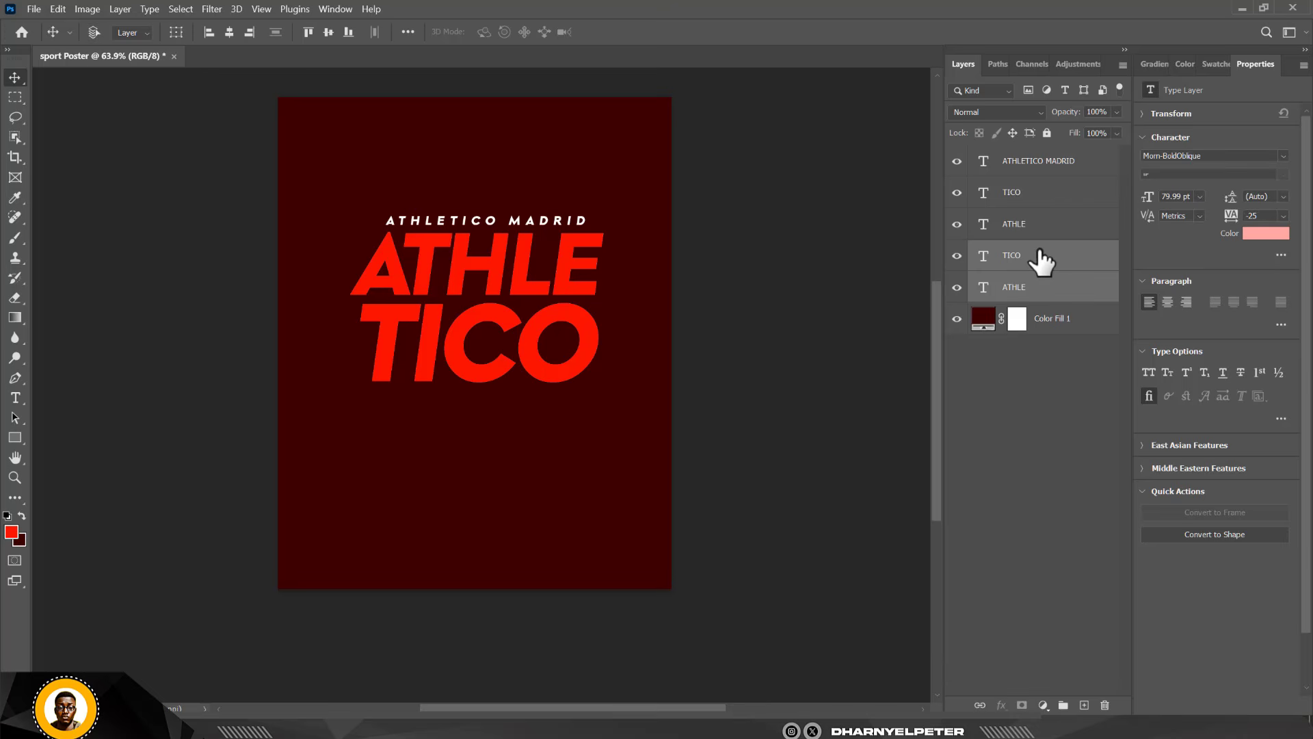
pyautogui.hotkey('ctrl', 't')
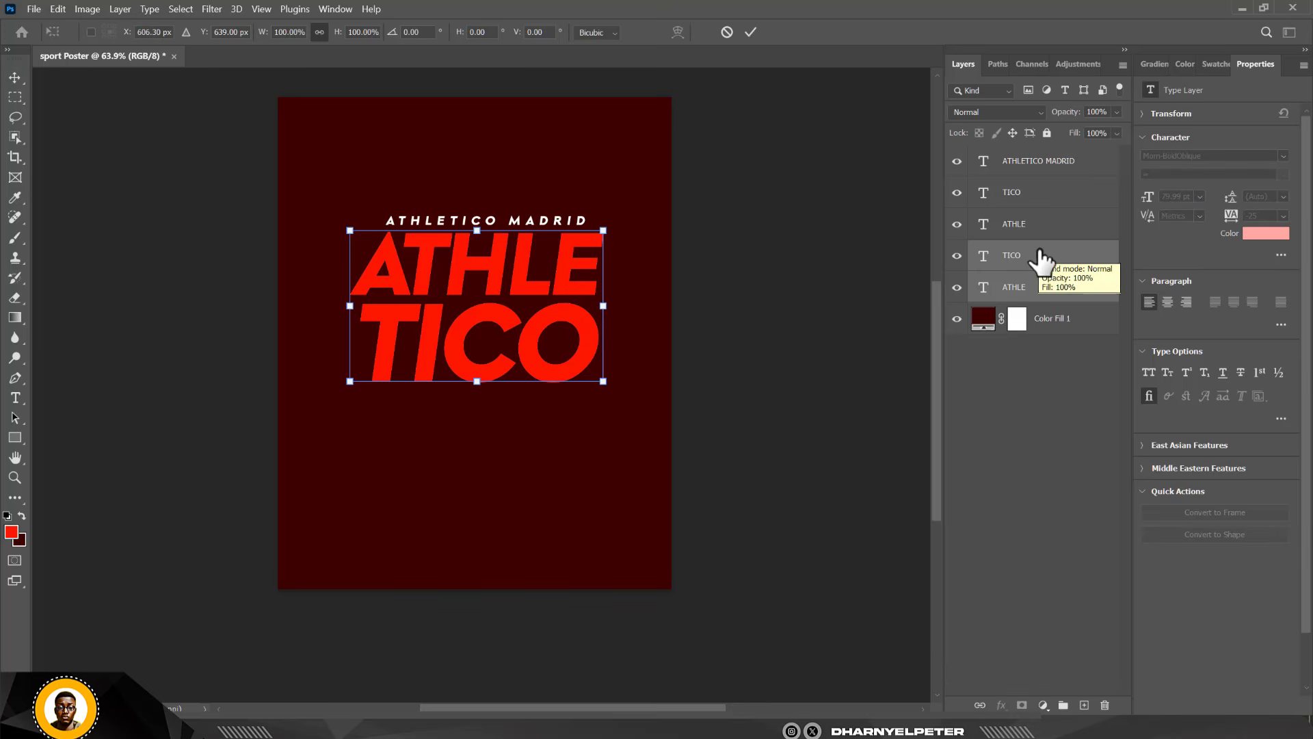
pyautogui.press('Return')
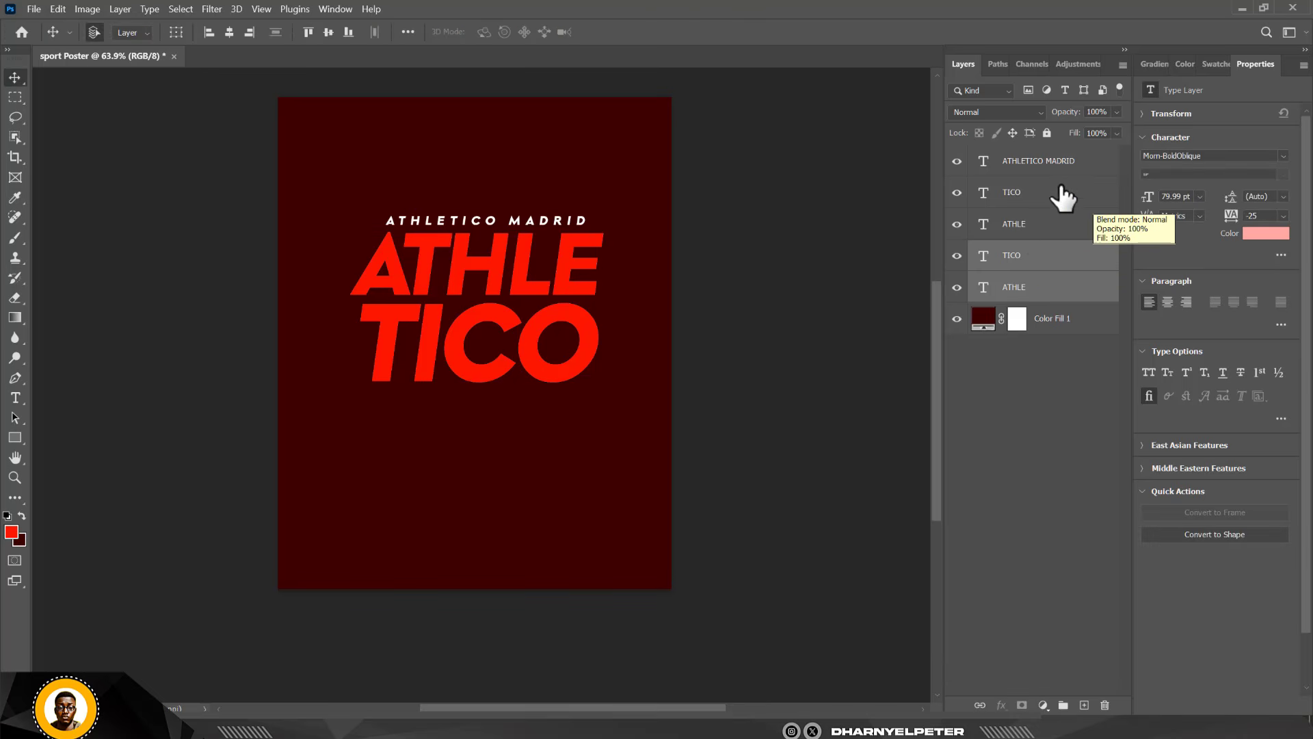
# - Group the lower pink ATHLE and TICO text layers together
pyautogui.click(1058, 297)
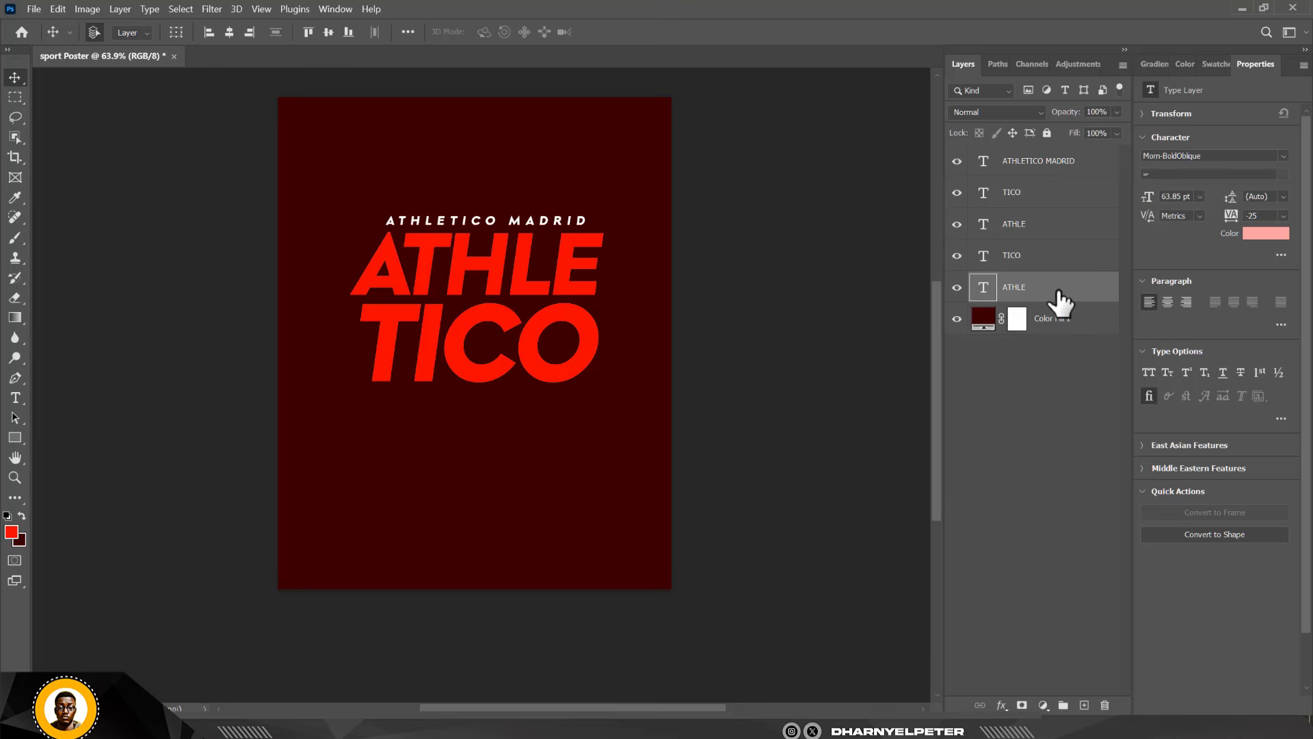
pyautogui.keyDown('shift'); pyautogui.click(1030, 262); pyautogui.keyUp('shift')
pyautogui.hotkey('ctrl', 'g')
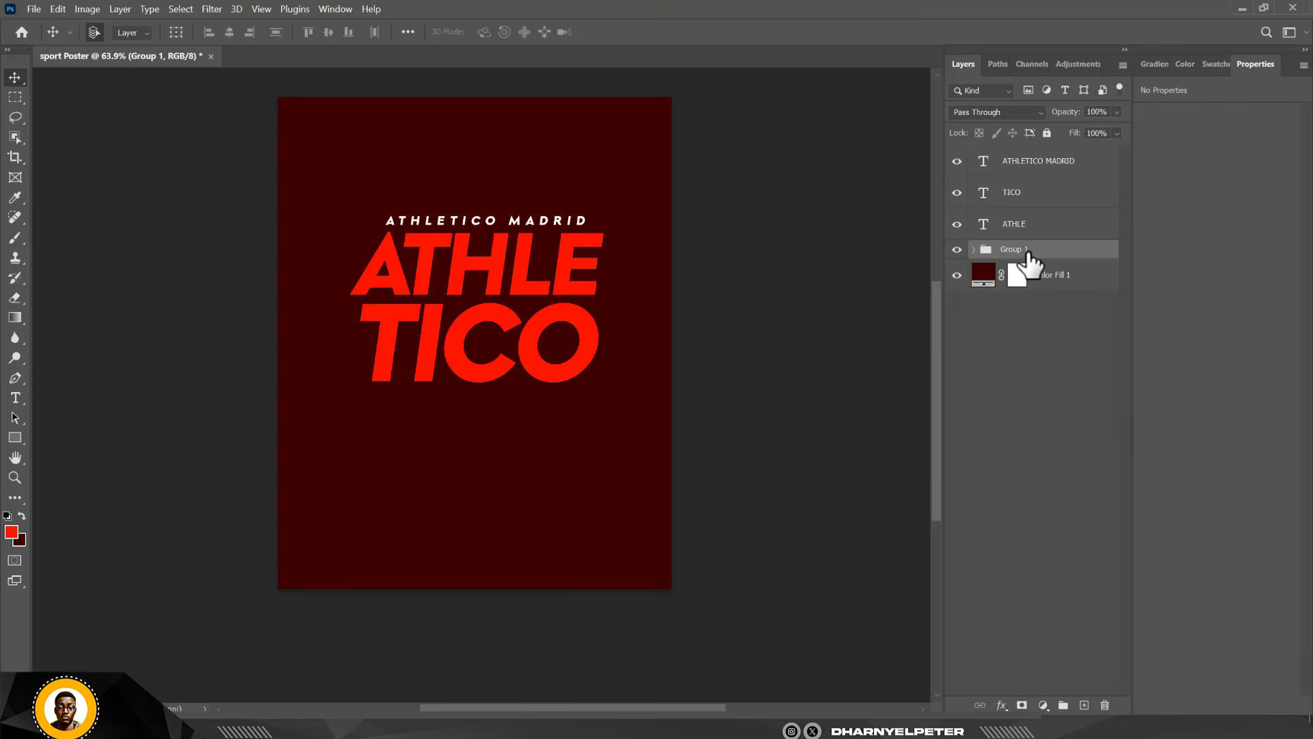
# - Rotate all the text layers and the group together by about -6.5° and enlarge them slightly around their centre
pyautogui.keyDown('shift'); pyautogui.click(1081, 163); pyautogui.keyUp('shift')
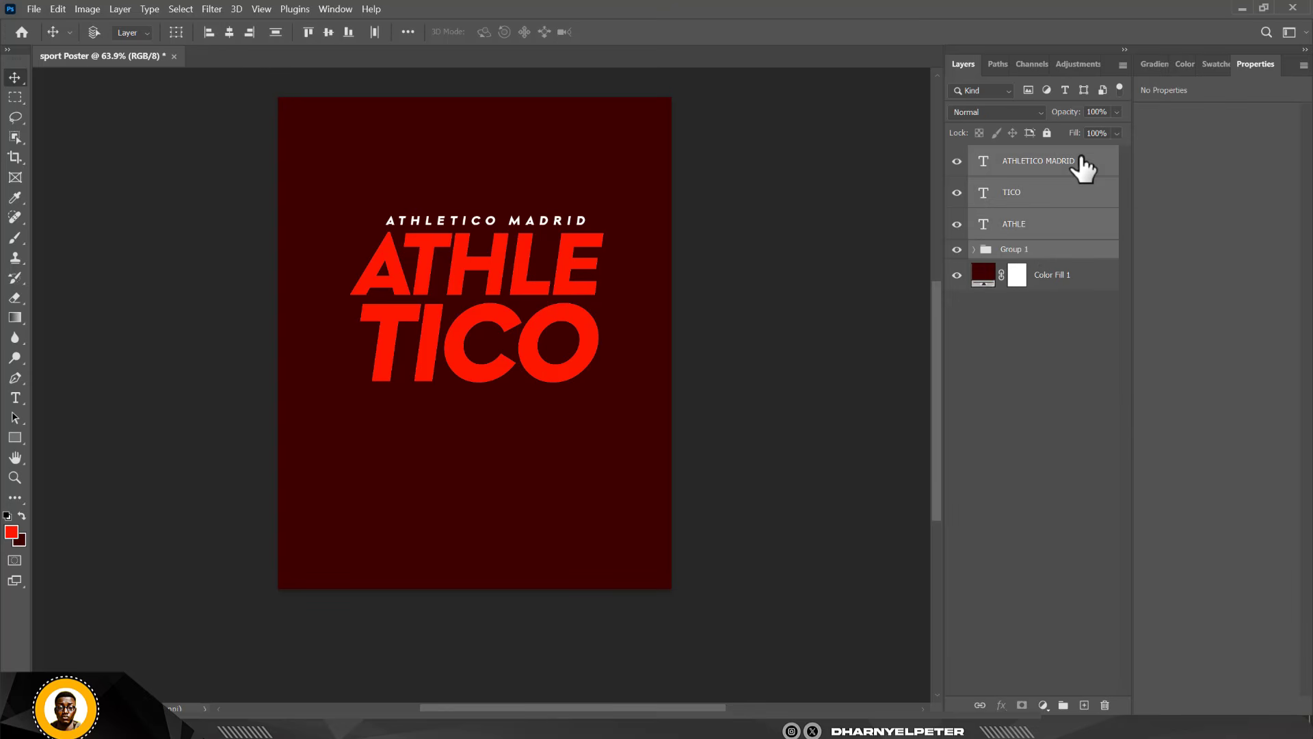
pyautogui.hotkey('ctrl', 't')
pyautogui.moveTo(677, 384); pyautogui.dragTo(714, 371)
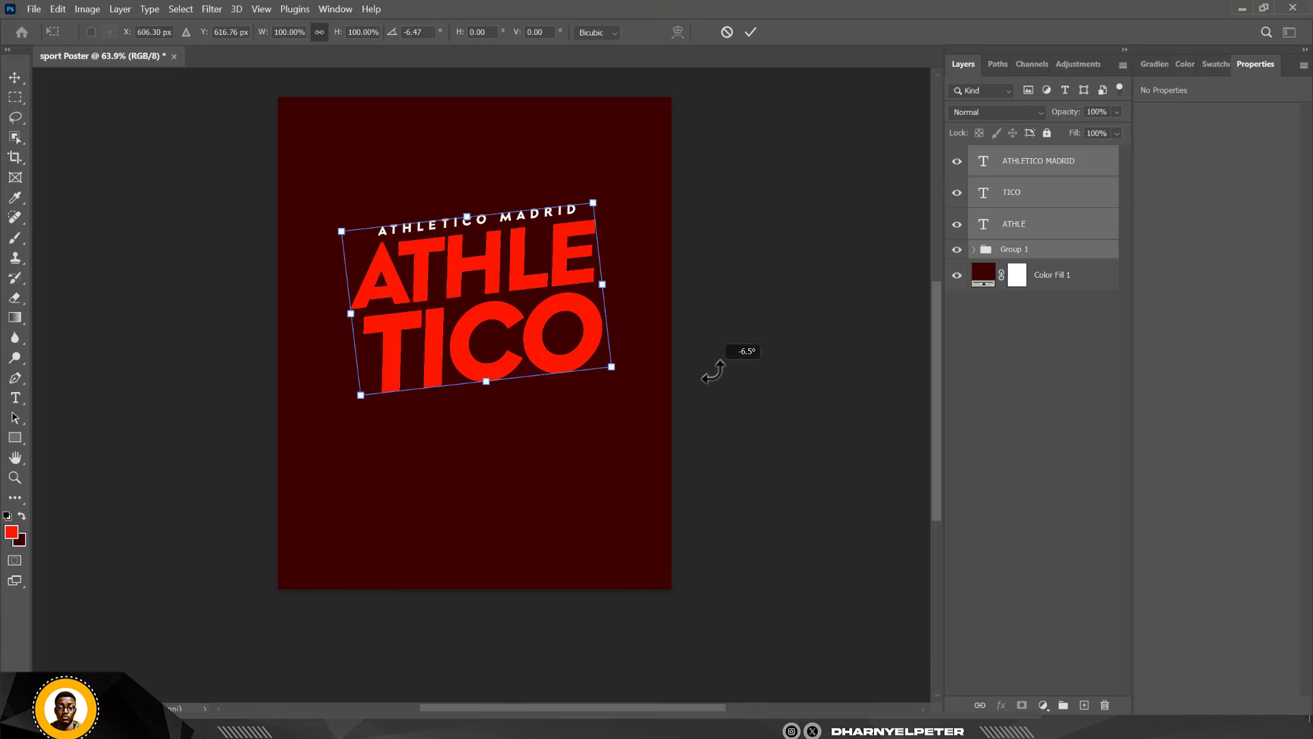
pyautogui.moveTo(612, 367)
pyautogui.mouseDown()
pyautogui.moveTo(642, 385)
pyautogui.moveTo(629, 381)
pyautogui.mouseUp()
pyautogui.press('Return')
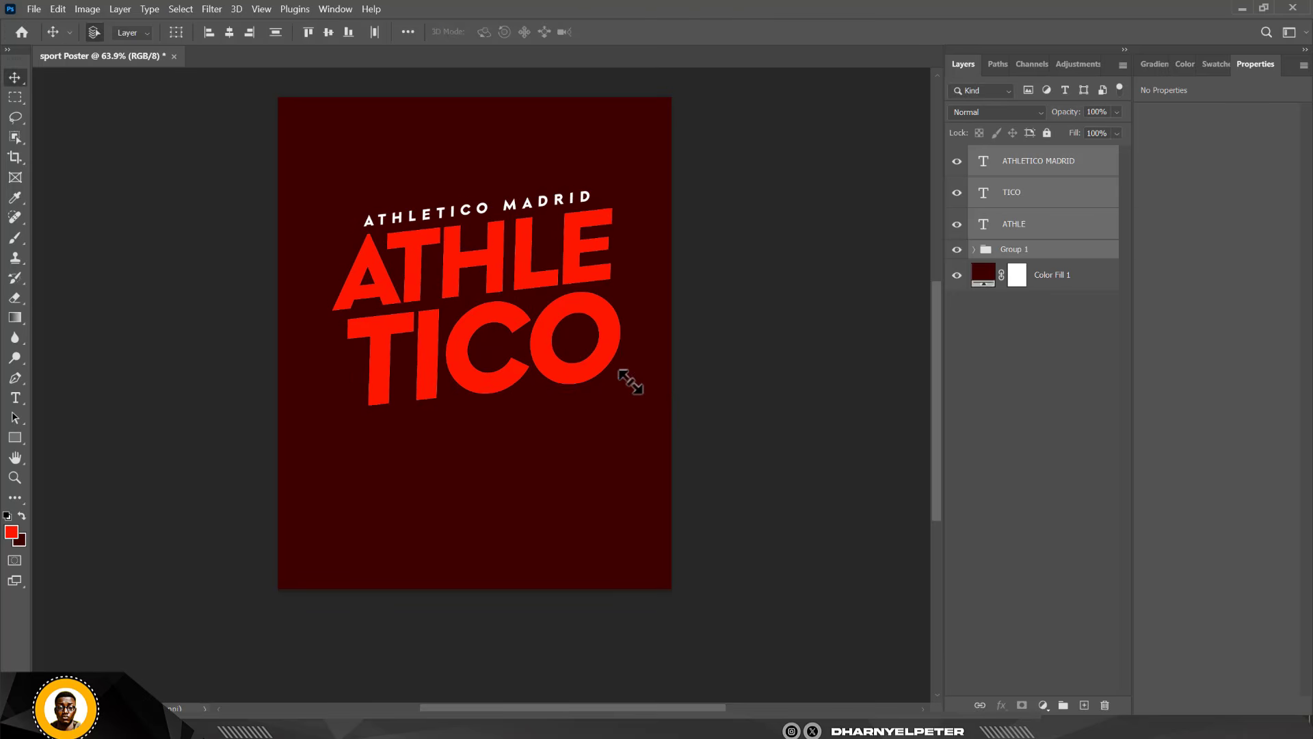
# - Enlarge the pink backing text group around its centre until the lettering runs past both sides of the poster
pyautogui.click(1070, 251)
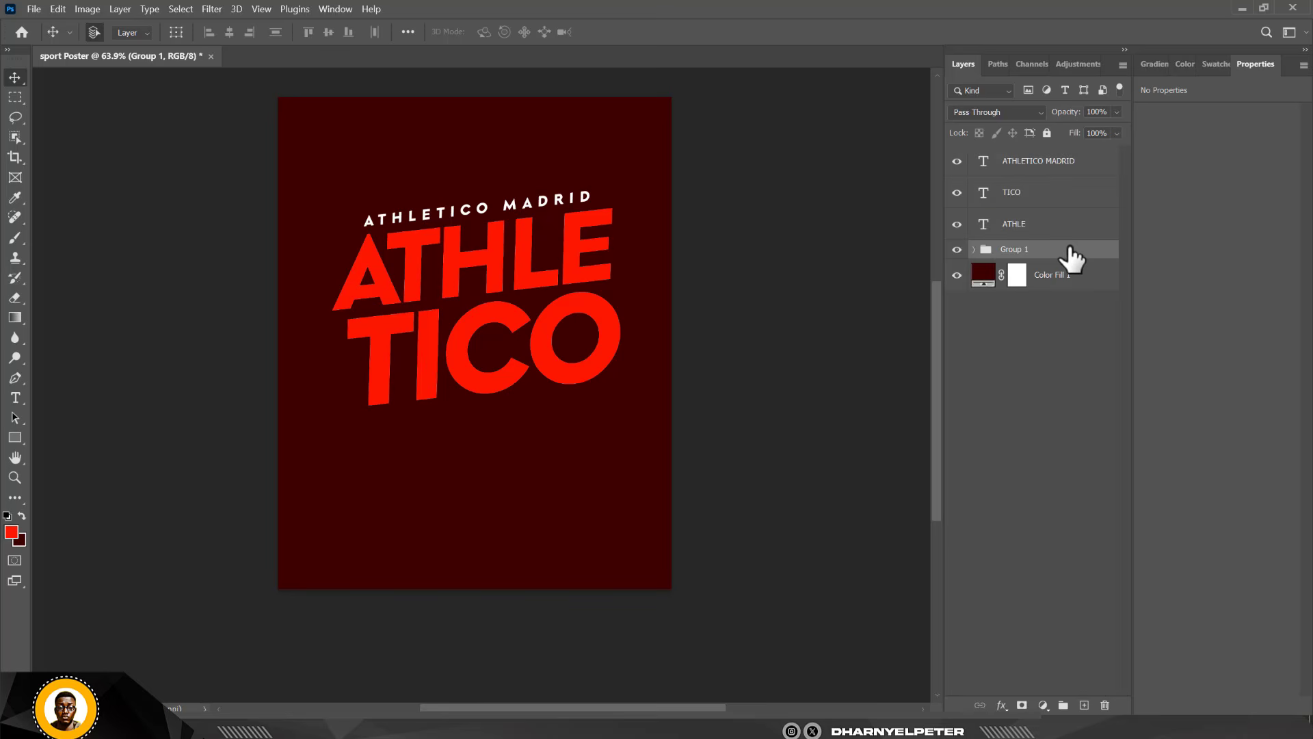
pyautogui.hotkey('ctrl', 't')
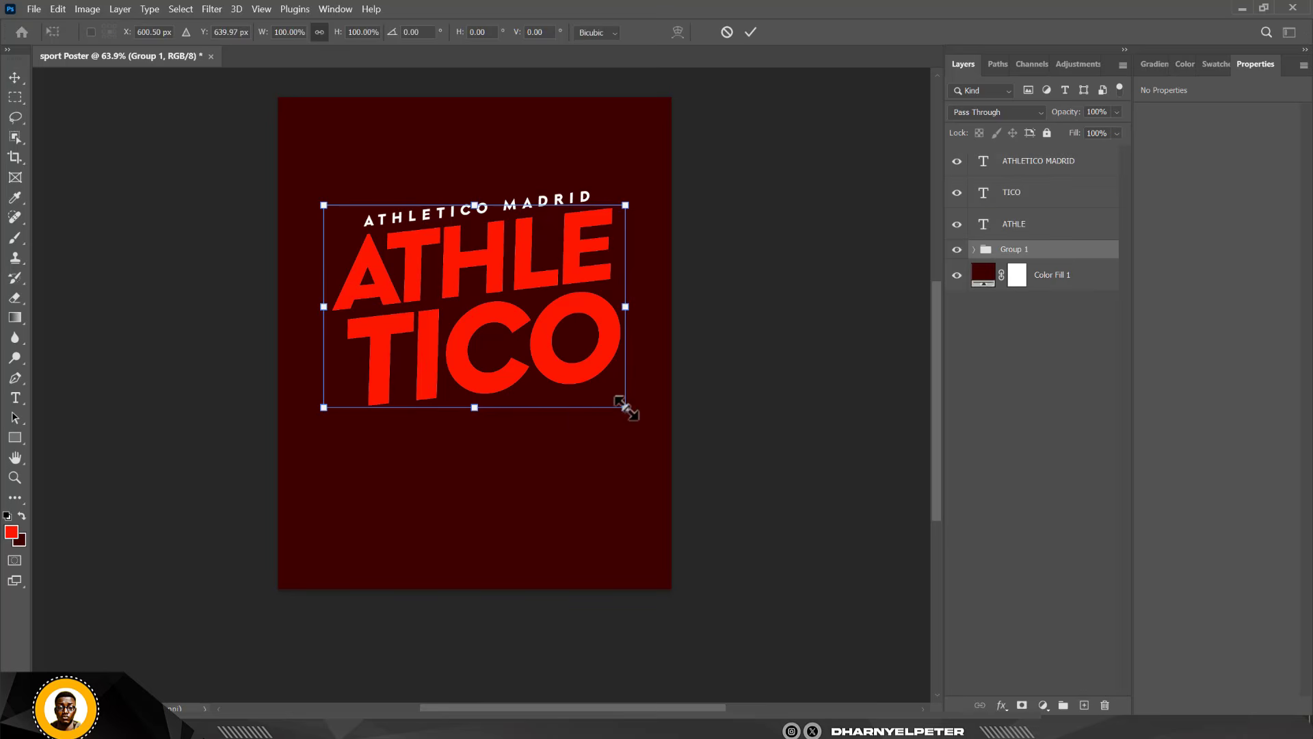
pyautogui.moveTo(626, 406); pyautogui.dragTo(711, 525)
pyautogui.press('Return')
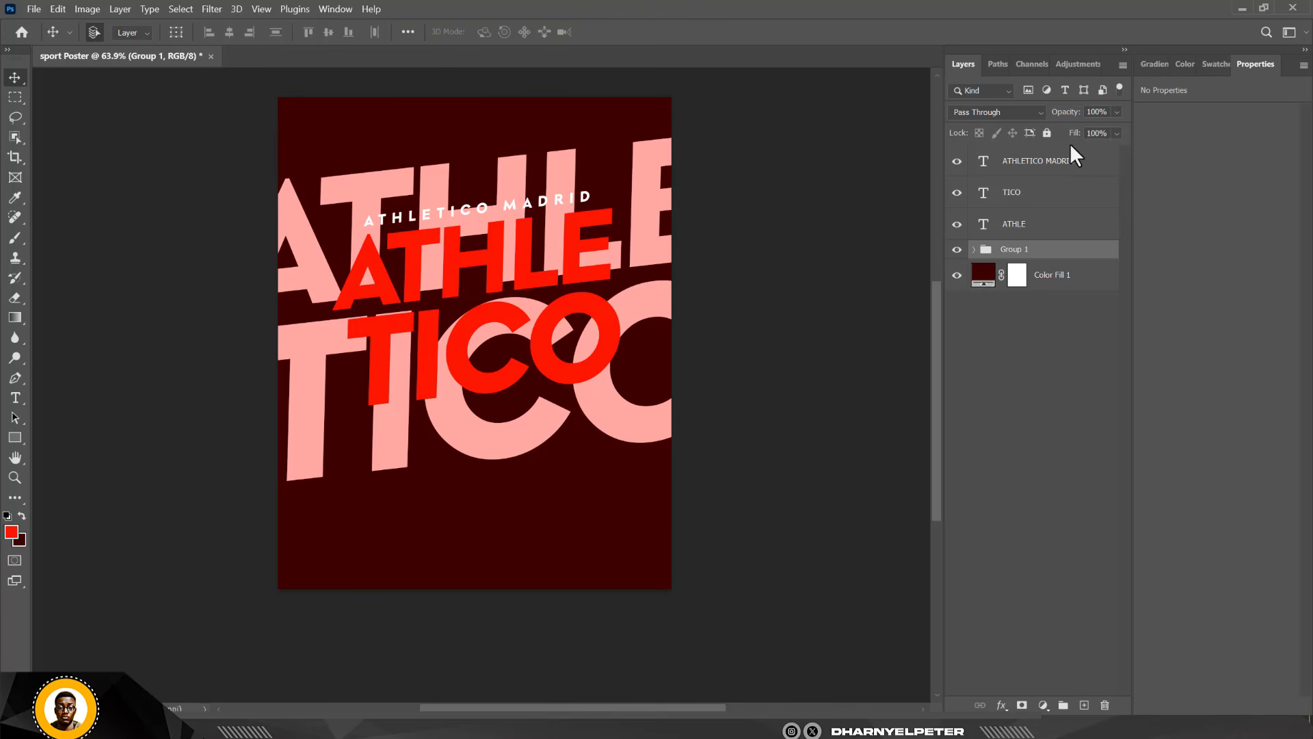
# - Fade the pink backing text group to 16% opacity and 10% fill
pyautogui.click(1116, 112)
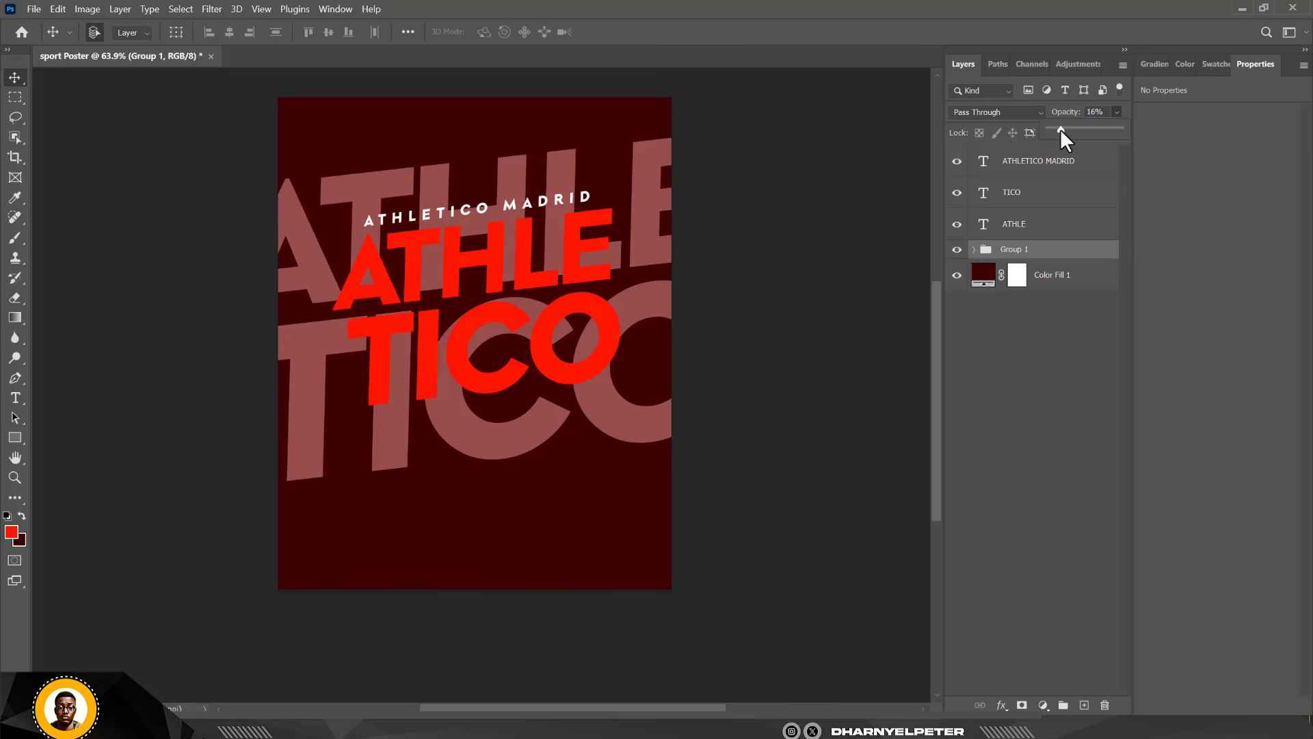
pyautogui.click(1084, 258)
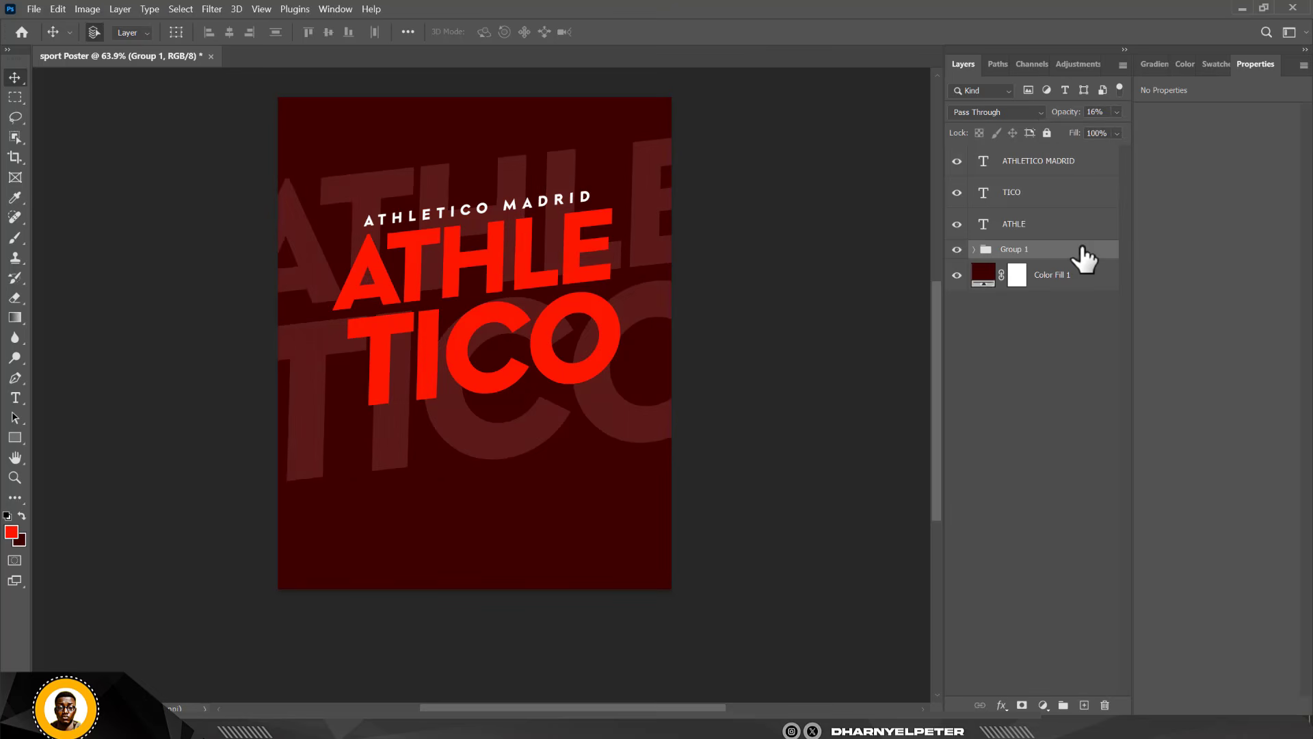
pyautogui.click(1116, 133)
pyautogui.moveTo(1056, 149); pyautogui.dragTo(1060, 152)
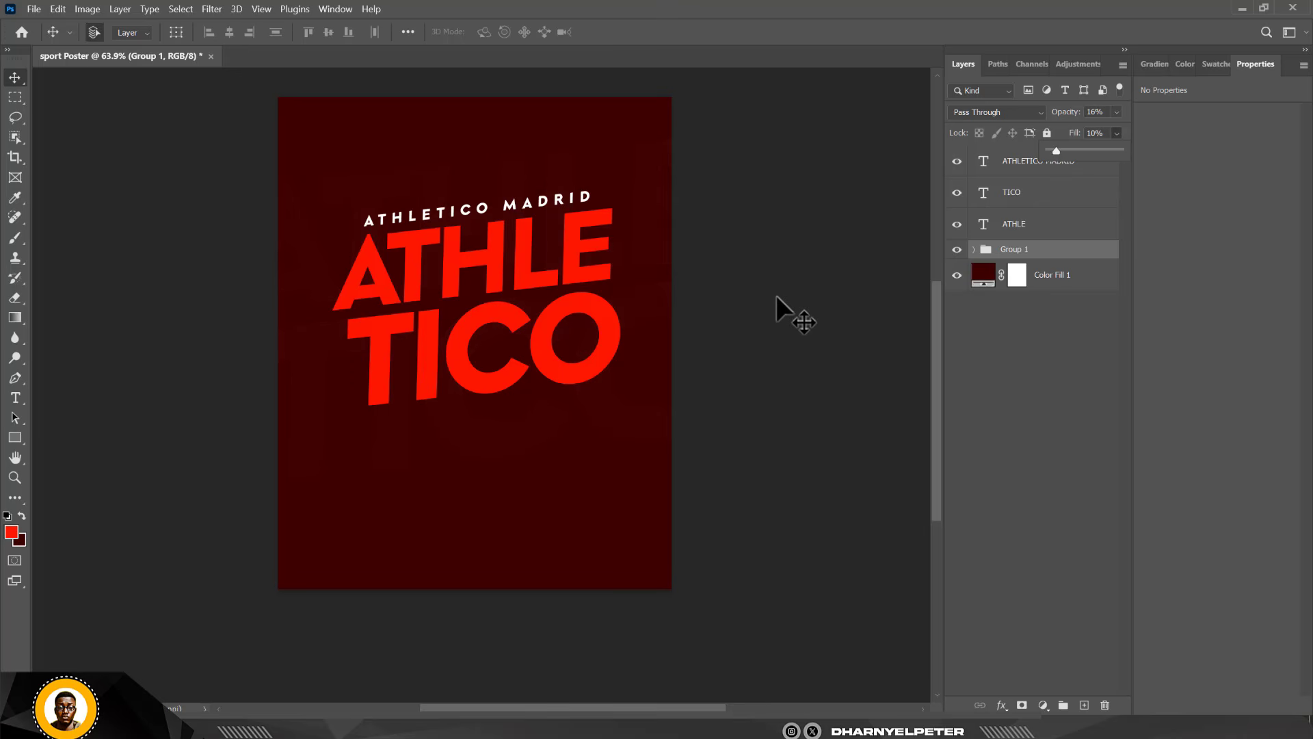
# - Convert the backing text group to a smart object and apply uniform Add Noise at 52.01%
pyautogui.rightClick(1046, 249)
pyautogui.click(1121, 228)
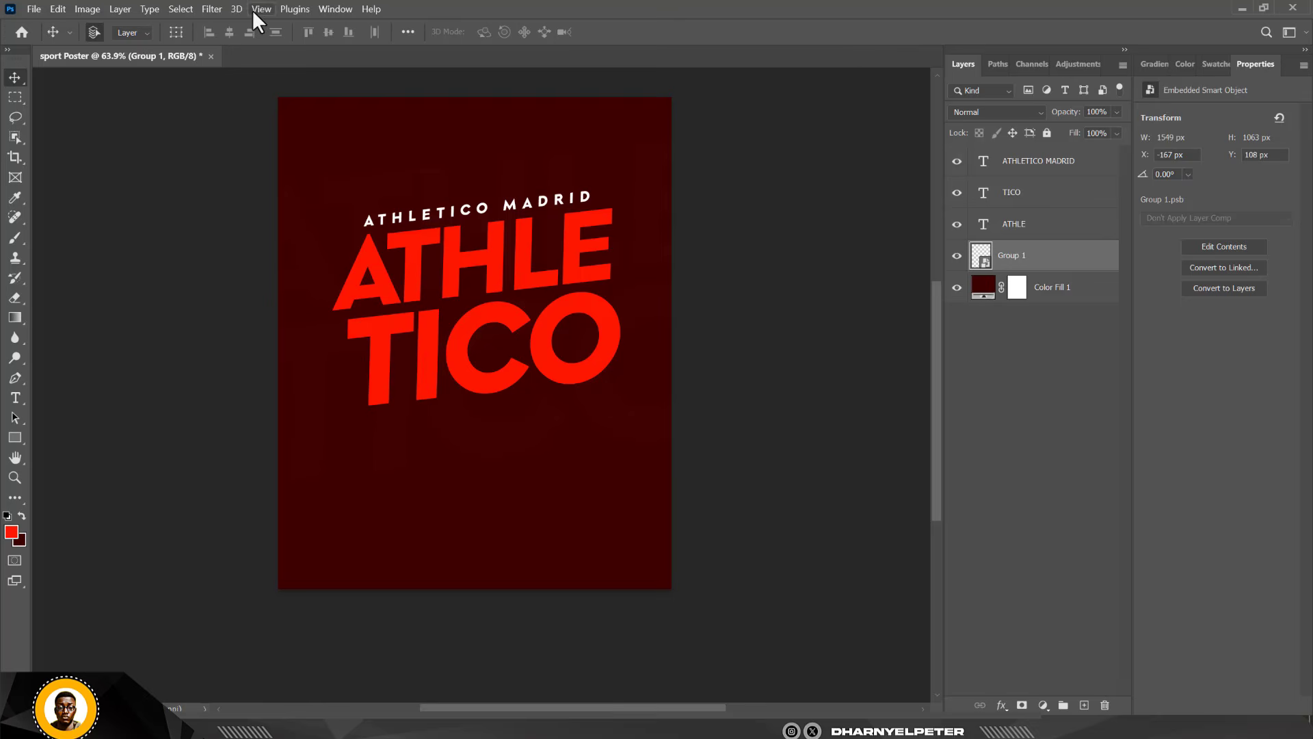
pyautogui.click(211, 9)
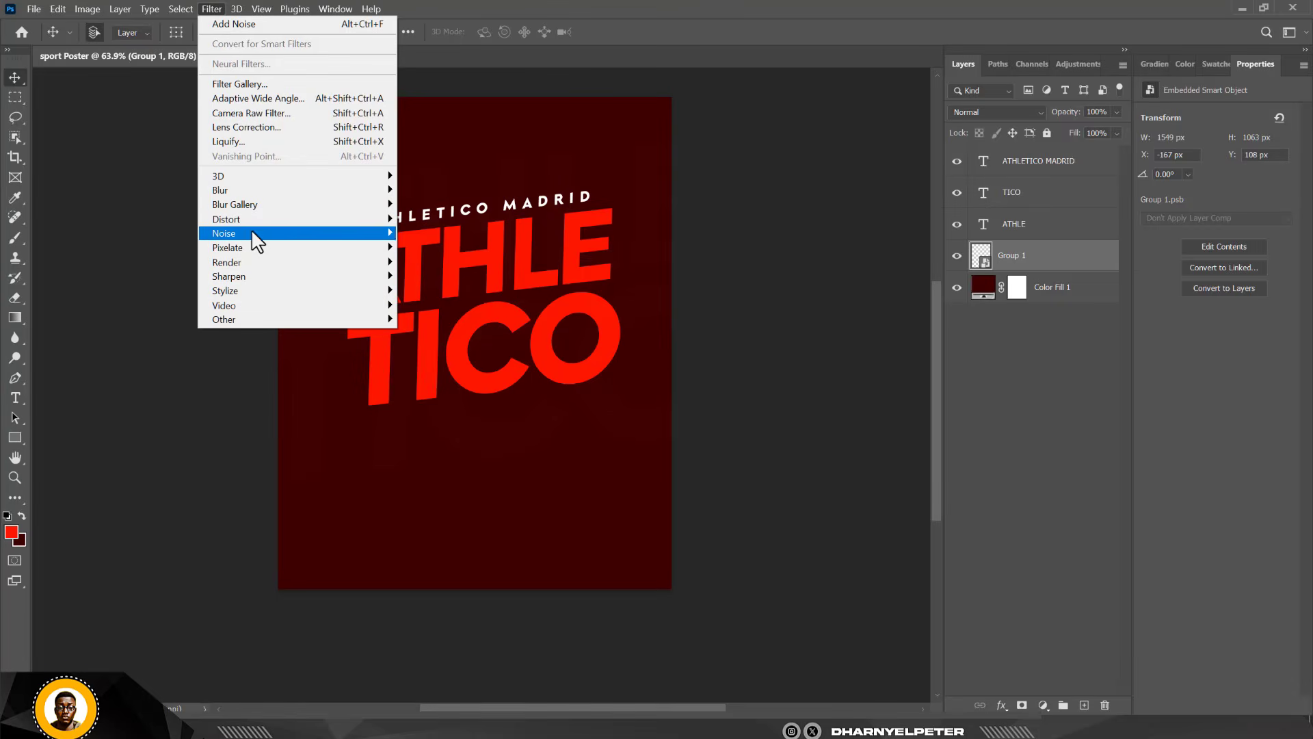
pyautogui.moveTo(253, 233)
pyautogui.click(433, 233)
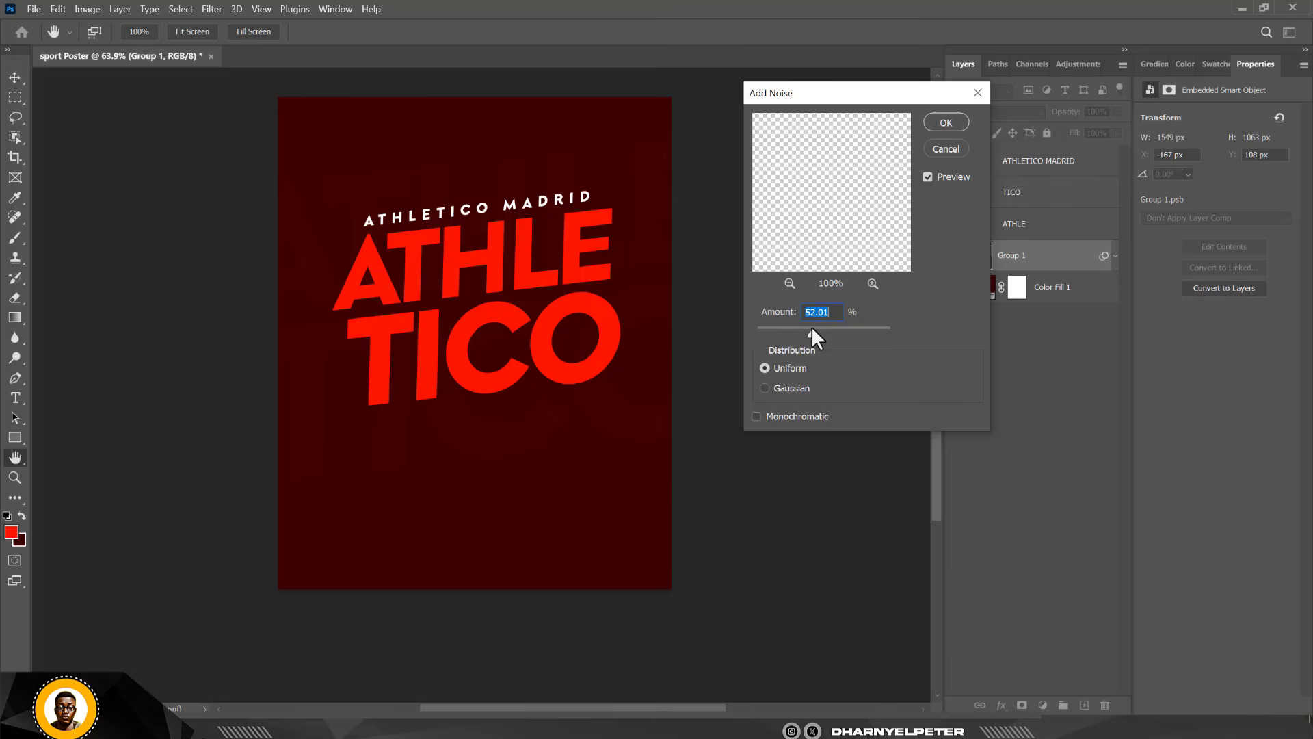
pyautogui.click(946, 123)
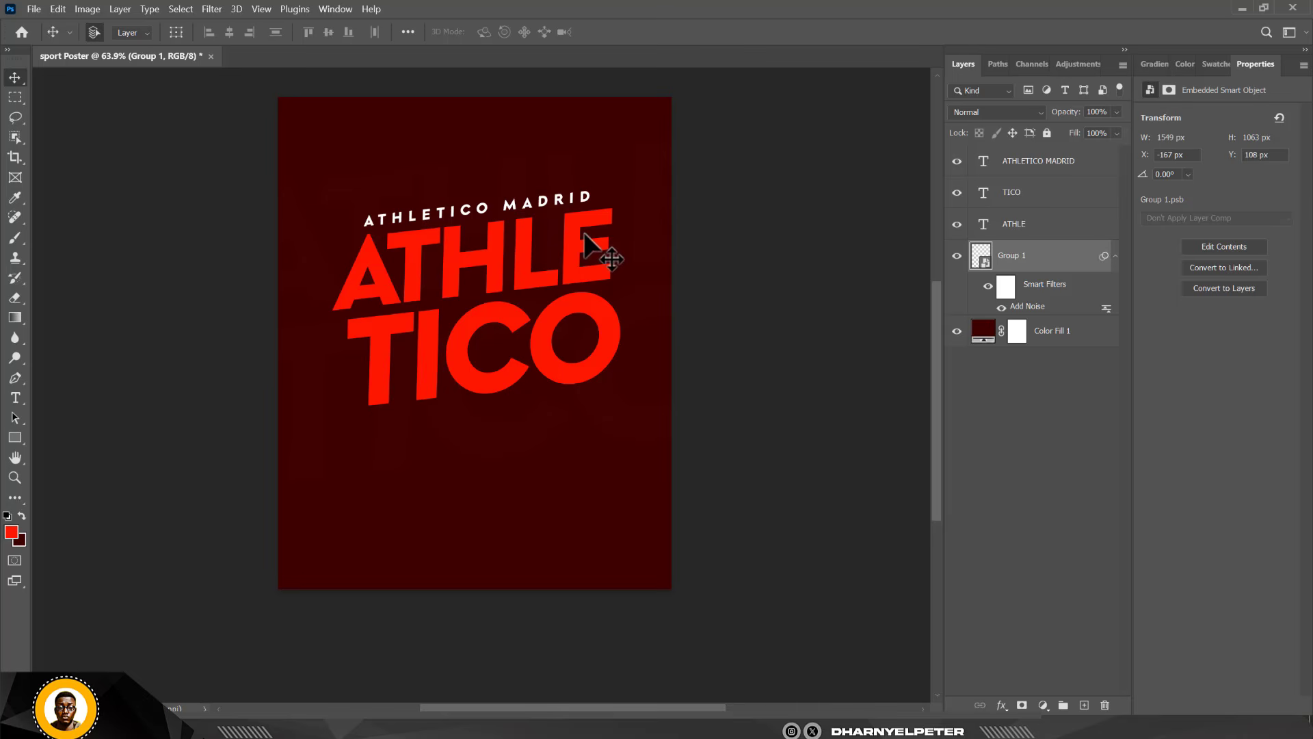
# - Group the backing text smart object with the Color Fill 1 background and convert that group to a smart object
pyautogui.click(1086, 331)
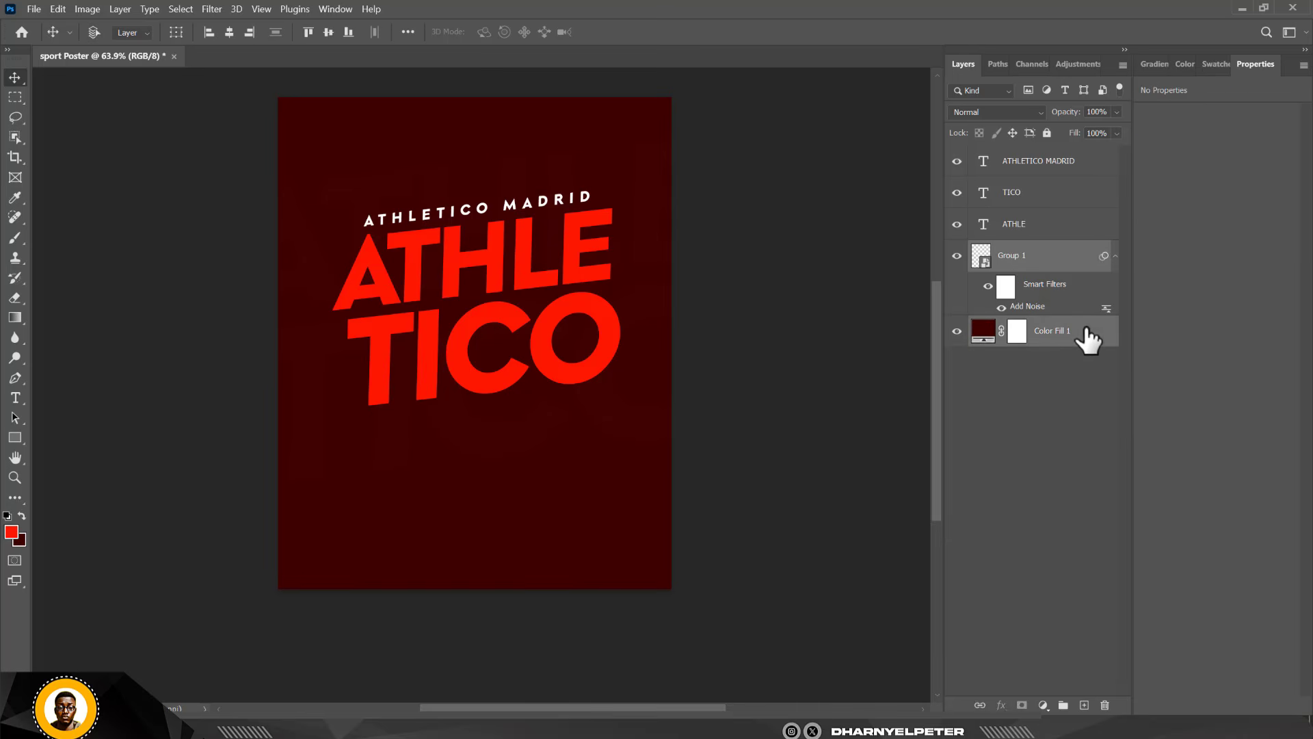
pyautogui.hotkey('ctrl', 'g')
pyautogui.rightClick(1040, 253)
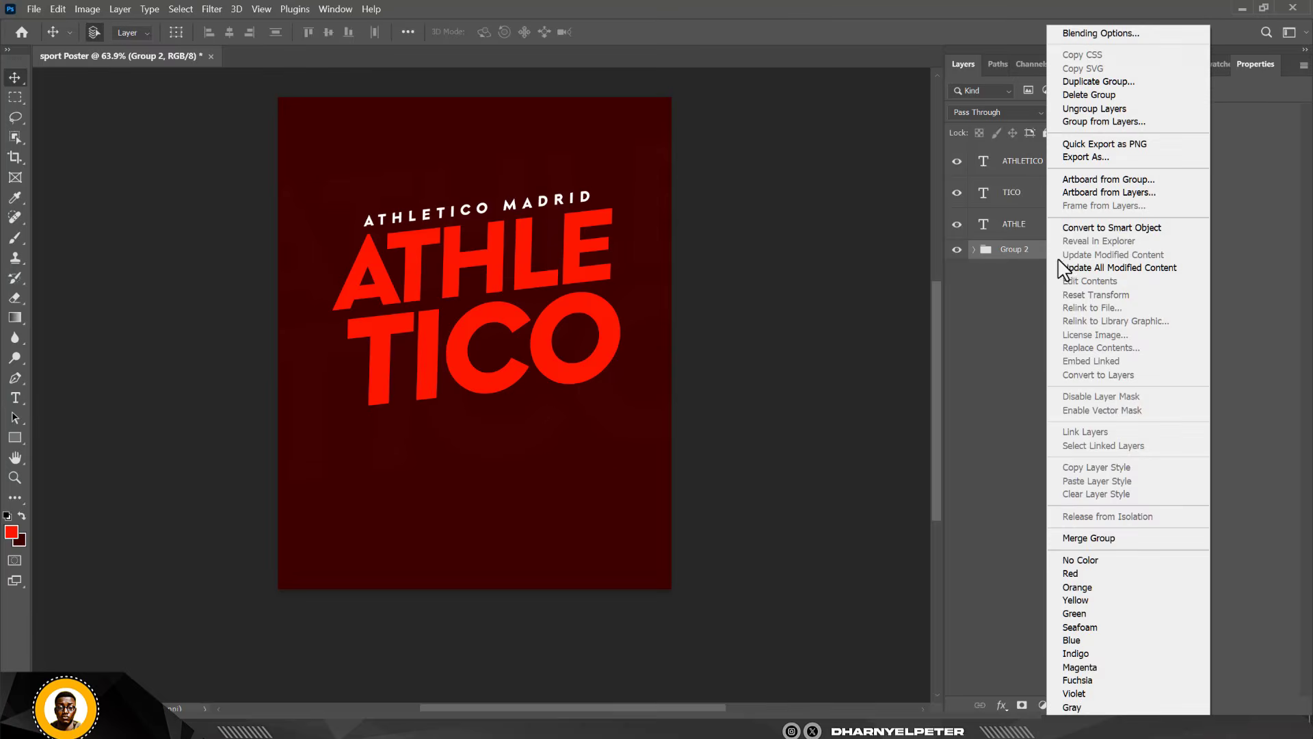
pyautogui.click(1110, 227)
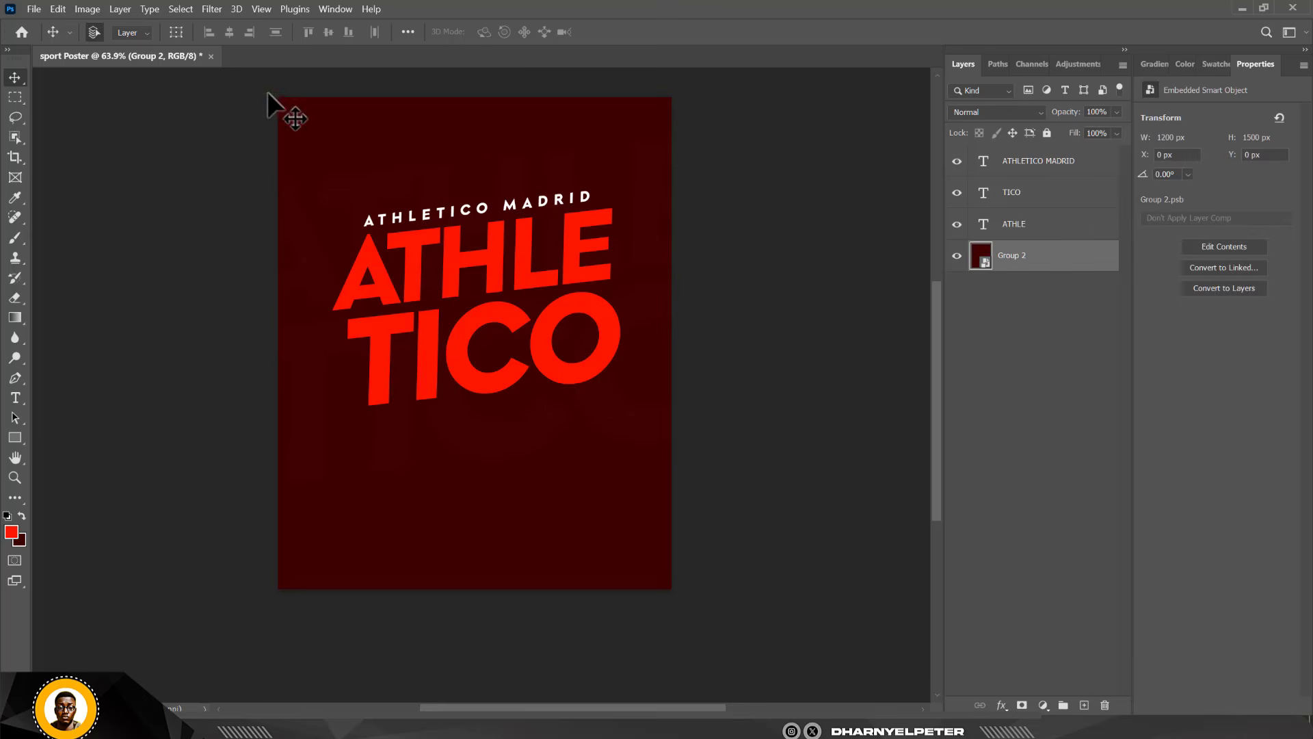
# - Apply the Add Noise filter to the combined background smart object with uniform distribution and an amount of 6.30%
pyautogui.click(214, 8)
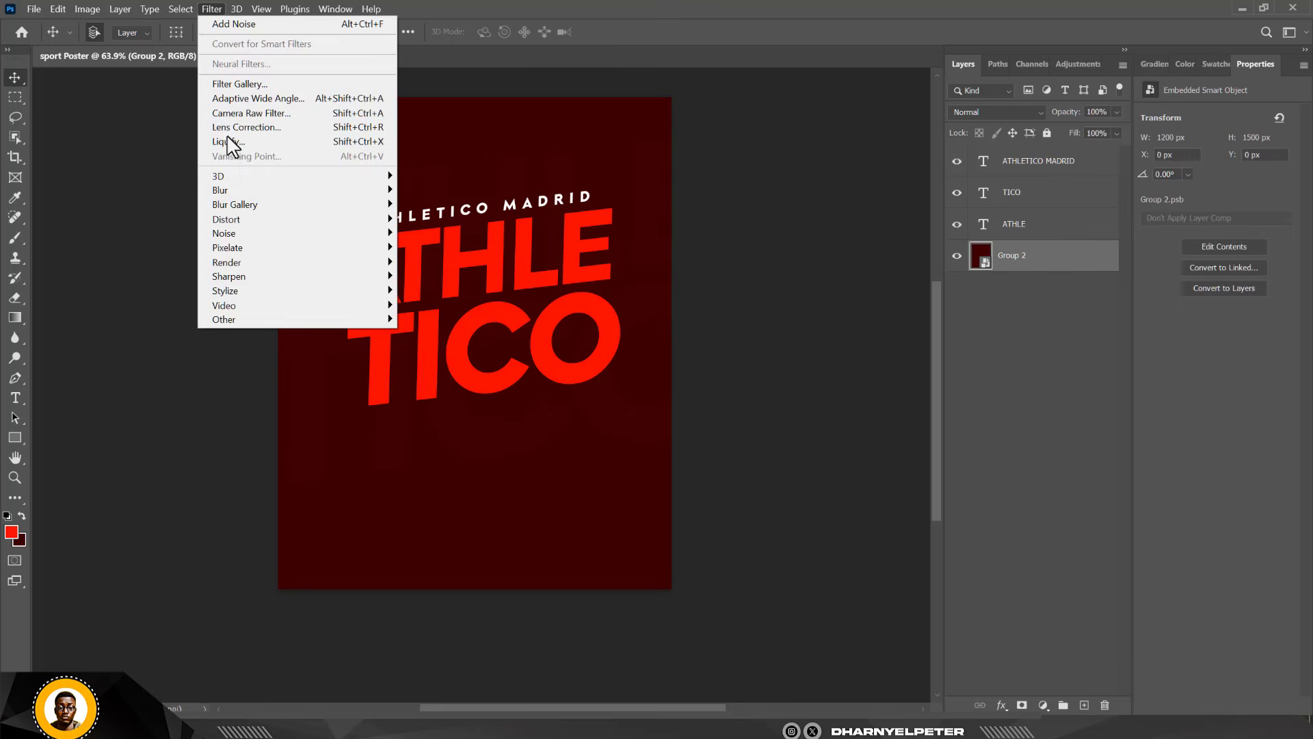
pyautogui.moveTo(253, 233)
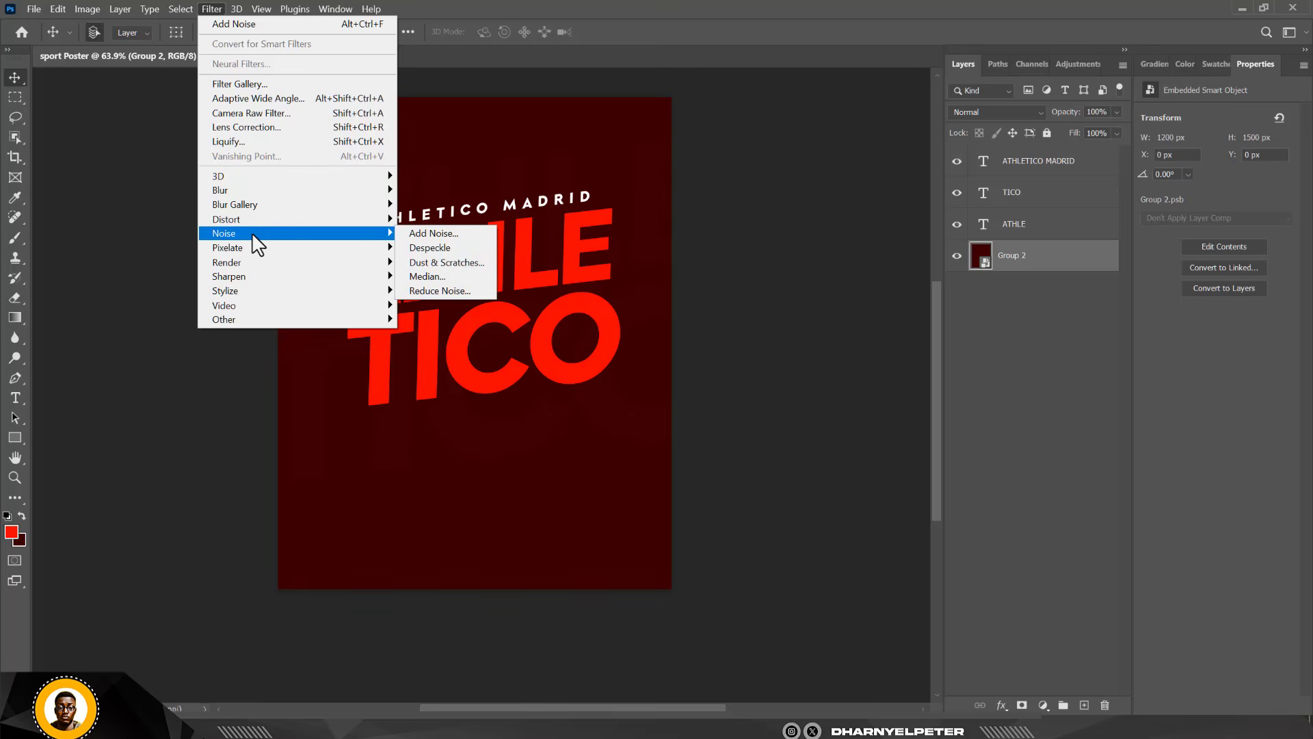
pyautogui.click(462, 234)
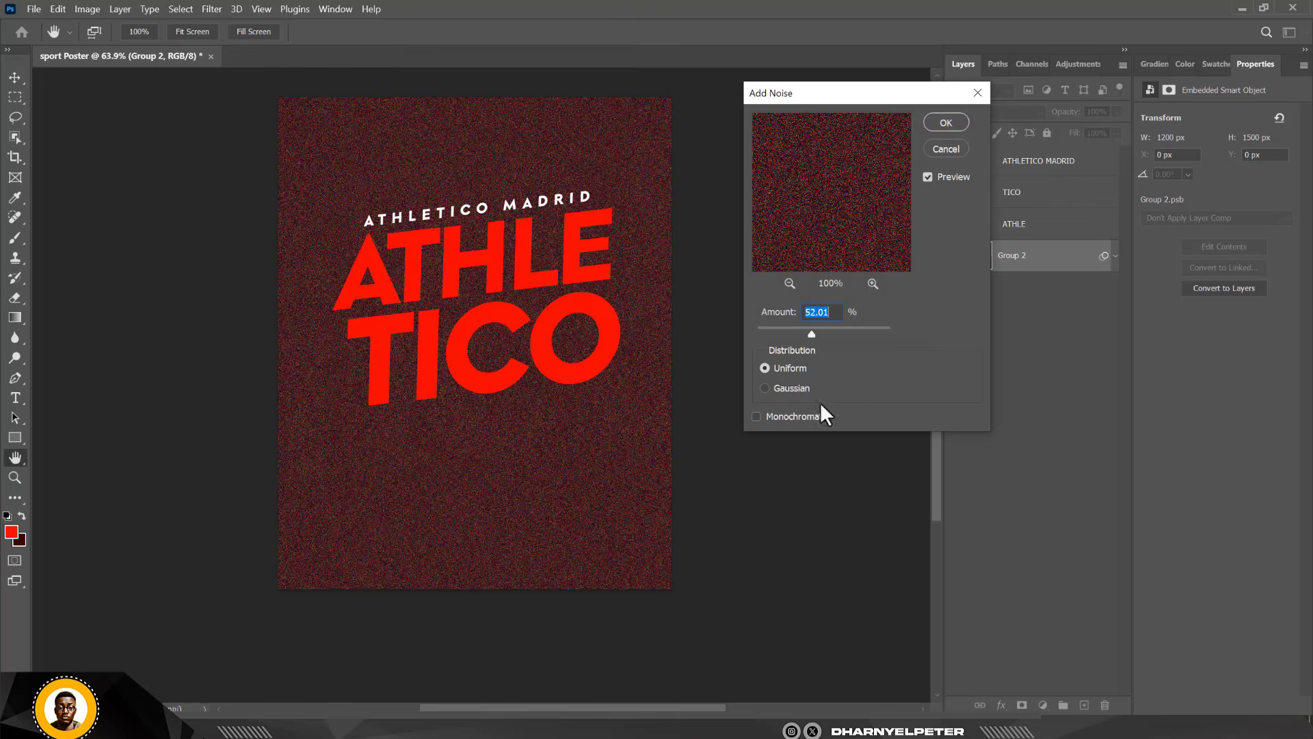
pyautogui.click(766, 327)
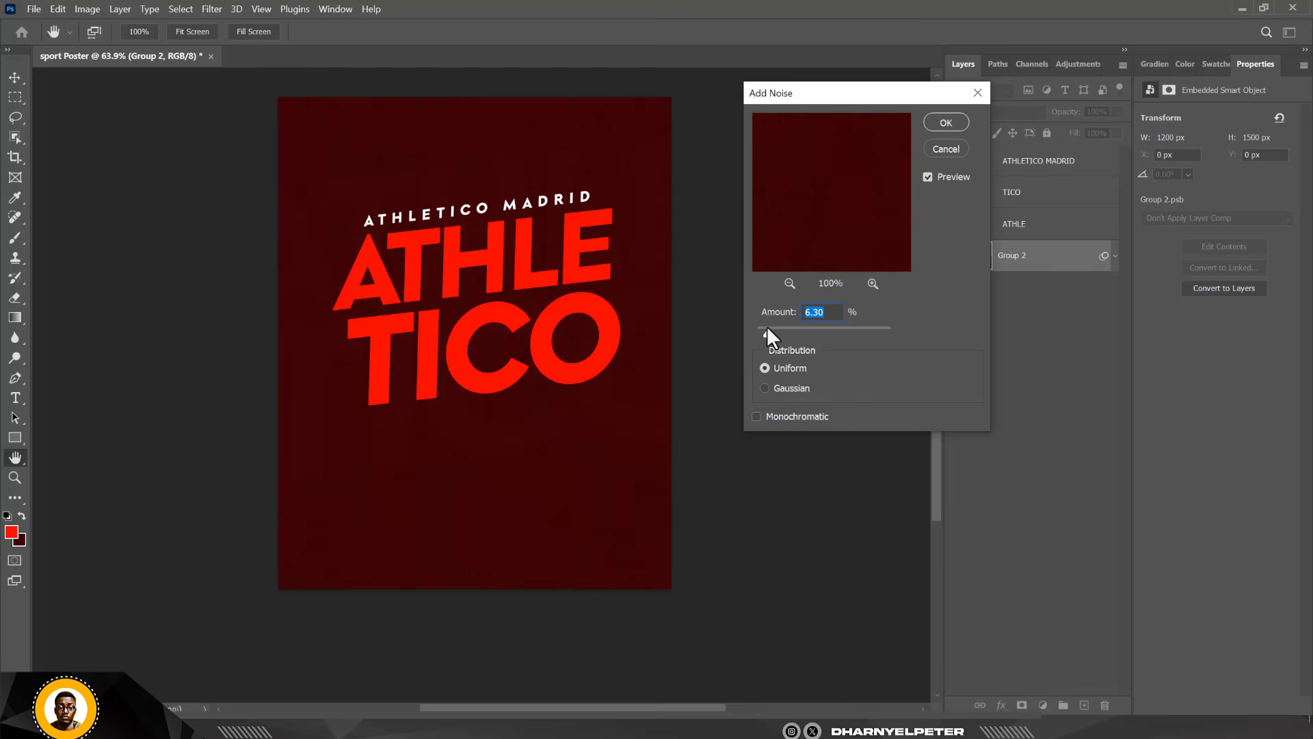
pyautogui.click(945, 122)
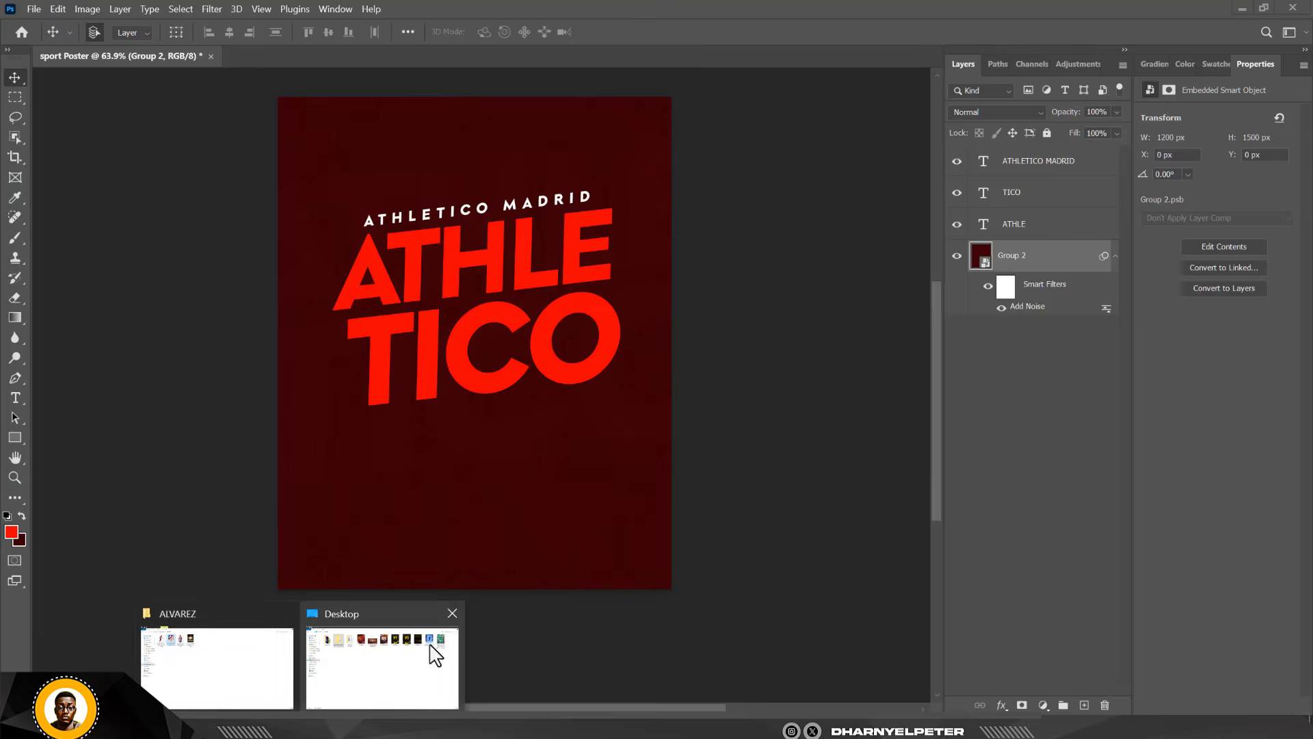
# - Place the front-facing player cutout from the ALVAREZ folder into the poster and scale it down to about 579 × 1117 px
pyautogui.click(176, 659)
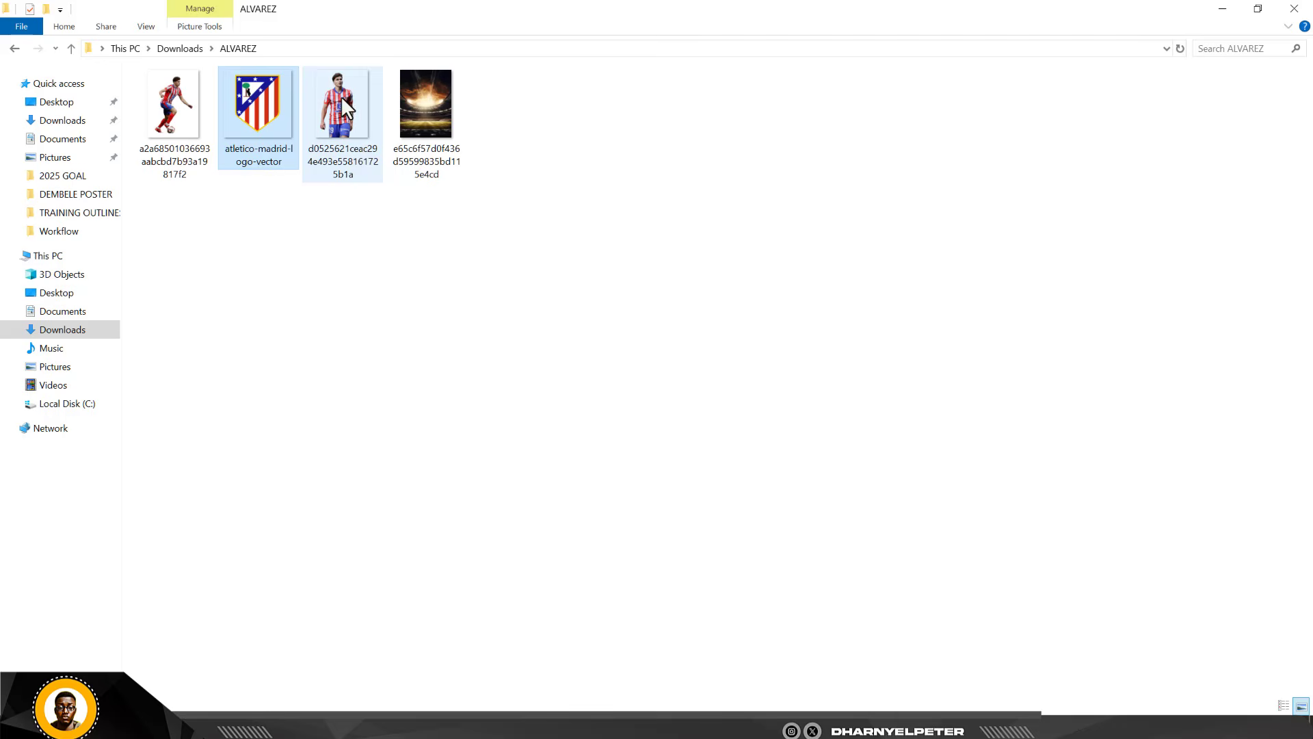
pyautogui.moveTo(346, 106); pyautogui.dragTo(527, 359)
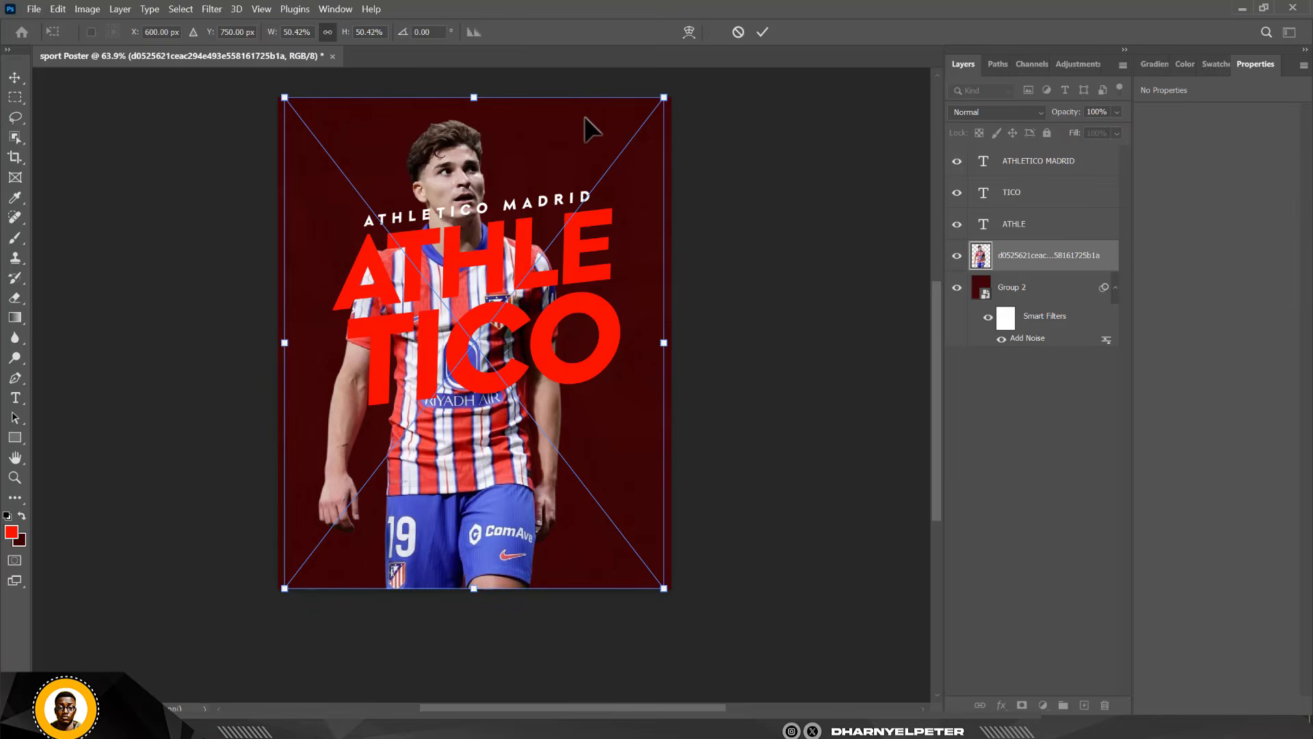
pyautogui.moveTo(664, 97); pyautogui.dragTo(633, 162)
pyautogui.press('Return')
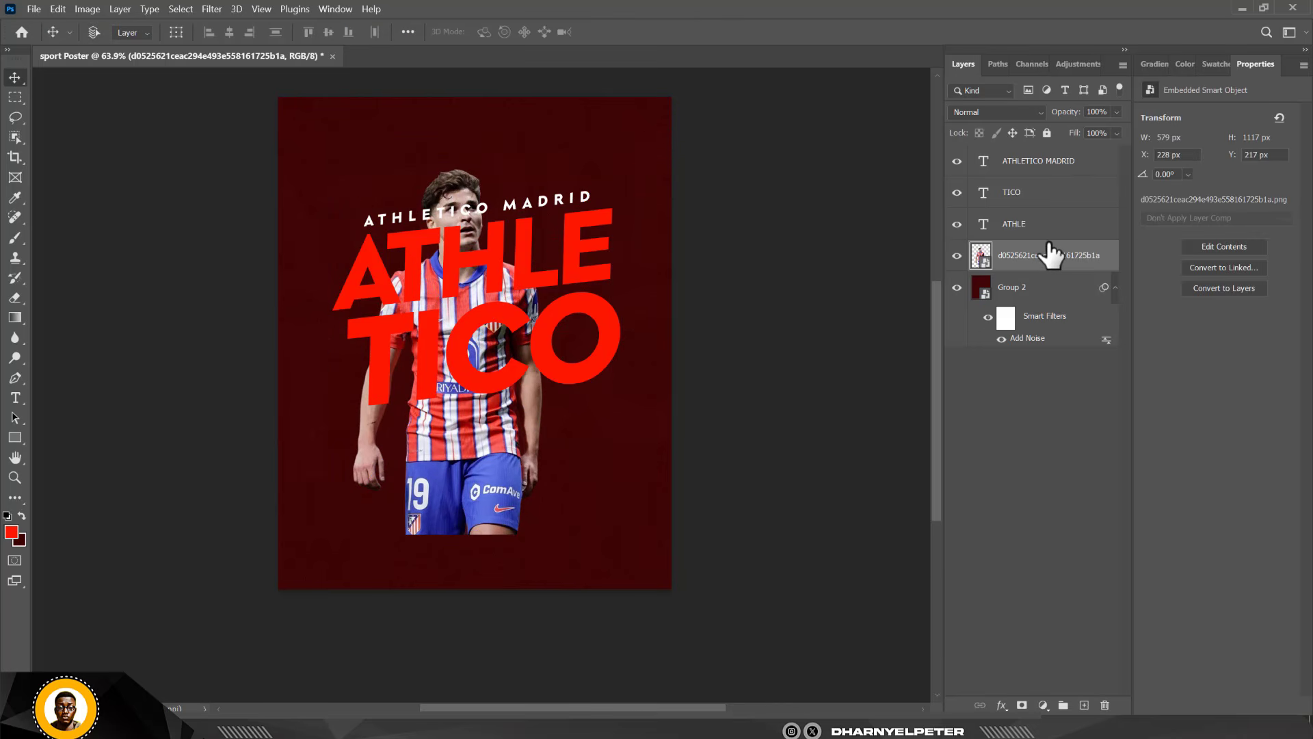
# - Bring the player image above all text layers and move it down to about X 316, Y 490 px
pyautogui.hotkey('ctrl', 'shift', ']')
pyautogui.moveTo(485, 298); pyautogui.dragTo(498, 357)
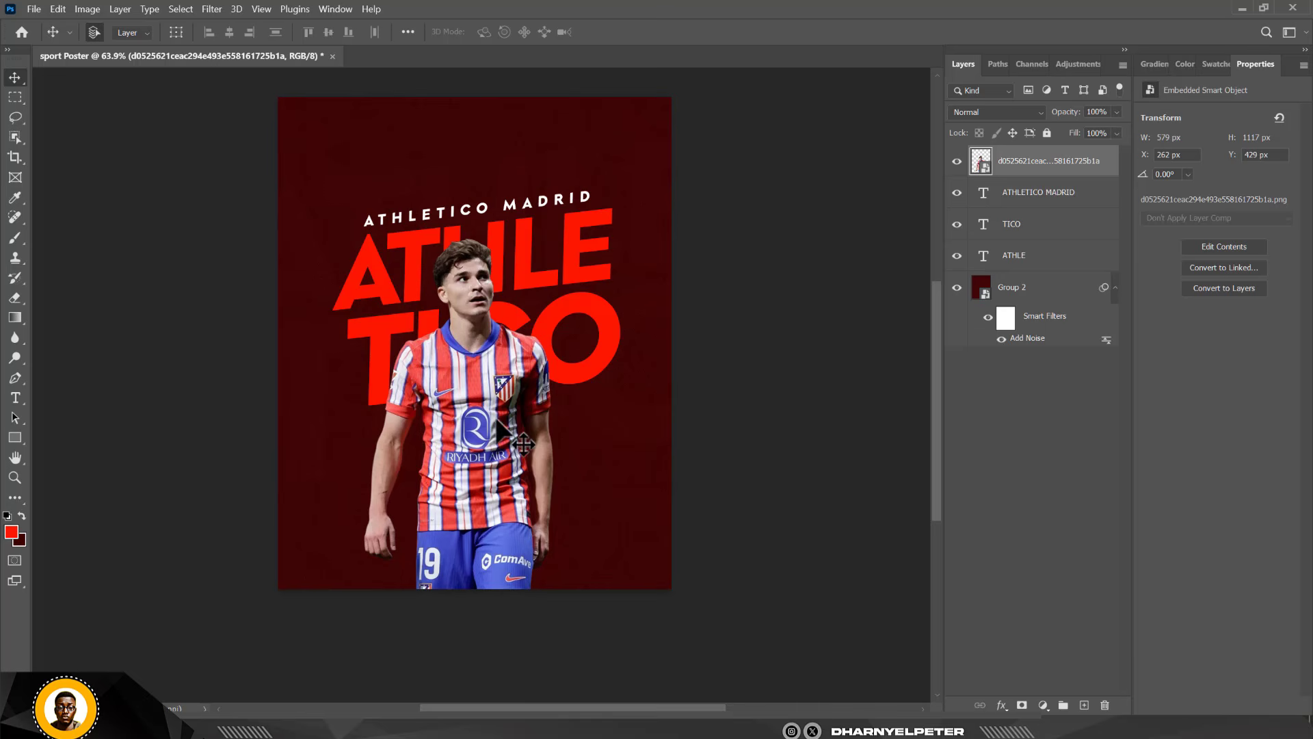
pyautogui.moveTo(493, 429); pyautogui.dragTo(513, 456)
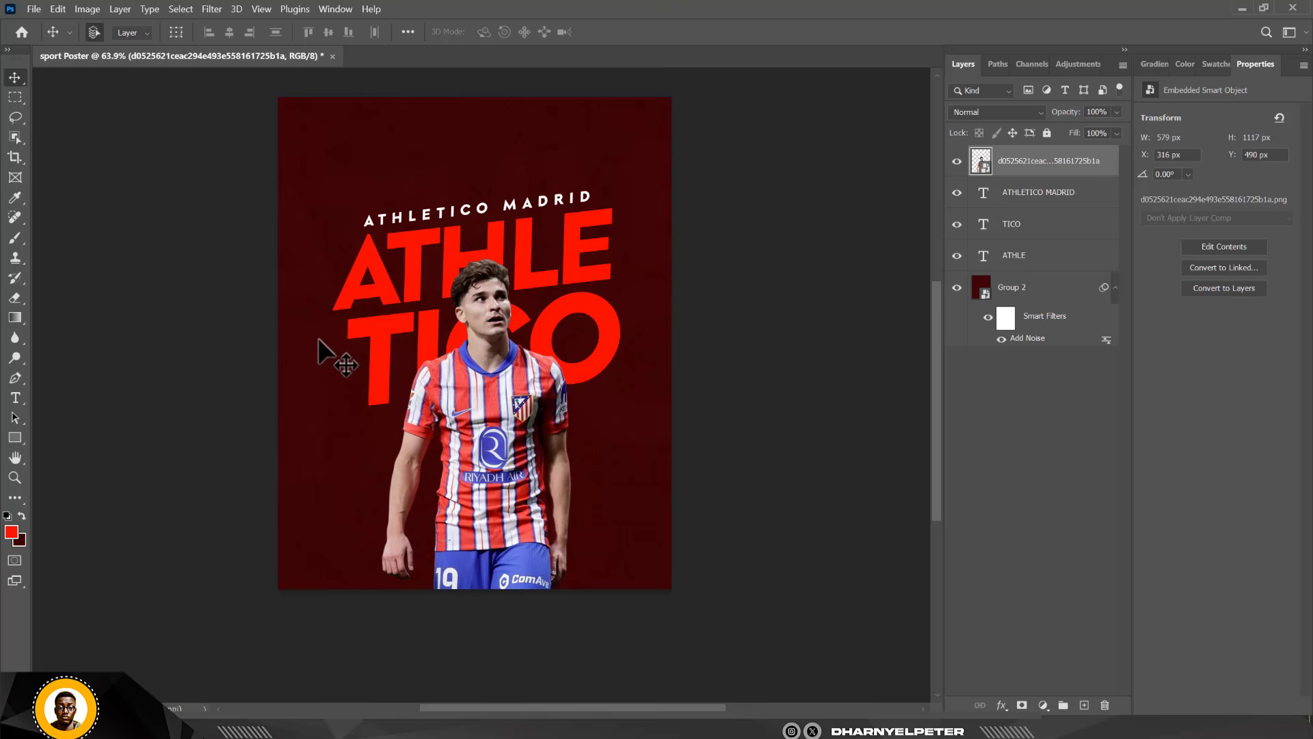
pyautogui.click(22, 515)
pyautogui.click(15, 238)
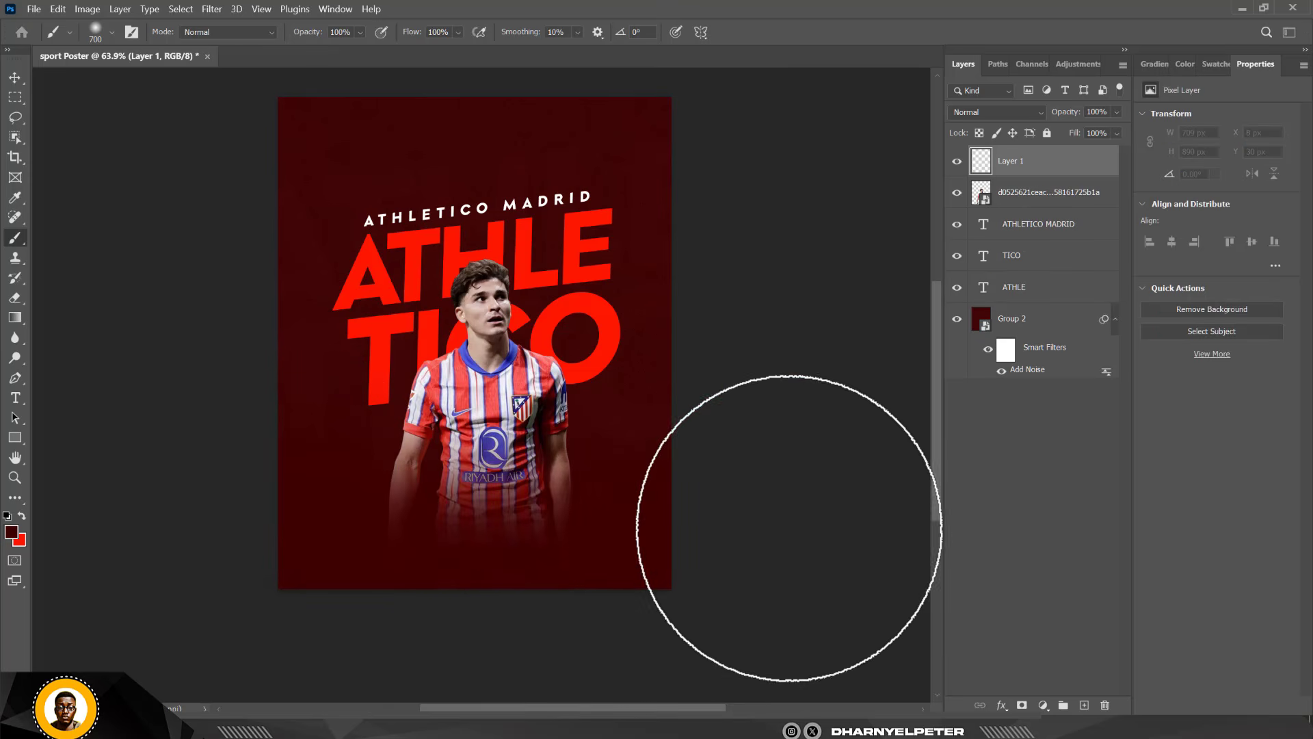
pyautogui.moveTo(721, 481)
pyautogui.mouseDown()
pyautogui.moveTo(357, 604)
pyautogui.moveTo(236, 546)
pyautogui.mouseUp()
pyautogui.moveTo(228, 455)
pyautogui.mouseDown()
pyautogui.moveTo(359, 504)
pyautogui.moveTo(591, 518)
pyautogui.moveTo(677, 508)
pyautogui.moveTo(736, 486)
pyautogui.mouseUp()
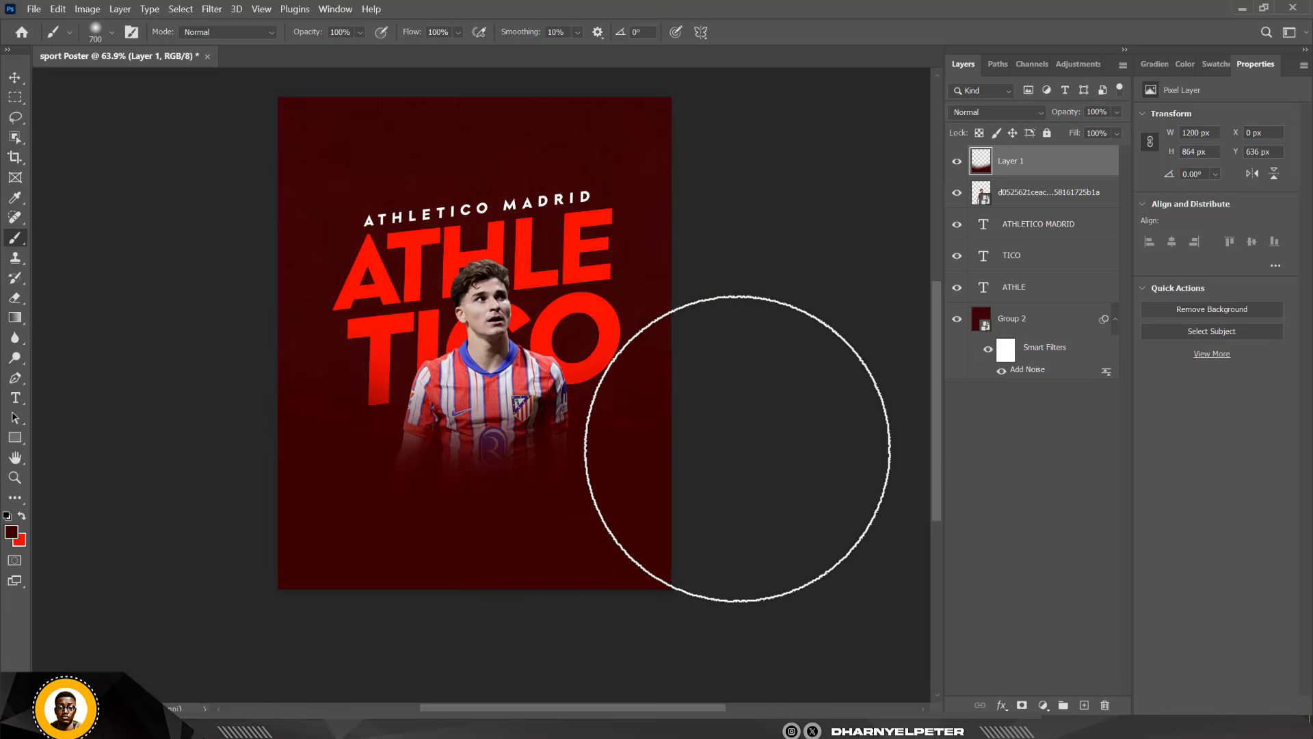
pyautogui.hotkey('ctrl', 'z')
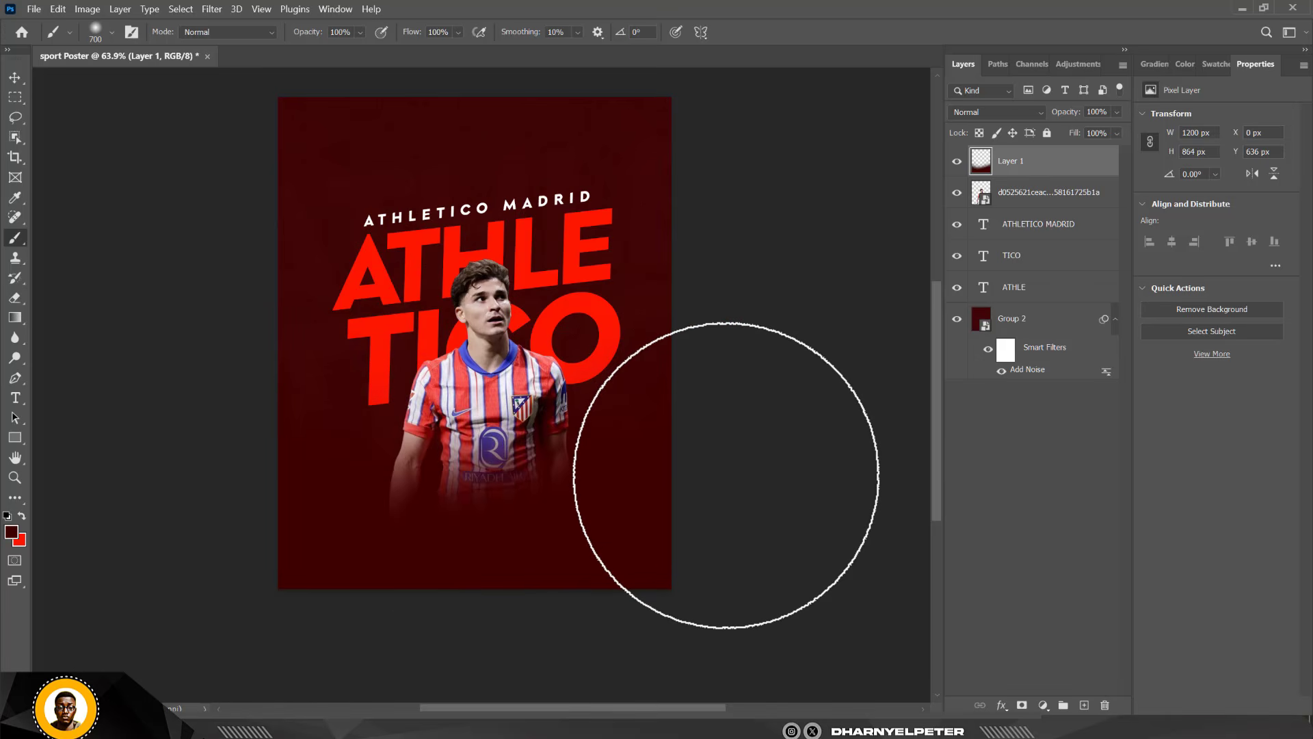
pyautogui.press('Delete')
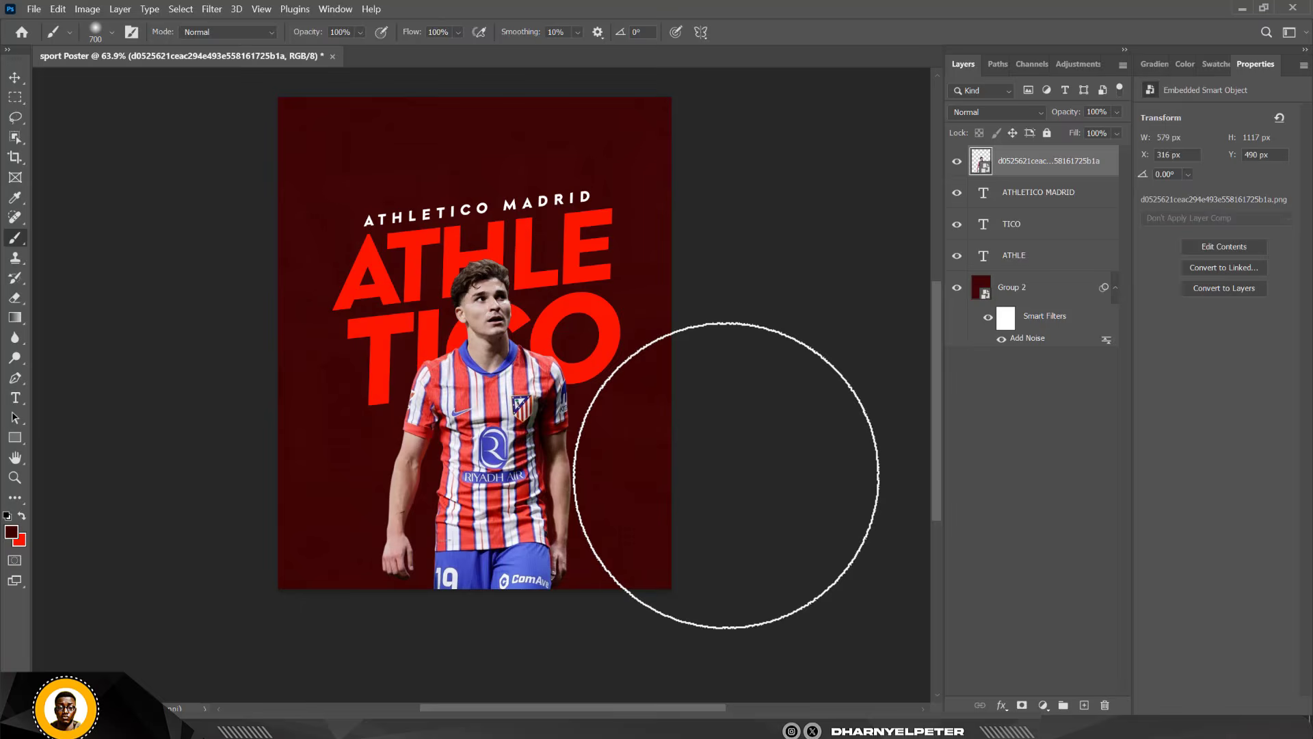
# - Set the foreground colour to 300000 and paint a soft 700 px brush fade over the player's lower body on a new layer
pyautogui.click(12, 533)
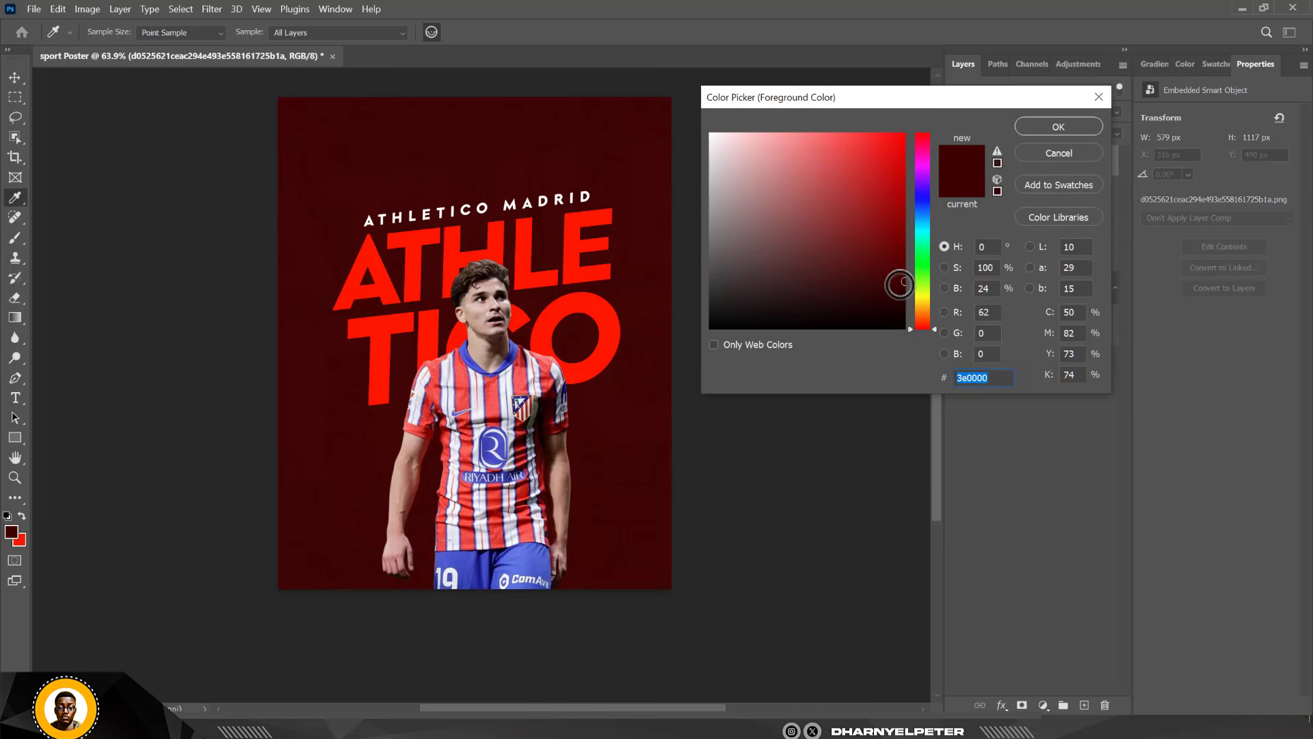
pyautogui.write('300000')
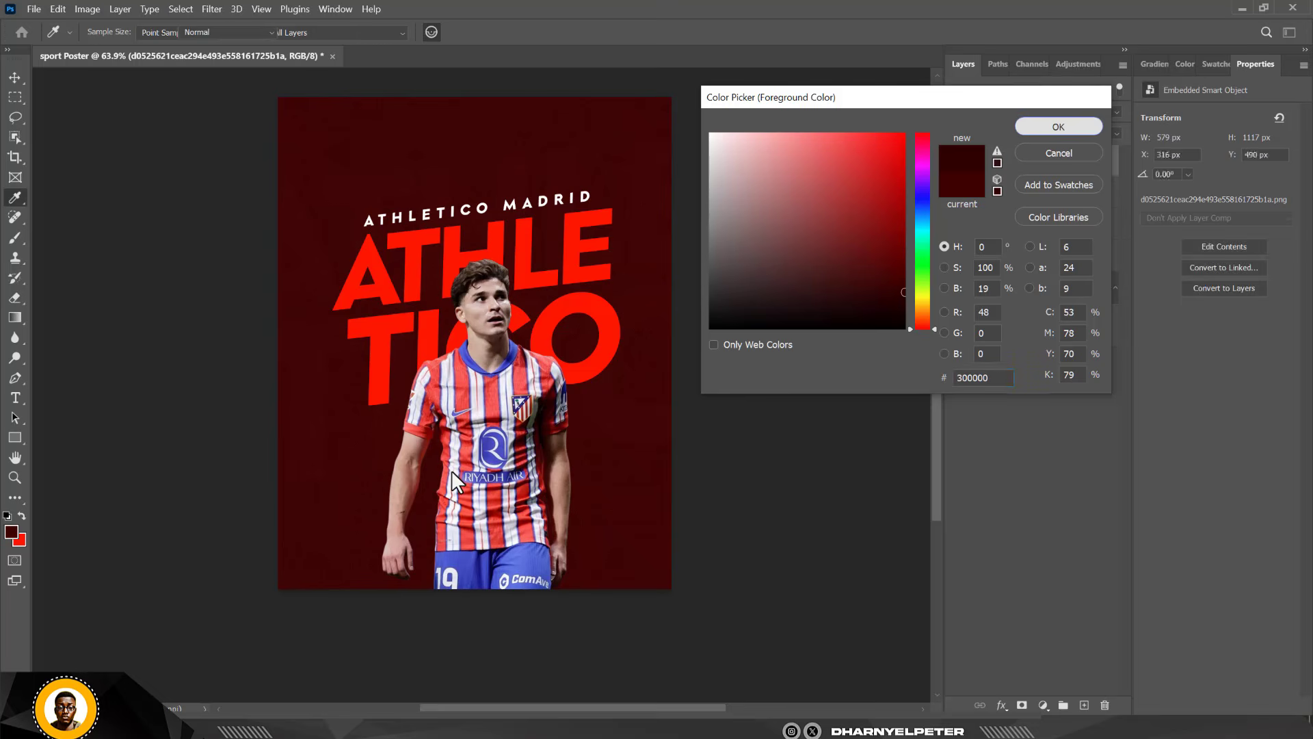
pyautogui.click(1068, 131)
pyautogui.hotkey('ctrl', 'shift', 'alt', 'n')
pyautogui.moveTo(495, 589)
pyautogui.mouseDown()
pyautogui.moveTo(704, 526)
pyautogui.moveTo(776, 461)
pyautogui.moveTo(677, 522)
pyautogui.moveTo(477, 572)
pyautogui.moveTo(369, 591)
pyautogui.moveTo(222, 566)
pyautogui.mouseUp()
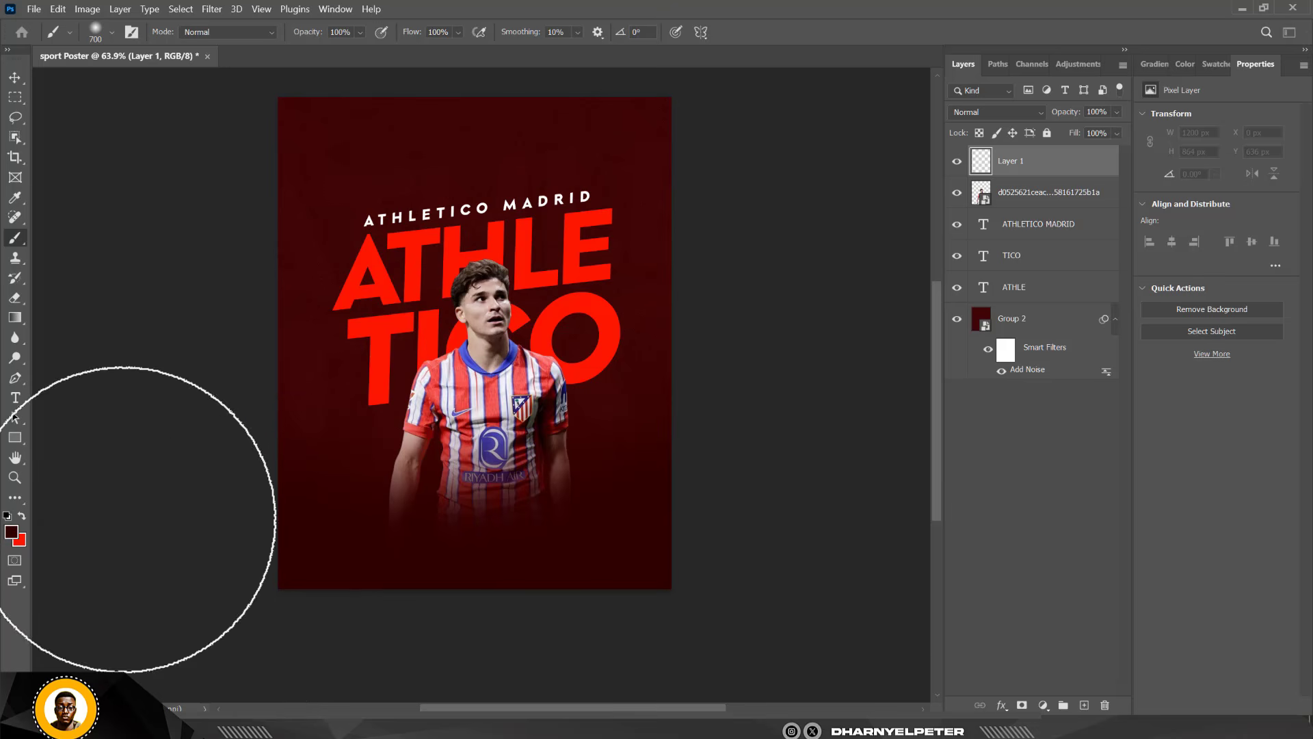
pyautogui.moveTo(564, 566); pyautogui.dragTo(863, 583)
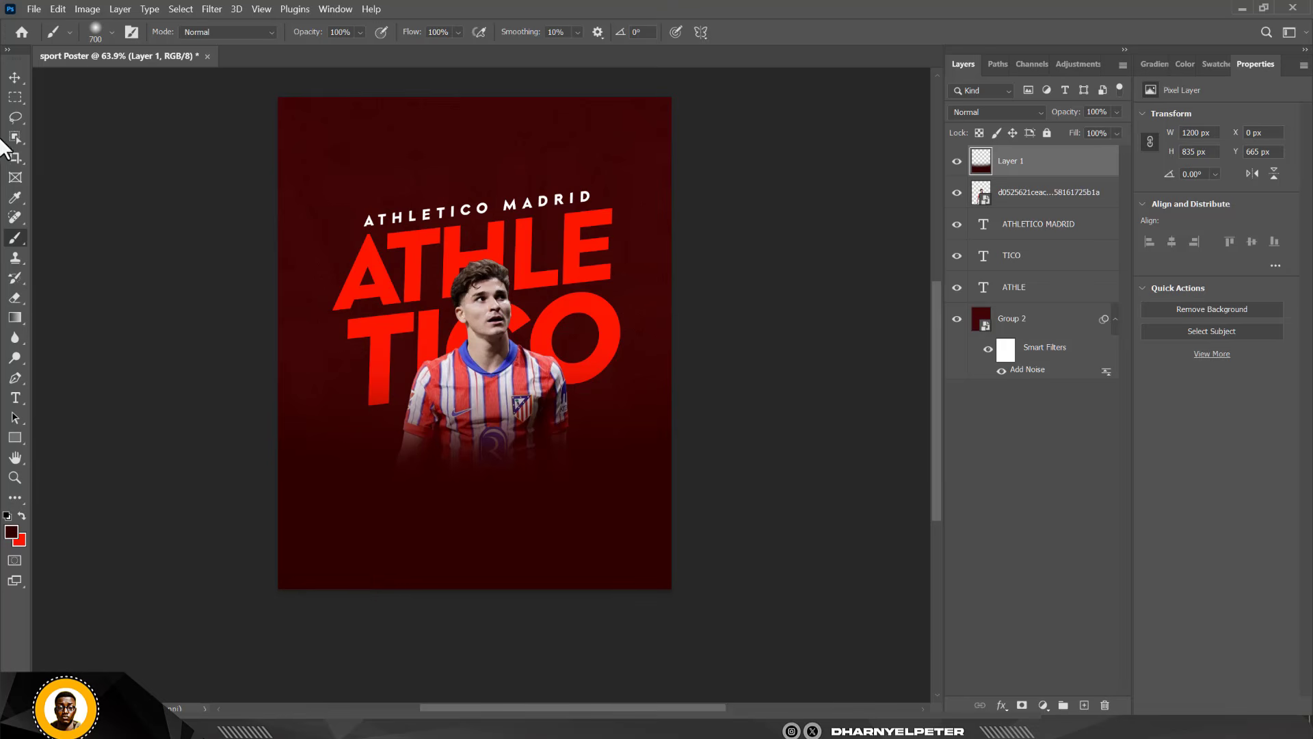
# - Move the painted dark fade layer 90 px straight down to reveal more of the player's shirt
pyautogui.click(15, 78)
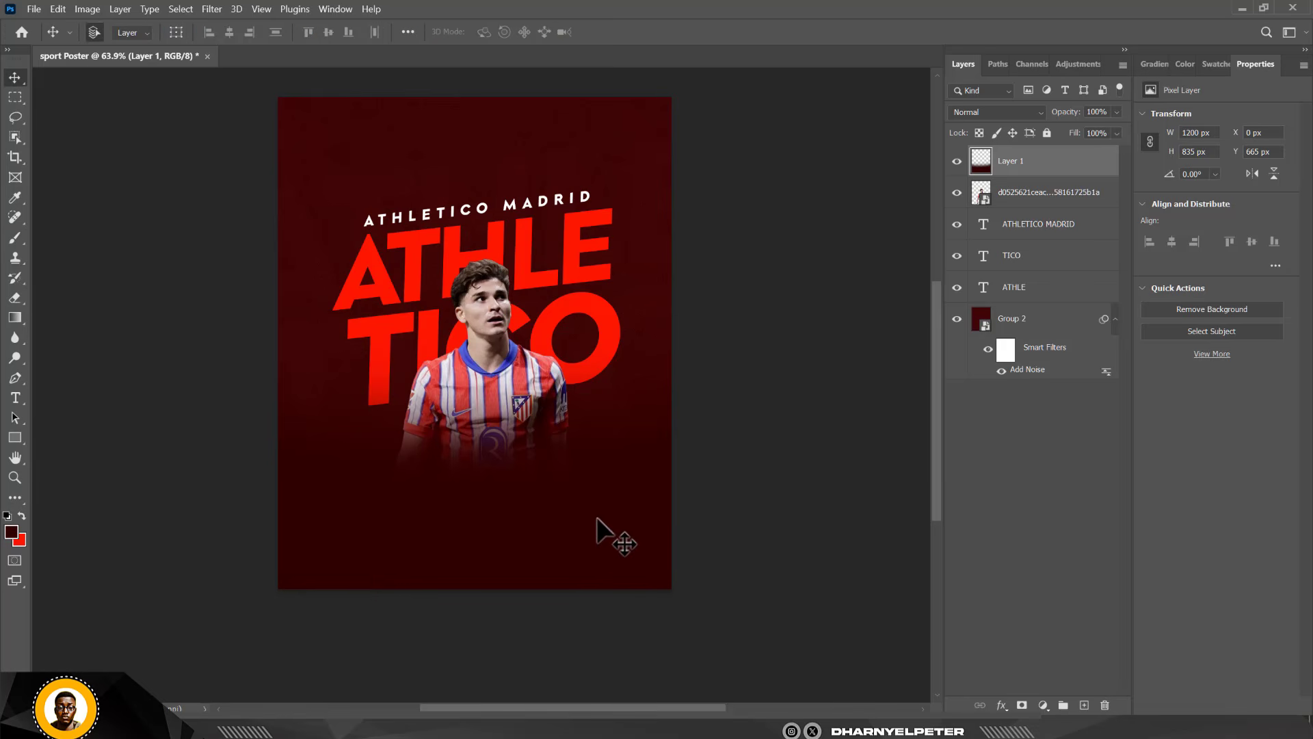
pyautogui.hotkey('shift', 'Down')
pyautogui.hotkey('shift', 'Down')
pyautogui.hotkey('shift', 'Down')
pyautogui.hotkey('shift', 'Down')
pyautogui.hotkey('shift', 'Down')
pyautogui.hotkey('shift', 'Down')
pyautogui.hotkey('shift', 'Down')
pyautogui.hotkey('shift', 'Down')
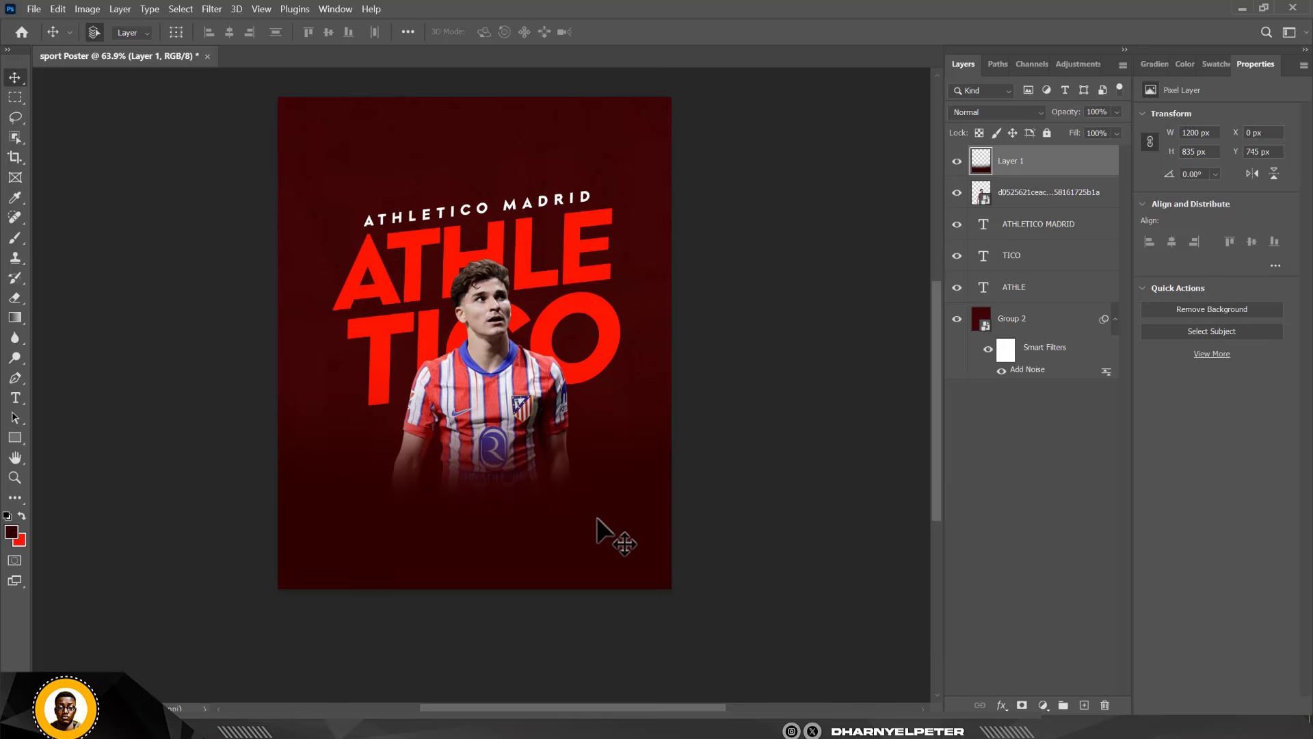
pyautogui.hotkey('shift', 'Down')
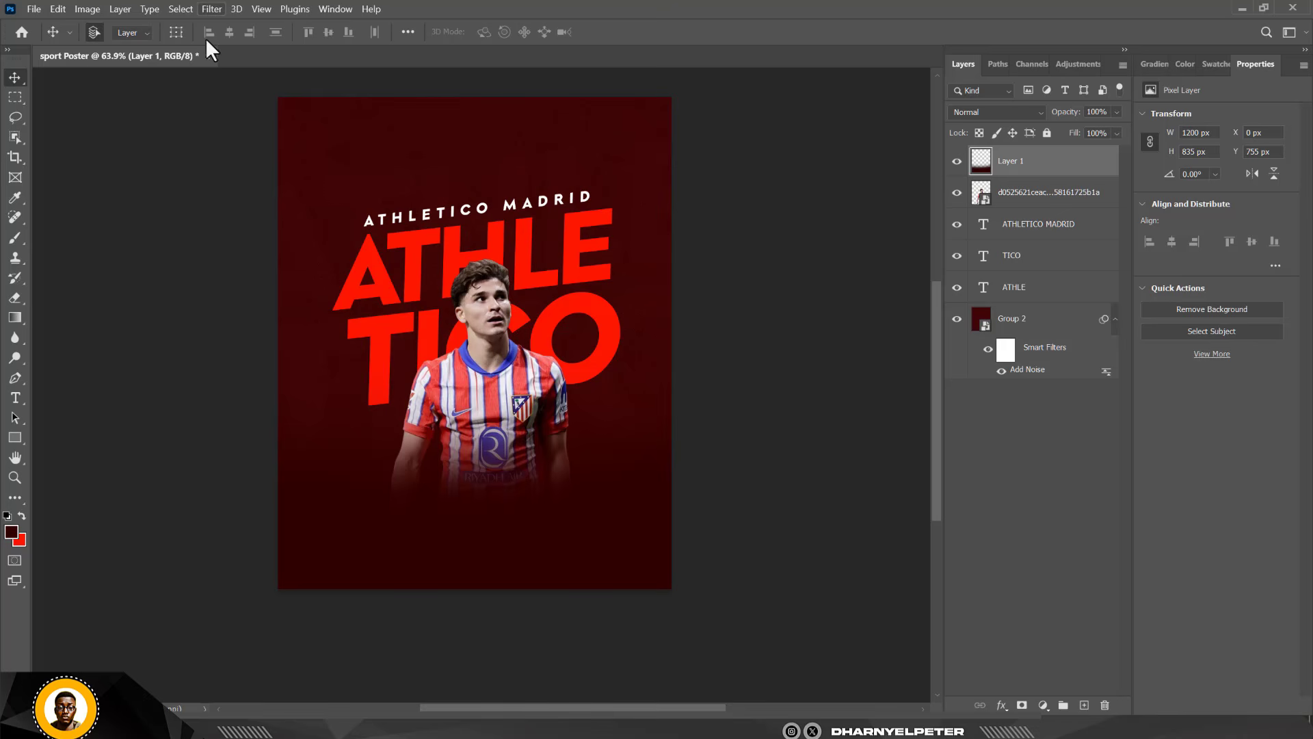
# - Group the ATHLETICO MADRID, TICO and ATHLE text layers and name the group TEXT
pyautogui.click(1058, 260)
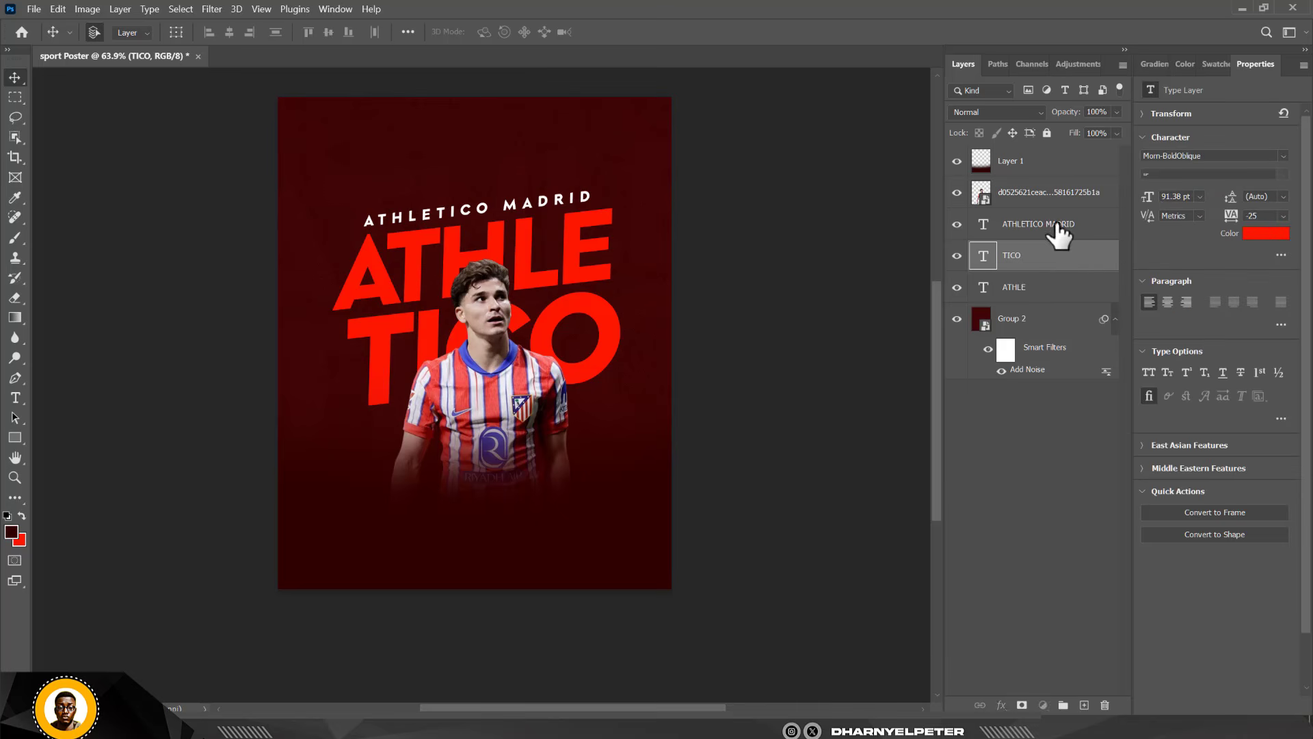
pyautogui.click(1057, 229)
pyautogui.keyDown('shift'); pyautogui.click(1042, 286); pyautogui.keyUp('shift')
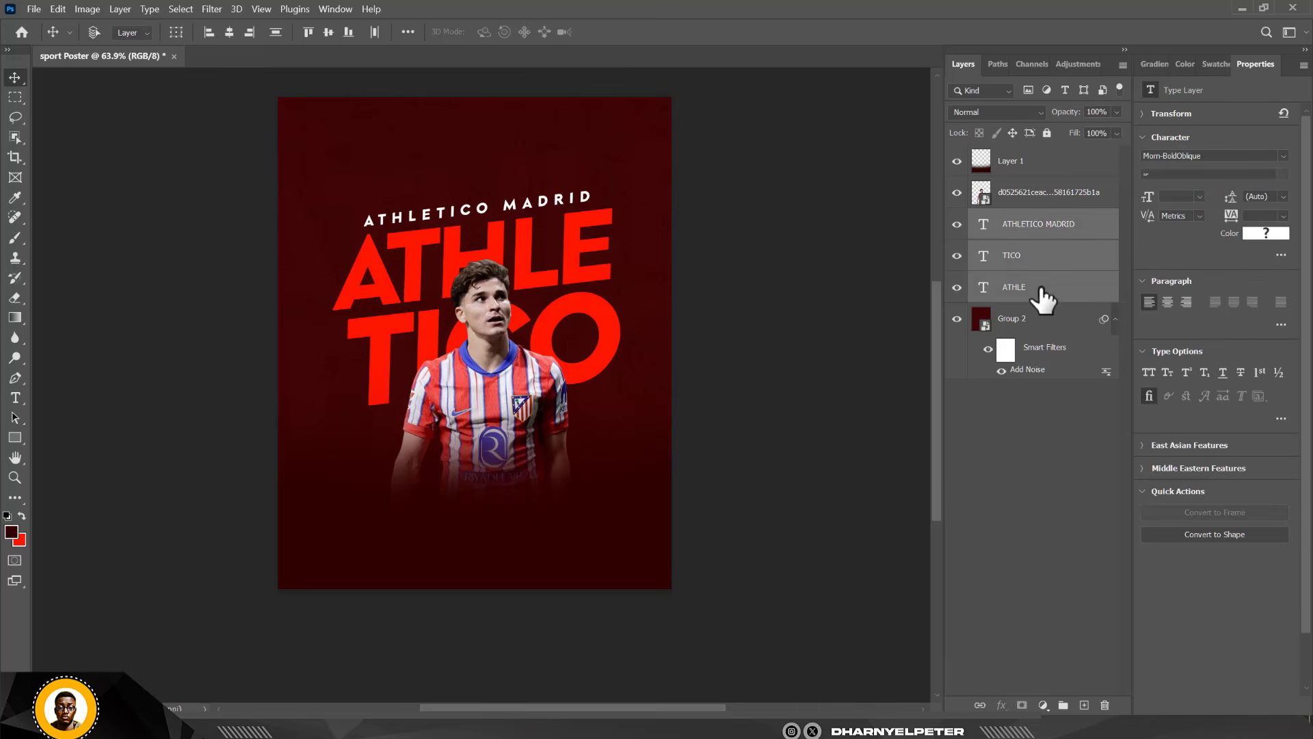
pyautogui.hotkey('ctrl', 'g')
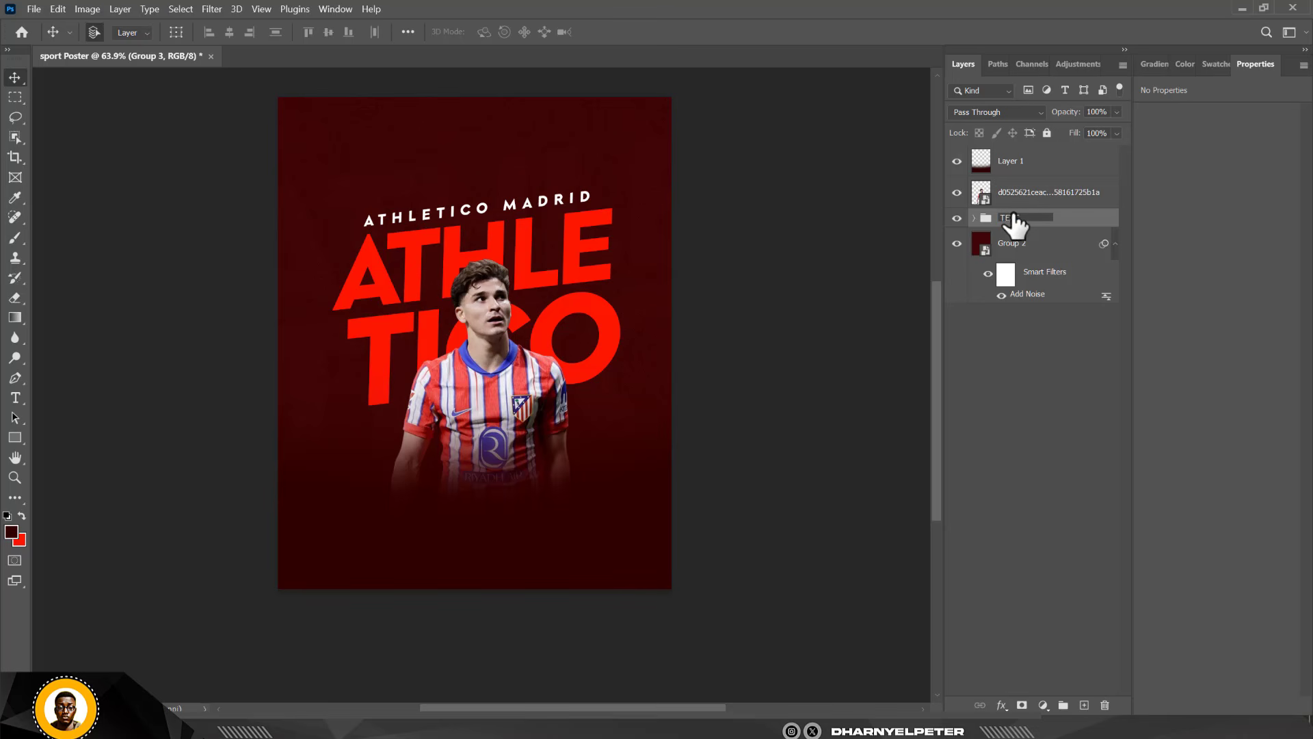
pyautogui.press('Return')
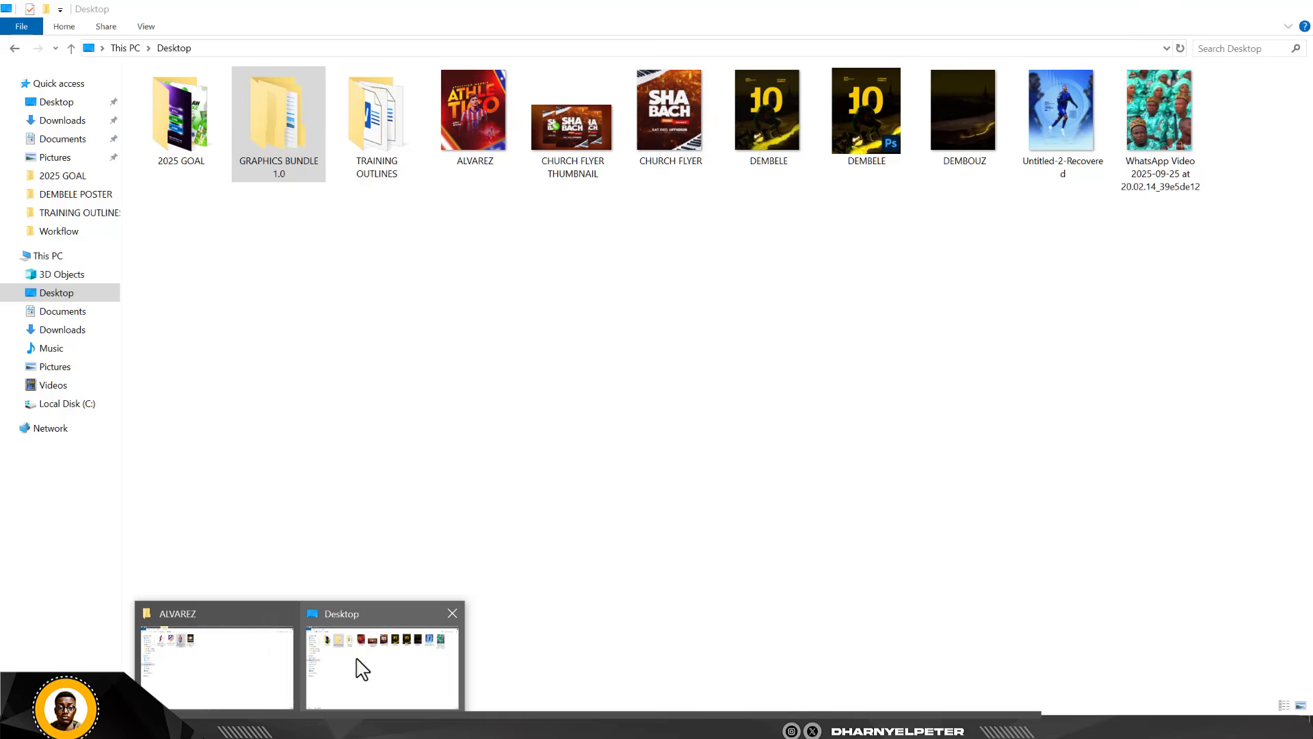
# - Switch to File Explorer and open the ORANGE BACKGROUND folder within PREMIUM BACKGROUNDS of GRAPHICS BUNDLE 1.0 on the Desktop
pyautogui.click(357, 668)
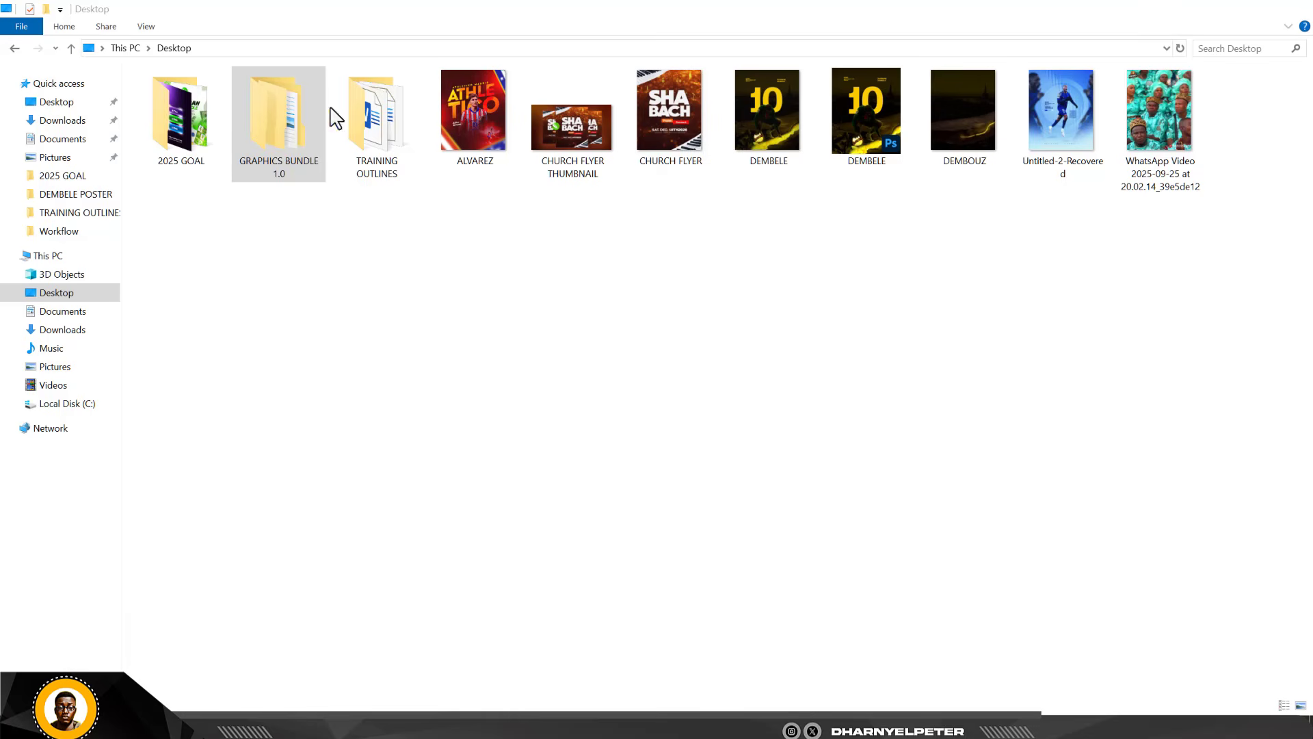
pyautogui.doubleClick(298, 123)
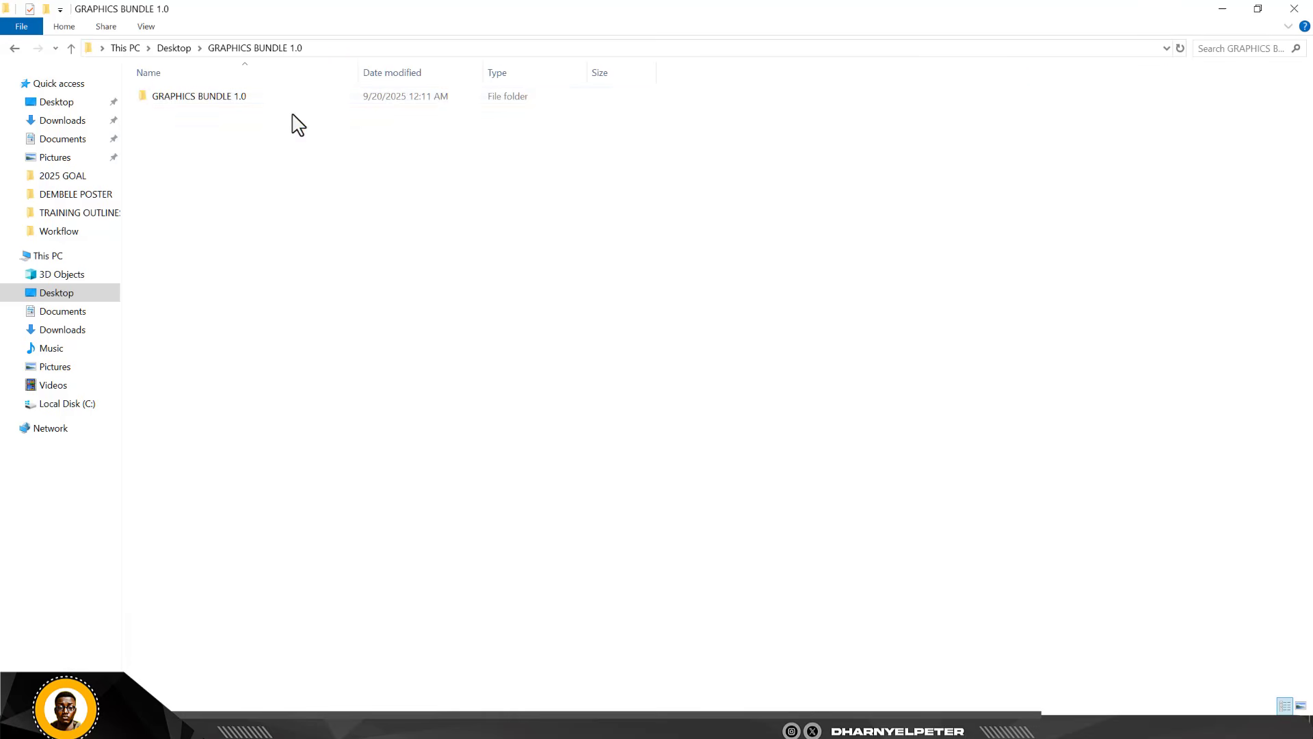
pyautogui.doubleClick(201, 106)
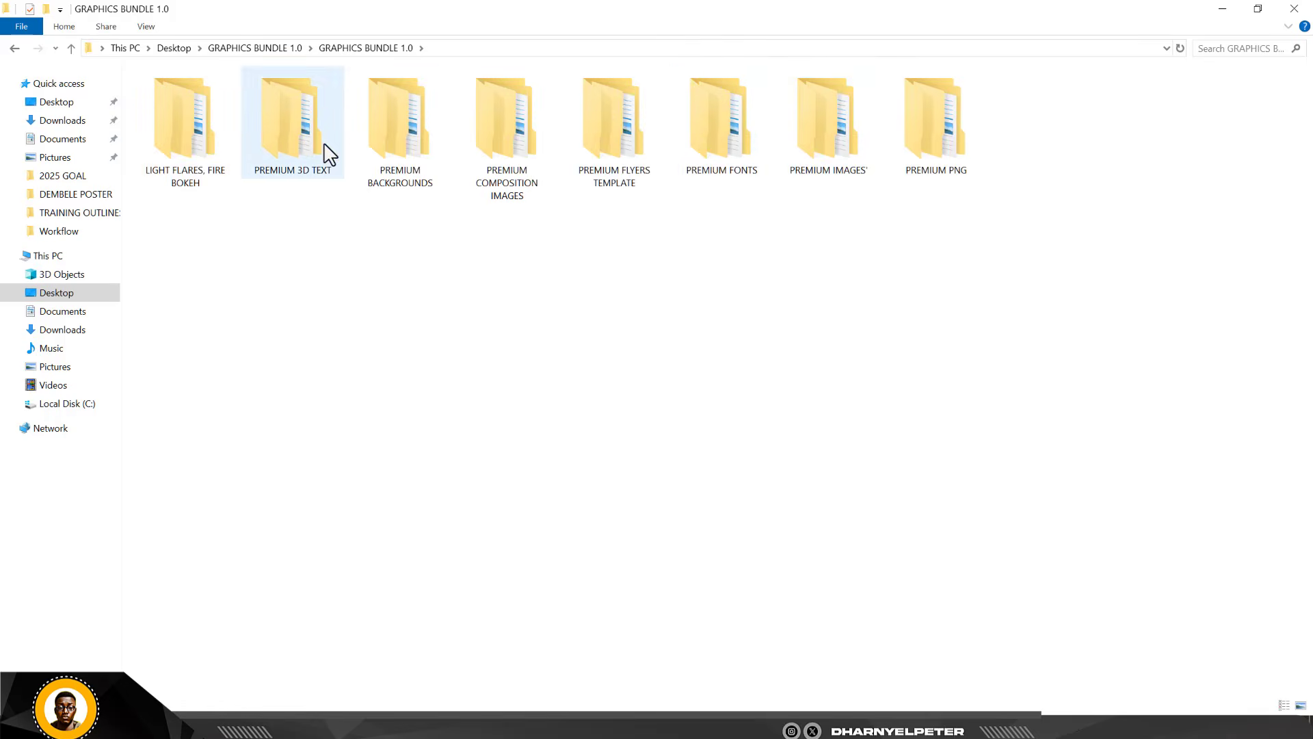
pyautogui.doubleClick(403, 100)
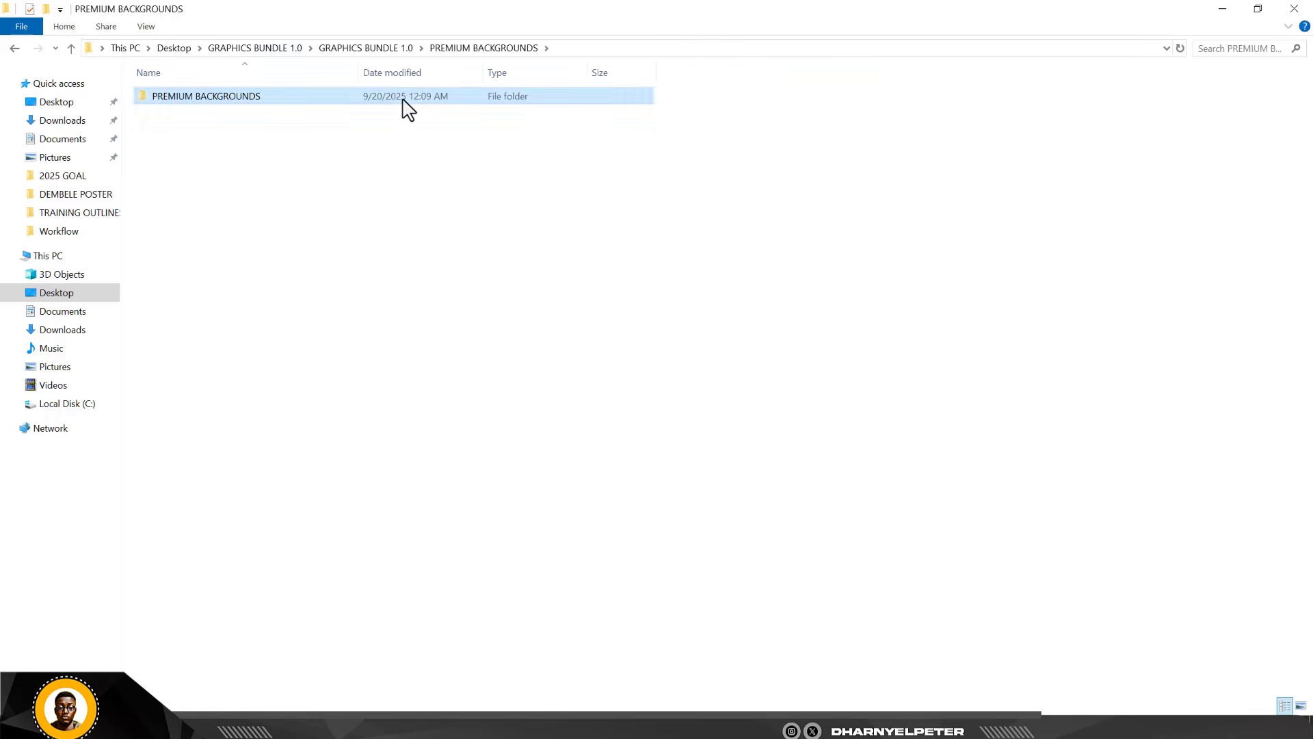
pyautogui.doubleClick(403, 99)
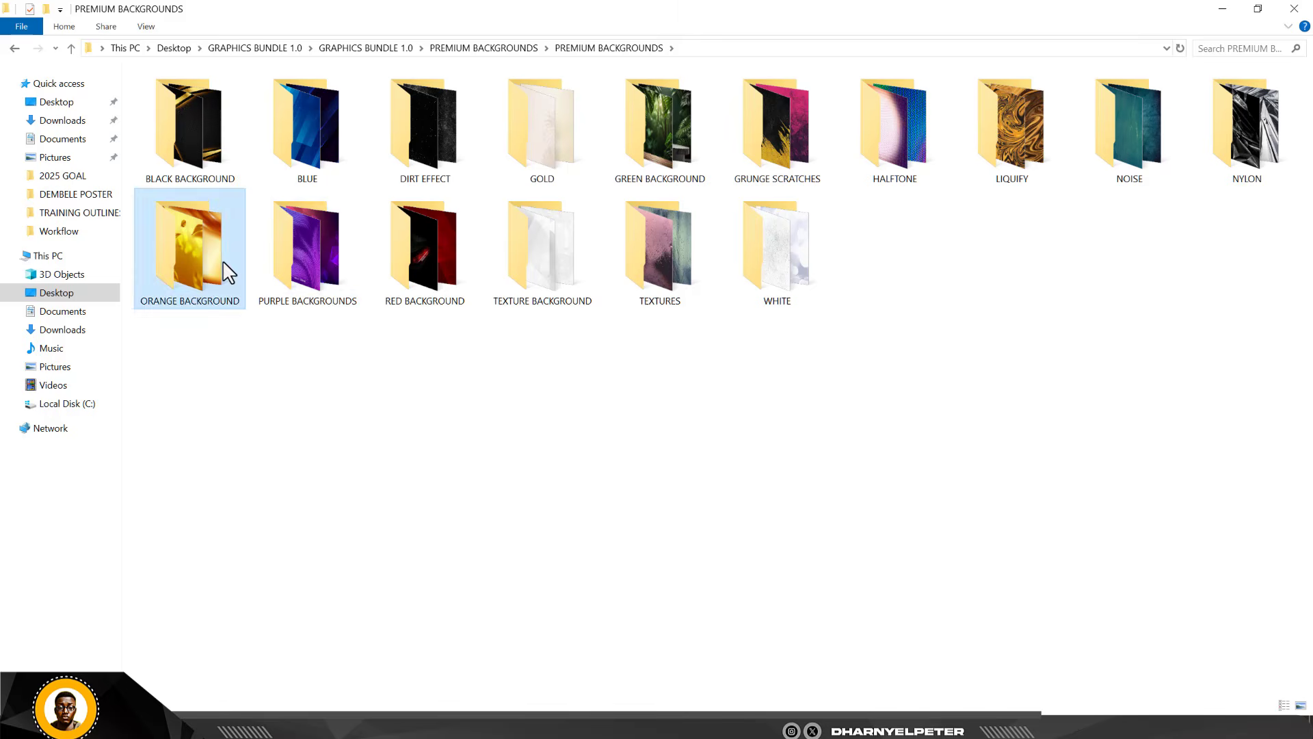
pyautogui.doubleClick(222, 267)
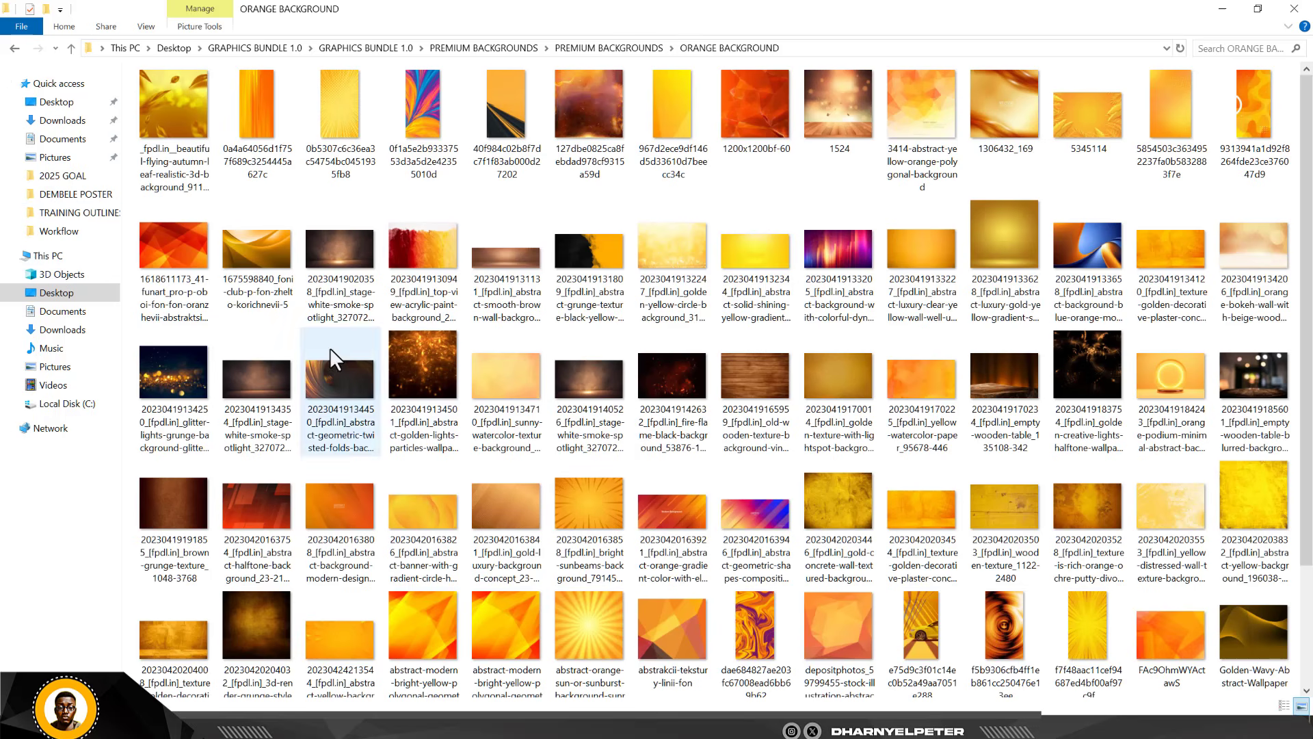
# - Place the abstract bright-yellow polygonal background image into the Photoshop poster directly above the TEXT group at 1200 × 1200 px
pyautogui.click(503, 623)
pyautogui.moveTo(498, 586); pyautogui.dragTo(519, 265)
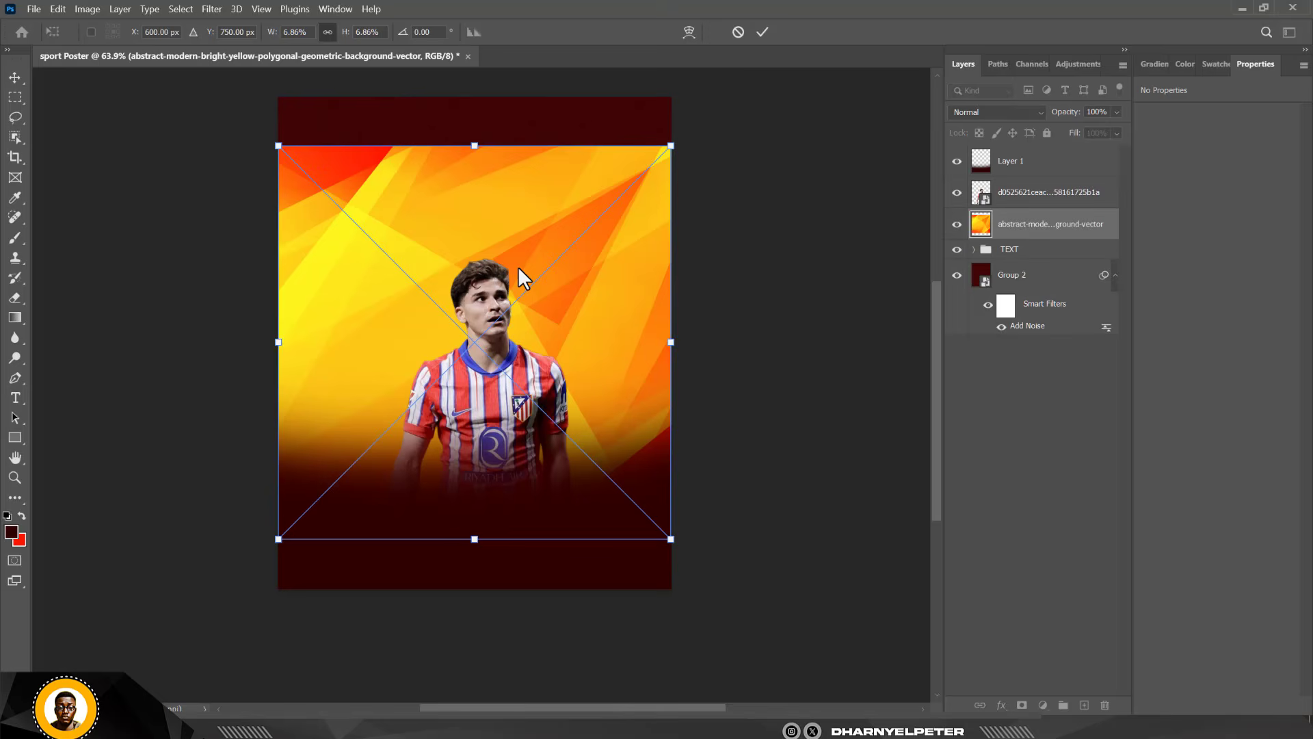
pyautogui.press('Return')
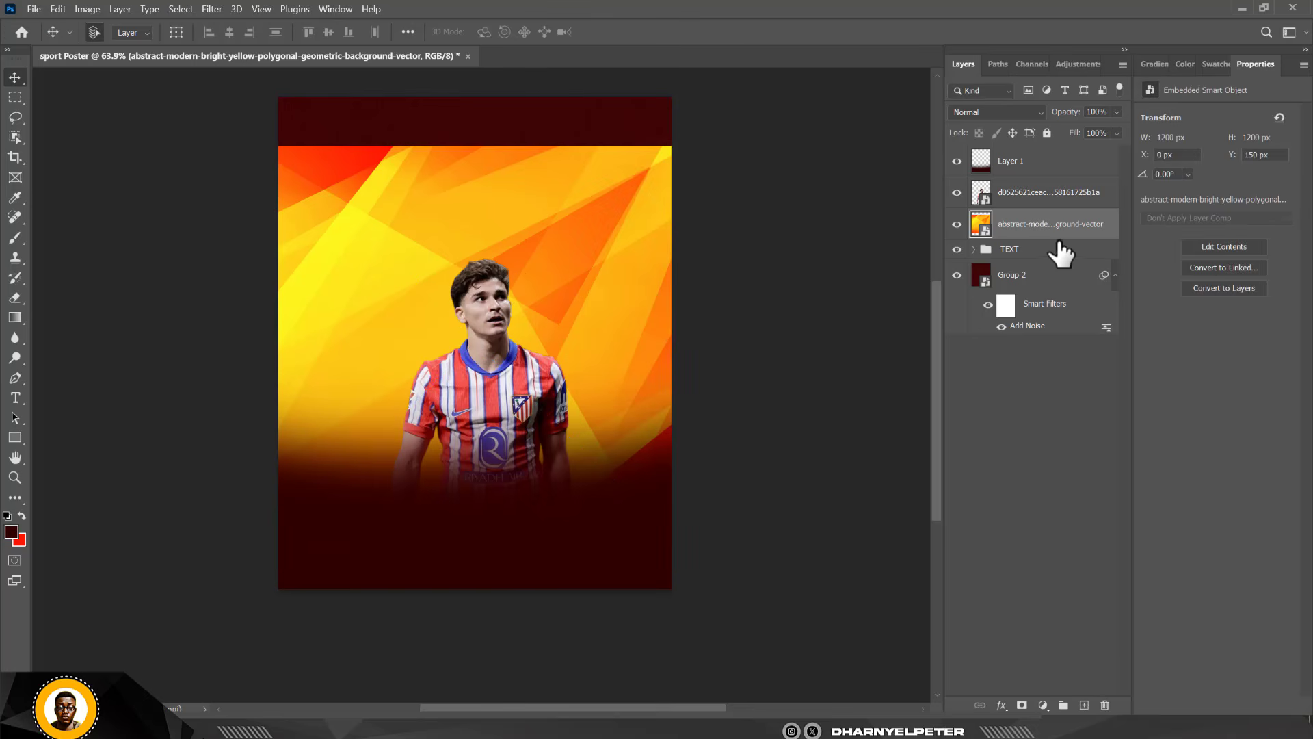
# - Clip the polygonal background layer to the TEXT group and set its blend mode to Pin Light
pyautogui.rightClick(1087, 238)
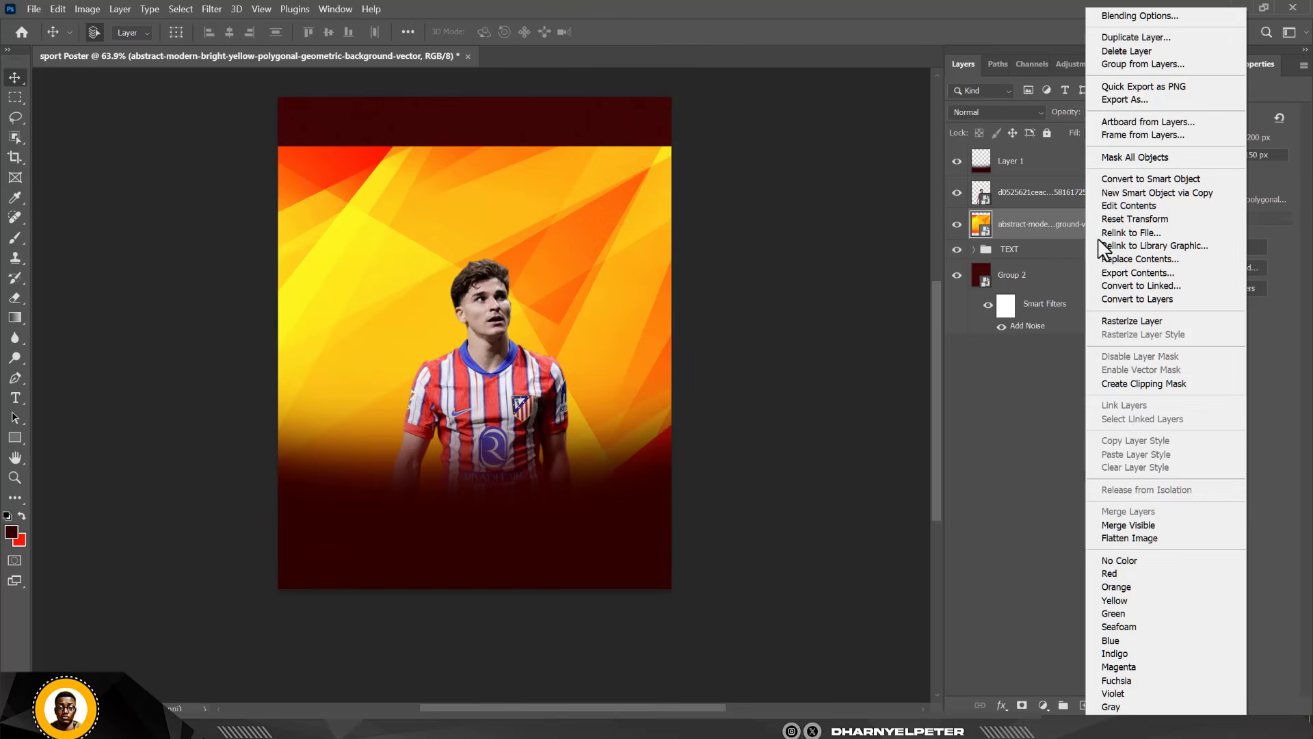
pyautogui.click(1150, 385)
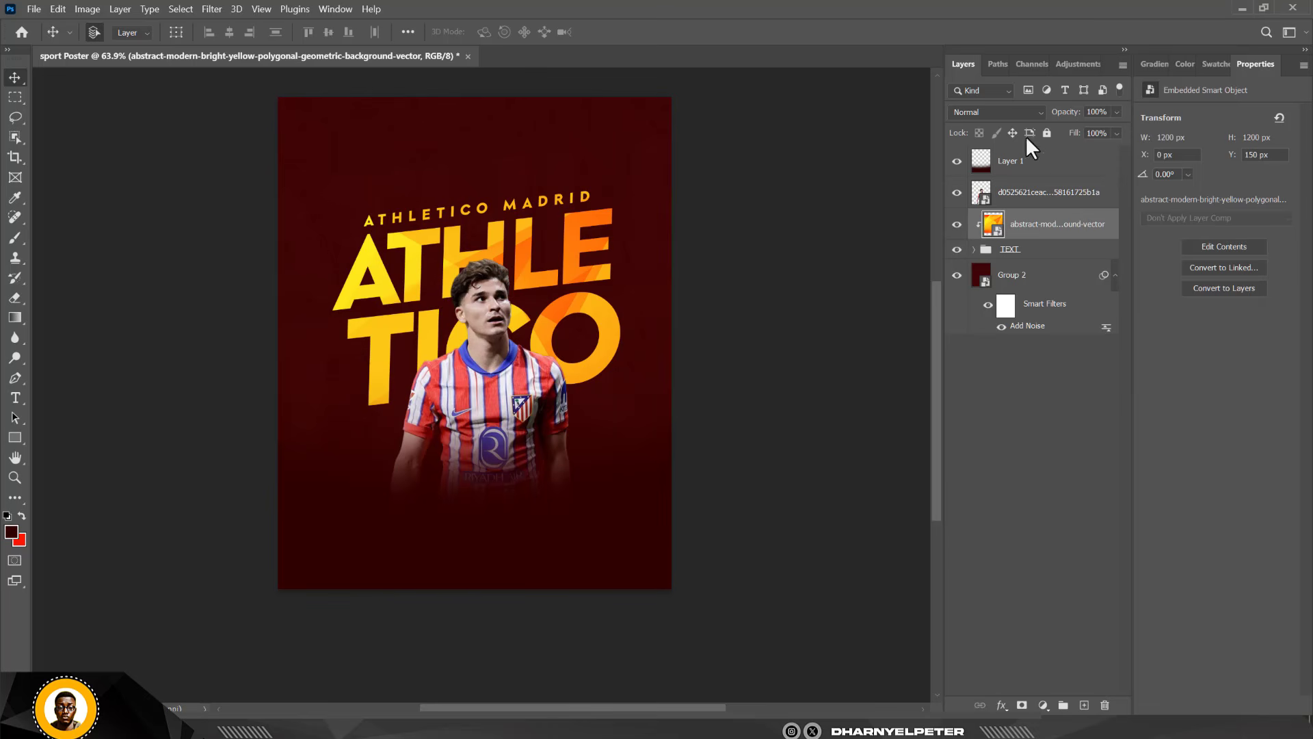
pyautogui.click(1007, 113)
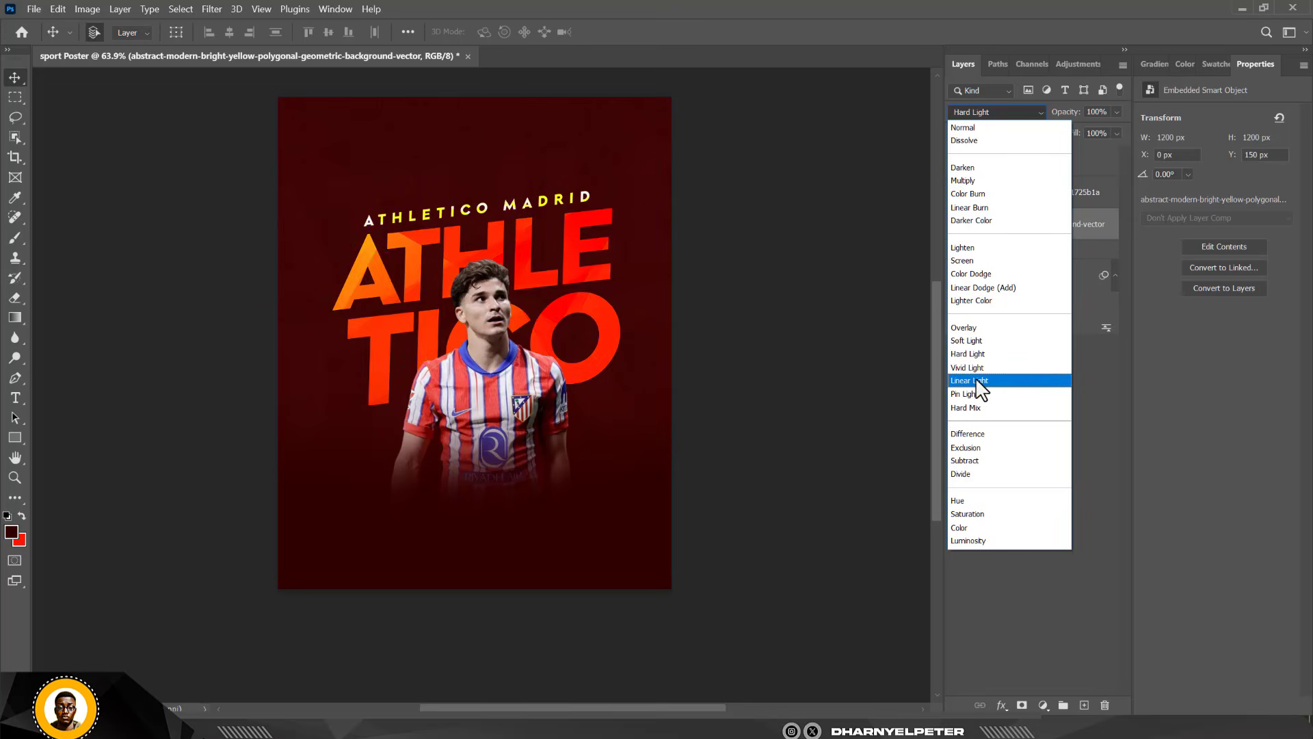
pyautogui.click(977, 394)
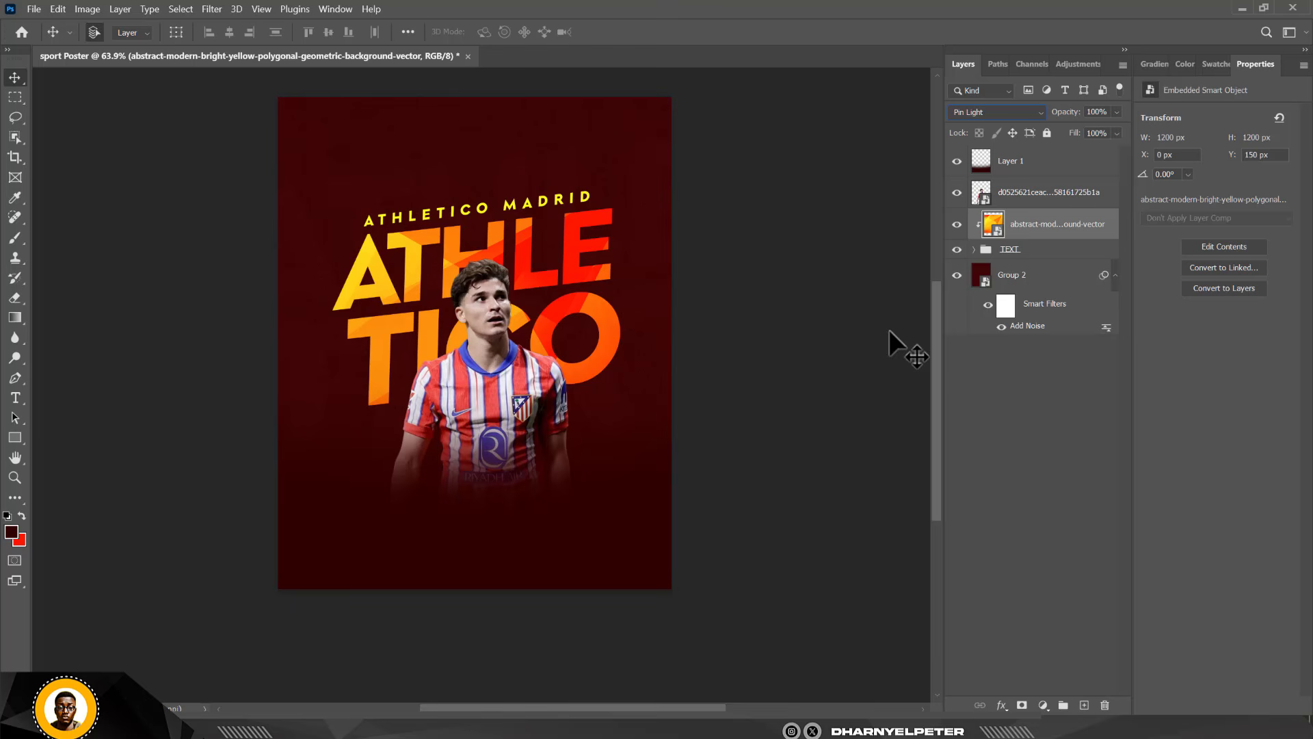
# - Adjust the player image in the Camera Raw Filter with Texture +78, Highlights -34, Shadows +77 and Contrast +33
pyautogui.click(518, 339)
pyautogui.click(214, 7)
pyautogui.click(265, 109)
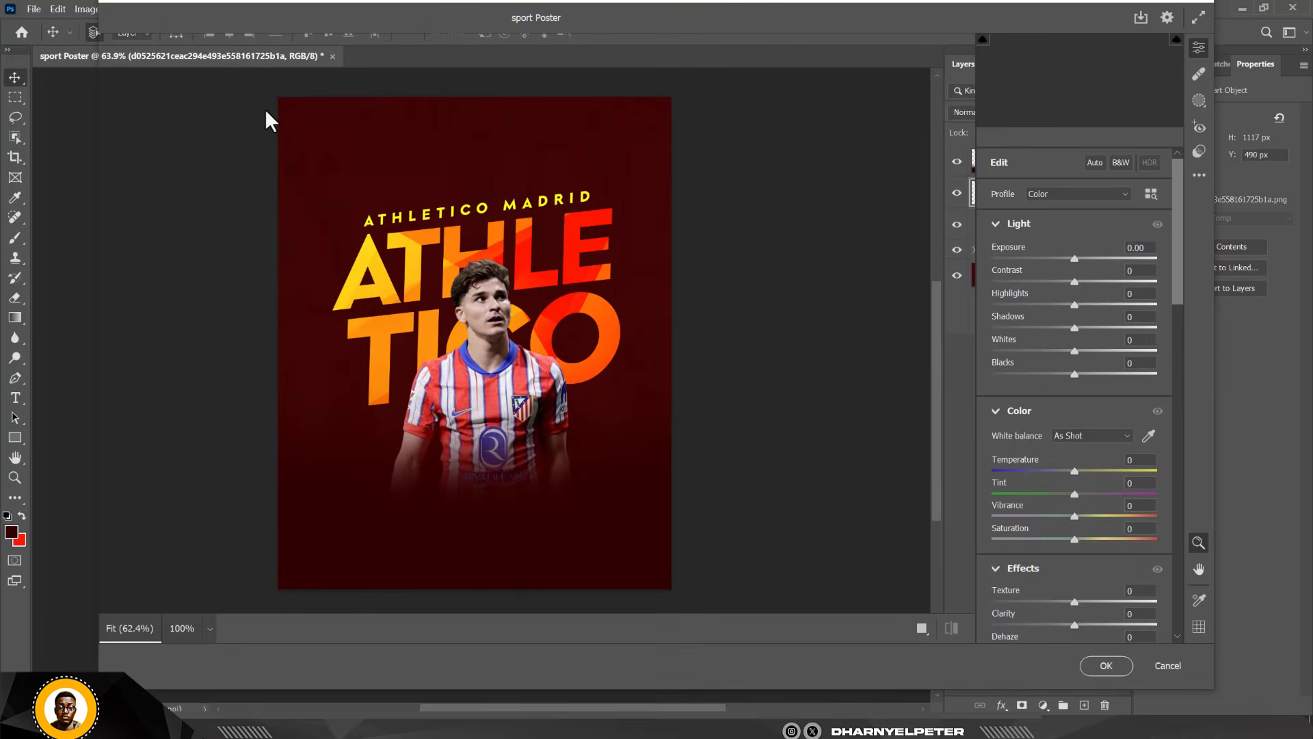
pyautogui.scroll(-3, 1083, 526)
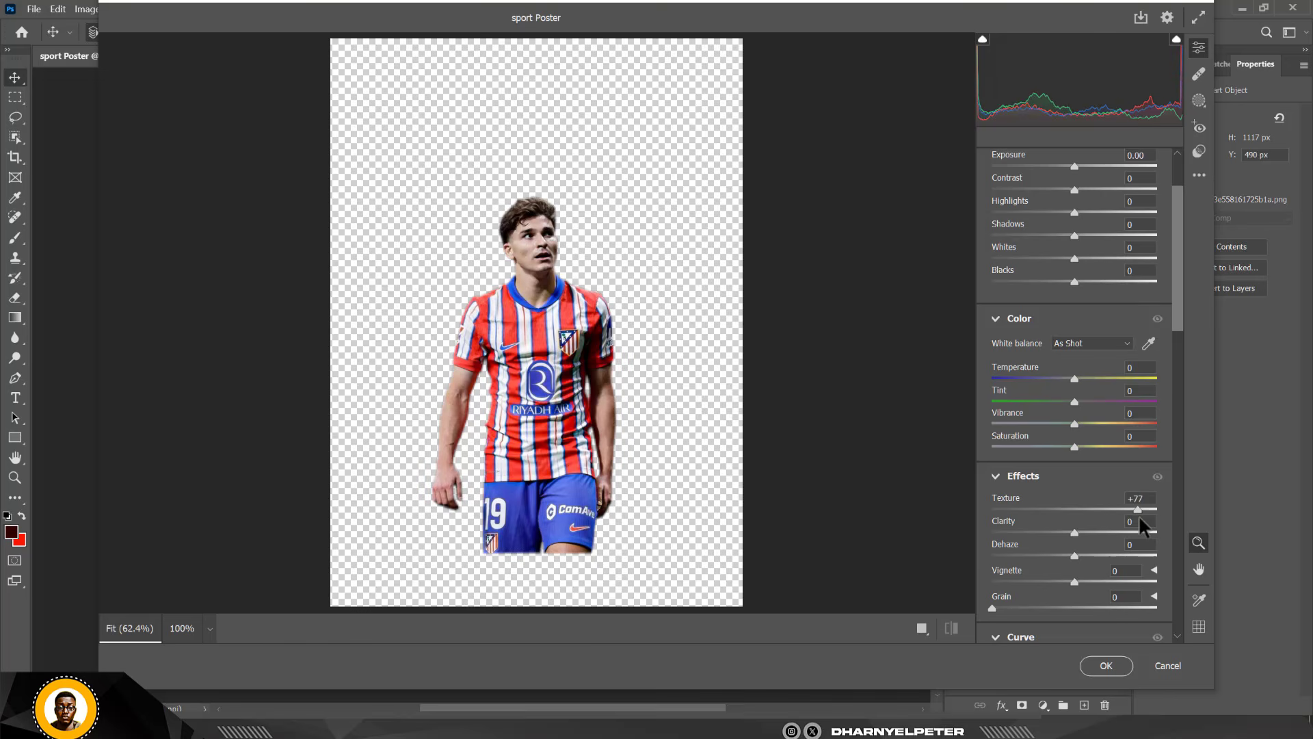
pyautogui.moveTo(1139, 516); pyautogui.dragTo(1140, 514)
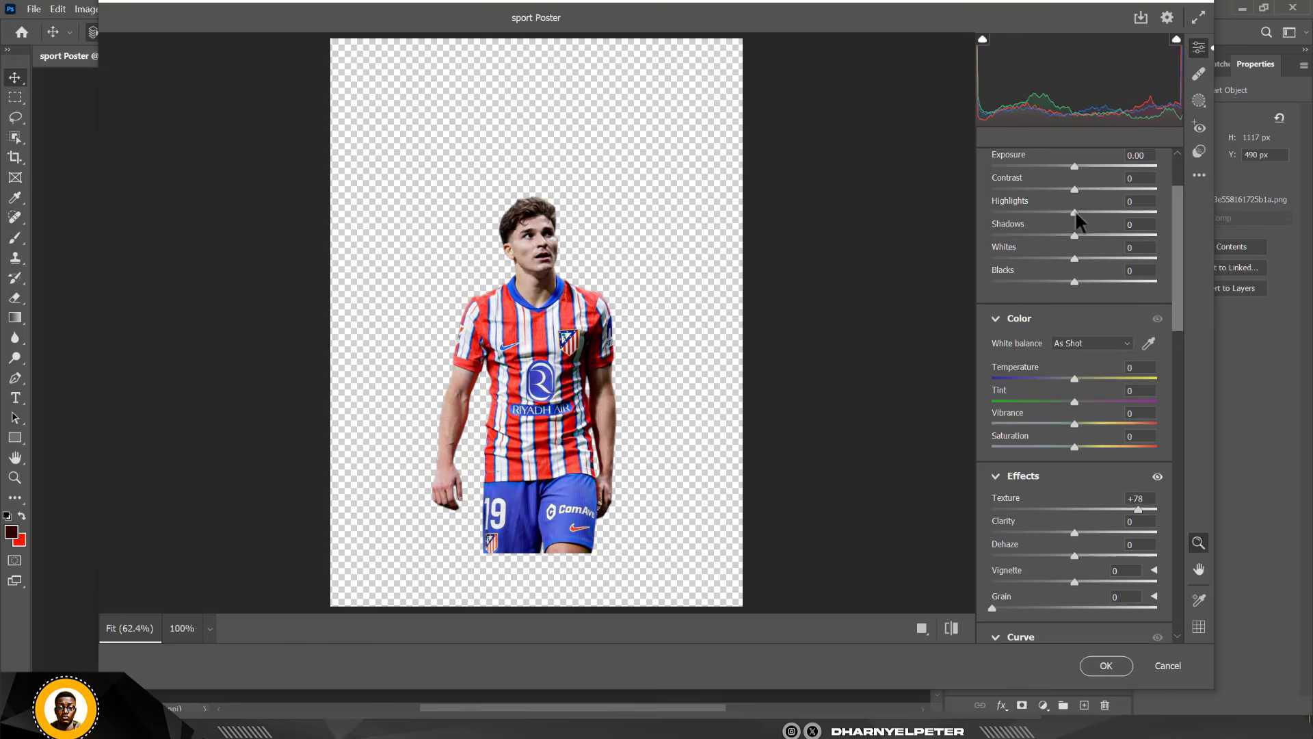
pyautogui.moveTo(1075, 212); pyautogui.dragTo(1132, 237)
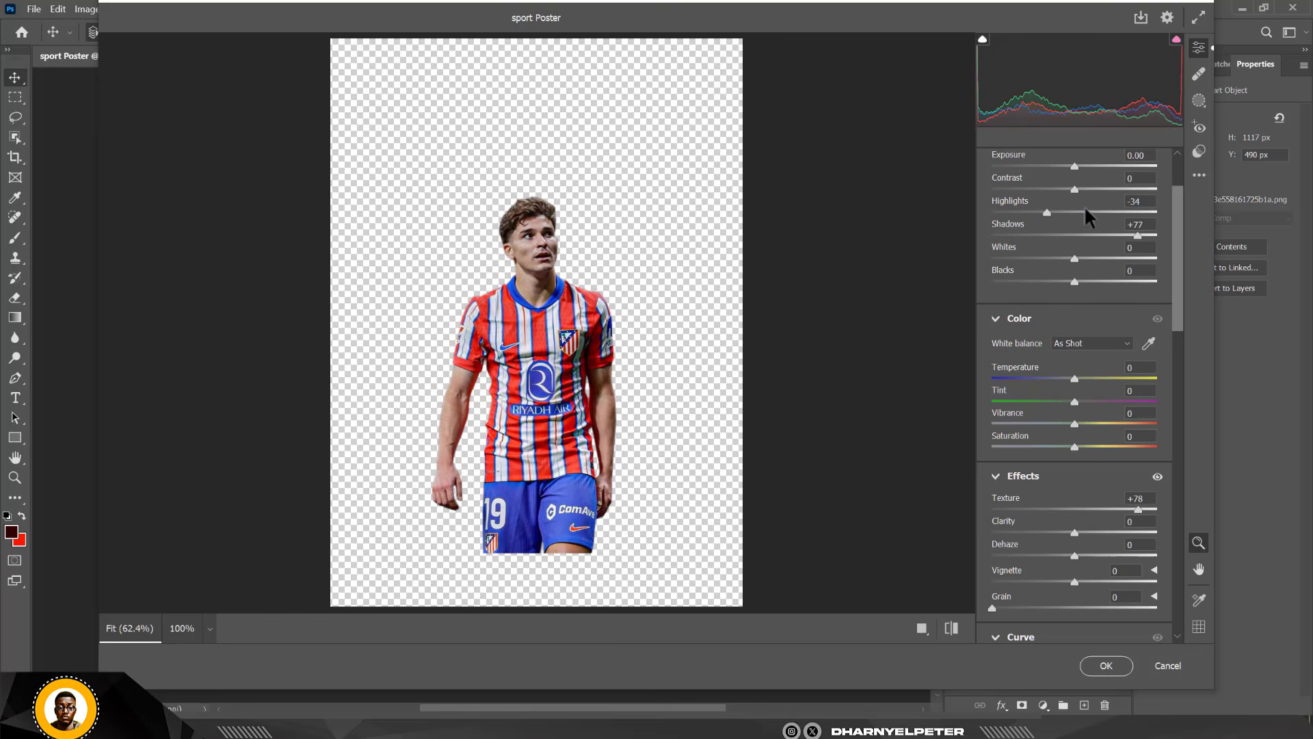
pyautogui.moveTo(1075, 189)
pyautogui.mouseDown()
pyautogui.moveTo(1127, 199)
pyautogui.moveTo(1092, 199)
pyautogui.mouseUp()
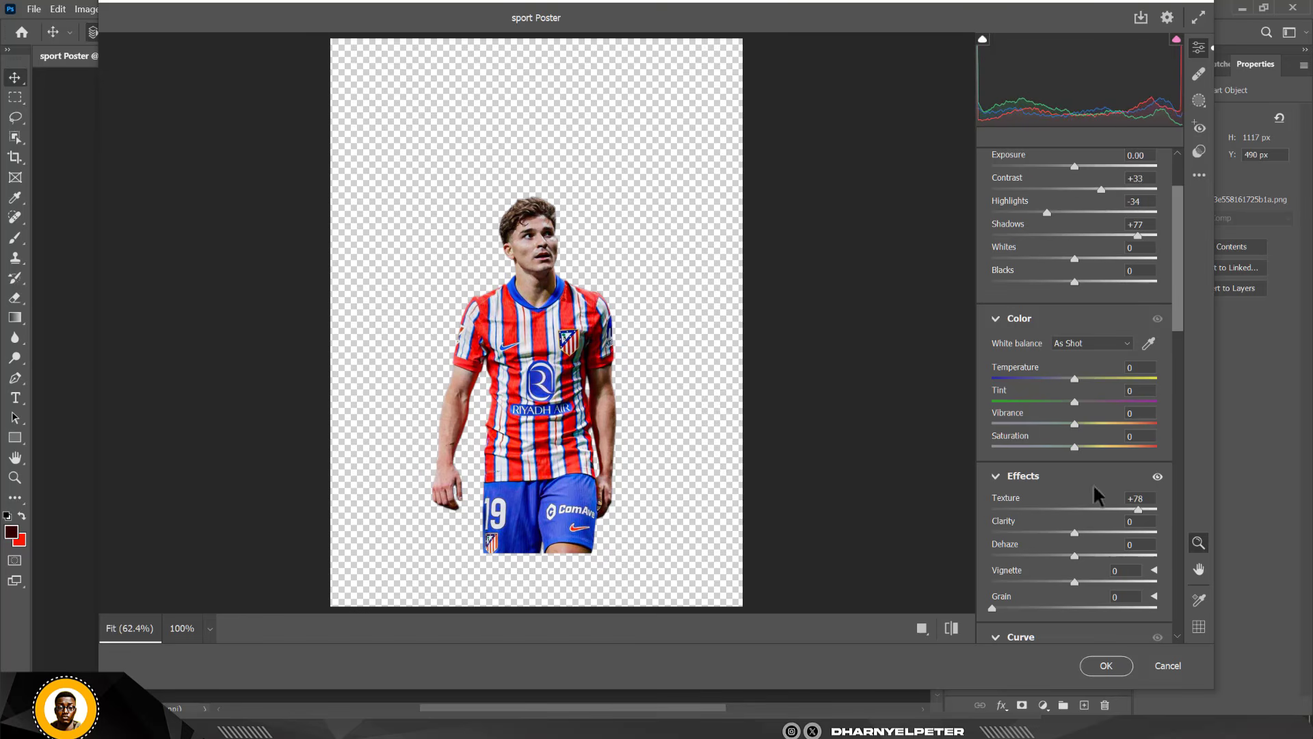
# - Set the player's Clarity to +28 and Sharpening to 40, and apply the Camera Raw Filter
pyautogui.scroll(-3, 1094, 506)
pyautogui.moveTo(1075, 437); pyautogui.dragTo(1098, 437)
pyautogui.scroll(-12, 1097, 512)
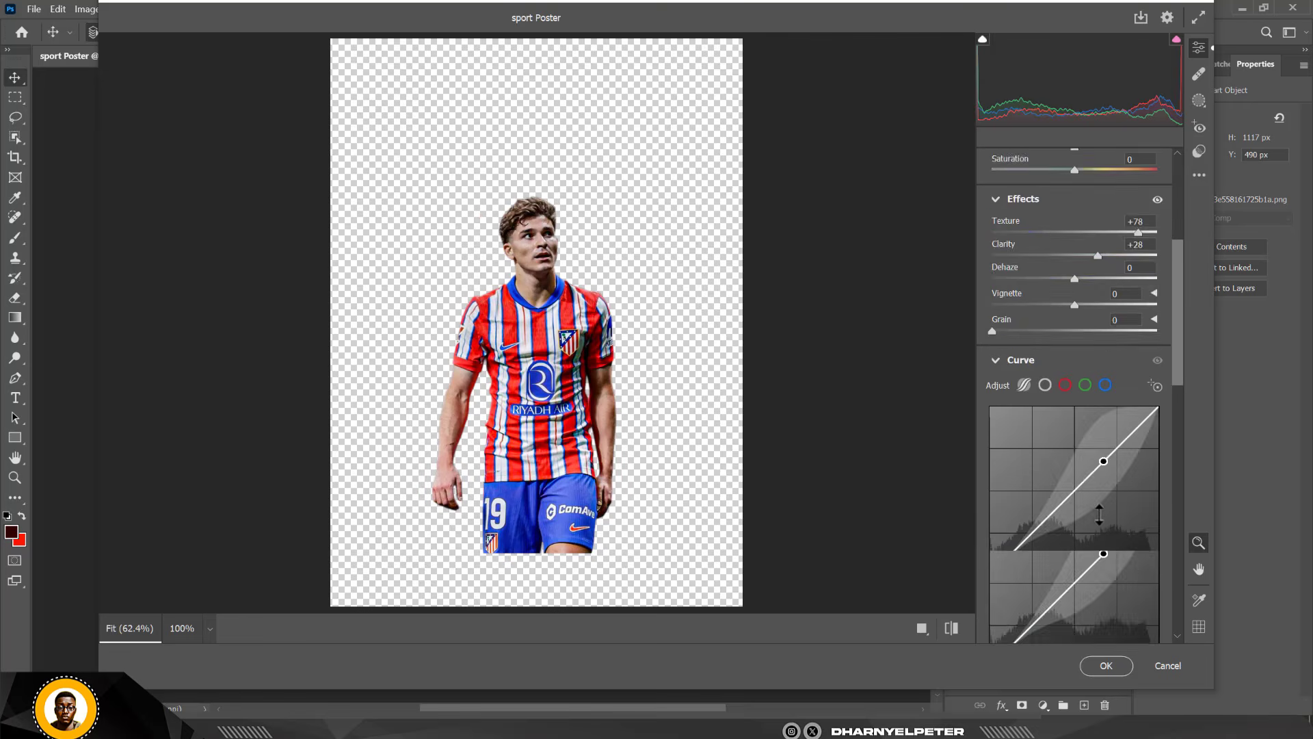
pyautogui.scroll(-9, 1099, 514)
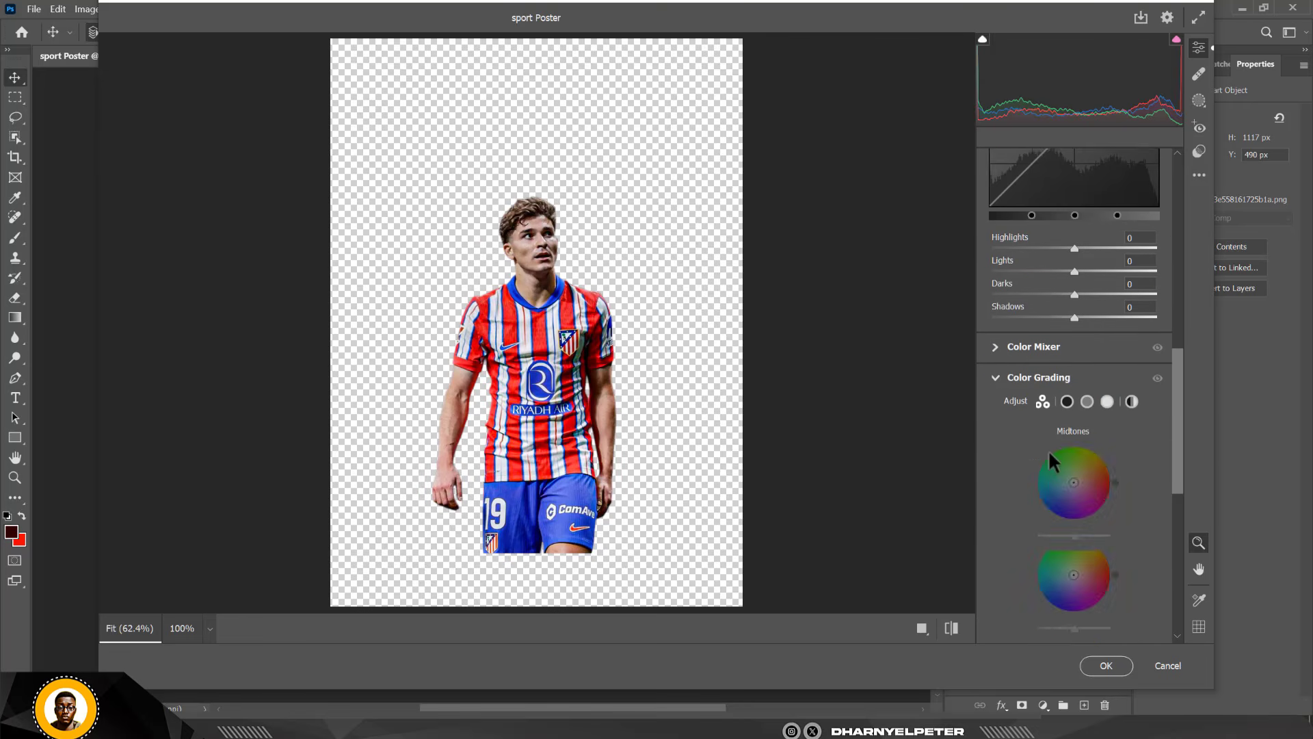
pyautogui.scroll(-9, 1048, 450)
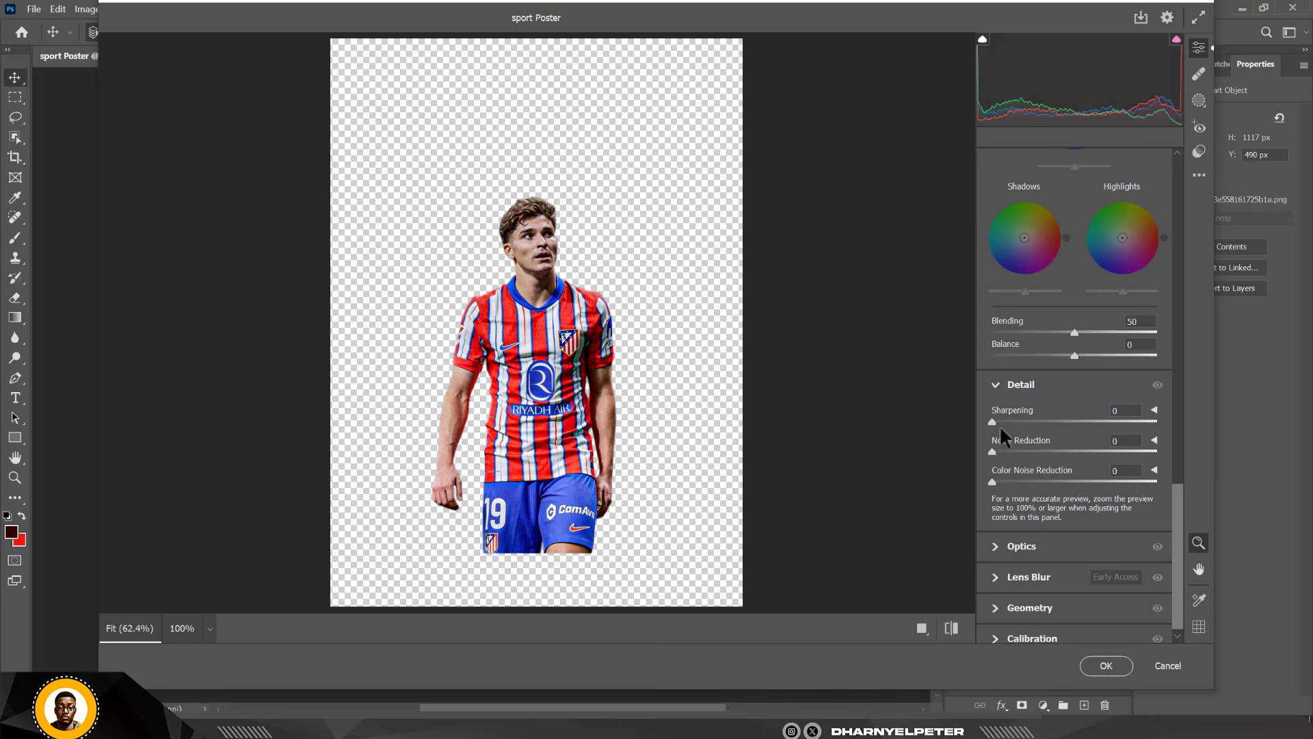
pyautogui.moveTo(992, 421); pyautogui.dragTo(1038, 433)
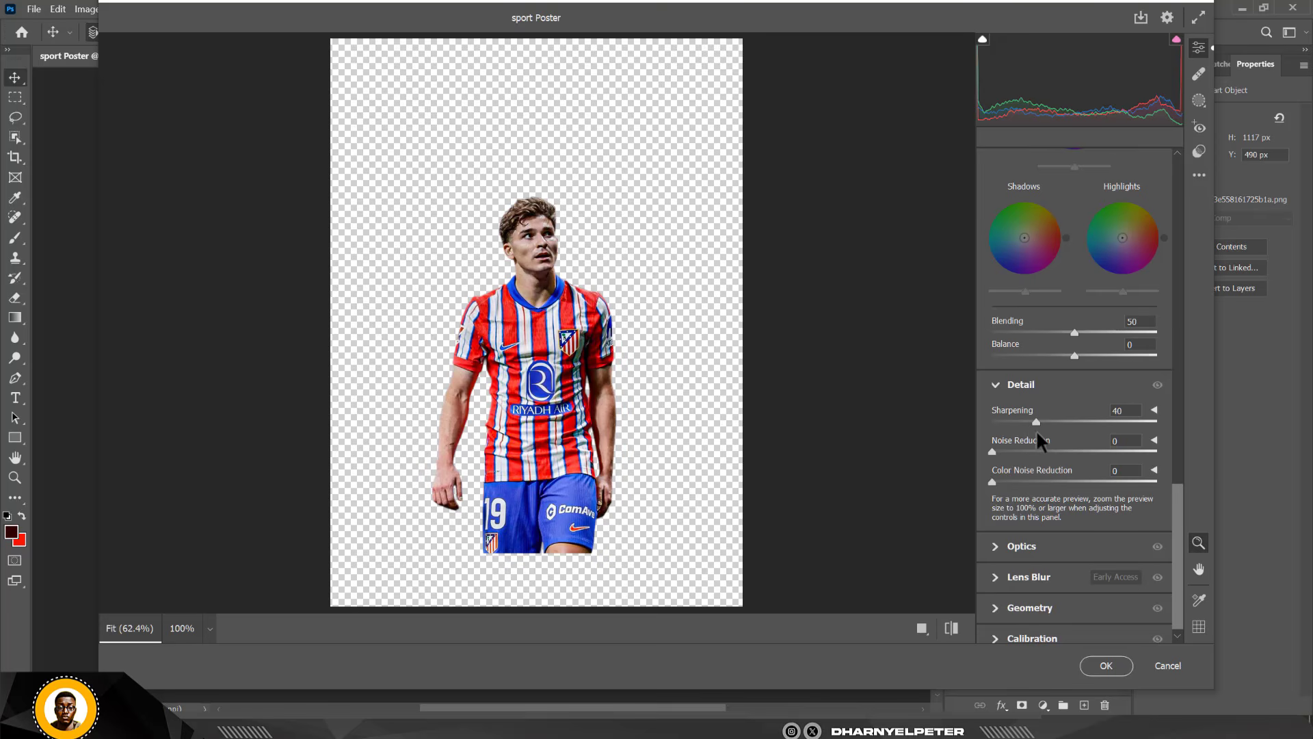
pyautogui.click(1100, 662)
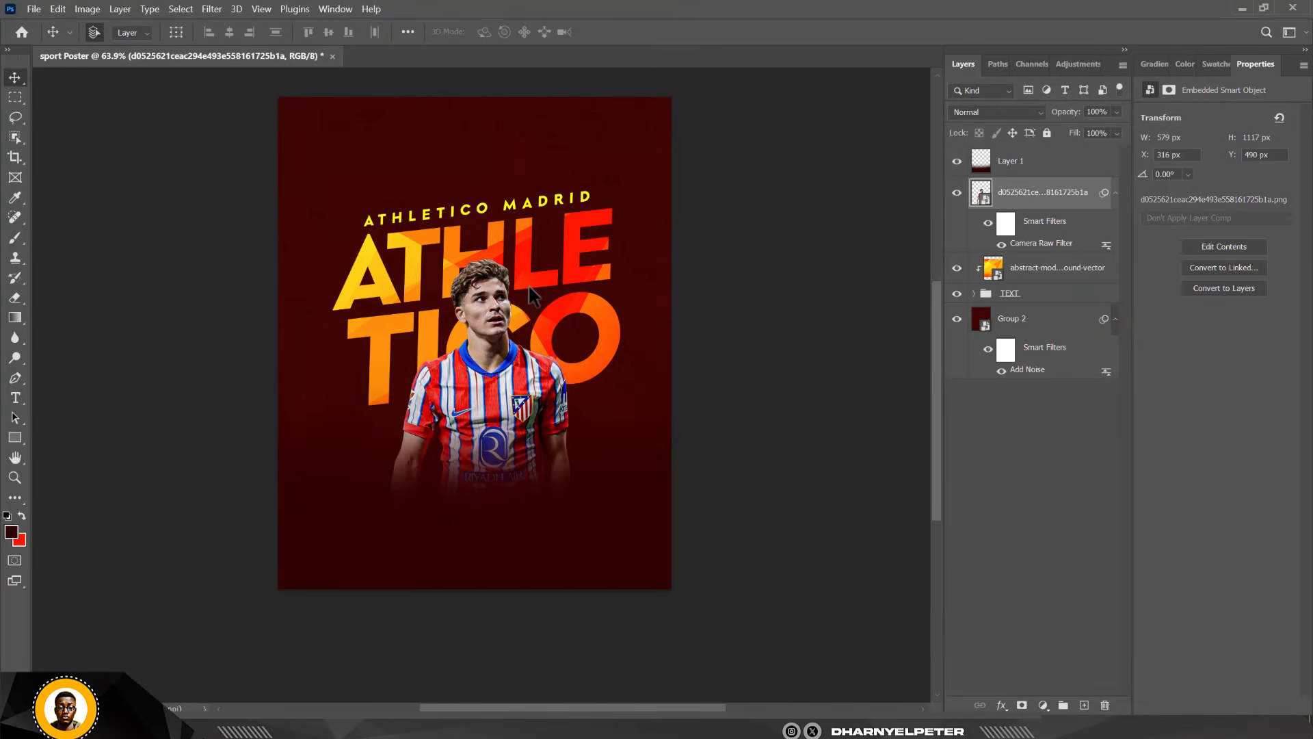
# - Add a Color Balance adjustment layer above the player image and clip it to the player
pyautogui.scroll(-2, 531, 293)
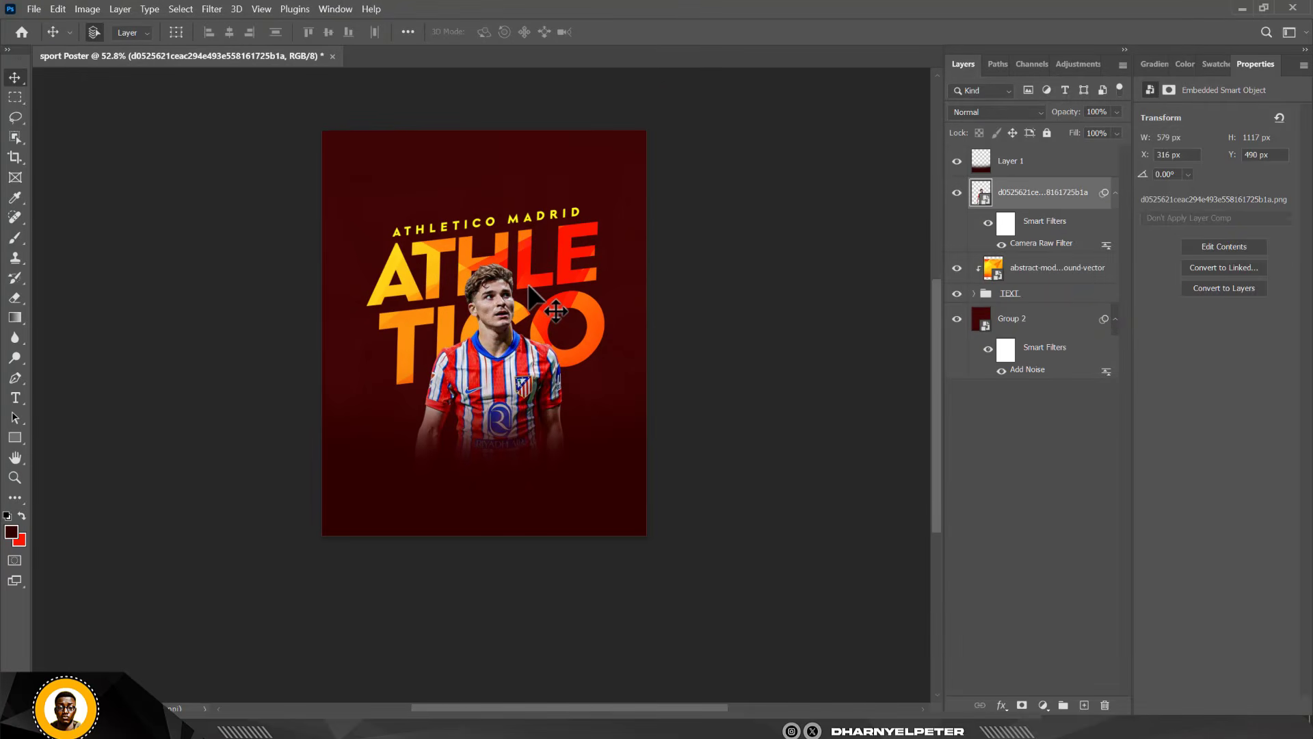
pyautogui.scroll(3, 531, 293)
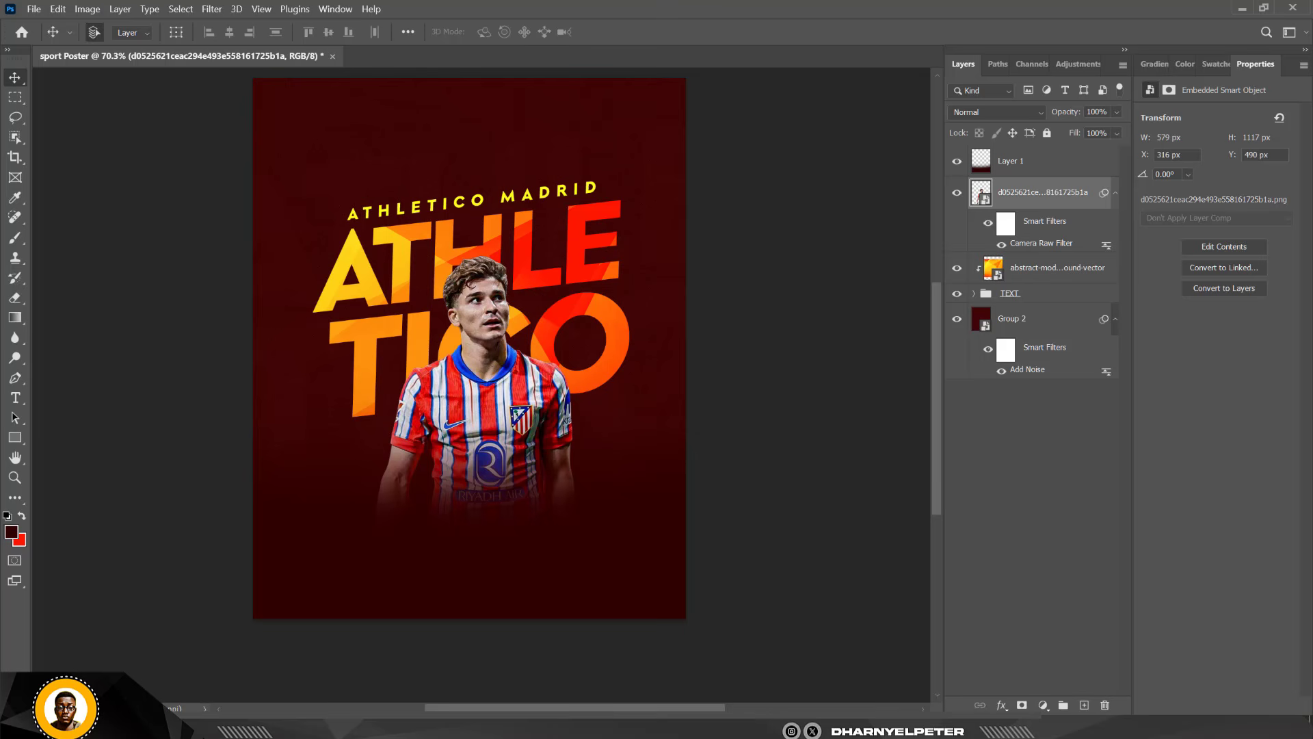
pyautogui.click(1042, 705)
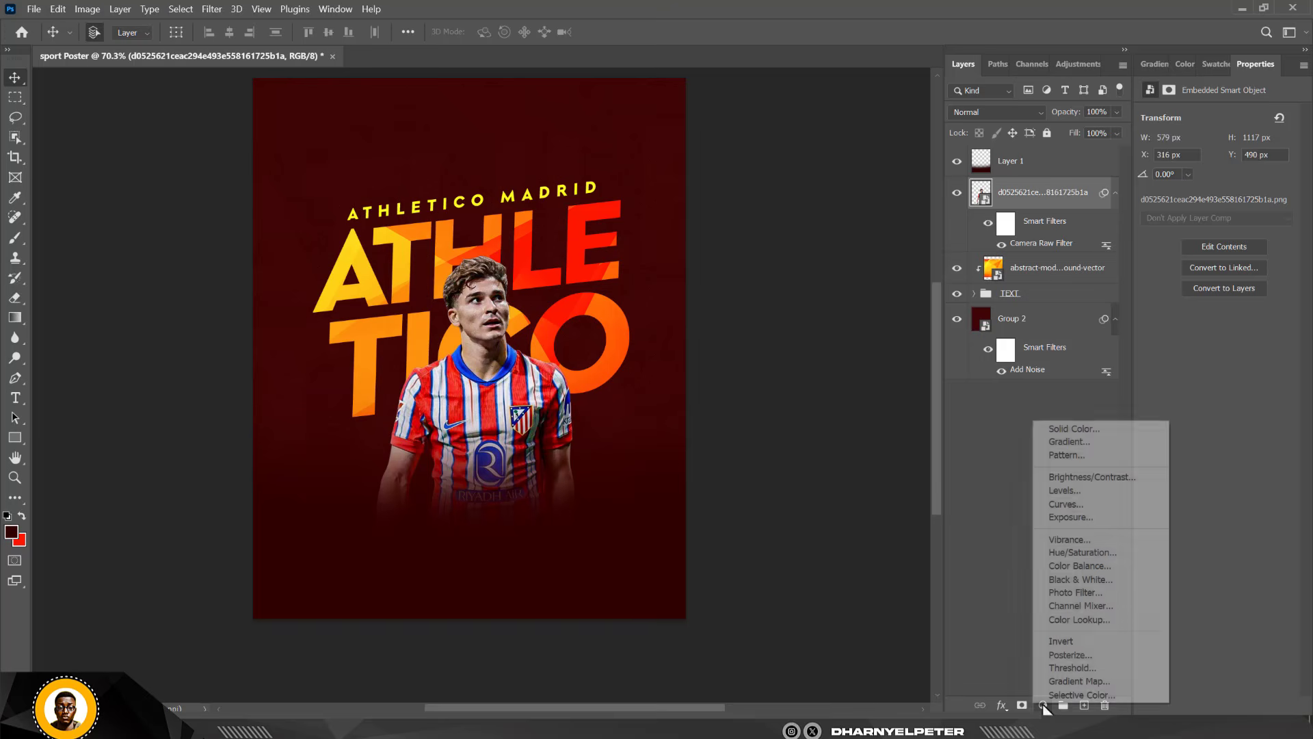
pyautogui.click(1096, 566)
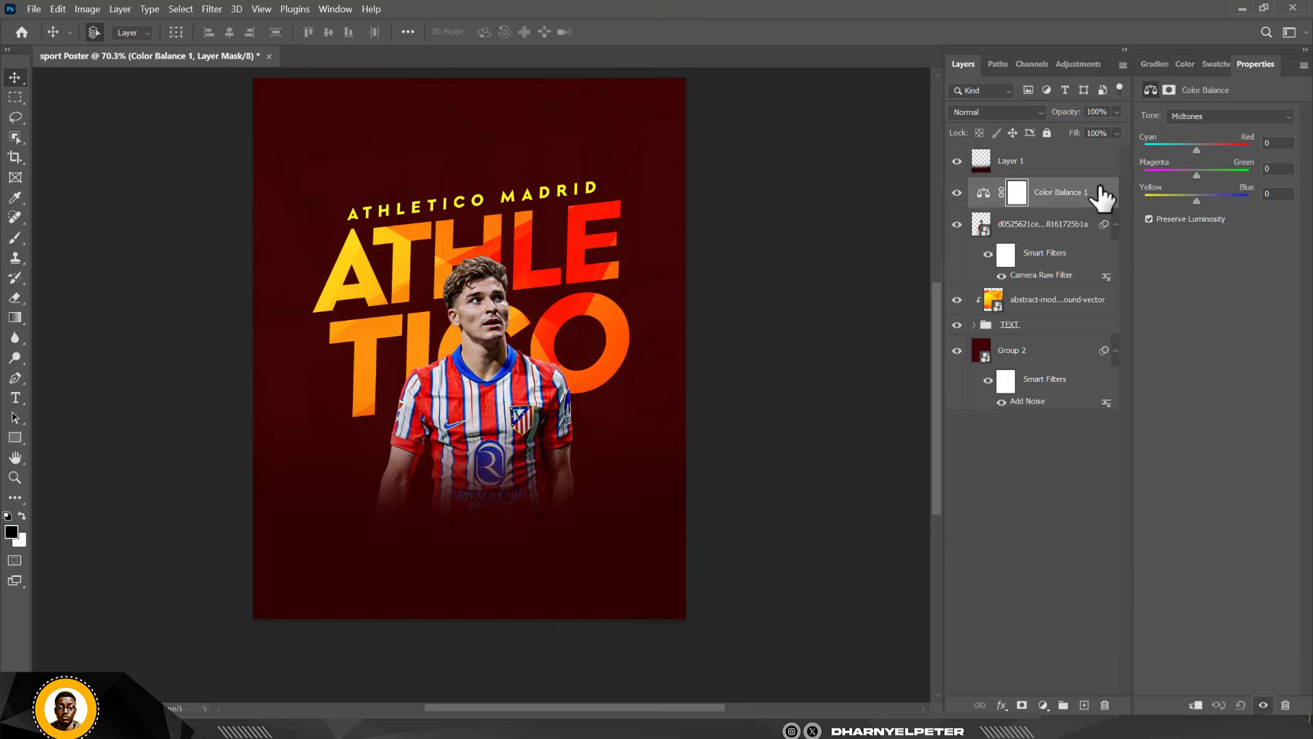
pyautogui.rightClick(1094, 197)
pyautogui.click(1165, 349)
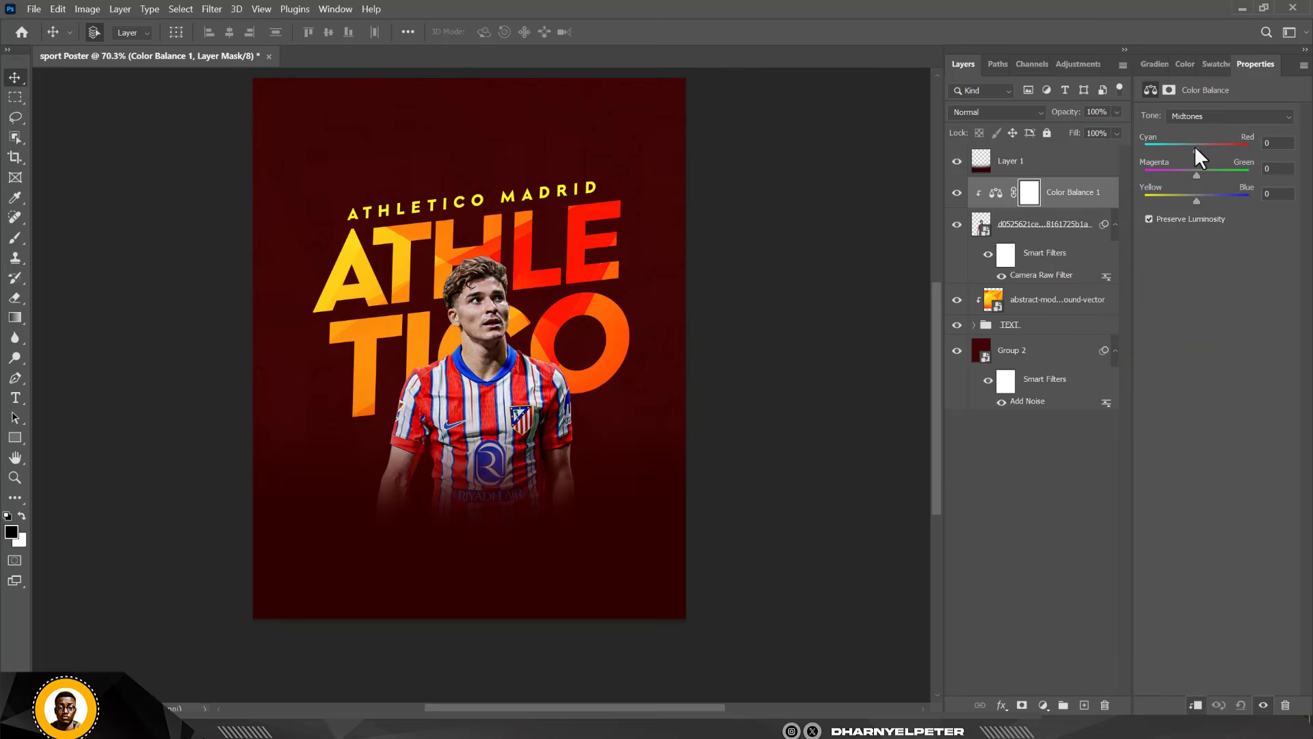
# - Shift the Color Balance midtones slightly towards red, and the shadows to +17 blue with a slight nudge towards red
pyautogui.moveTo(1196, 150); pyautogui.dragTo(1206, 150)
pyautogui.click(1211, 117)
pyautogui.click(1211, 130)
pyautogui.moveTo(1196, 200); pyautogui.dragTo(1208, 202)
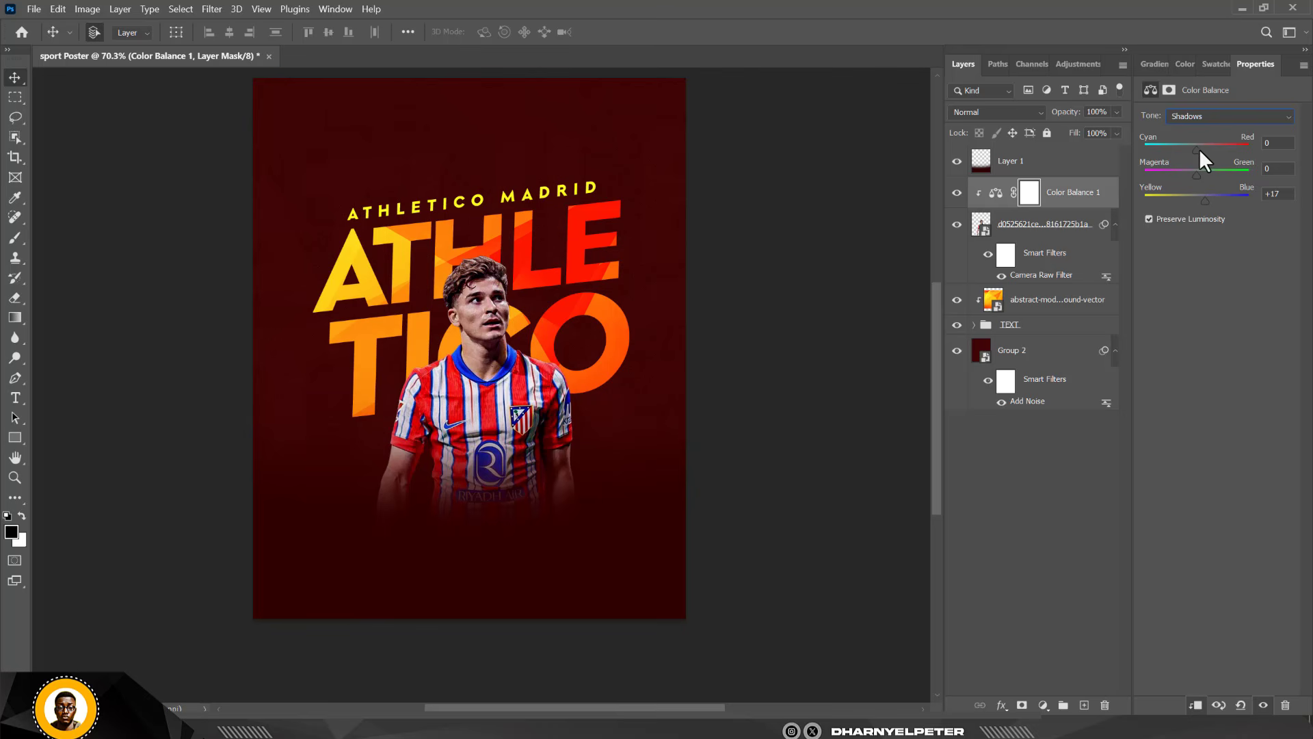
pyautogui.moveTo(1201, 150); pyautogui.dragTo(1206, 151)
# - Set the Color Balance highlights to -24 on the Yellow–Blue range
pyautogui.click(1203, 120)
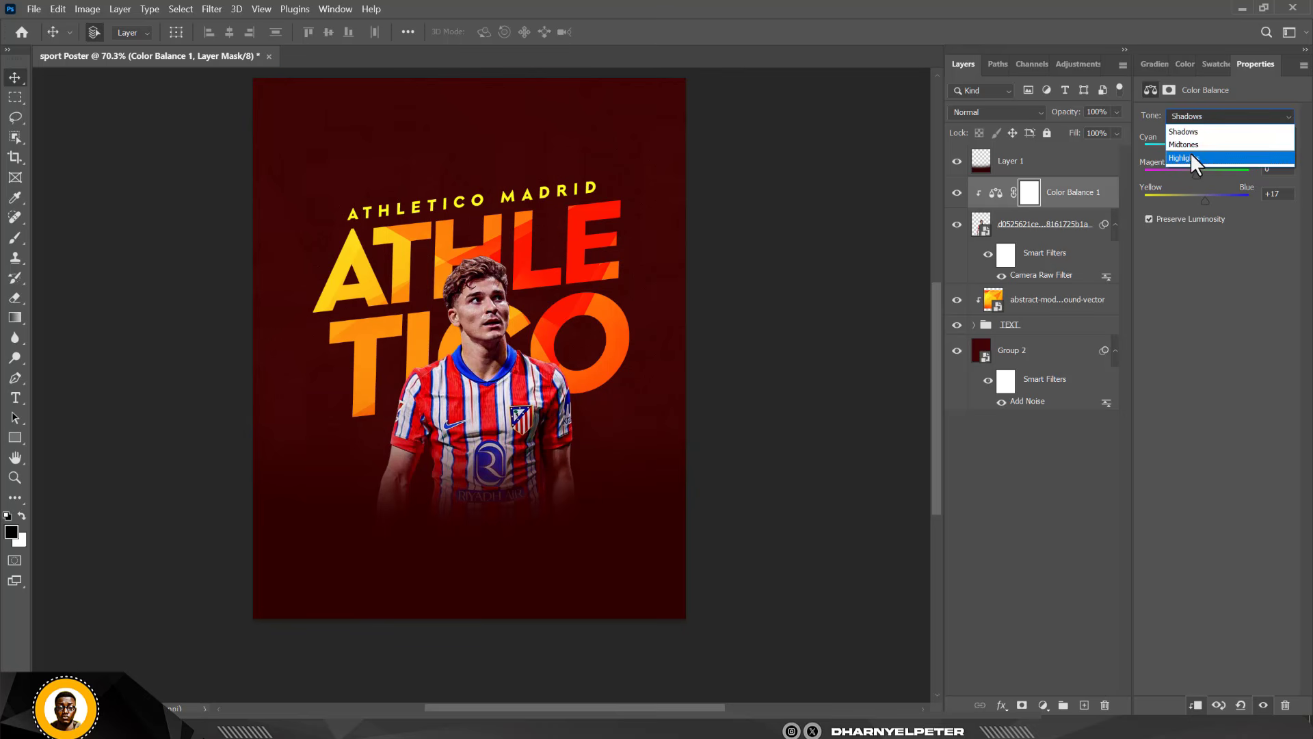
pyautogui.click(1190, 152)
pyautogui.moveTo(1193, 200); pyautogui.dragTo(1183, 200)
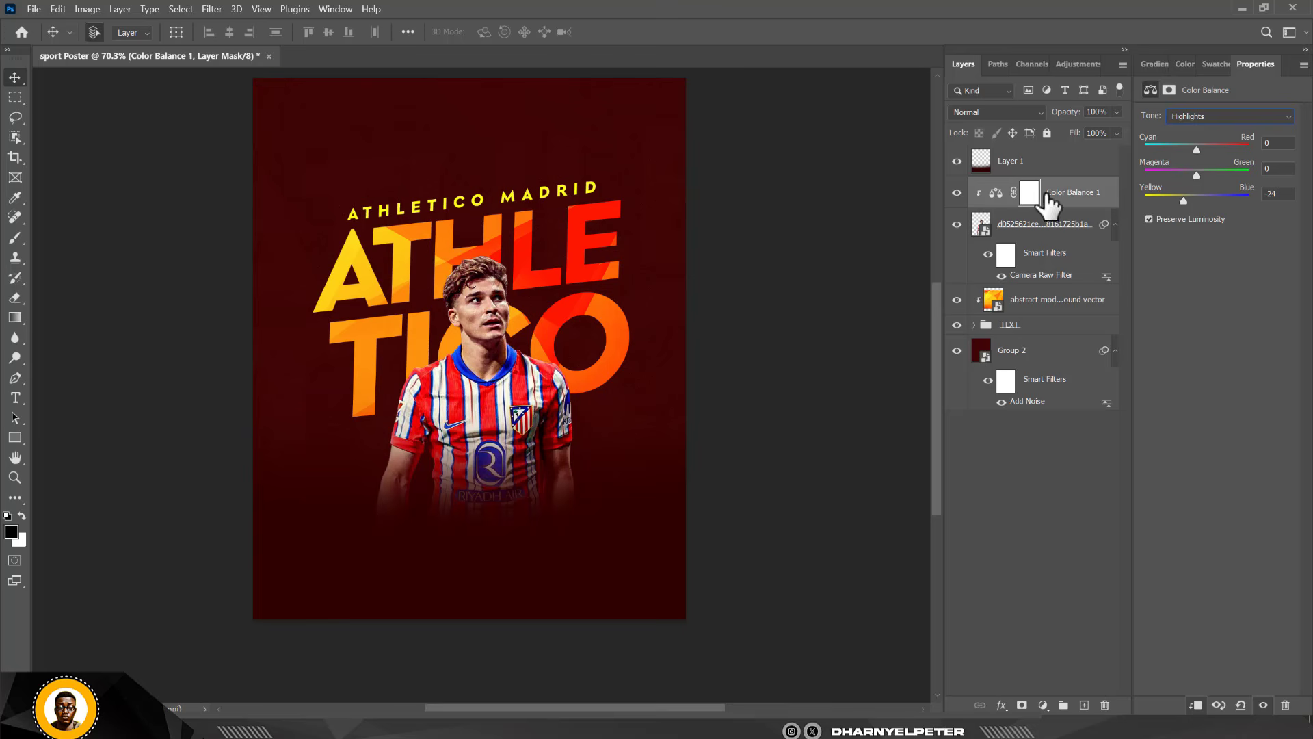
# - Nudge the TEXT group and its orange polygon texture together upwards so the headline sits higher behind the player
pyautogui.click(1032, 303)
pyautogui.keyDown('shift'); pyautogui.click(1035, 327); pyautogui.keyUp('shift')
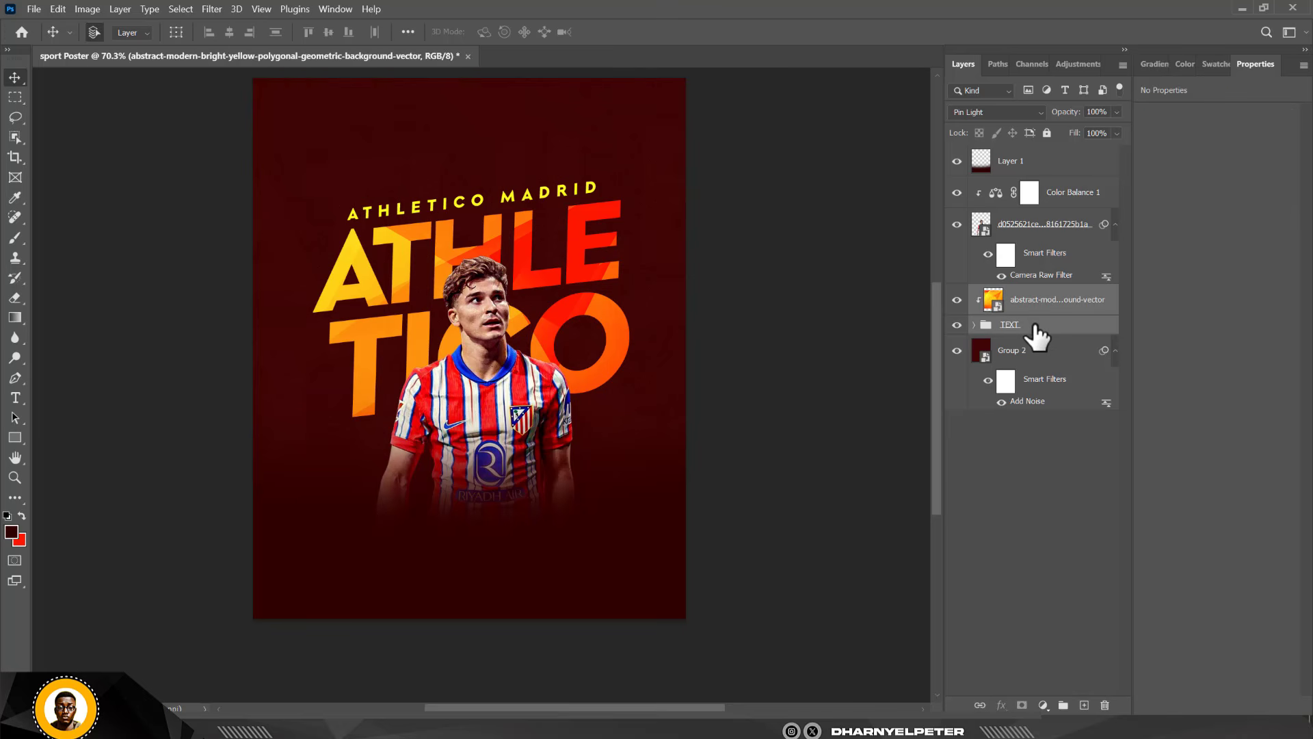
pyautogui.hotkey('shift', 'Up')
pyautogui.hotkey('shift', 'Up')
pyautogui.hotkey('shift', 'Up')
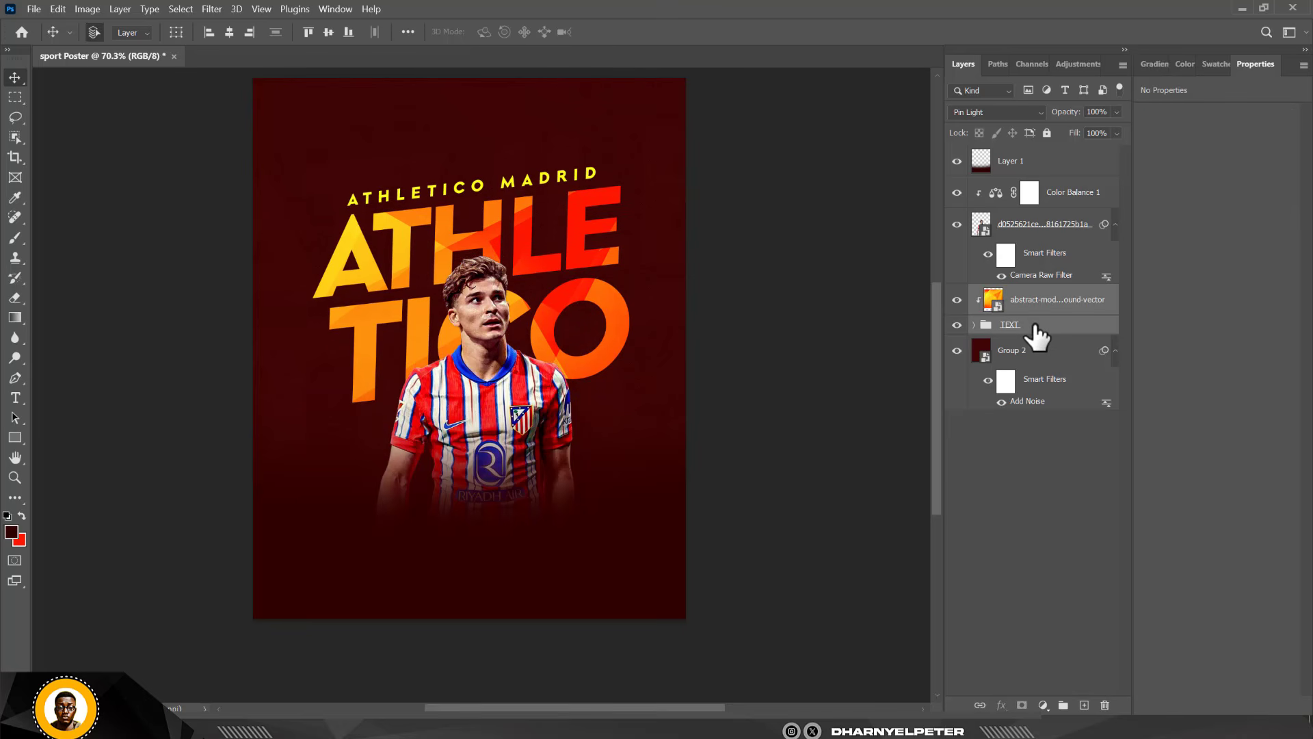
pyautogui.hotkey('shift', 'Up')
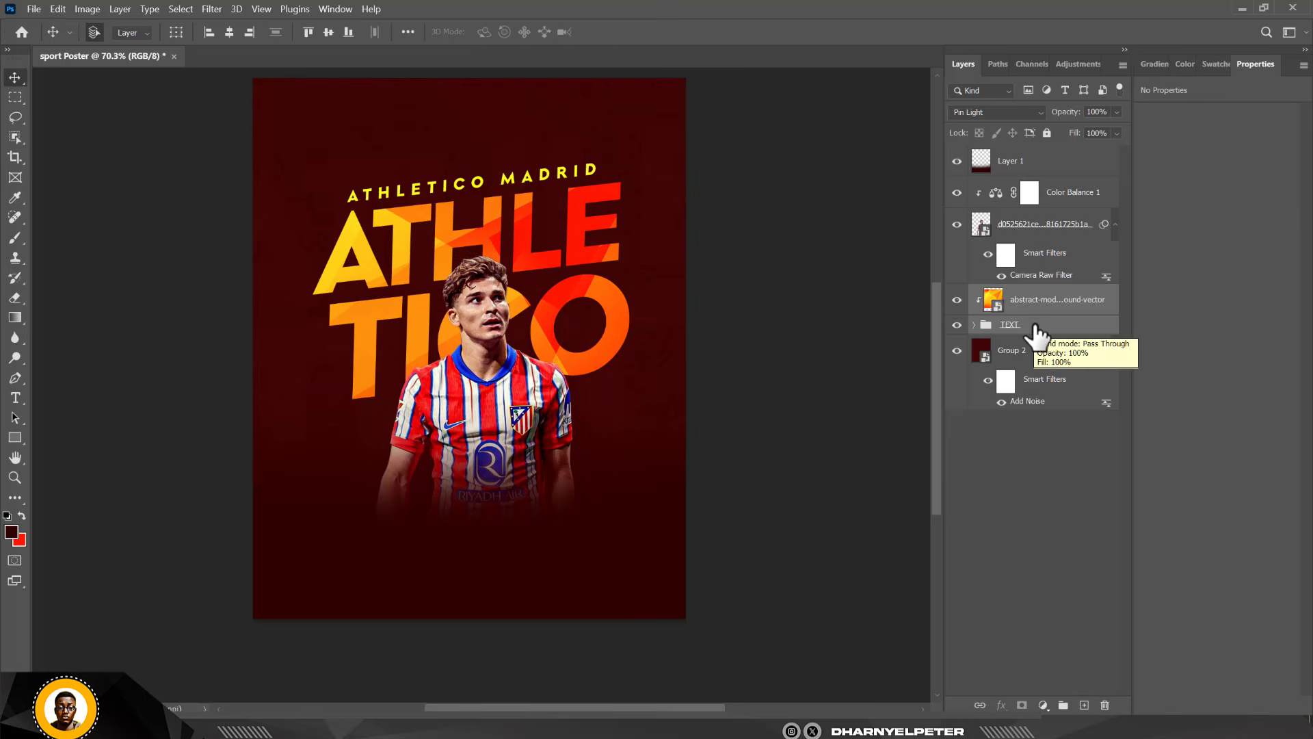
pyautogui.hotkey('shift', 'Up')
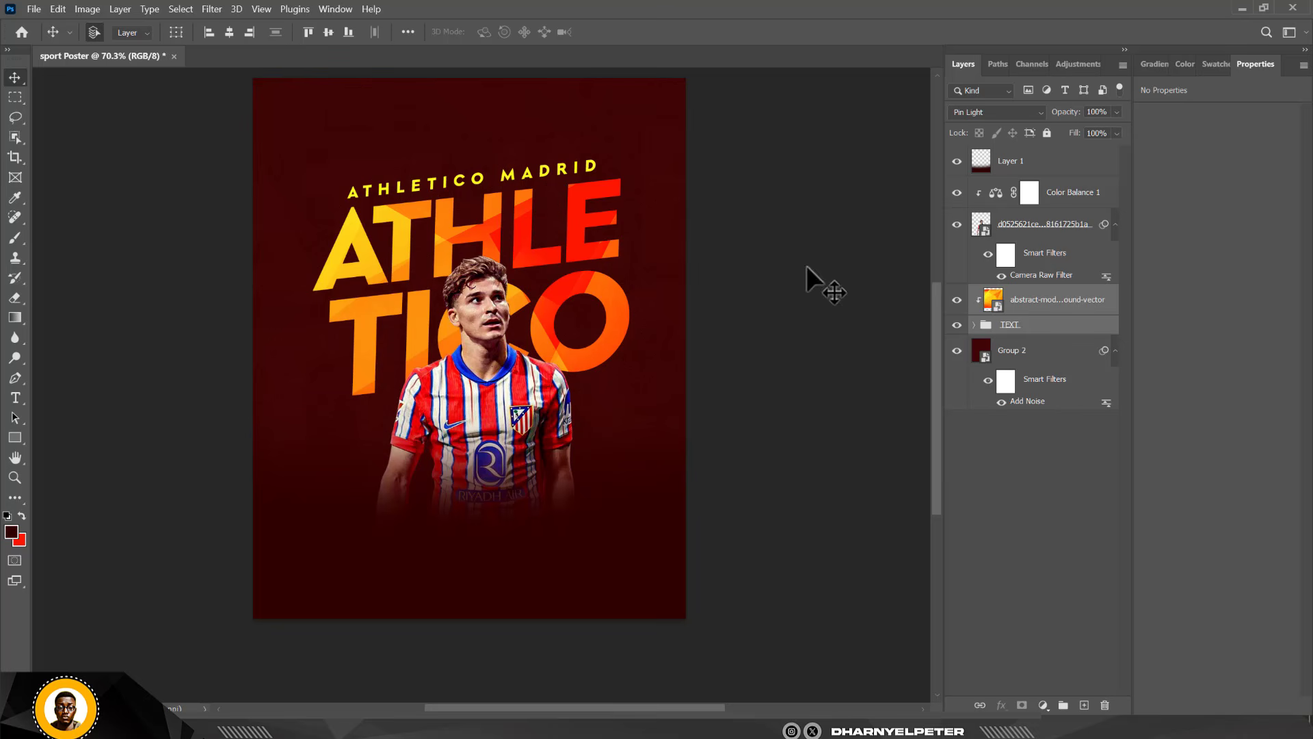
# - Place the glowing stadium image from the ALVAREZ folder in File Explorer into the poster above Layer 1
pyautogui.click(1052, 168)
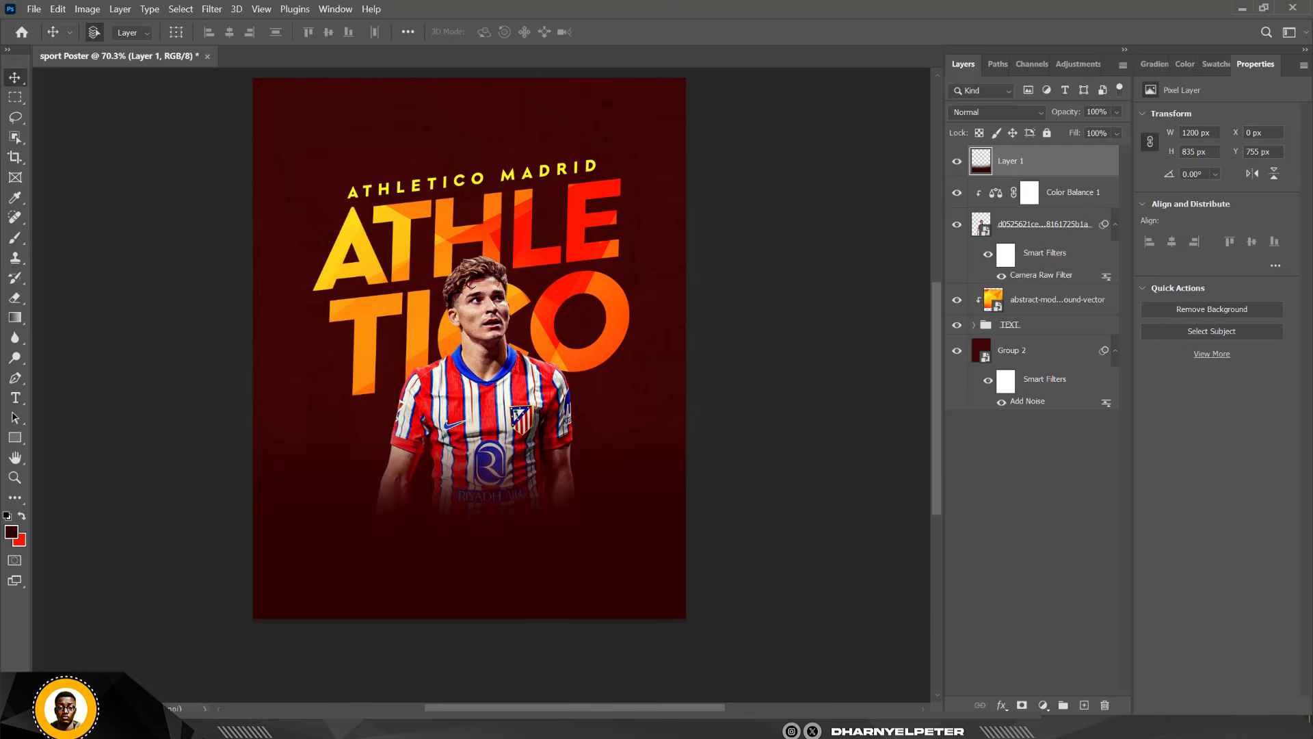
pyautogui.moveTo(301, 727)
pyautogui.click(240, 650)
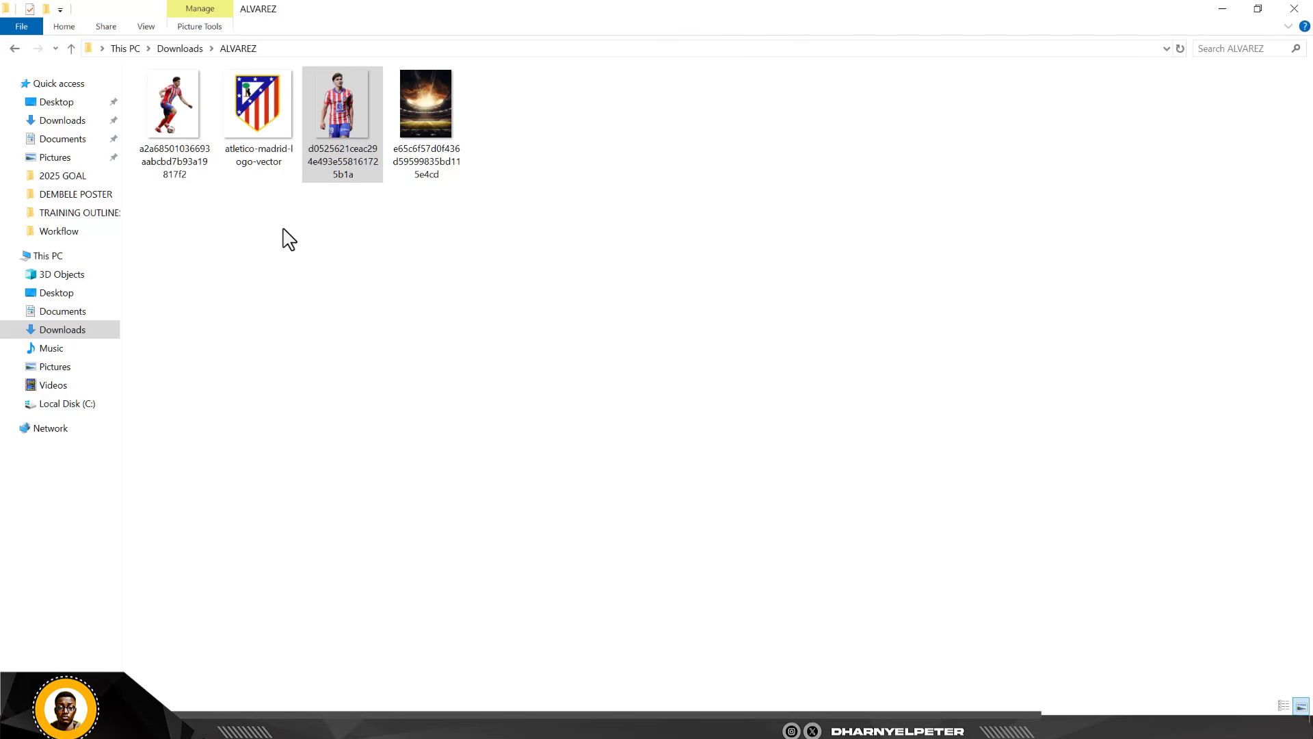
pyautogui.click(421, 96)
pyautogui.moveTo(422, 94); pyautogui.dragTo(601, 453)
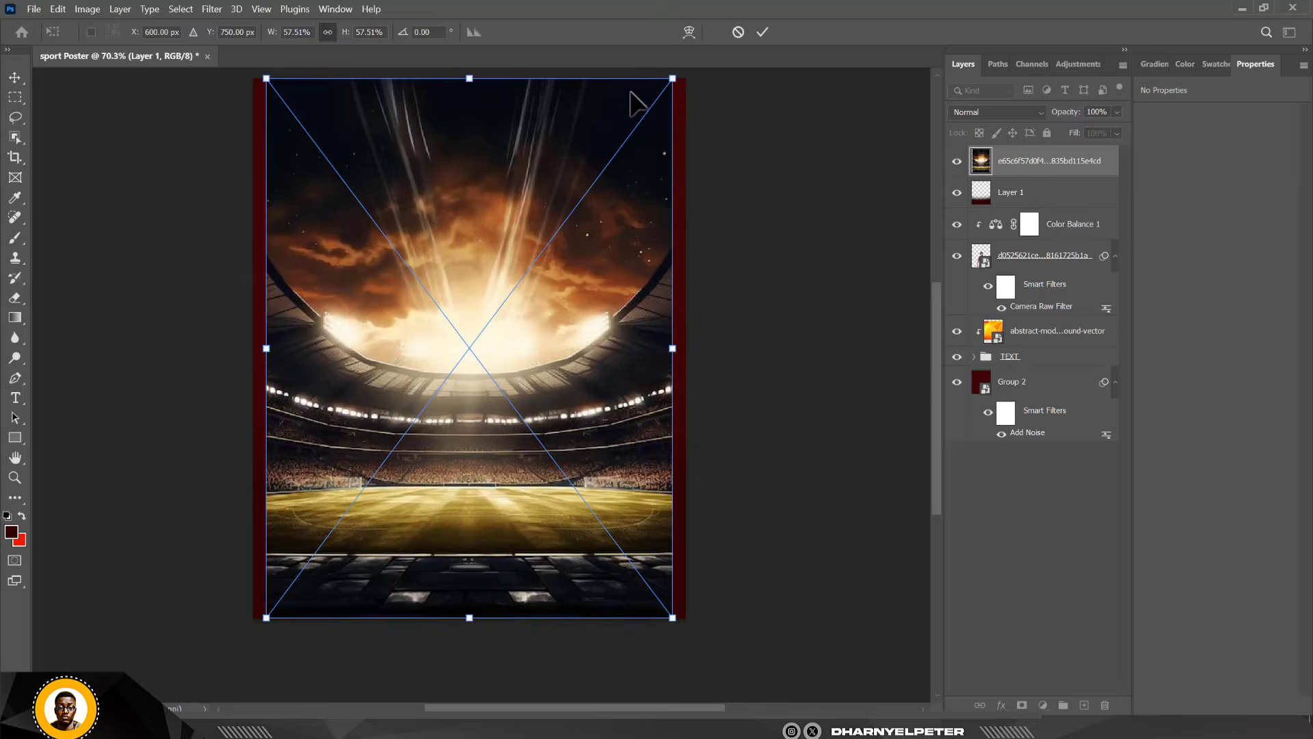
# - Scale the stadium image to about 34.5% width and 29.75% height, placed at the poster's lower right
pyautogui.moveTo(672, 77); pyautogui.dragTo(576, 209)
pyautogui.moveTo(536, 356); pyautogui.dragTo(647, 483)
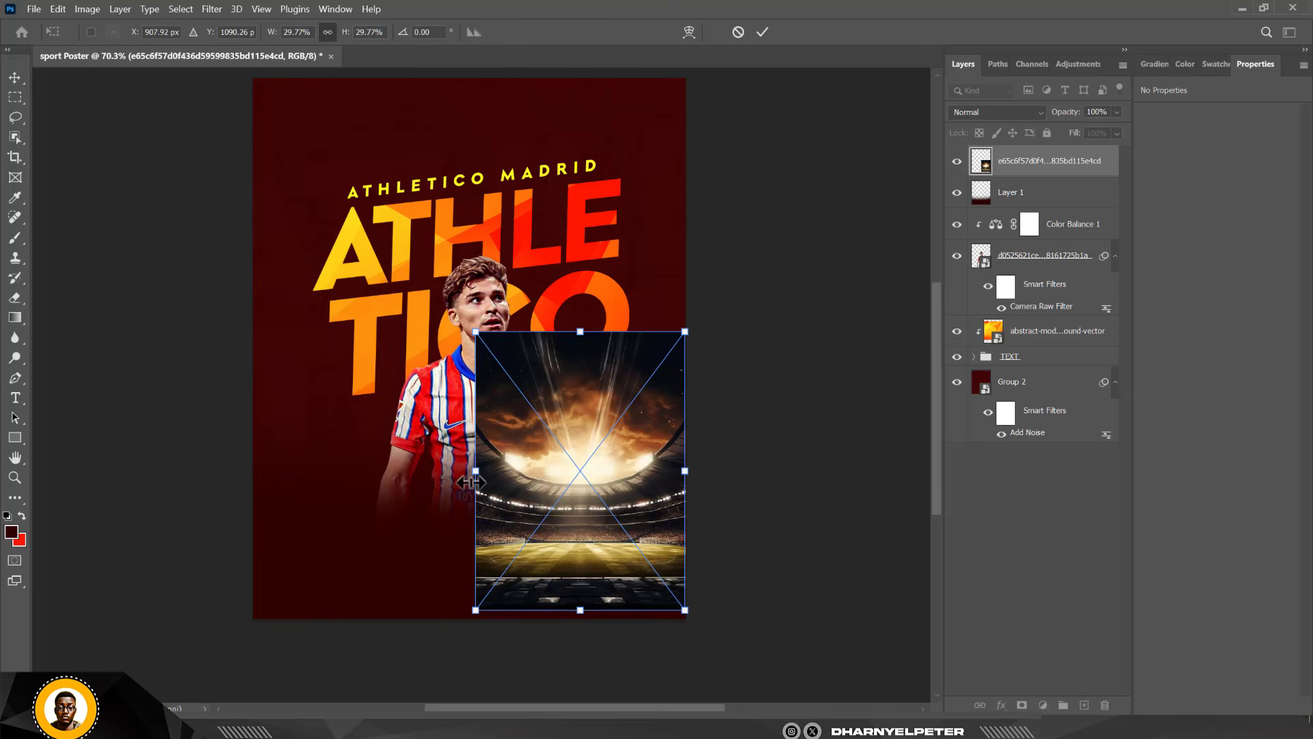
pyautogui.moveTo(474, 472); pyautogui.dragTo(442, 474)
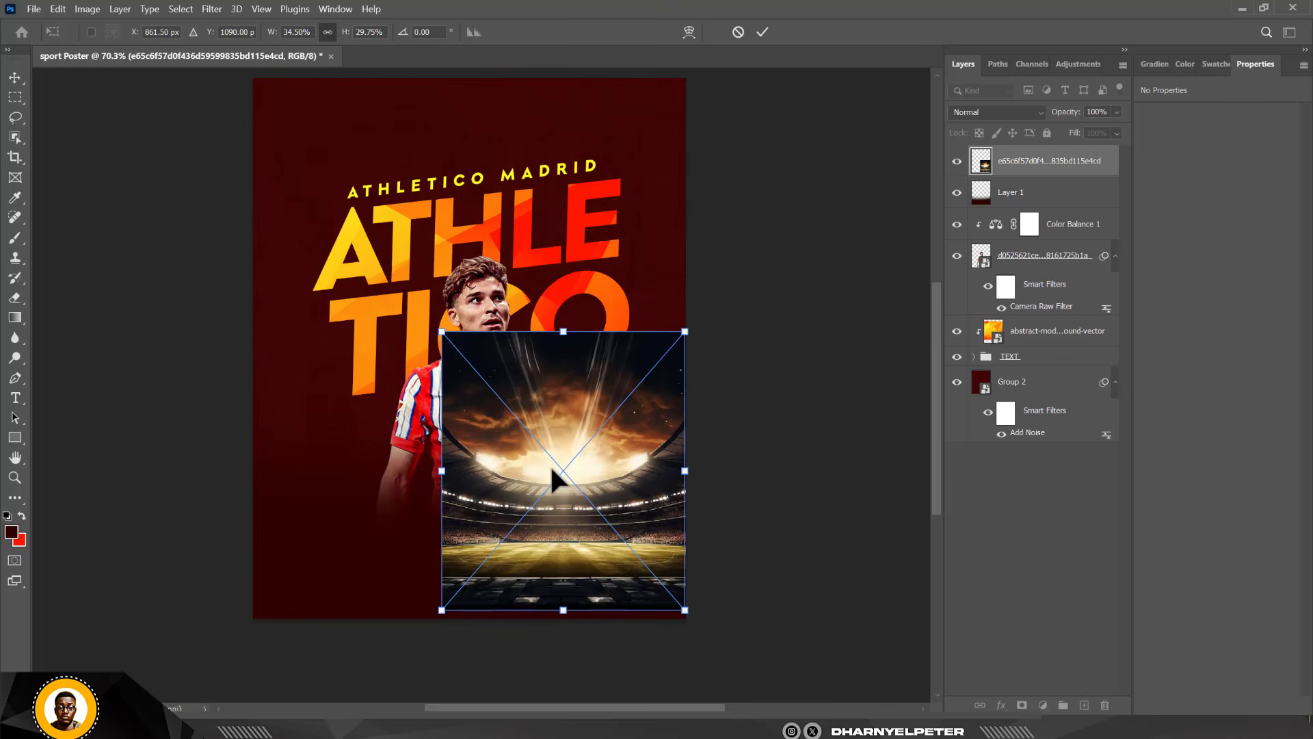
pyautogui.moveTo(551, 466)
pyautogui.mouseDown()
pyautogui.moveTo(553, 494)
pyautogui.moveTo(547, 458)
pyautogui.mouseUp()
pyautogui.press('Return')
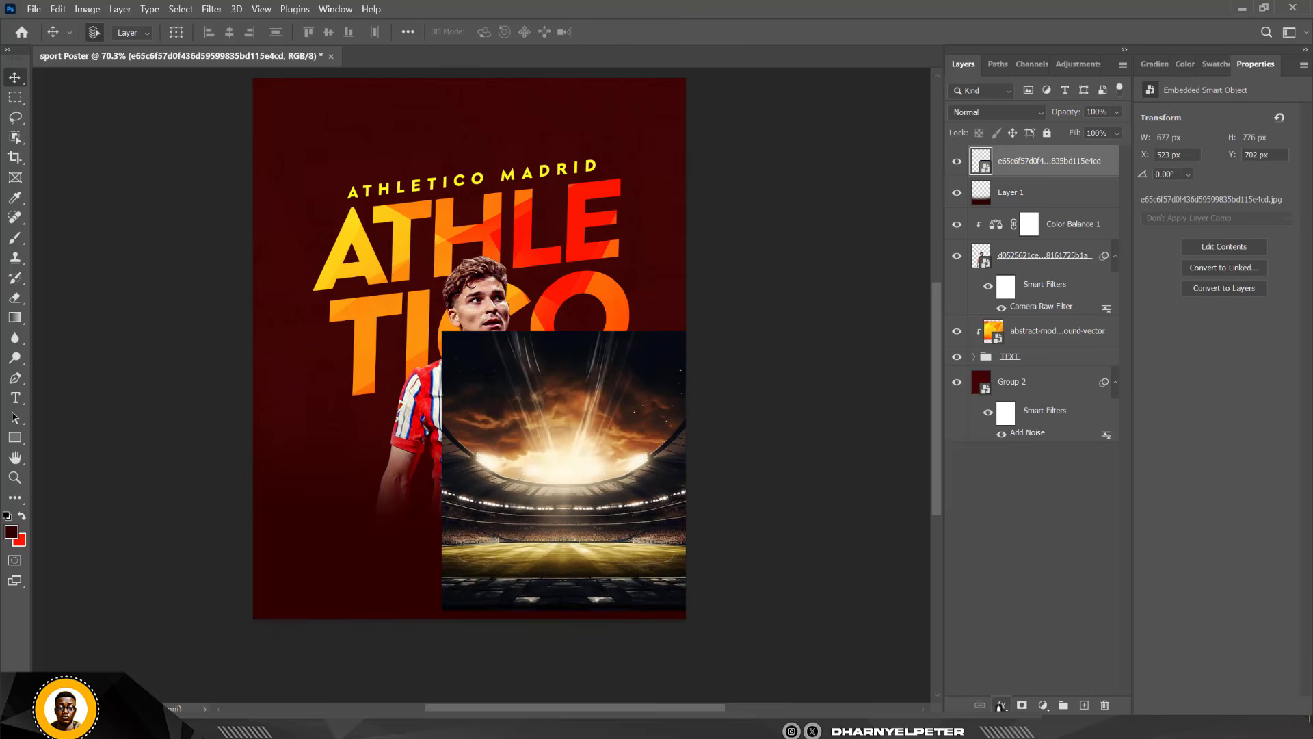
# - Add a layer mask to the stadium image and paint out its edges in black with a soft 400 px brush
pyautogui.click(1022, 704)
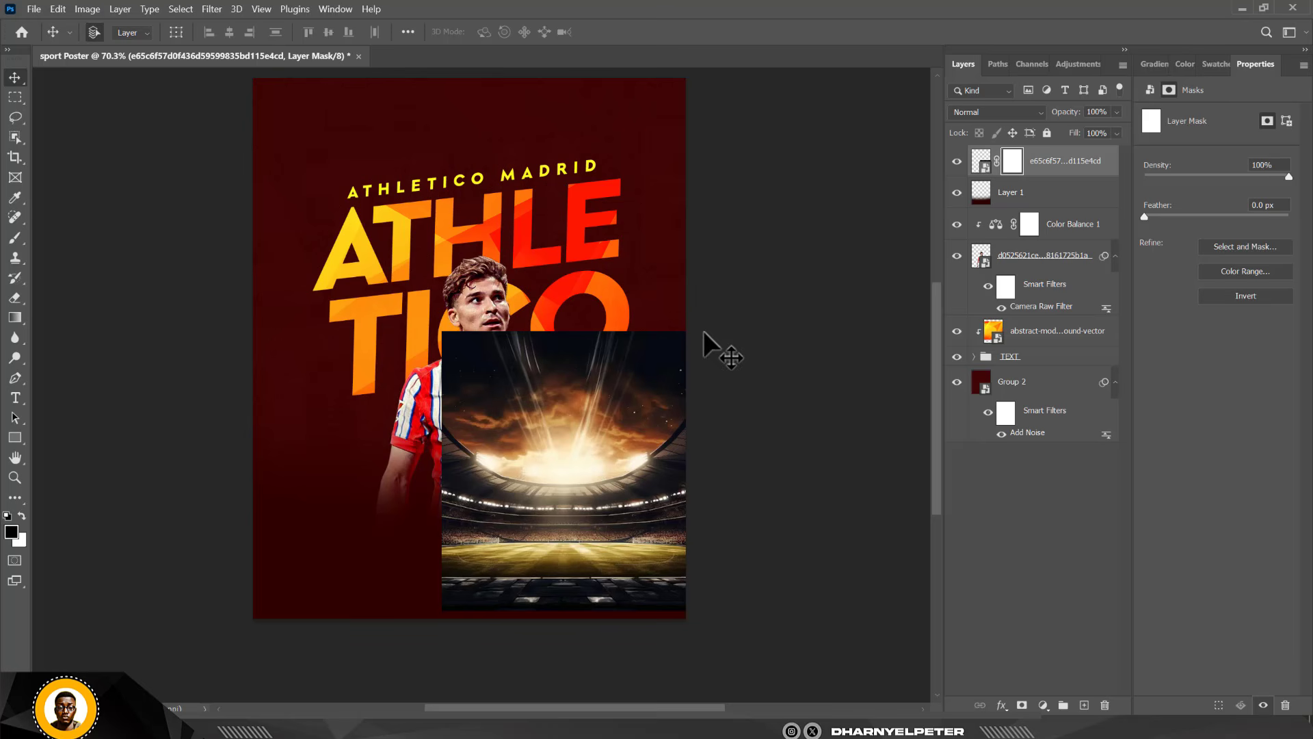
pyautogui.press('b')
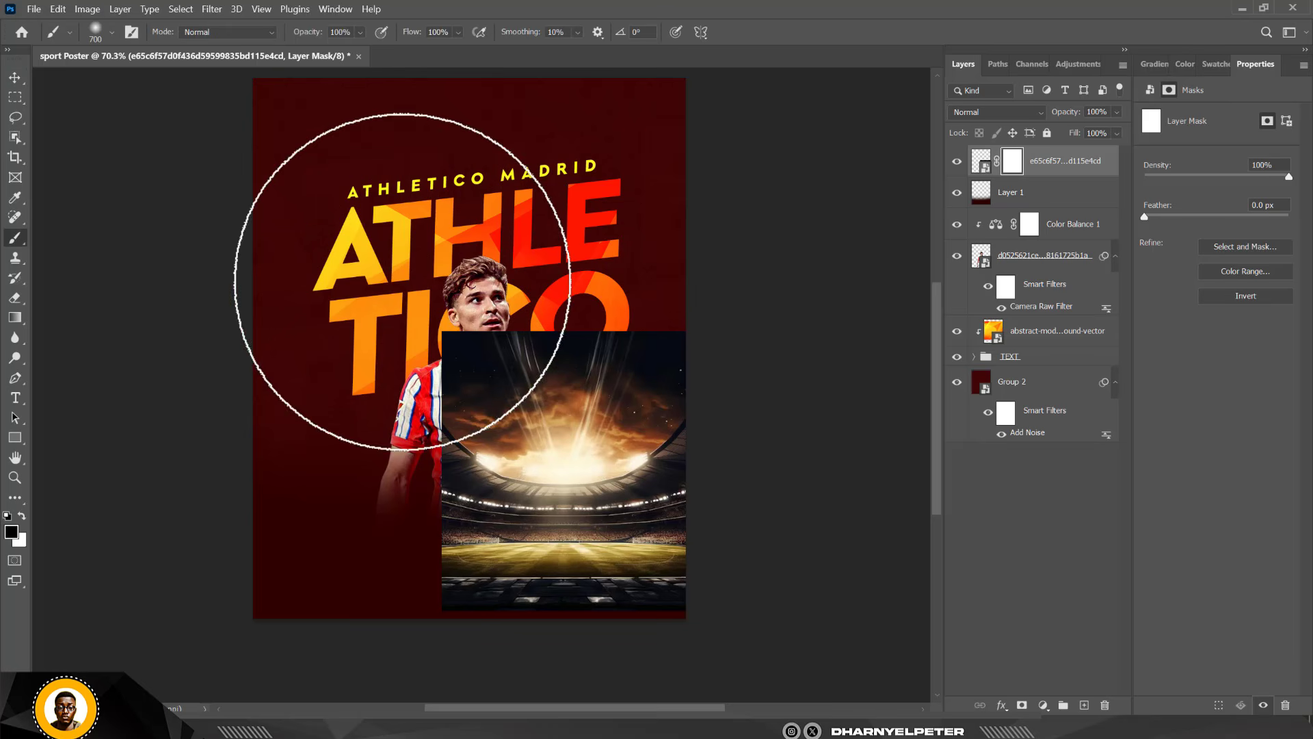
pyautogui.moveTo(381, 293)
pyautogui.mouseDown()
pyautogui.moveTo(476, 266)
pyautogui.moveTo(822, 264)
pyautogui.moveTo(663, 244)
pyautogui.moveTo(824, 281)
pyautogui.moveTo(405, 244)
pyautogui.mouseUp()
pyautogui.press('[')
pyautogui.press('[')
pyautogui.press('[')
pyautogui.moveTo(441, 366)
pyautogui.mouseDown()
pyautogui.moveTo(412, 616)
pyautogui.moveTo(472, 437)
pyautogui.moveTo(440, 691)
pyautogui.moveTo(791, 639)
pyautogui.moveTo(356, 646)
pyautogui.mouseUp()
pyautogui.moveTo(756, 630); pyautogui.dragTo(578, 639)
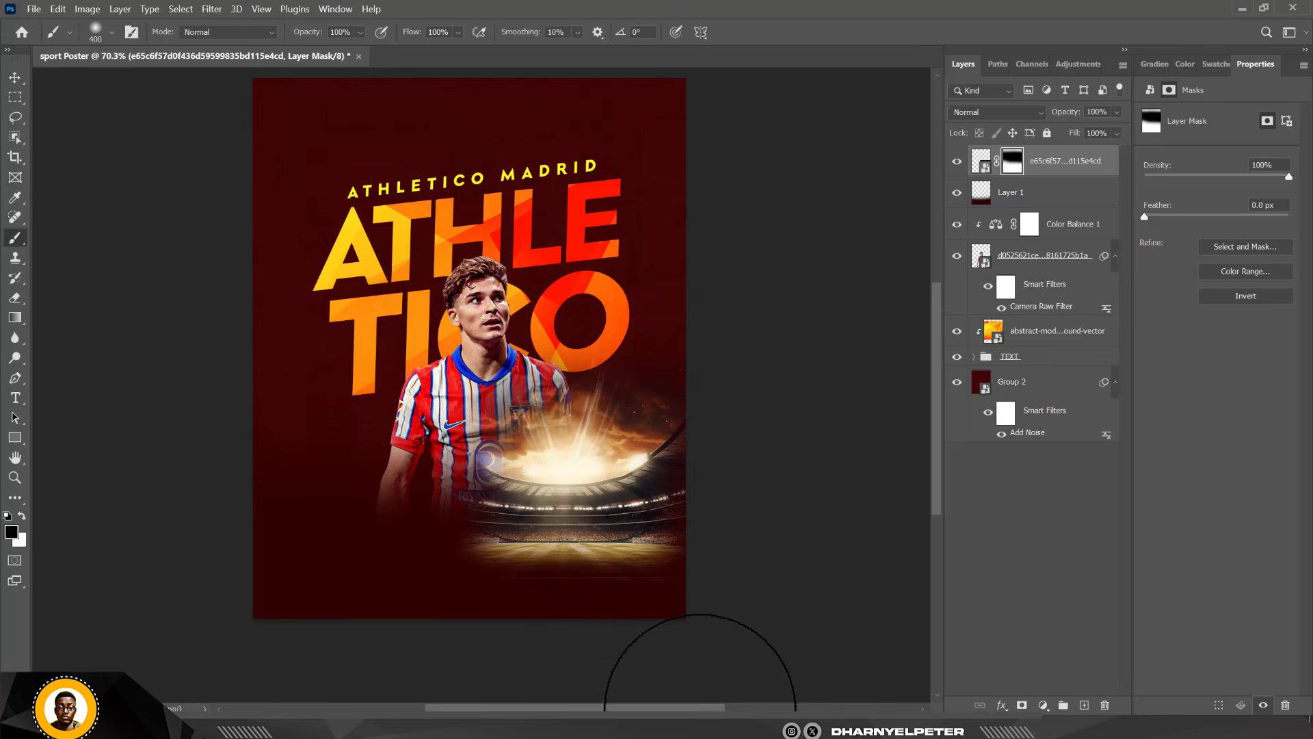
pyautogui.moveTo(387, 691)
pyautogui.mouseDown()
pyautogui.moveTo(861, 641)
pyautogui.moveTo(453, 631)
pyautogui.moveTo(356, 369)
pyautogui.moveTo(358, 660)
pyautogui.mouseUp()
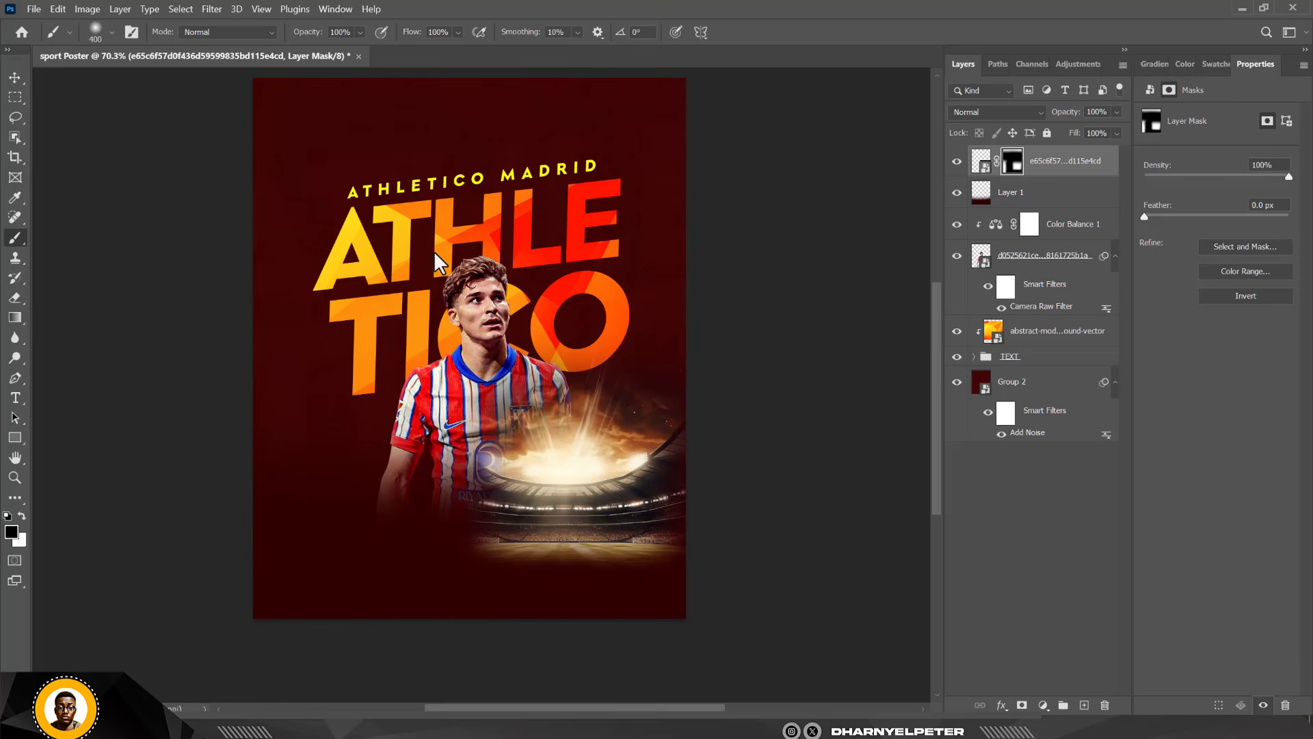
# - Clip a Hue/Saturation adjustment layer to the stadium image, with Colorize on, Hue 0 and Saturation 55
pyautogui.click(981, 166)
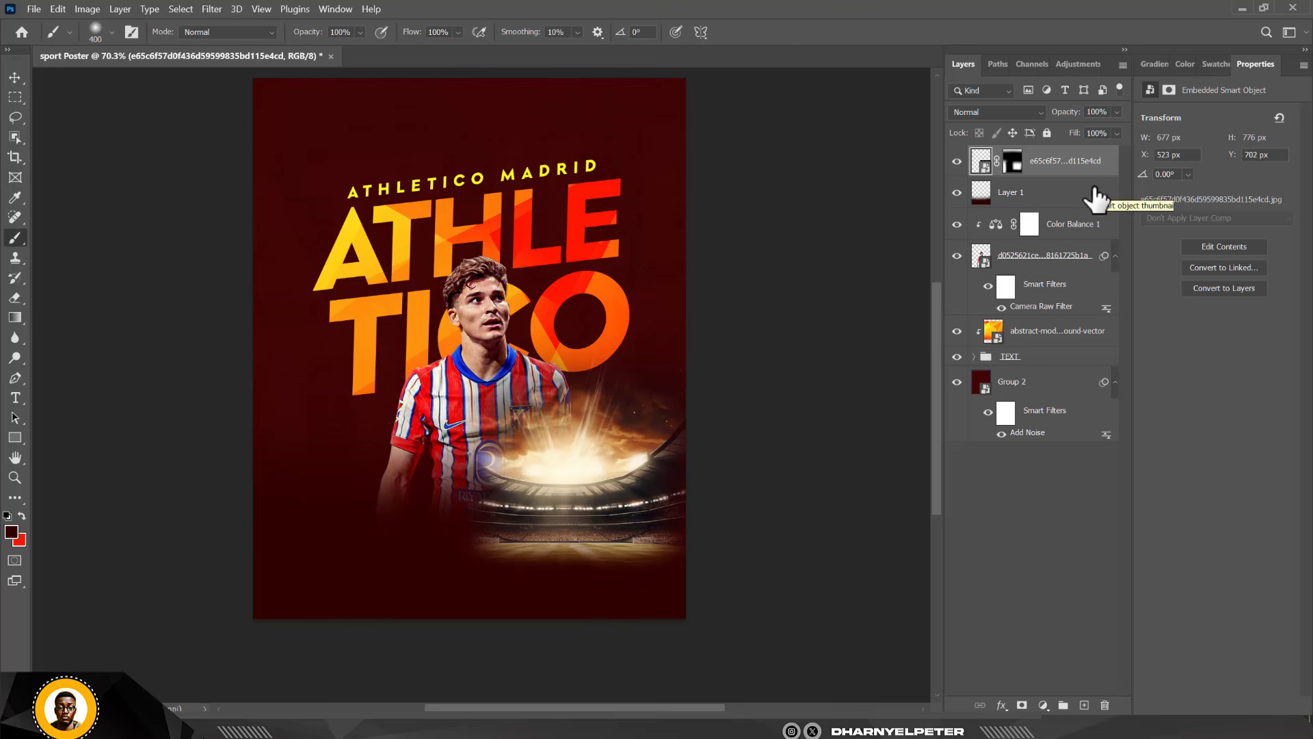
pyautogui.click(1043, 705)
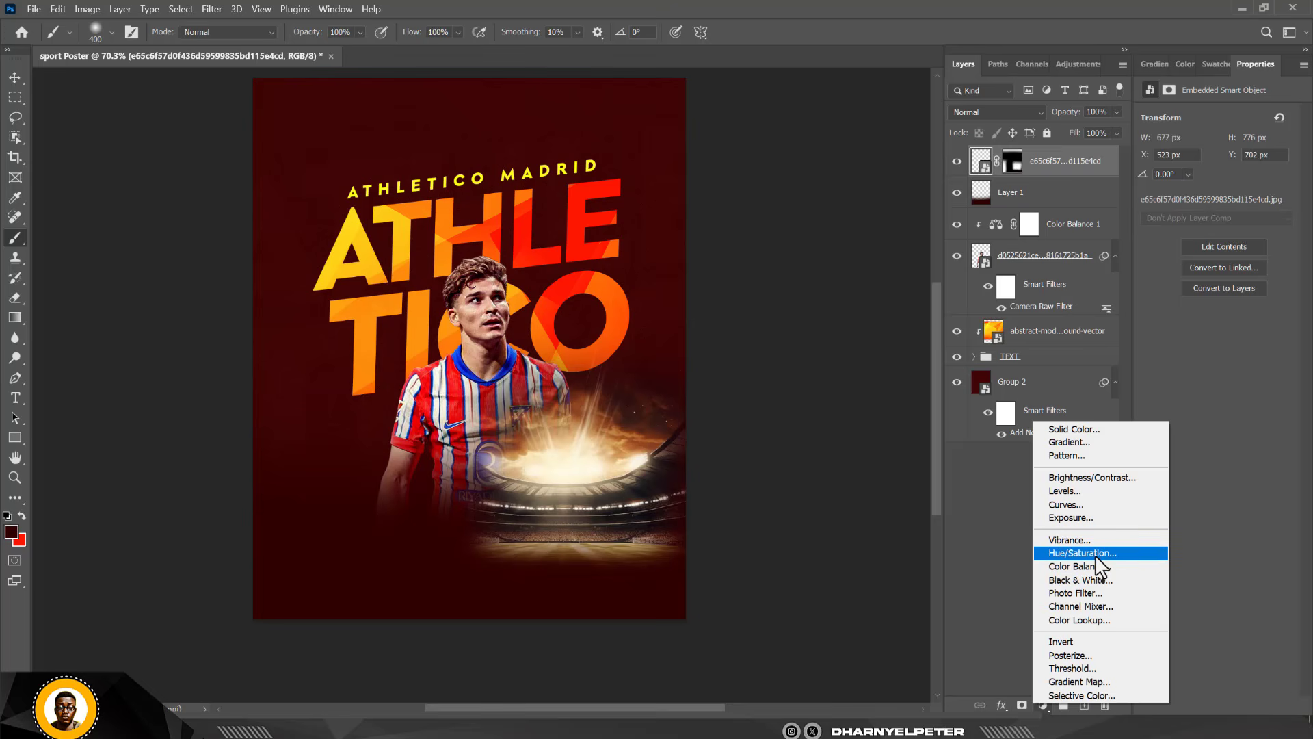
pyautogui.click(1096, 556)
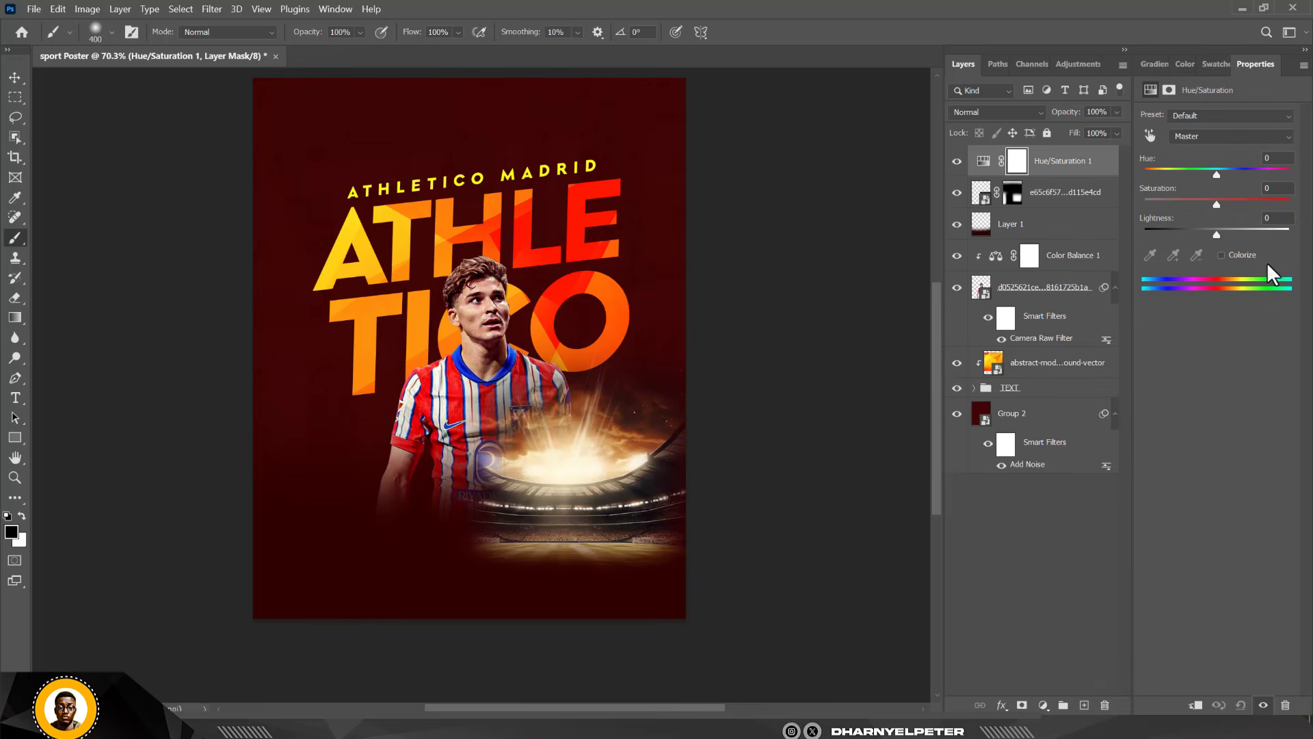
pyautogui.rightClick(1096, 166)
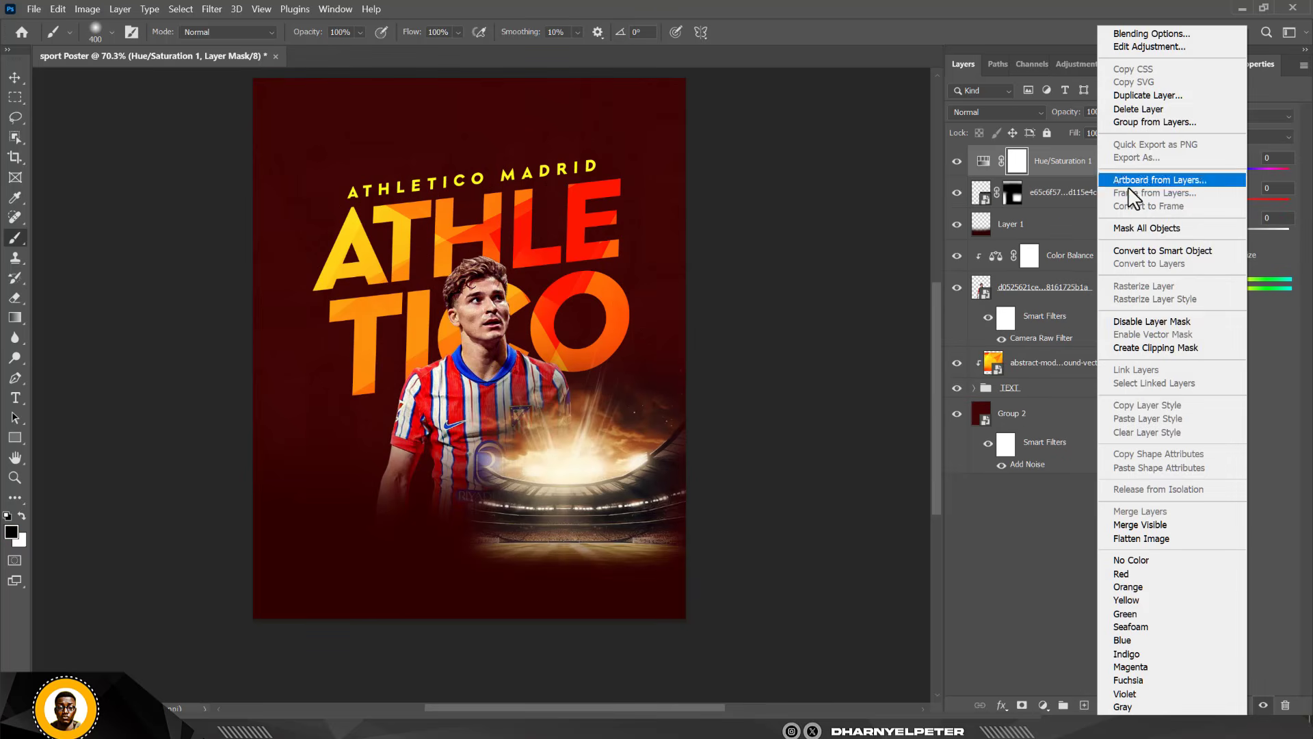
pyautogui.click(1162, 347)
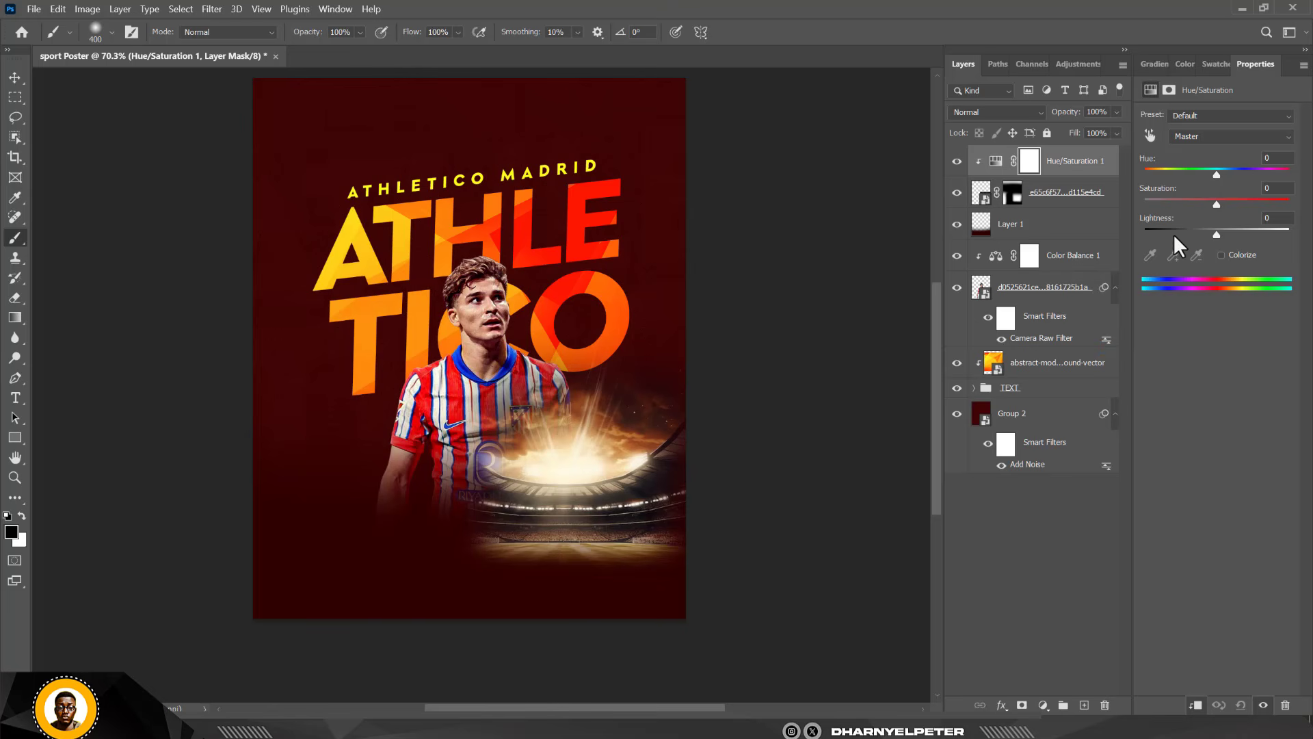
pyautogui.click(1220, 255)
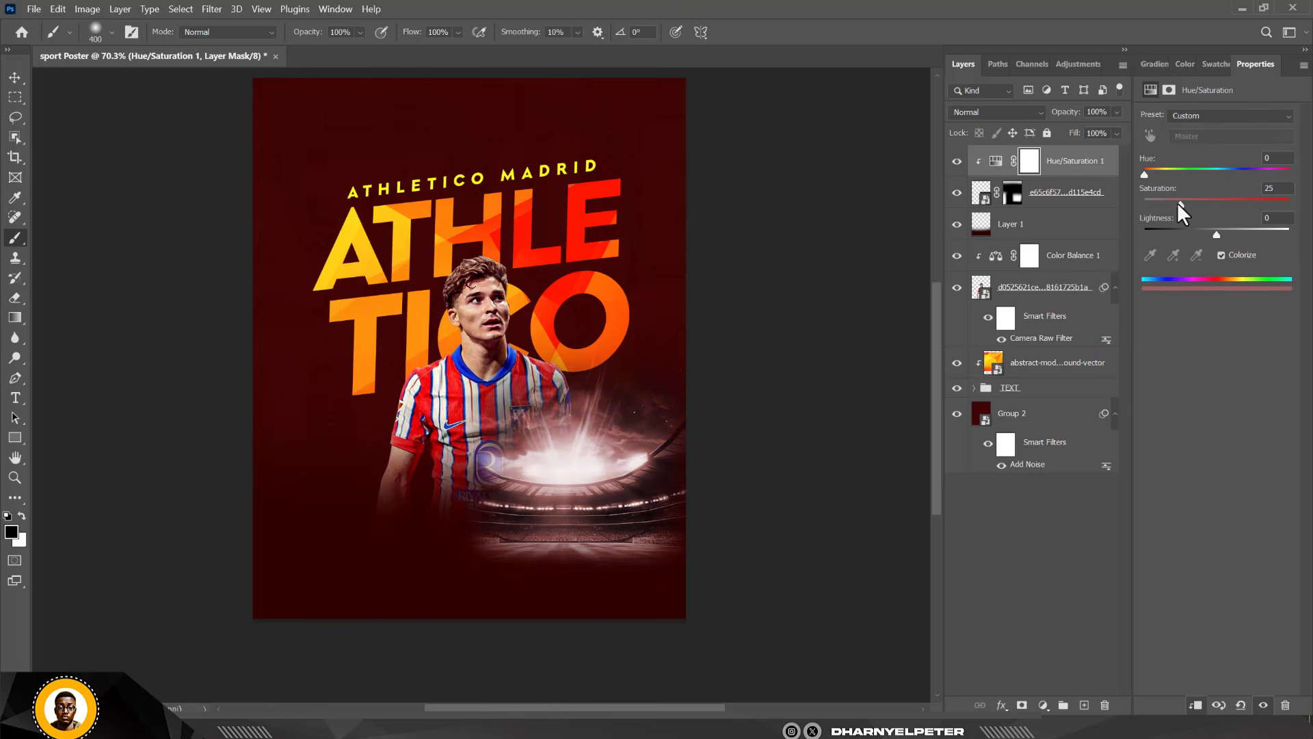
pyautogui.moveTo(1177, 202); pyautogui.dragTo(1304, 223)
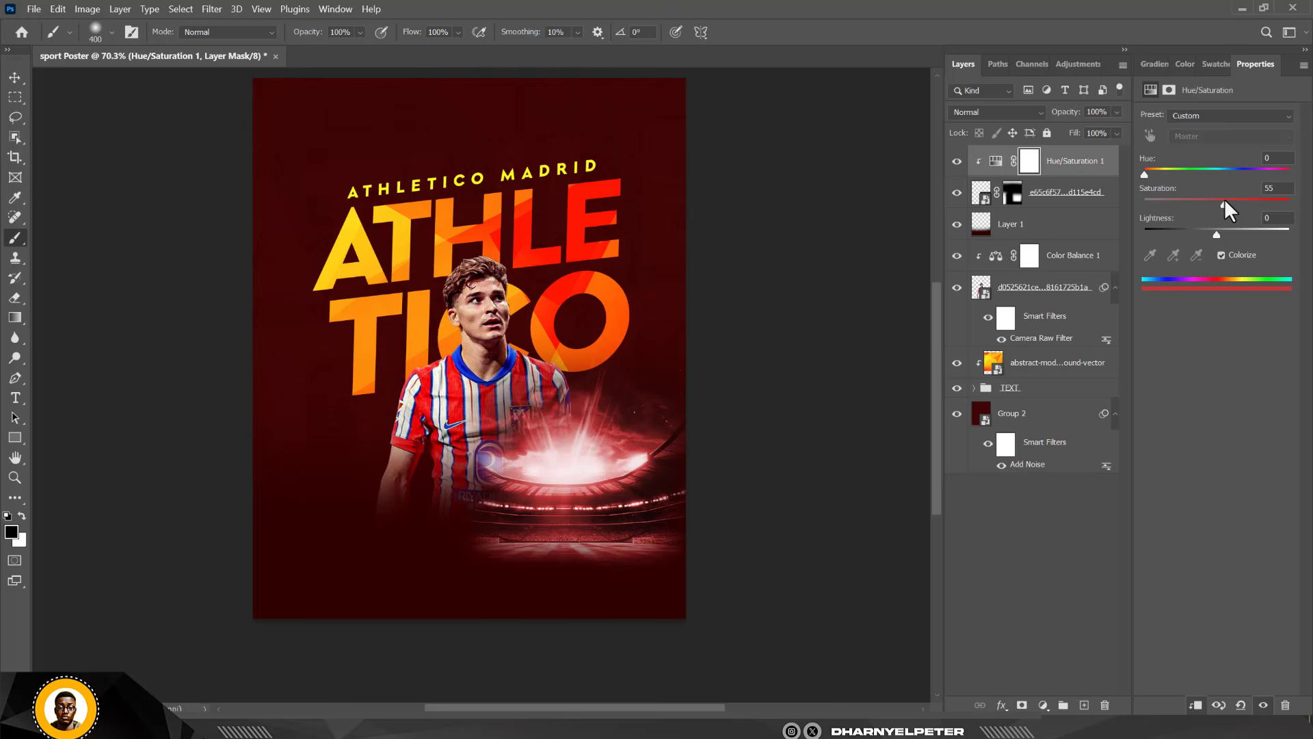
# - Apply a Gaussian Blur with a 3.8 pixel radius to the stadium image
pyautogui.click(981, 193)
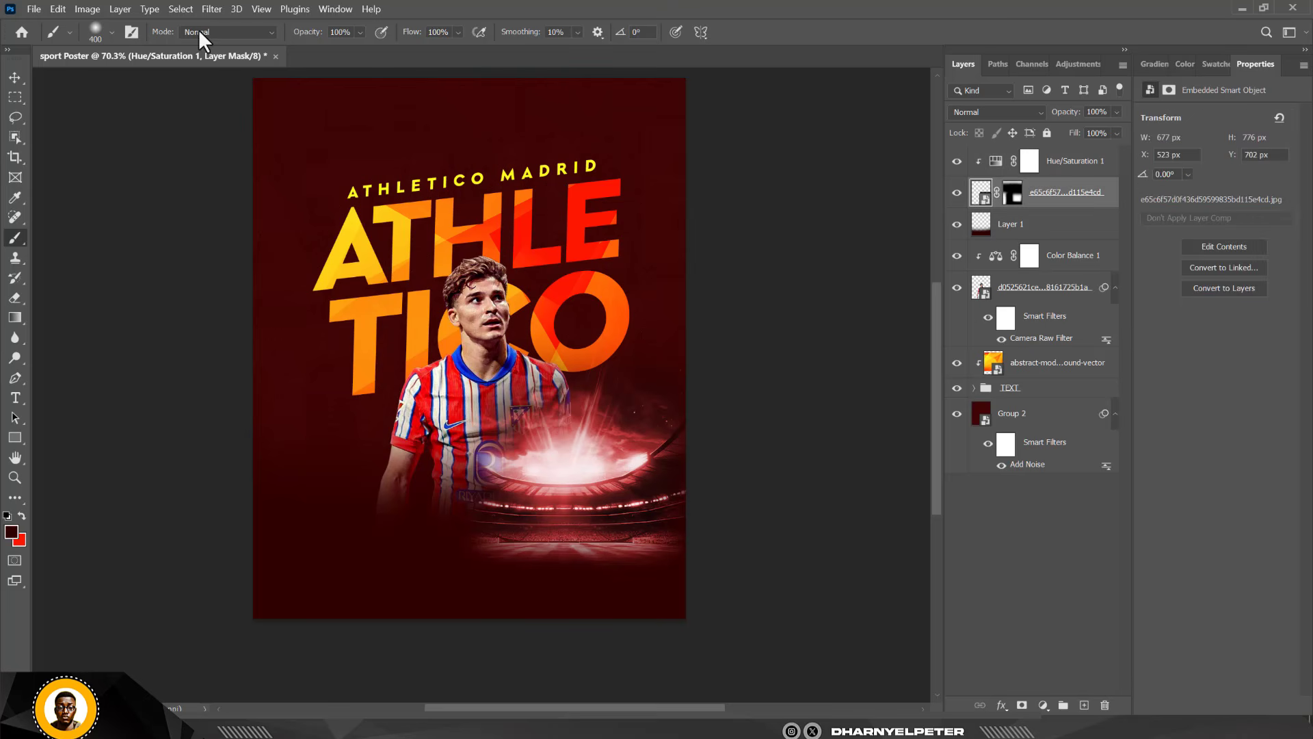
pyautogui.click(208, 8)
pyautogui.moveTo(248, 186)
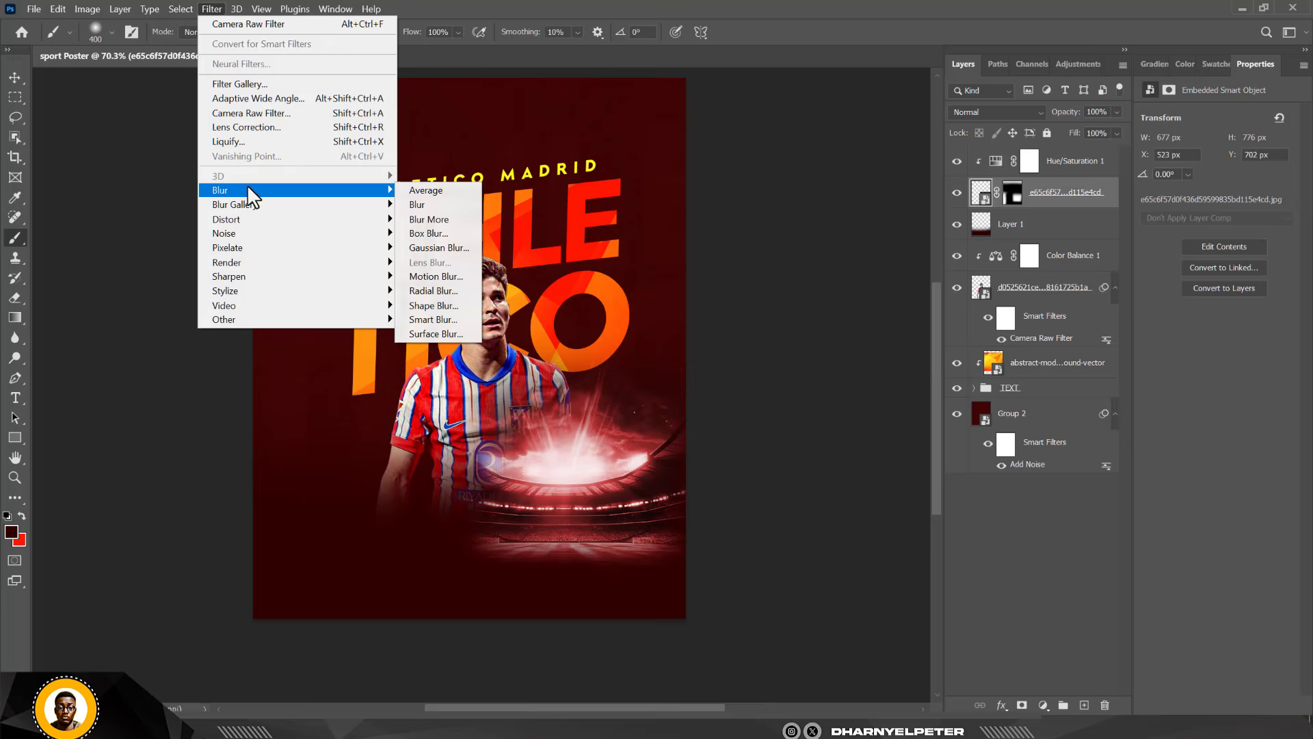
pyautogui.click(441, 249)
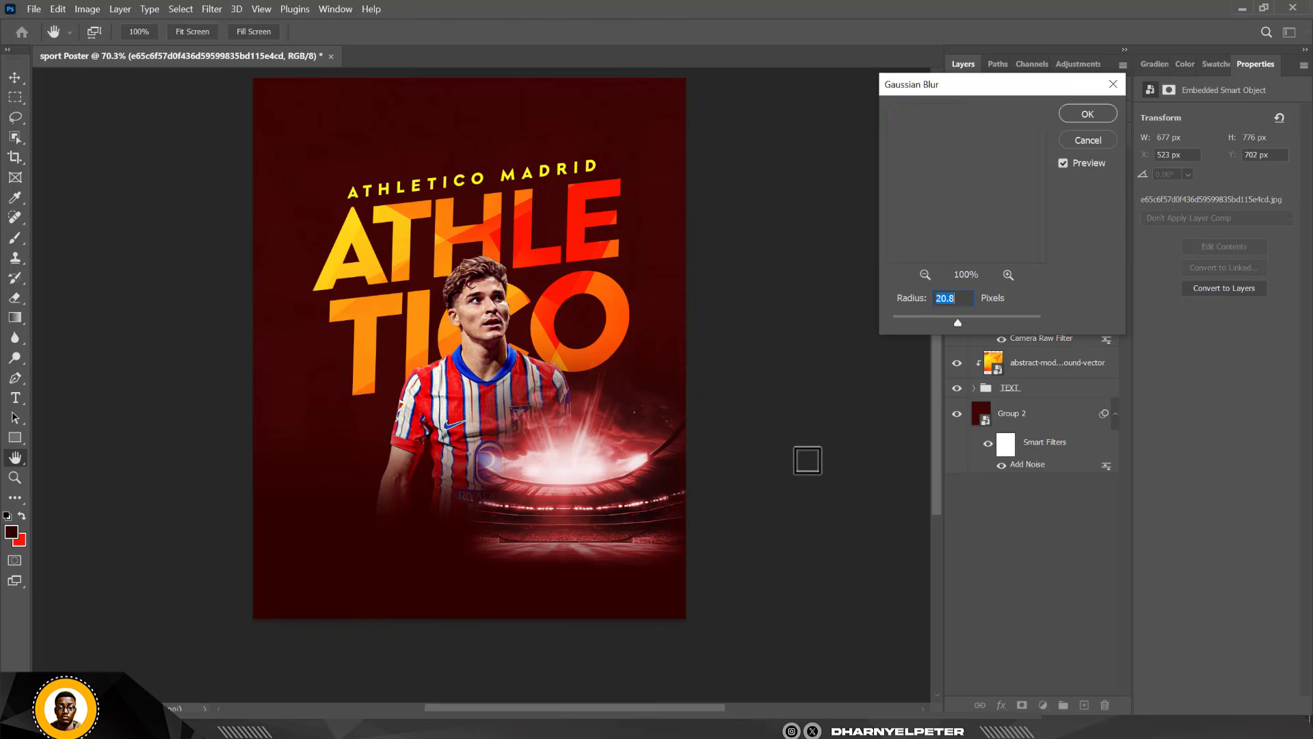
pyautogui.click(921, 315)
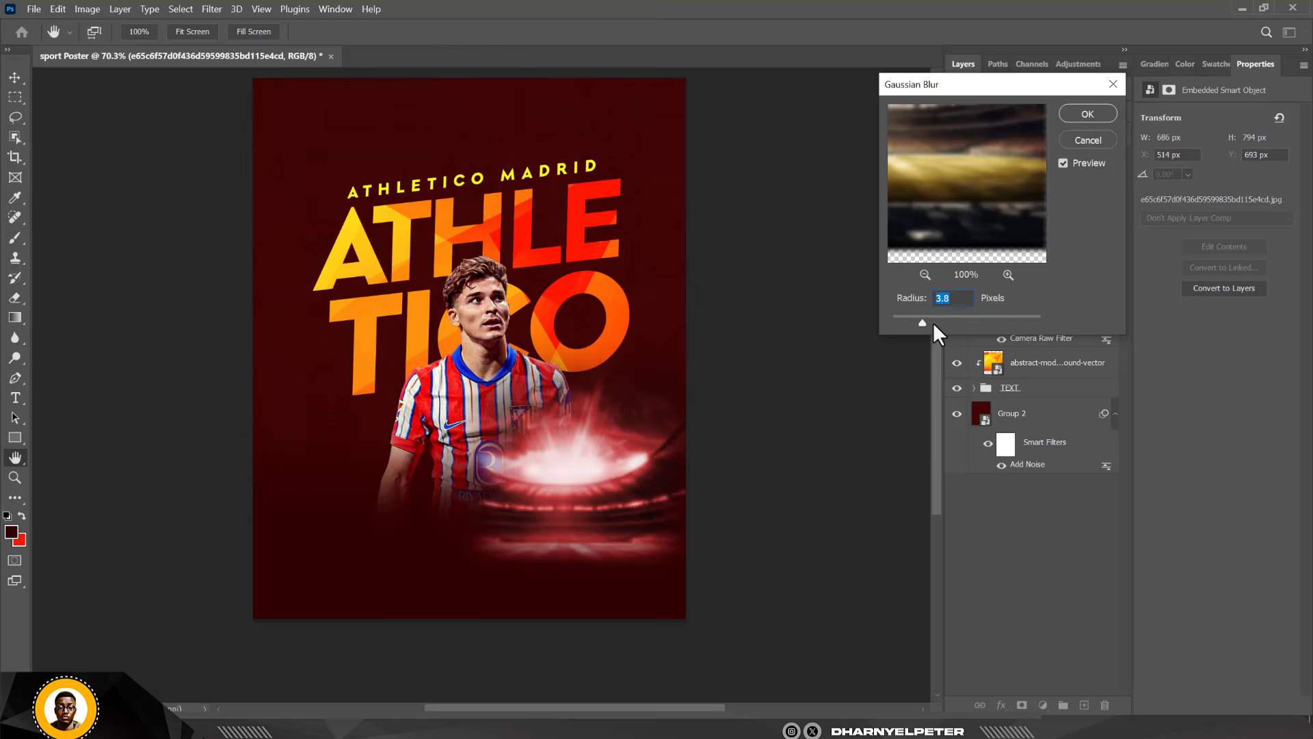
pyautogui.click(1092, 114)
pyautogui.press('b')
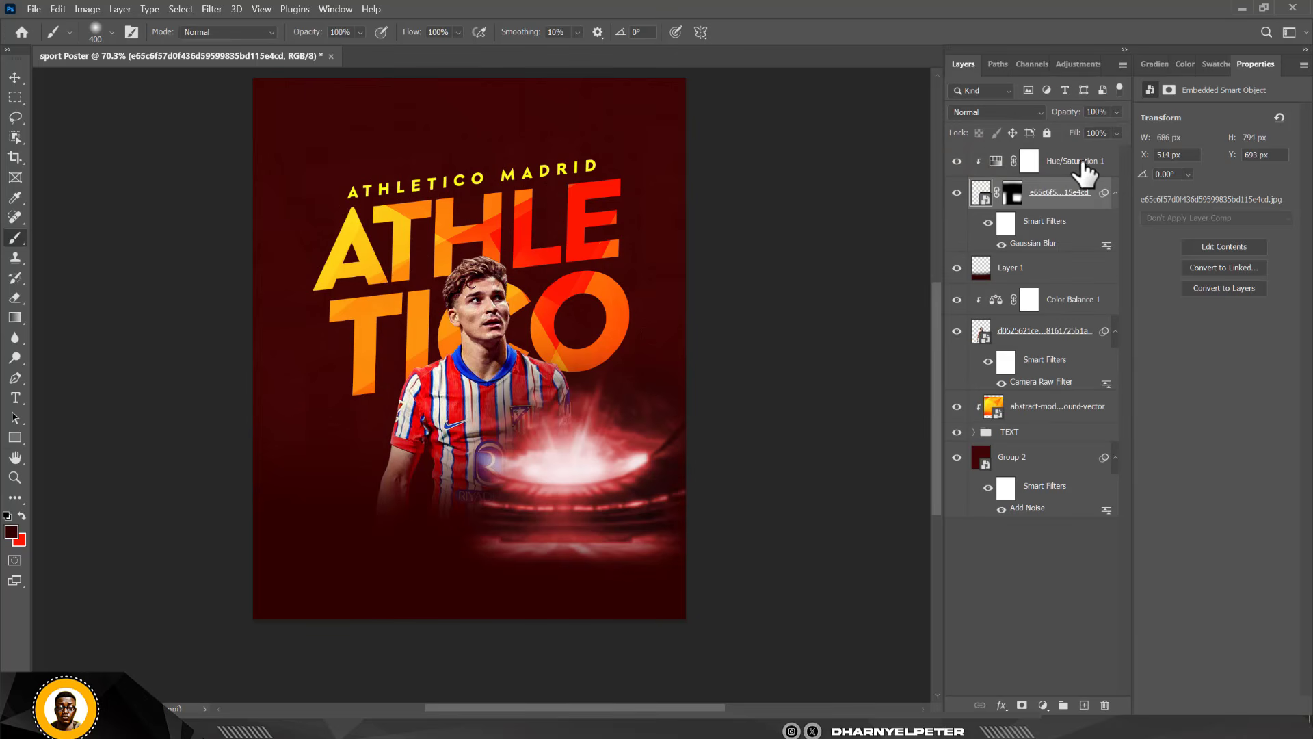
# - Group the stadium image with its Hue/Saturation layer and set the group's opacity to 63%
pyautogui.click(1088, 164)
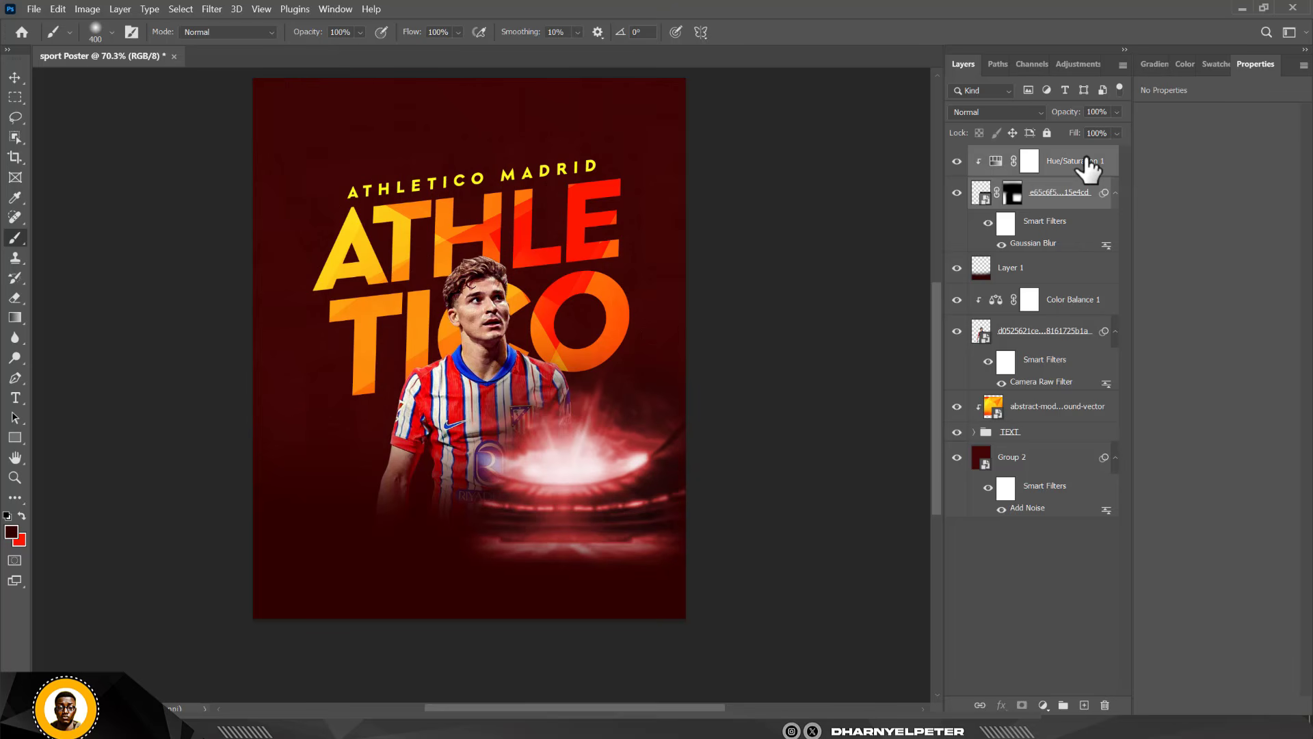
pyautogui.hotkey('ctrl', 'g')
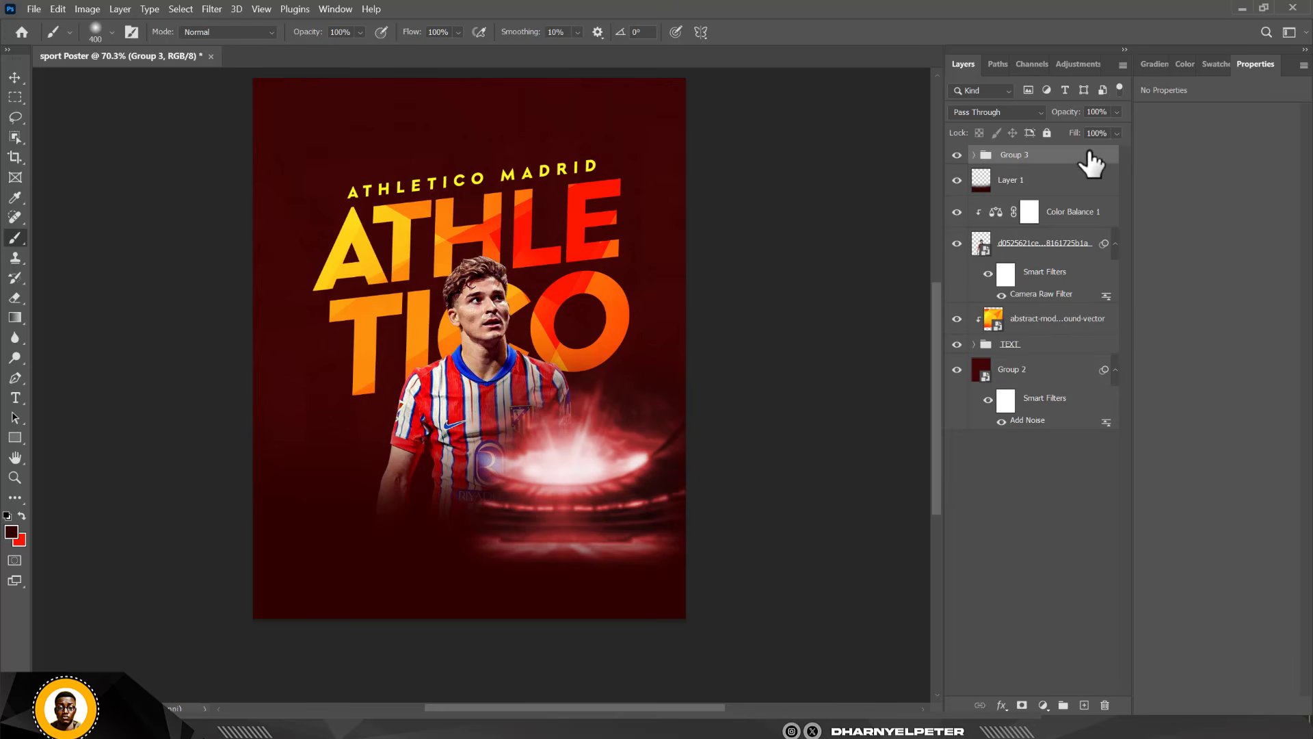
pyautogui.click(1116, 111)
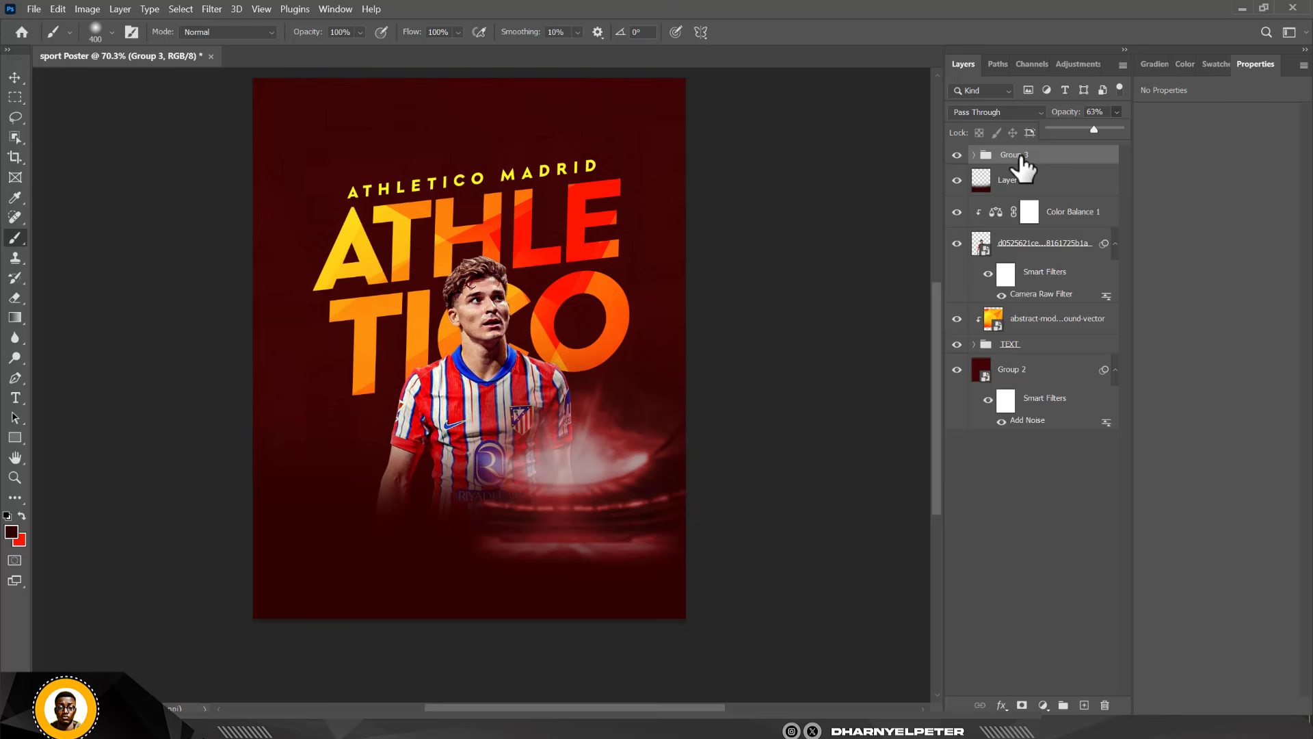
# - Paint out the stadium's bright glow over the player on its layer mask, and shift the stadium group slightly down
pyautogui.click(974, 155)
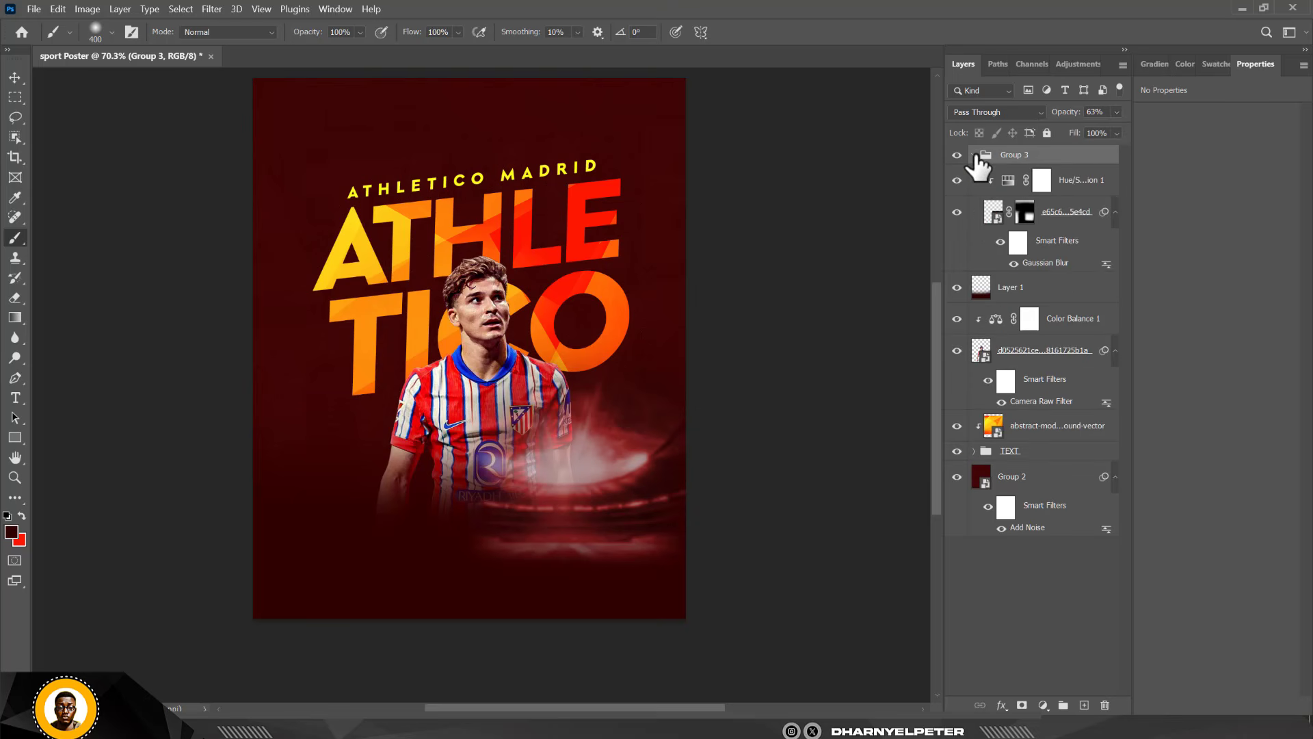
pyautogui.click(1022, 213)
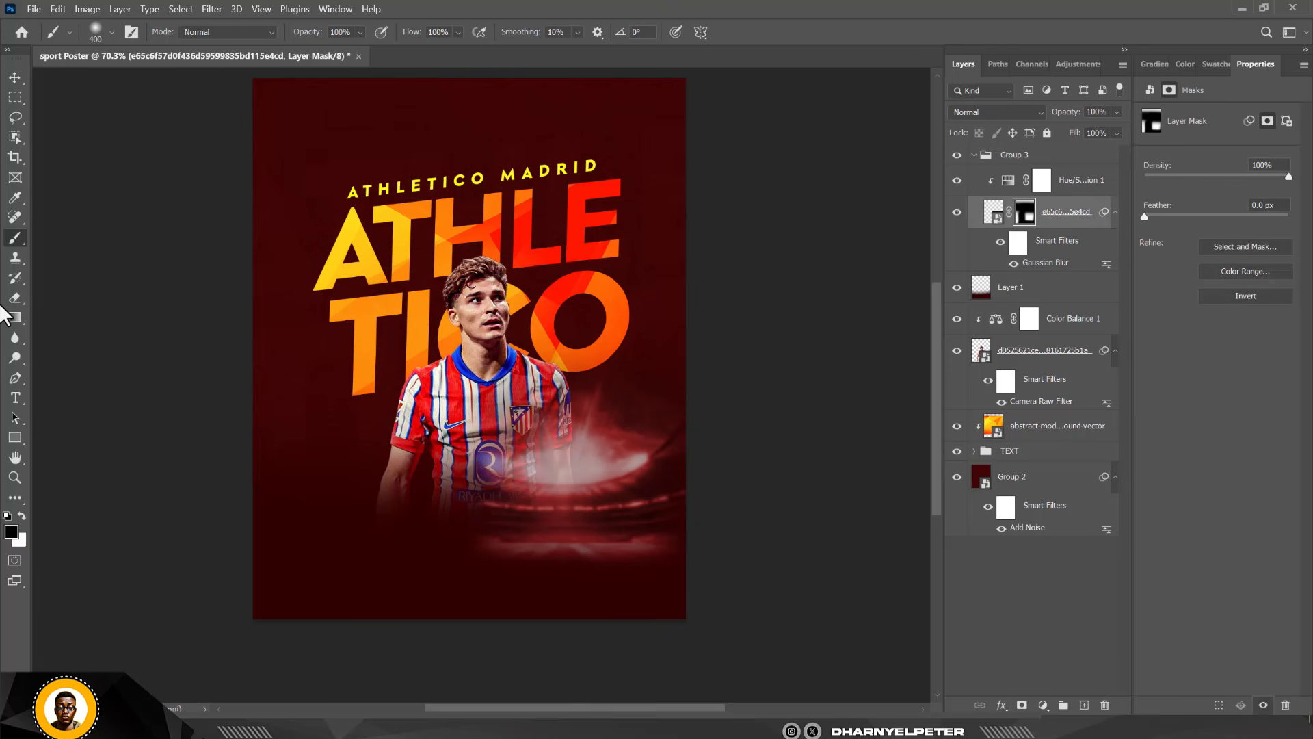
pyautogui.moveTo(459, 379)
pyautogui.mouseDown()
pyautogui.moveTo(767, 383)
pyautogui.moveTo(688, 379)
pyautogui.moveTo(552, 413)
pyautogui.moveTo(795, 405)
pyautogui.moveTo(283, 402)
pyautogui.moveTo(341, 418)
pyautogui.moveTo(627, 417)
pyautogui.mouseUp()
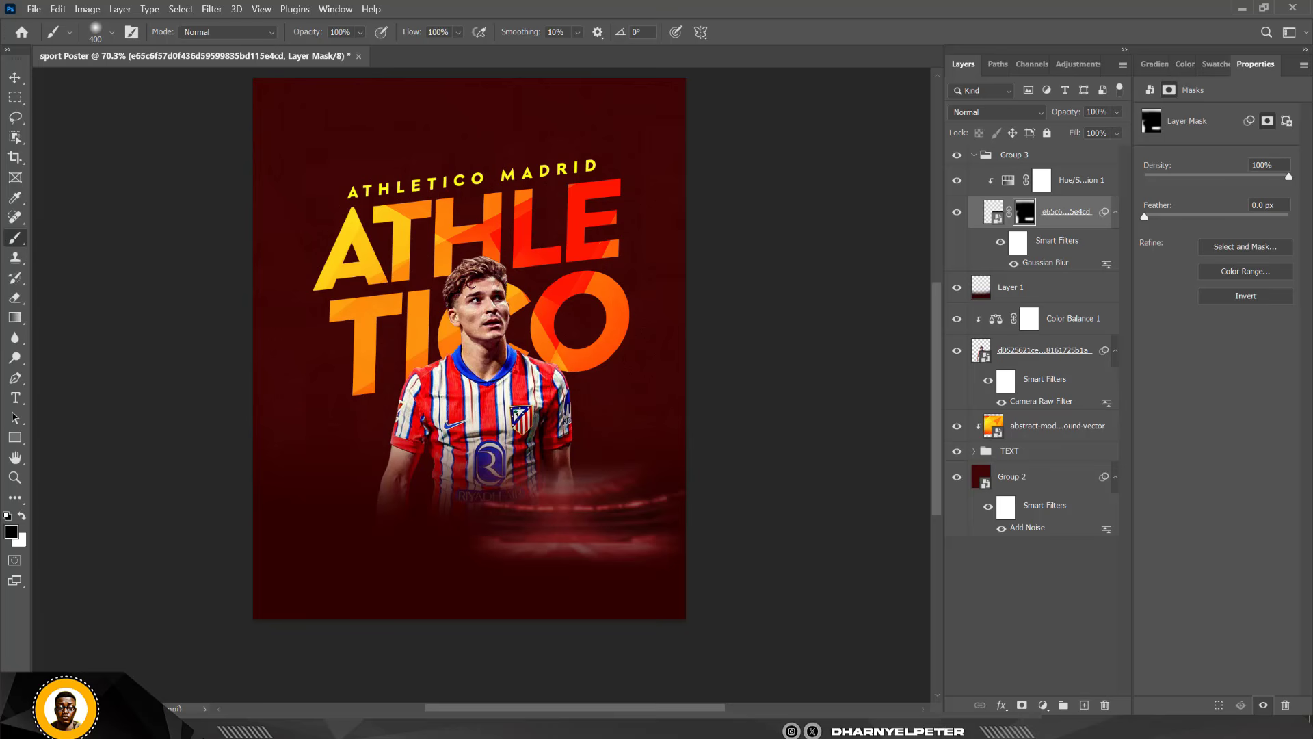
pyautogui.click(15, 78)
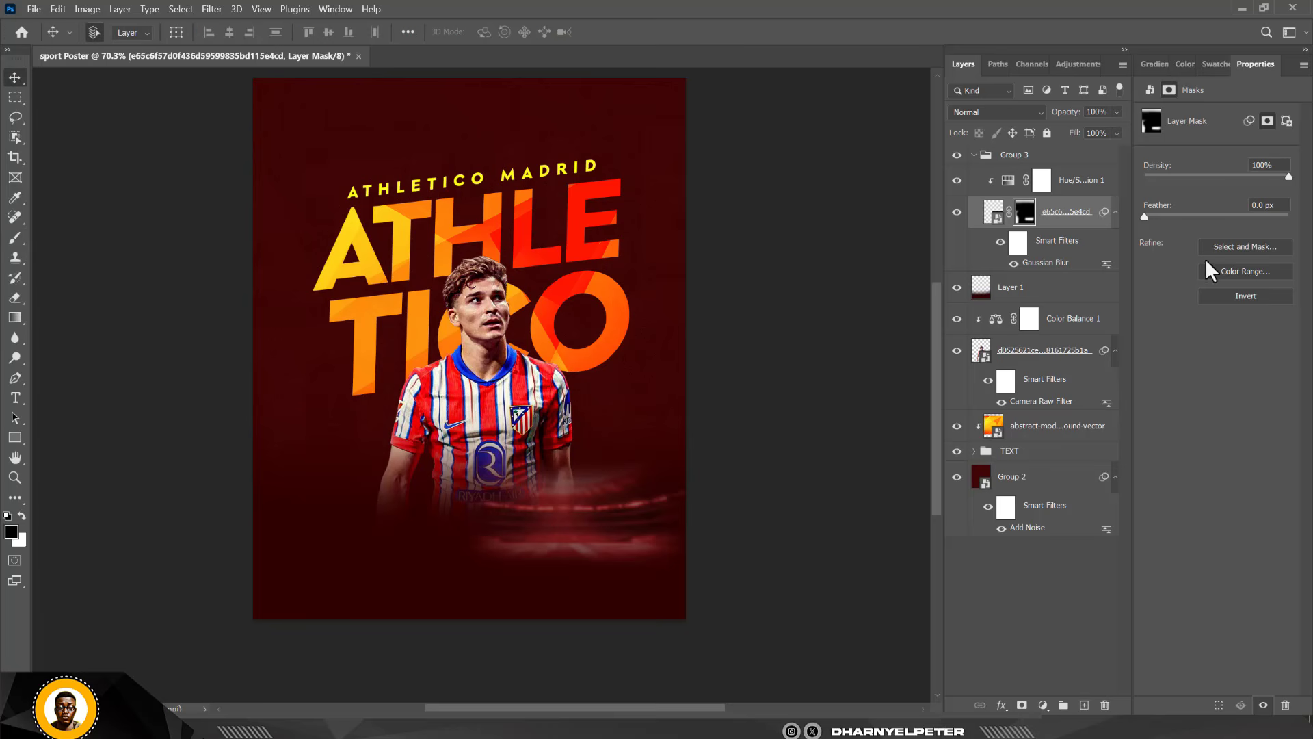
pyautogui.click(973, 156)
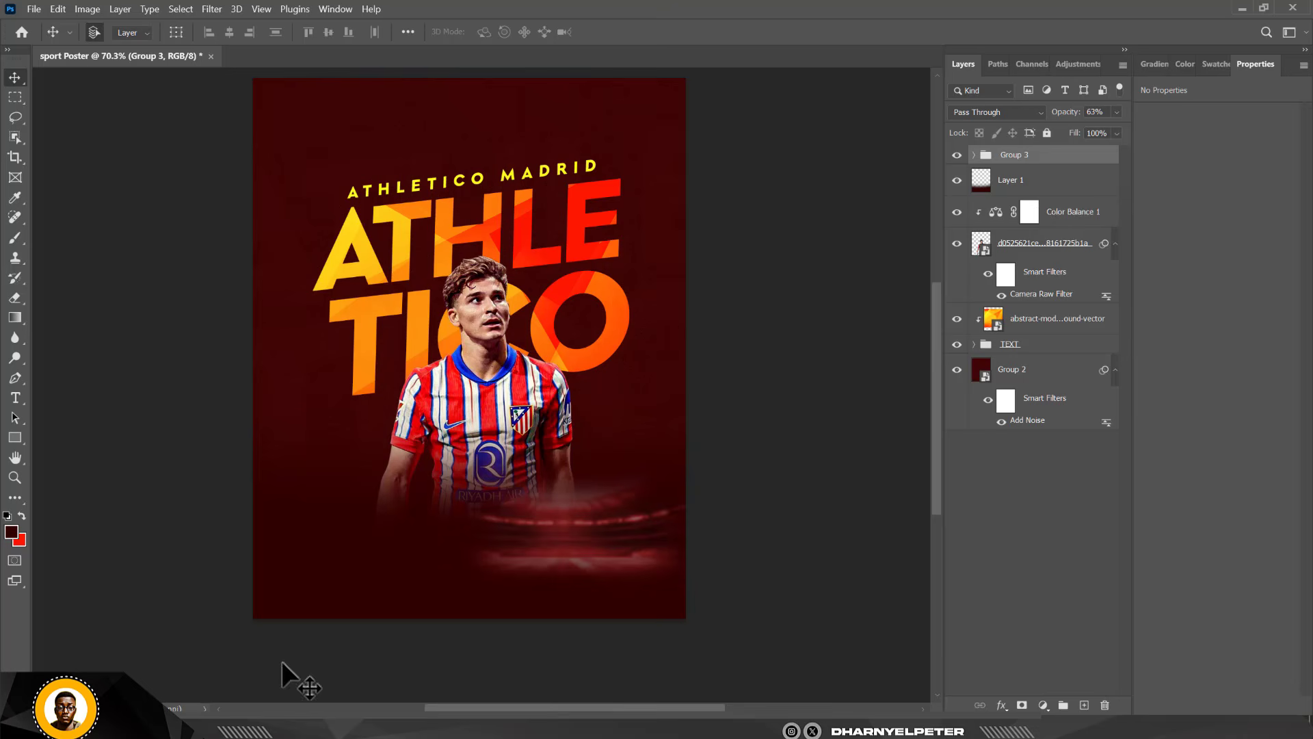
# - Place the dribbling player image from the ALVAREZ folder and scale it to about 13.42% over the blurred stadium
pyautogui.moveTo(302, 727)
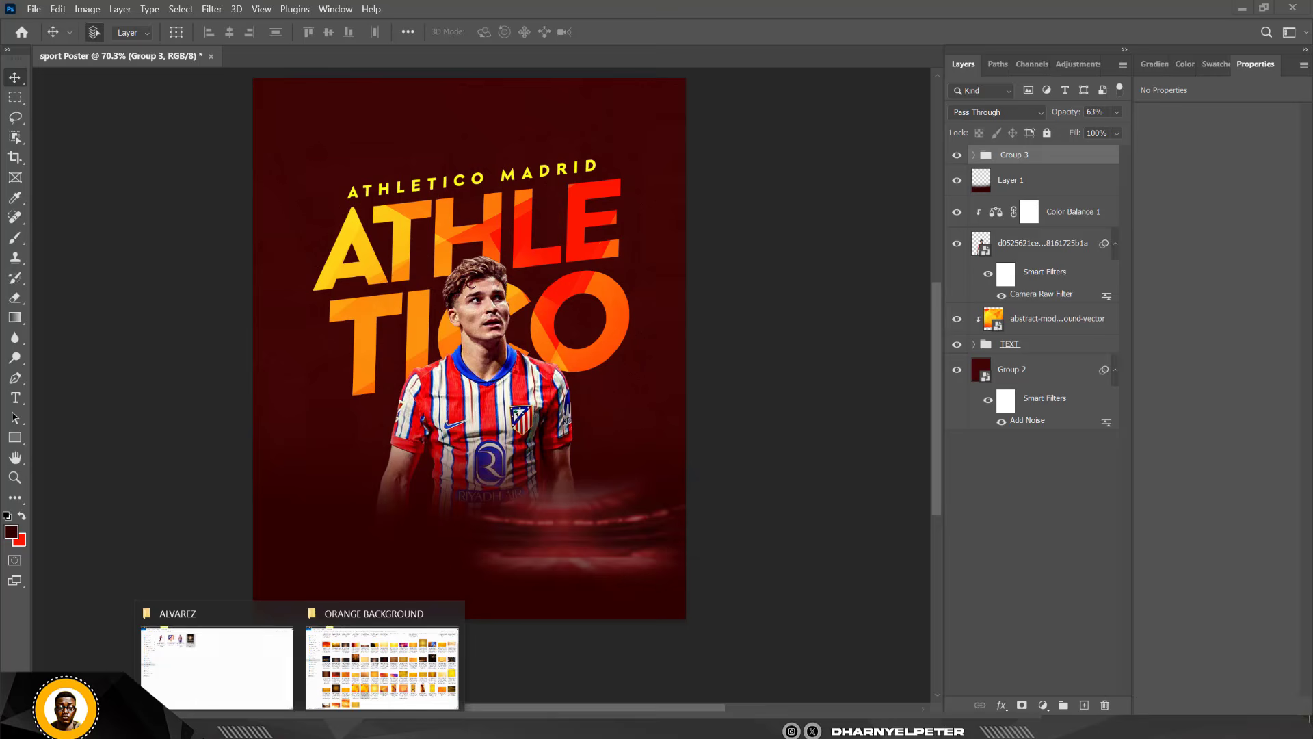
pyautogui.click(194, 649)
pyautogui.moveTo(170, 113); pyautogui.dragTo(601, 513)
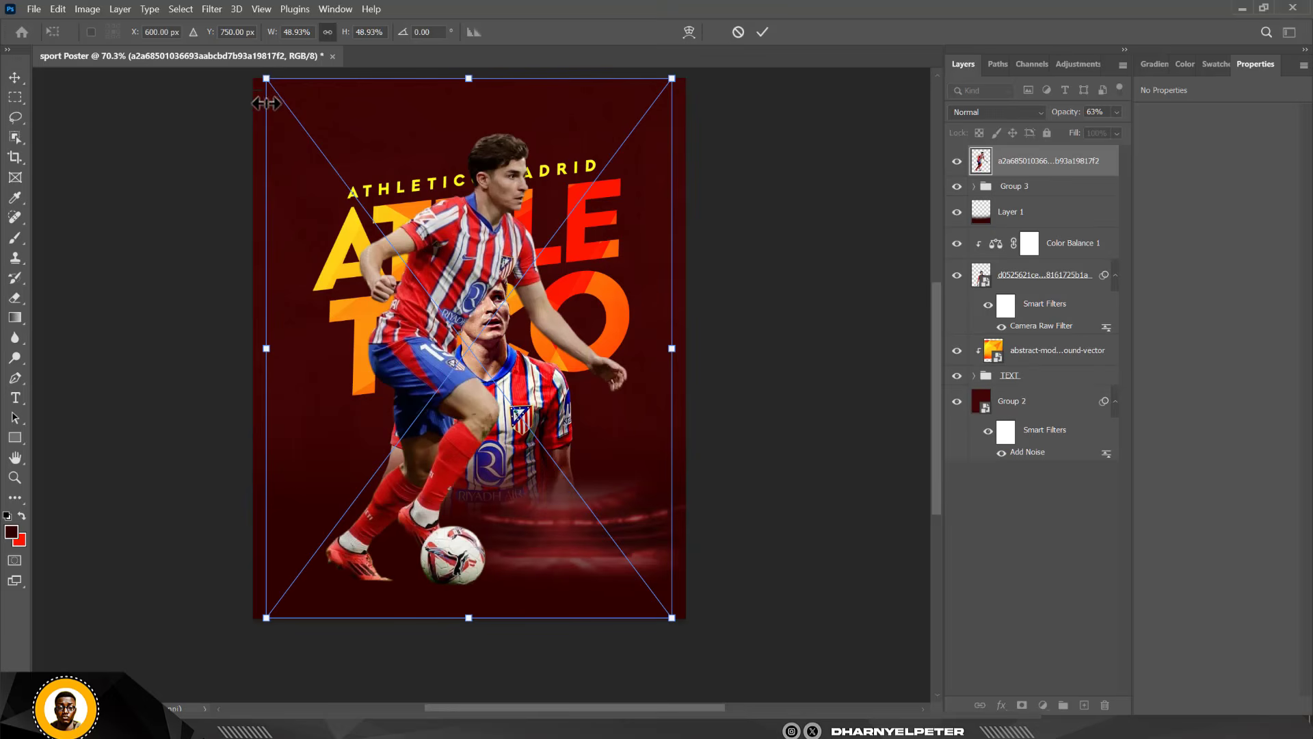
pyautogui.moveTo(266, 78); pyautogui.dragTo(576, 490)
pyautogui.moveTo(628, 527); pyautogui.dragTo(601, 490)
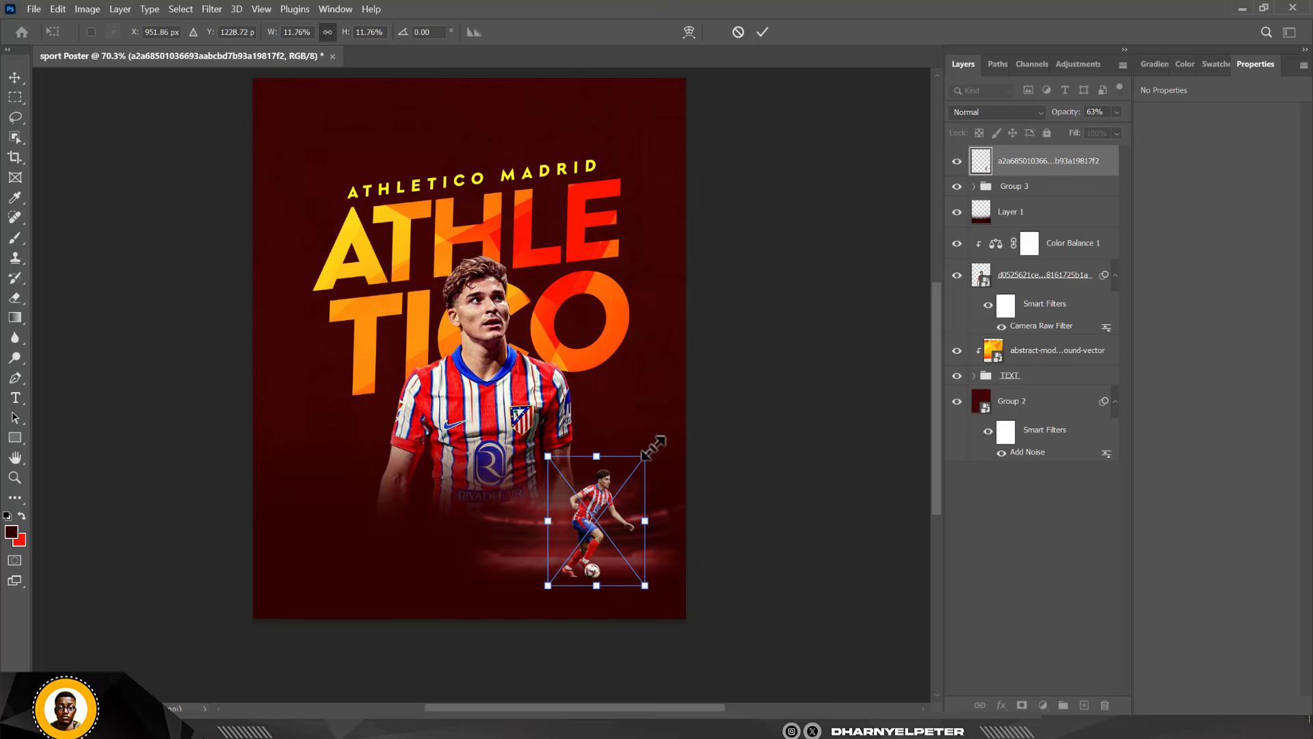
pyautogui.moveTo(653, 447); pyautogui.dragTo(660, 438)
pyautogui.moveTo(610, 518); pyautogui.dragTo(609, 504)
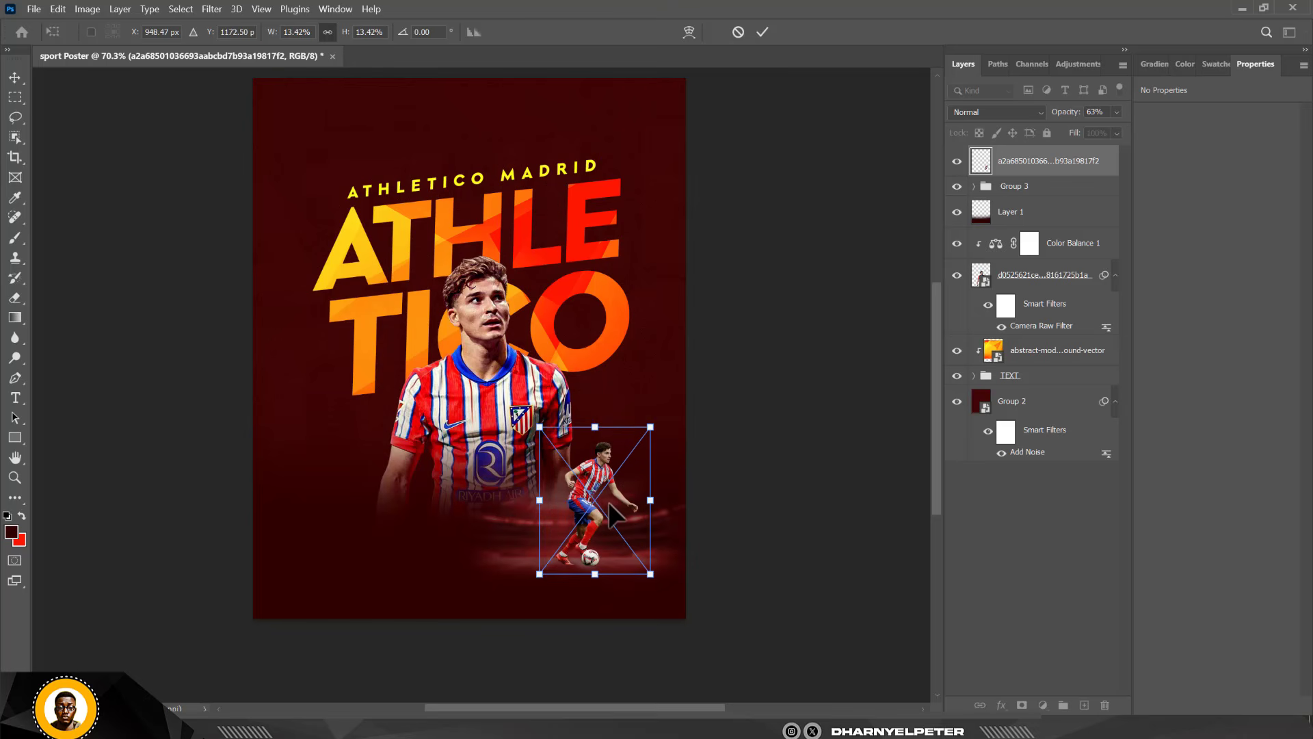
pyautogui.press('Return')
# - Apply a Camera Raw Filter to the small player with Texture +55, Shadows +31, Contrast +32, Highlights -34, Blacks -34 and slightly raised Clarity
pyautogui.scroll(4, 578, 581)
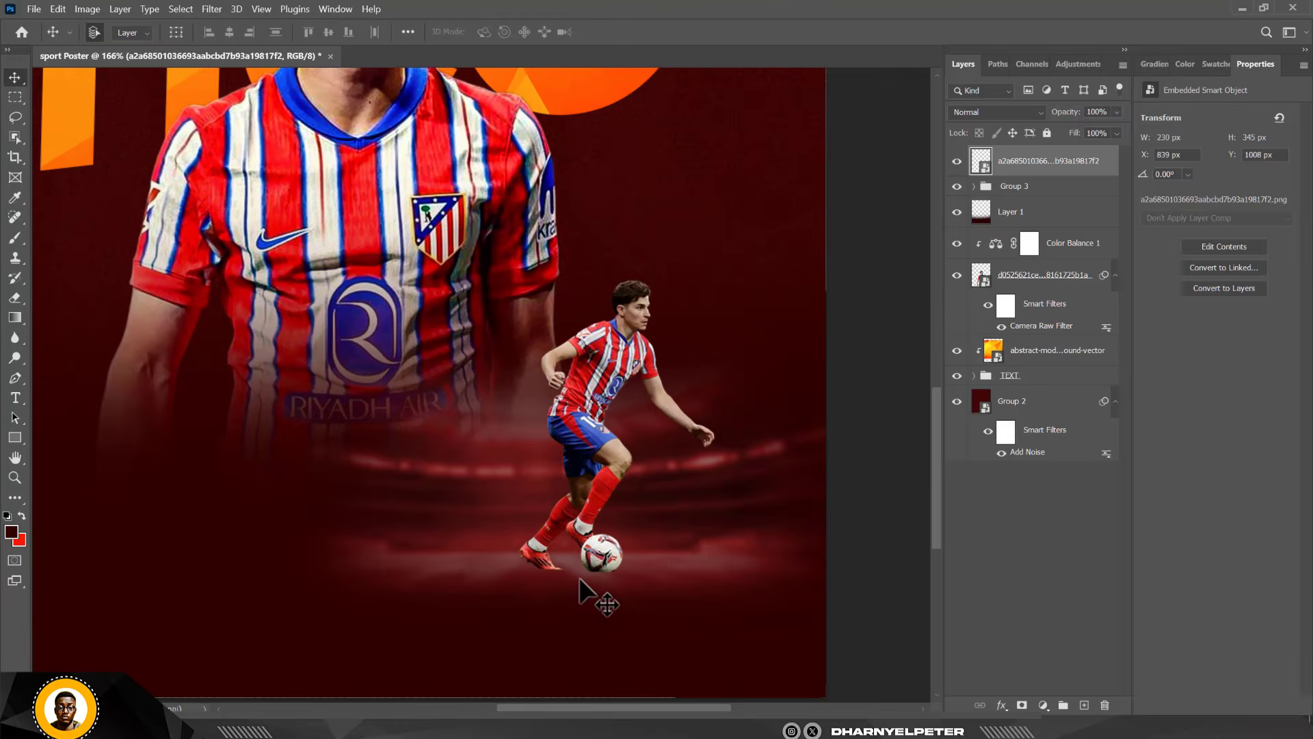
pyautogui.click(207, 8)
pyautogui.click(277, 113)
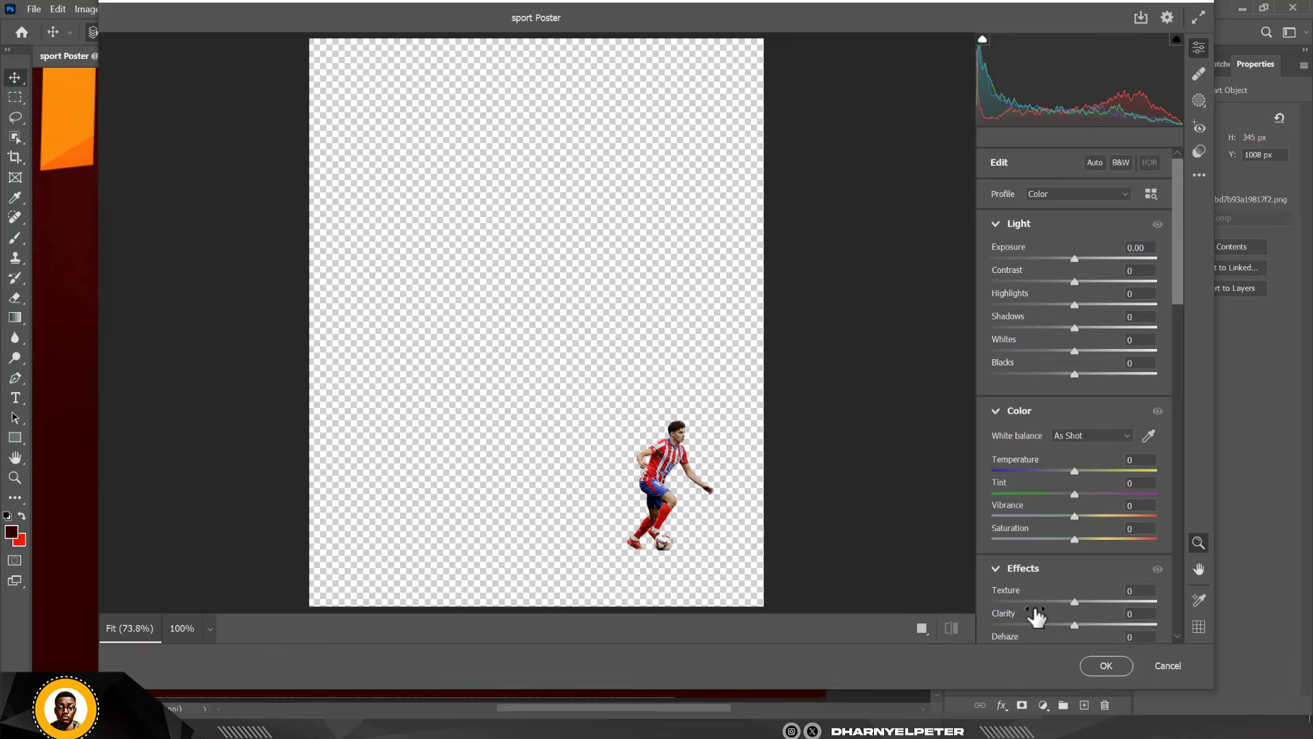
pyautogui.moveTo(1072, 600); pyautogui.dragTo(1120, 602)
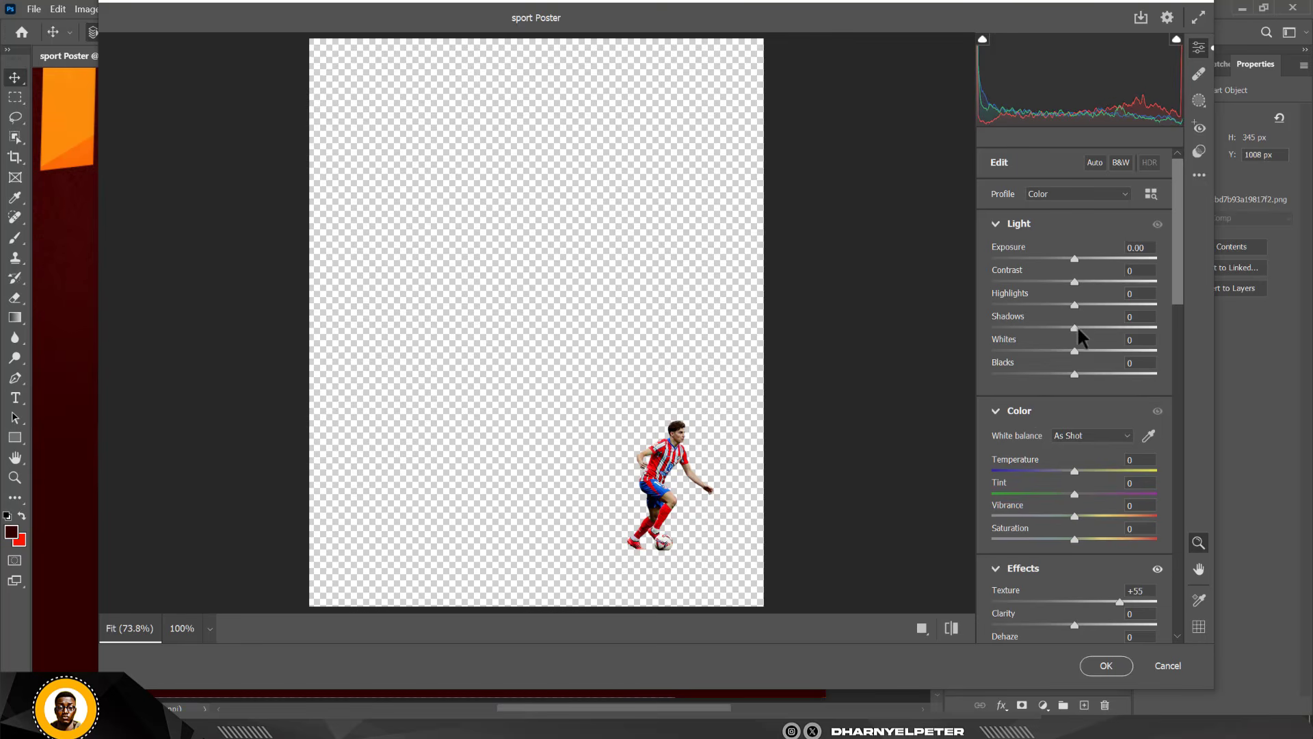
pyautogui.moveTo(1074, 328)
pyautogui.mouseDown()
pyautogui.moveTo(1120, 329)
pyautogui.moveTo(1036, 334)
pyautogui.moveTo(1121, 343)
pyautogui.moveTo(1077, 337)
pyautogui.moveTo(1097, 338)
pyautogui.mouseUp()
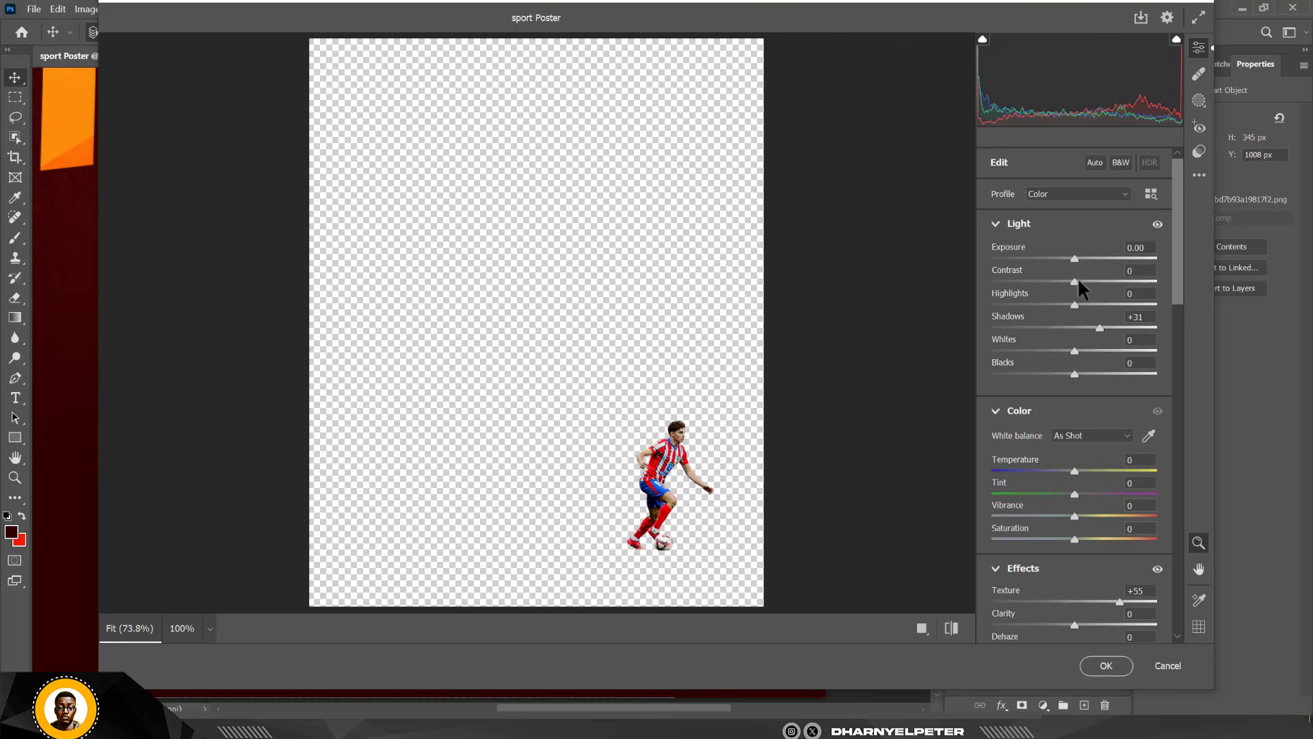
pyautogui.moveTo(1078, 280); pyautogui.dragTo(1047, 305)
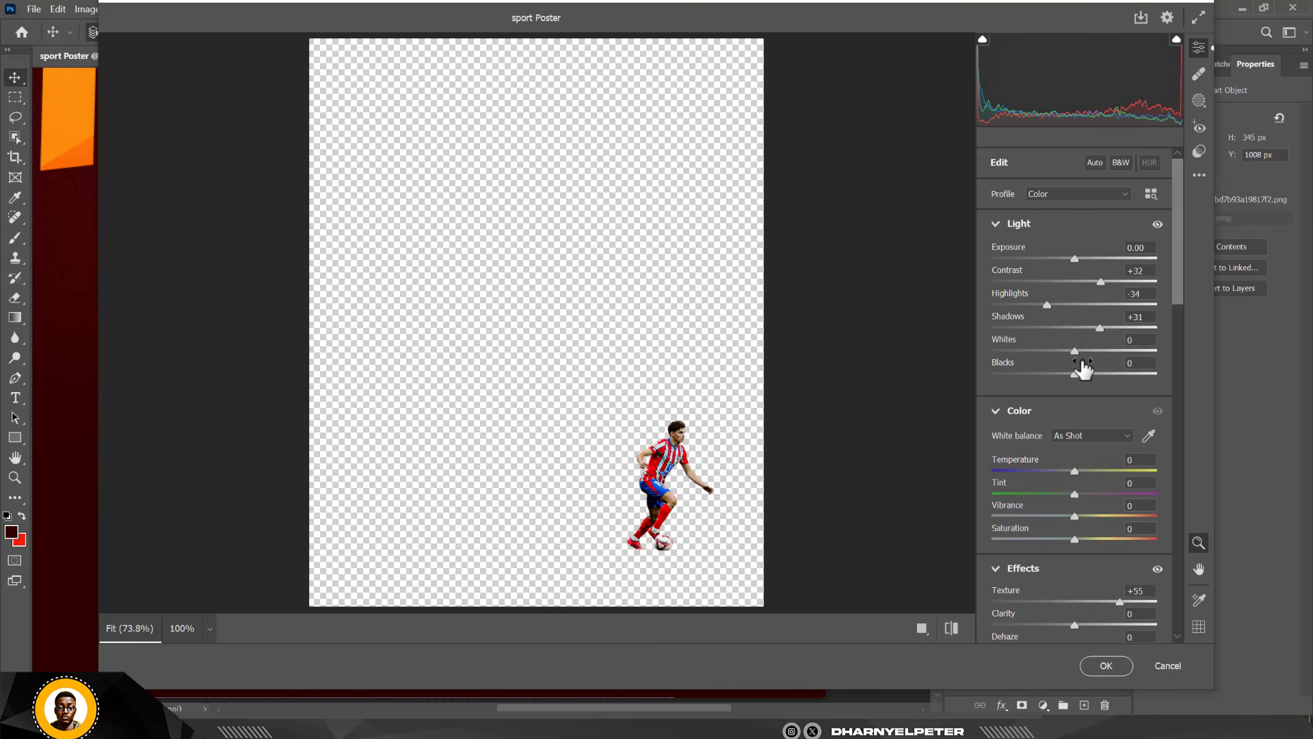
pyautogui.moveTo(1075, 373); pyautogui.dragTo(1047, 373)
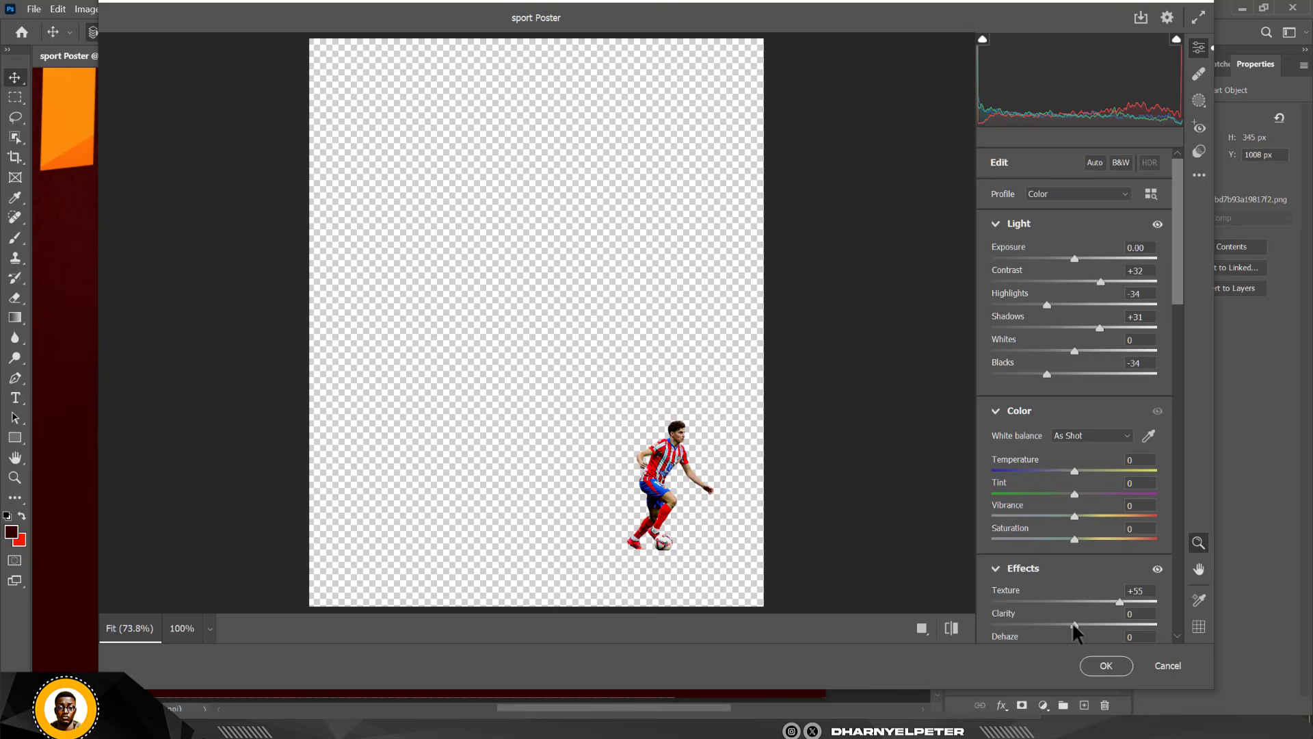
pyautogui.moveTo(1075, 628); pyautogui.dragTo(1088, 625)
pyautogui.click(1108, 666)
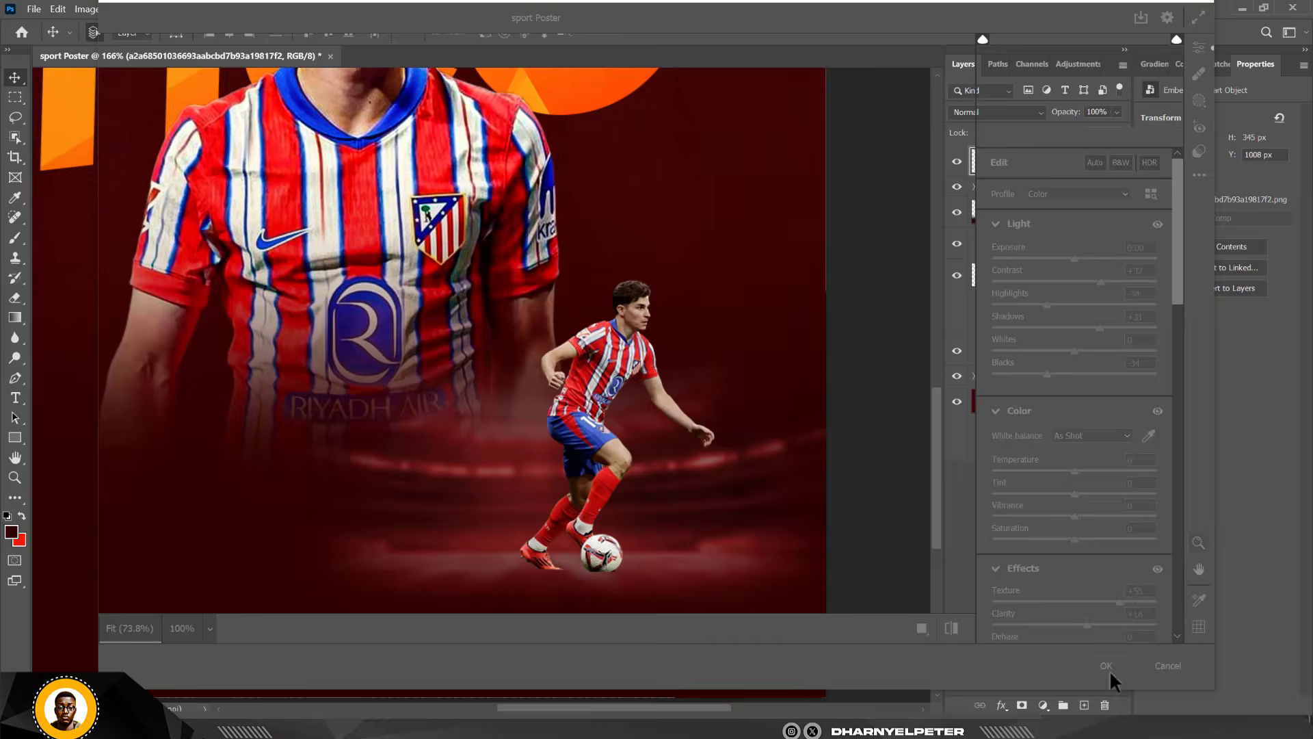
# - Add a layer mask to the small player and fade his boots and the ball's lower edge with a soft 80-pixel black brush
pyautogui.scroll(-2, 746, 405)
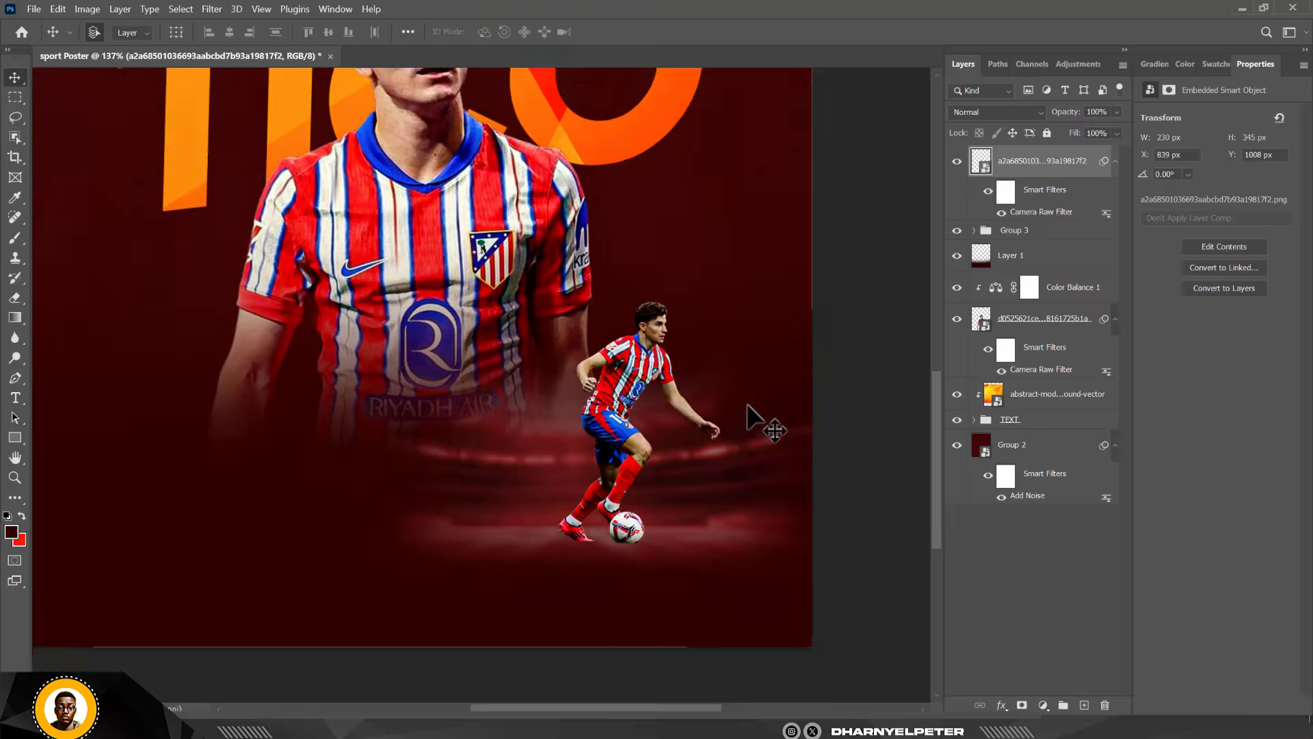
pyautogui.scroll(-3, 747, 403)
pyautogui.scroll(3, 695, 375)
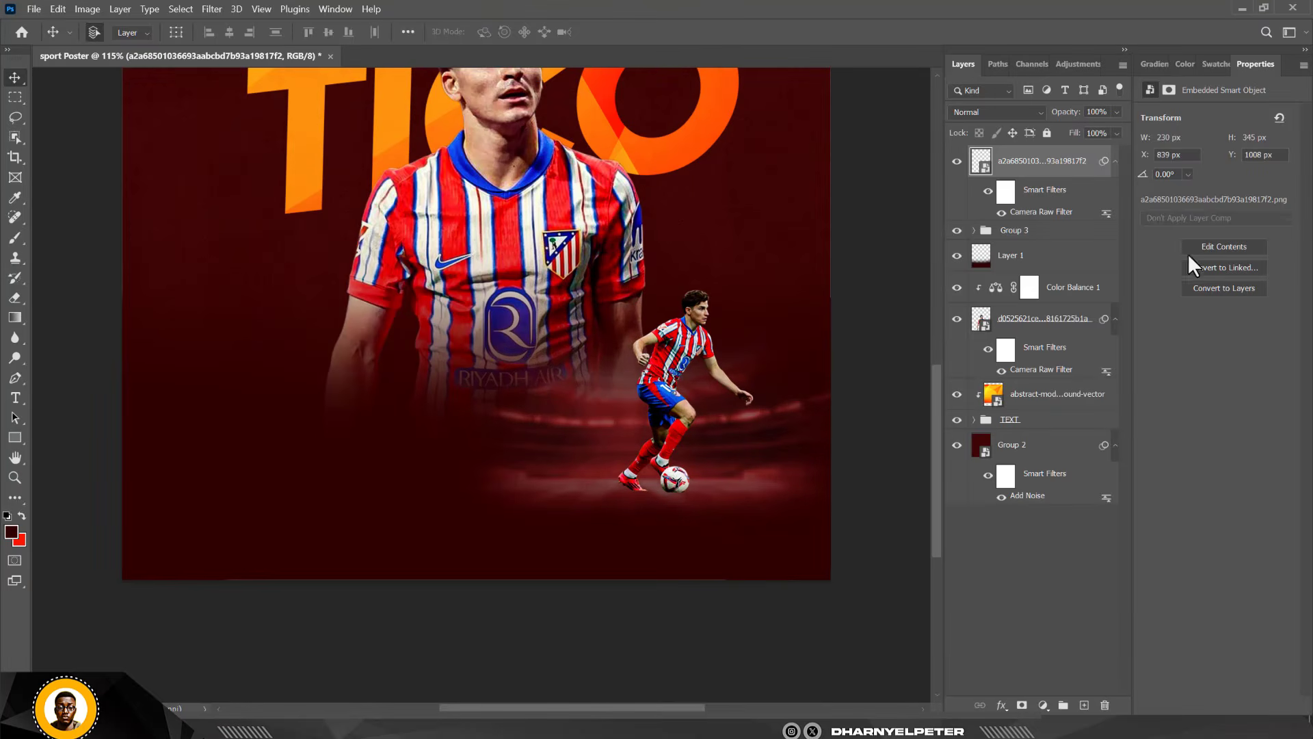
pyautogui.click(1022, 704)
pyautogui.scroll(3, 691, 503)
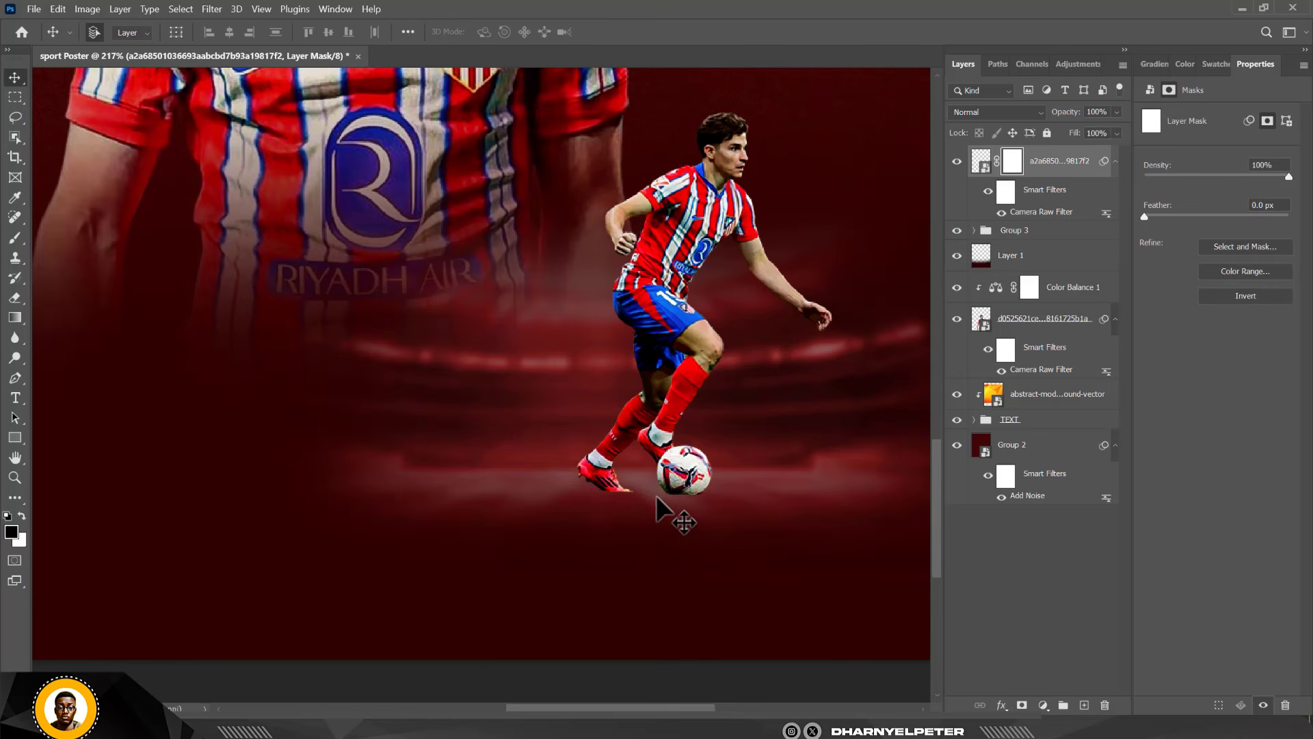
pyautogui.press('b')
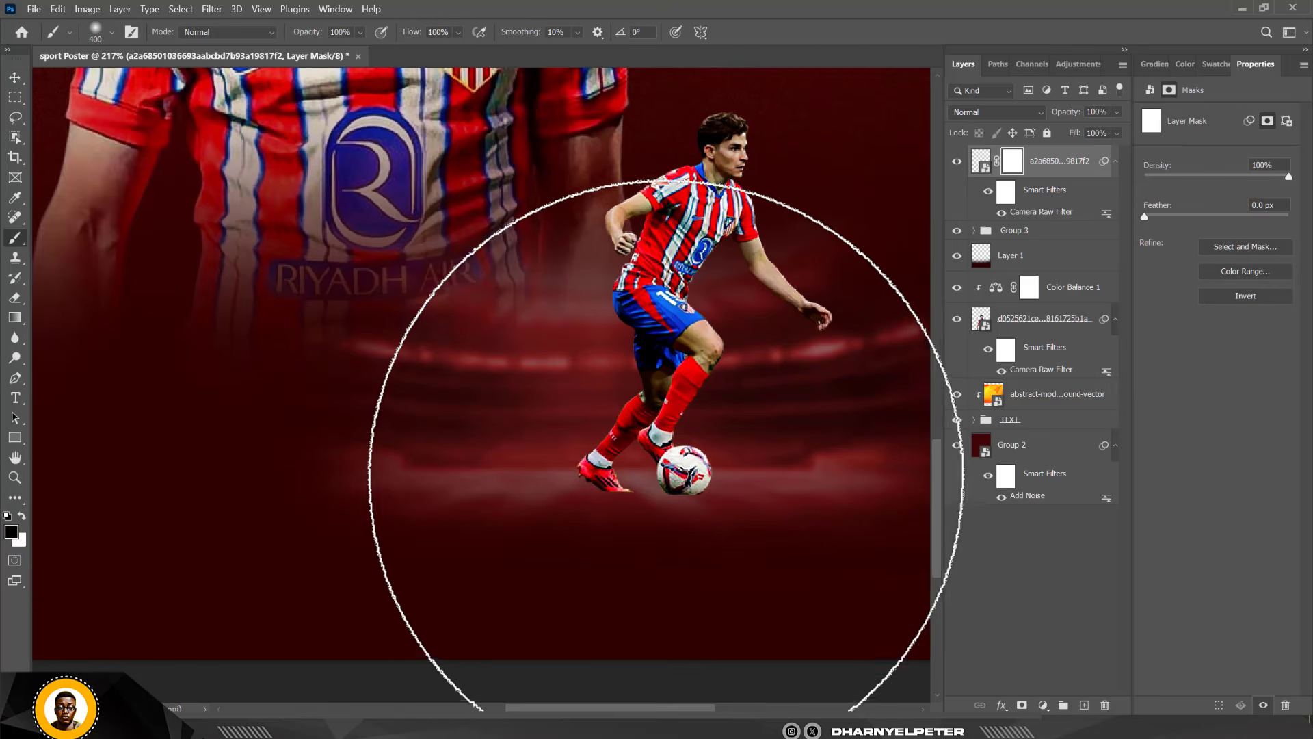
pyautogui.press('[')
pyautogui.press('[')
pyautogui.press('[')
pyautogui.press('[')
pyautogui.press('[')
pyautogui.press('[')
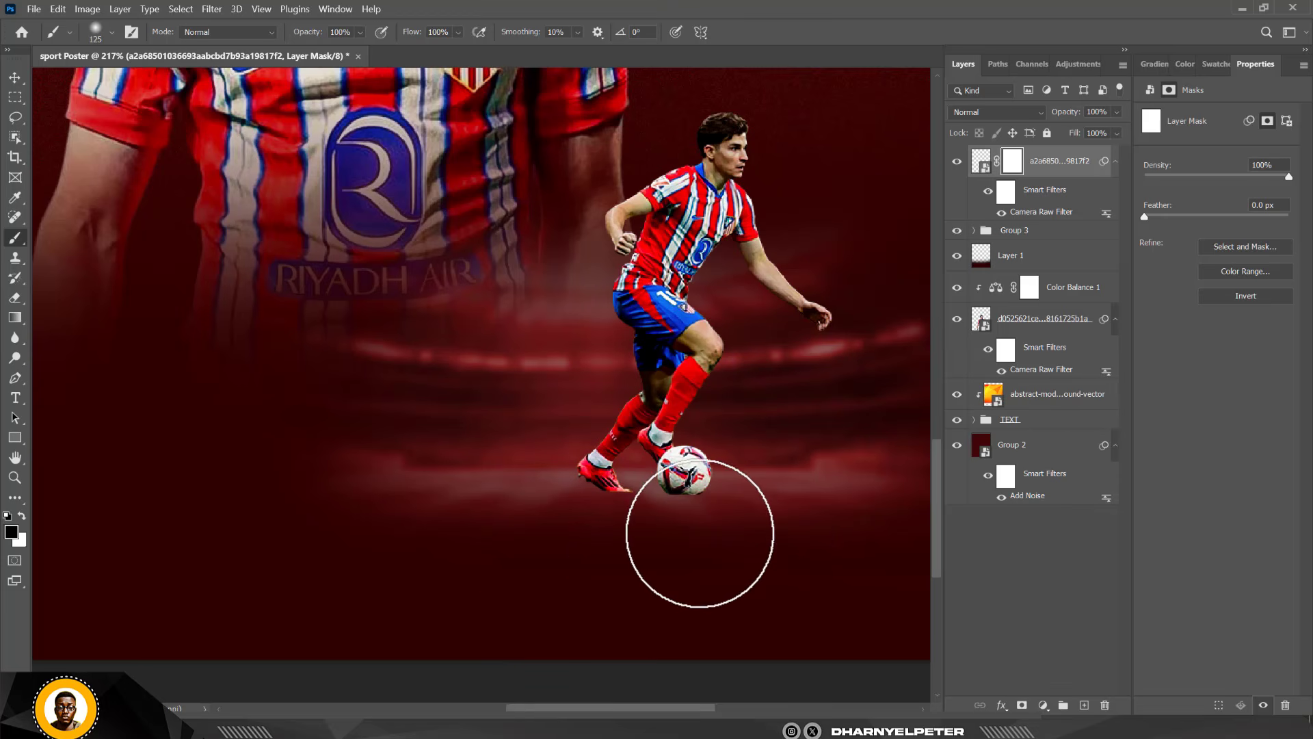
pyautogui.press('[')
pyautogui.press('[')
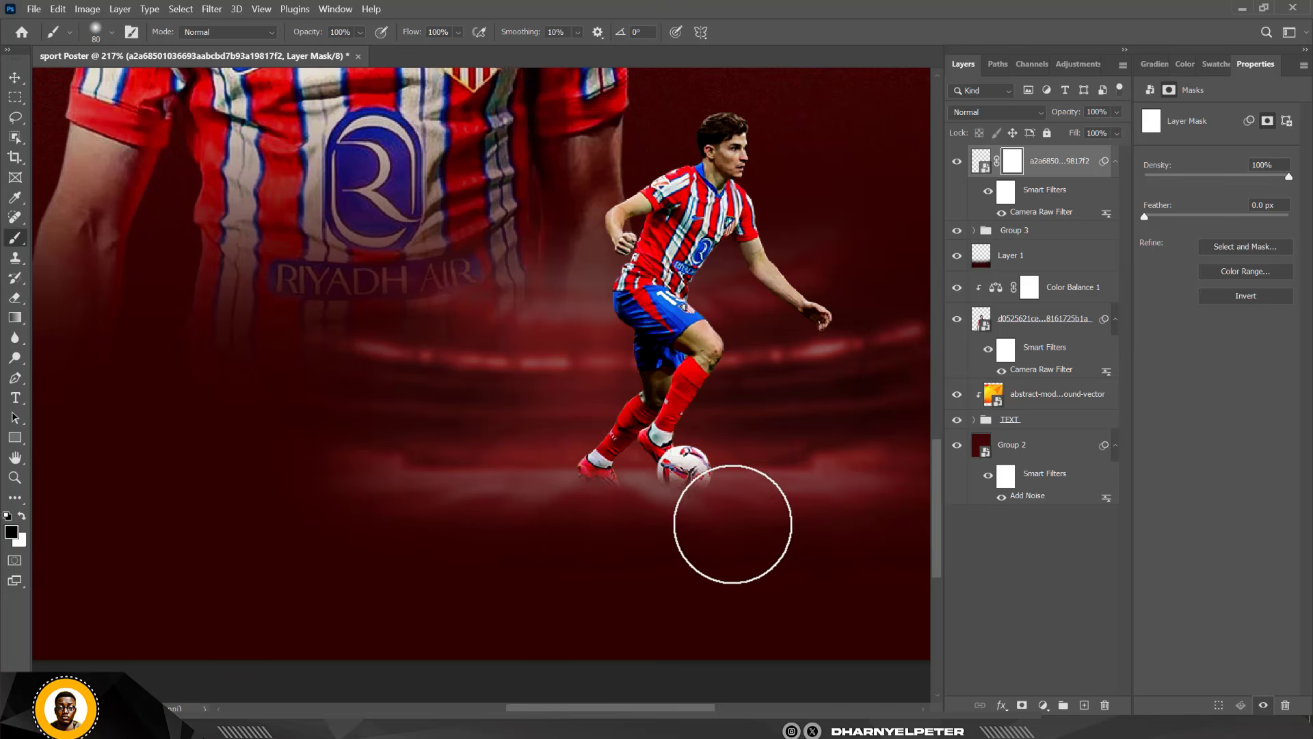
# - Examine how the small player blends into the stadium and the overall poster composition
pyautogui.scroll(-12, 690, 454)
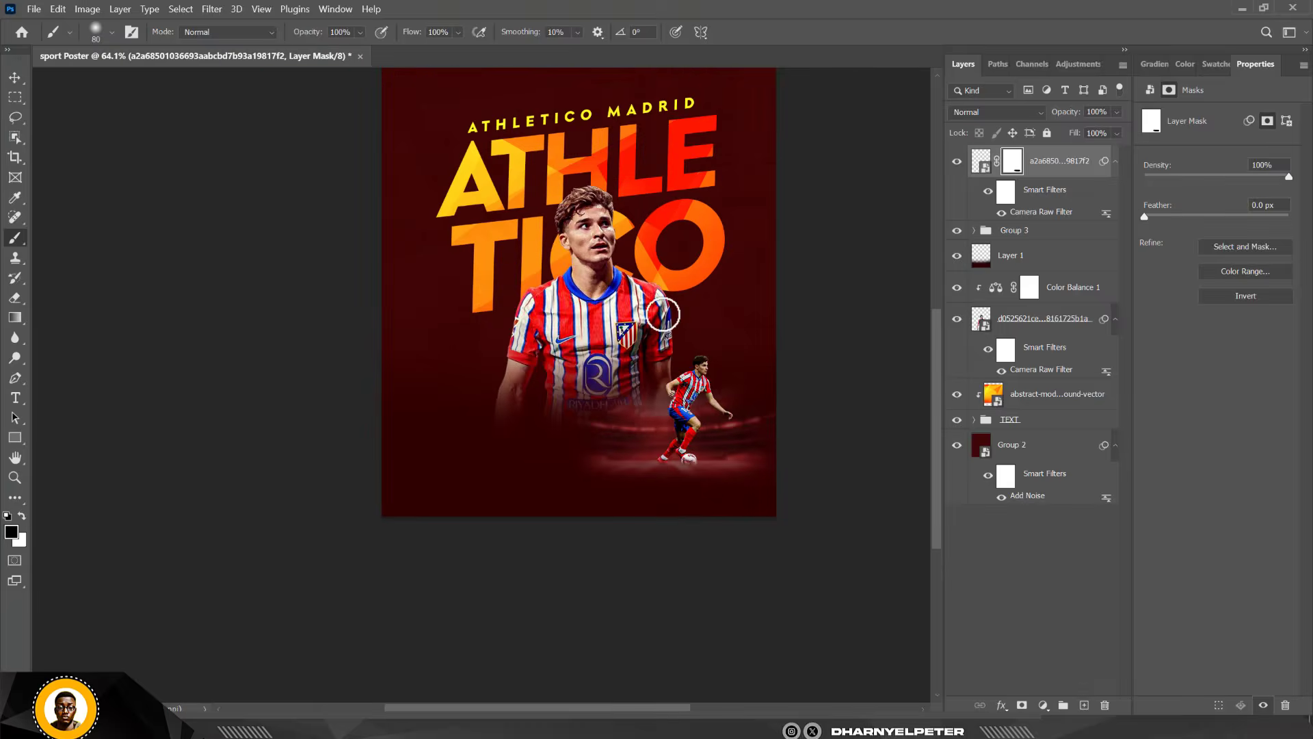
pyautogui.scroll(5, 661, 312)
pyautogui.scroll(-10, 680, 335)
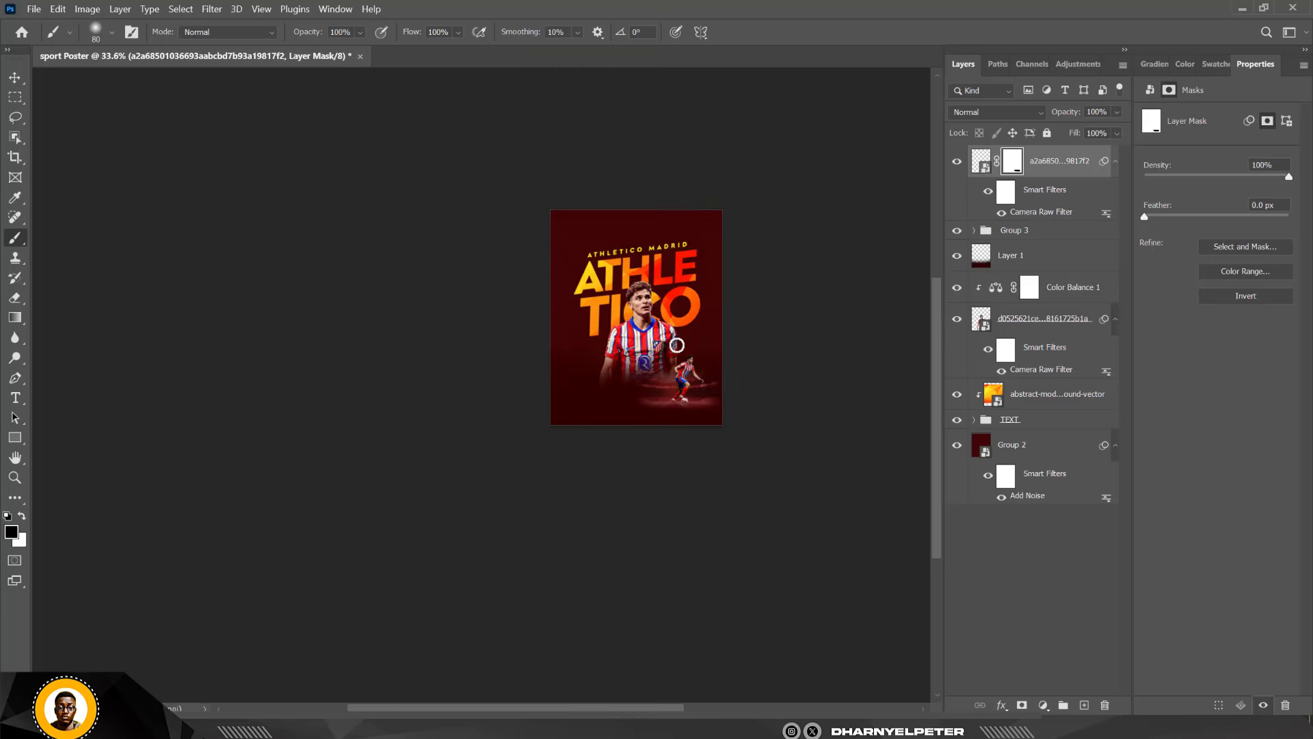
pyautogui.scroll(3, 679, 342)
pyautogui.scroll(3, 618, 401)
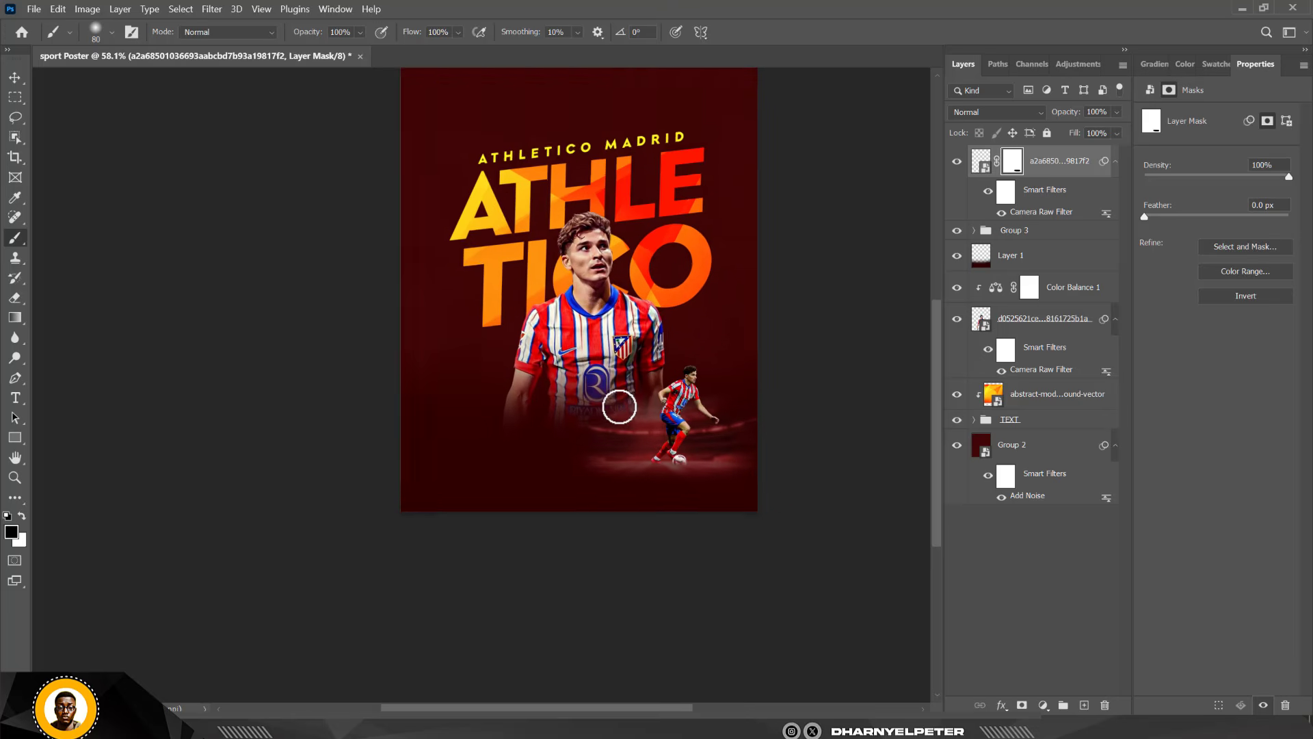
pyautogui.press('v')
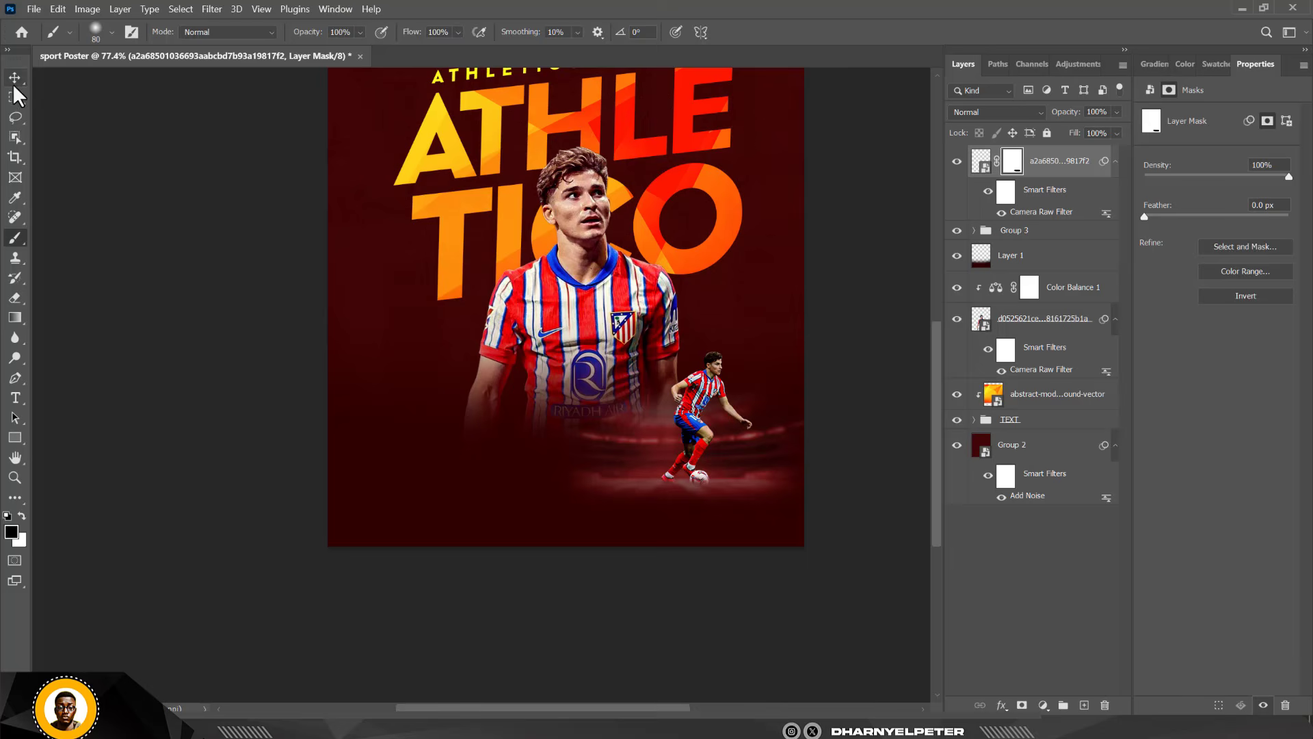
pyautogui.scroll(-1, 745, 465)
pyautogui.scroll(-4, 746, 465)
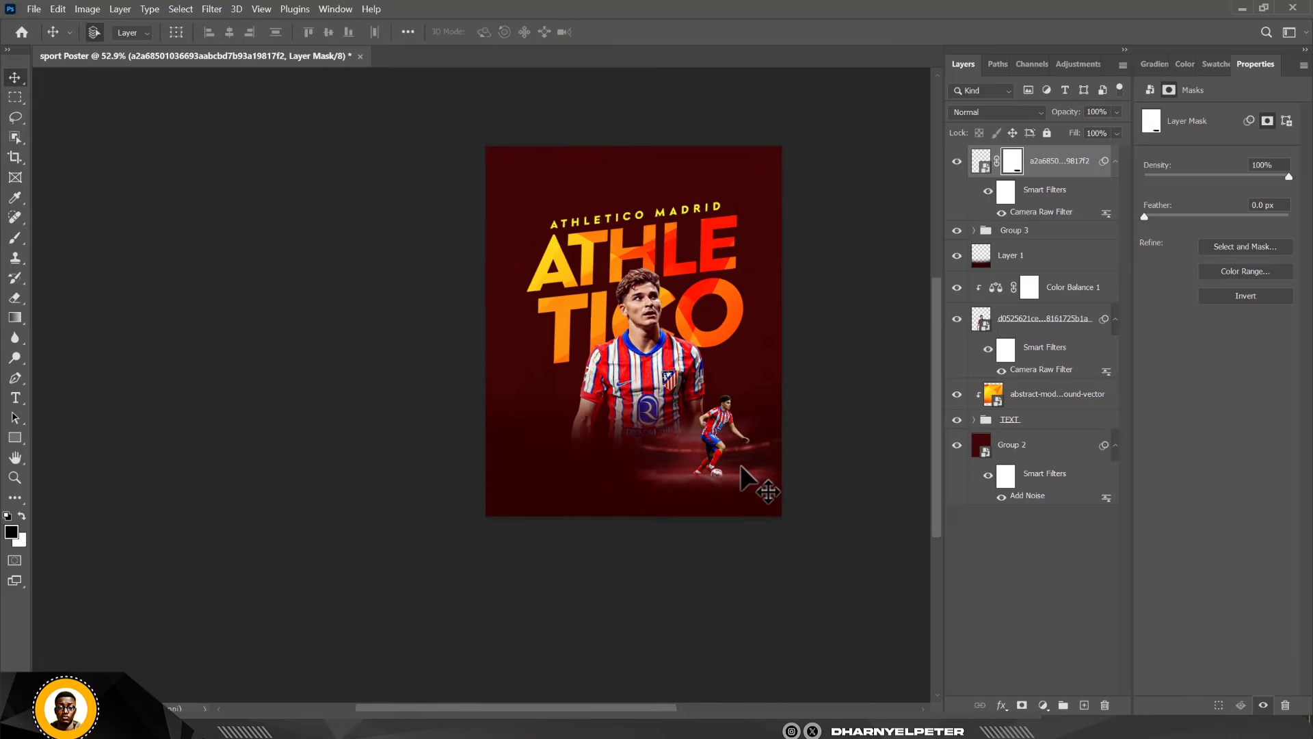
pyautogui.scroll(5, 741, 426)
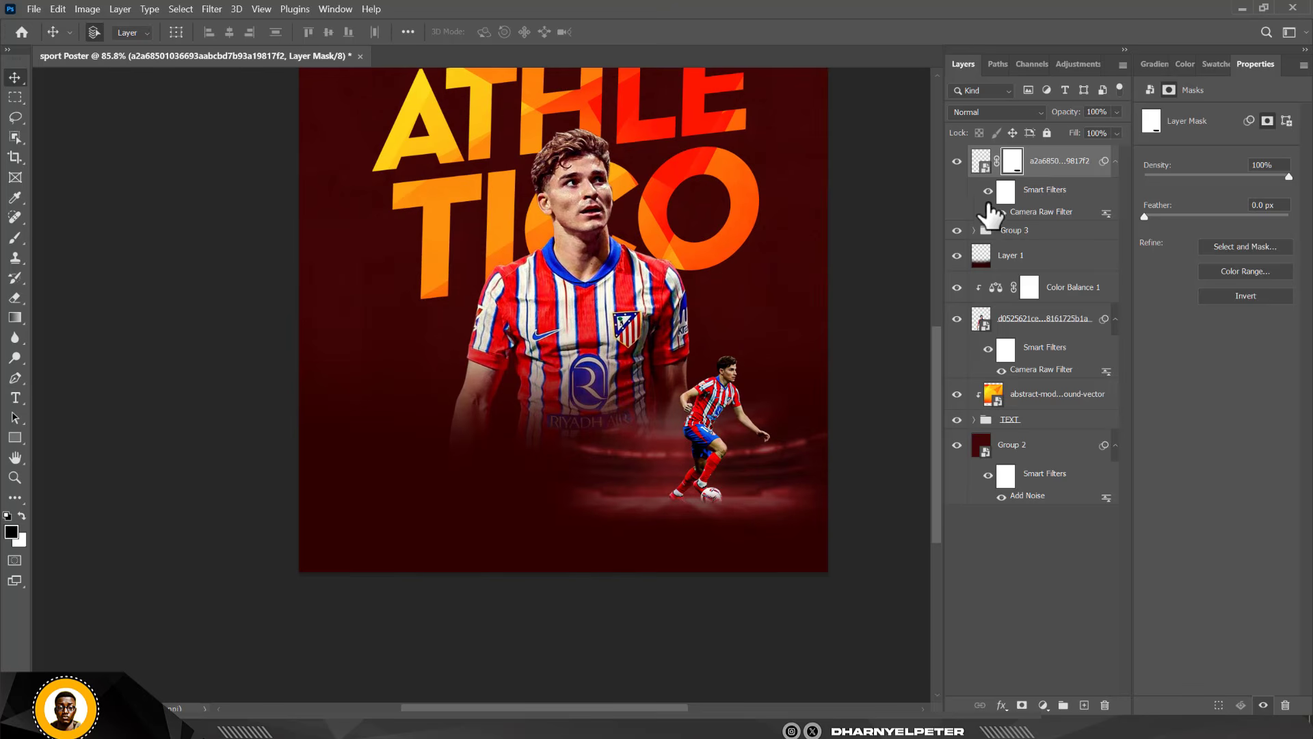
# - Set the stadium group's fill to 63%
pyautogui.click(1036, 231)
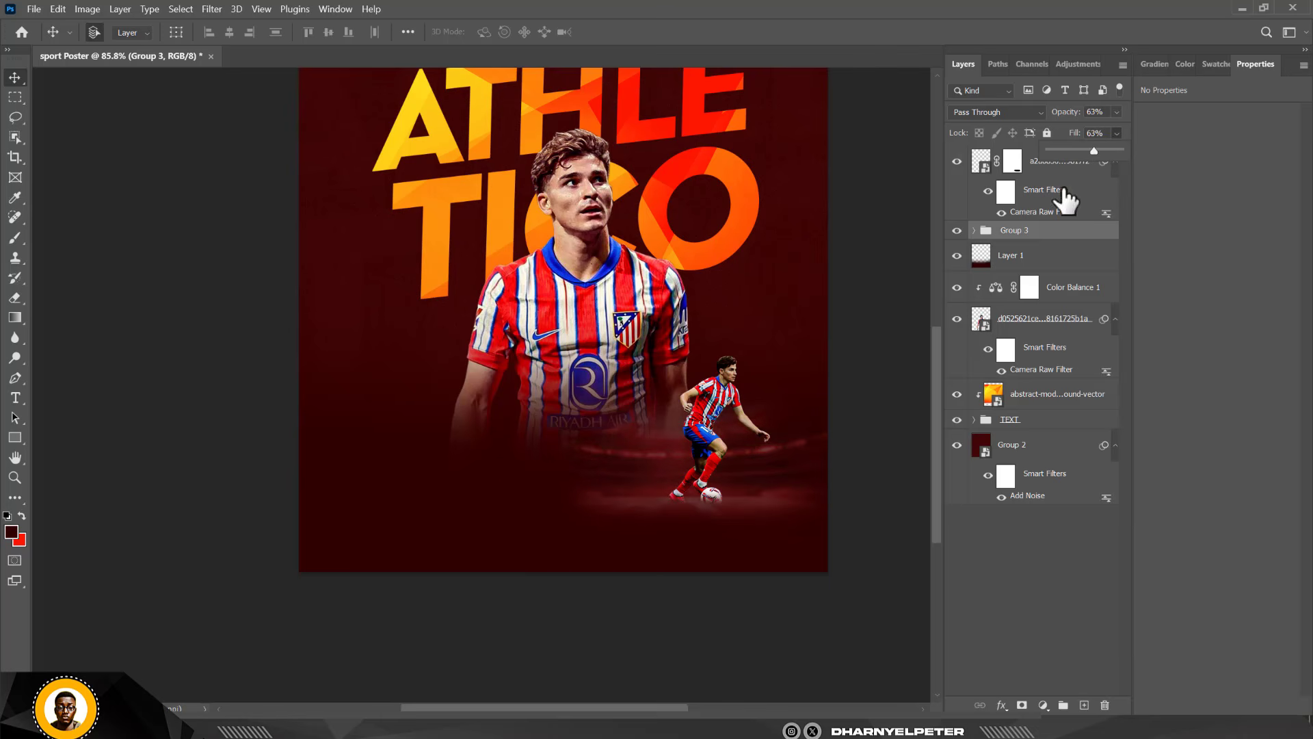
pyautogui.scroll(-4, 600, 419)
pyautogui.scroll(3, 664, 321)
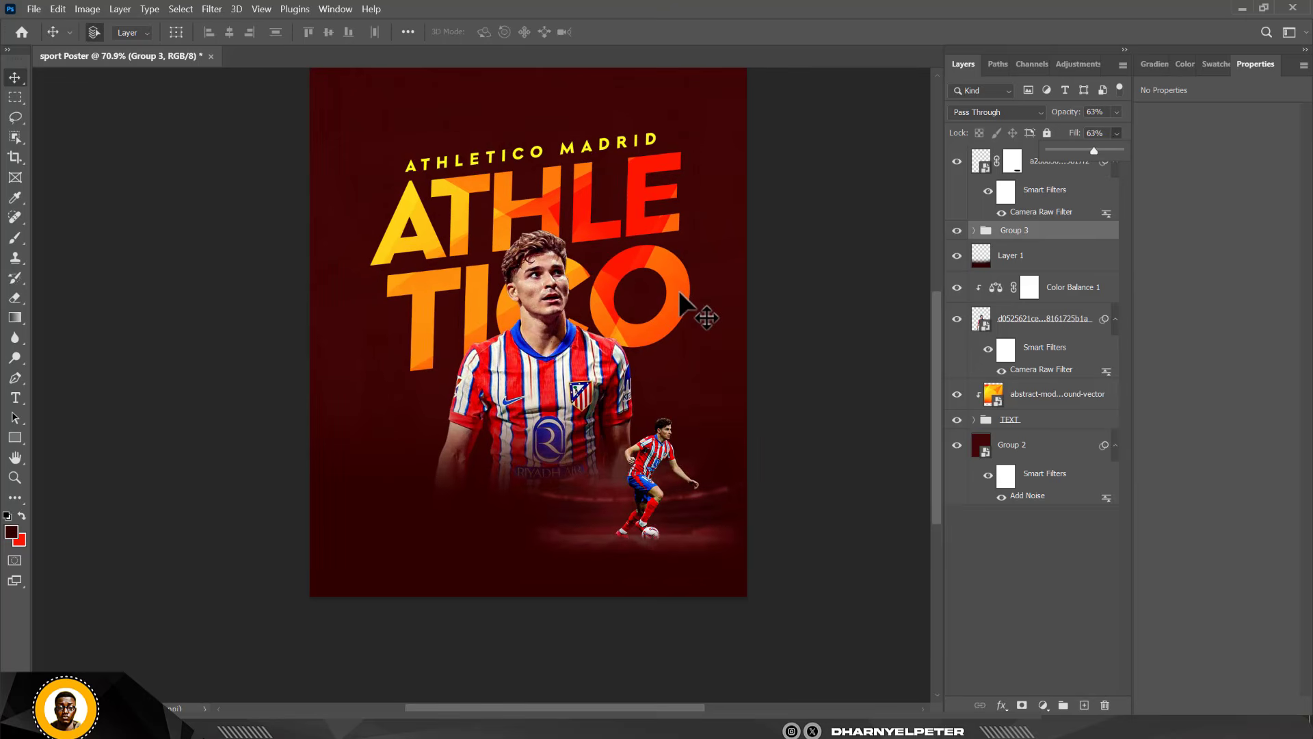
# - Rotate the stadium group by about -5.45° and enlarge it slightly behind the small player
pyautogui.click(721, 493)
pyautogui.click(722, 492)
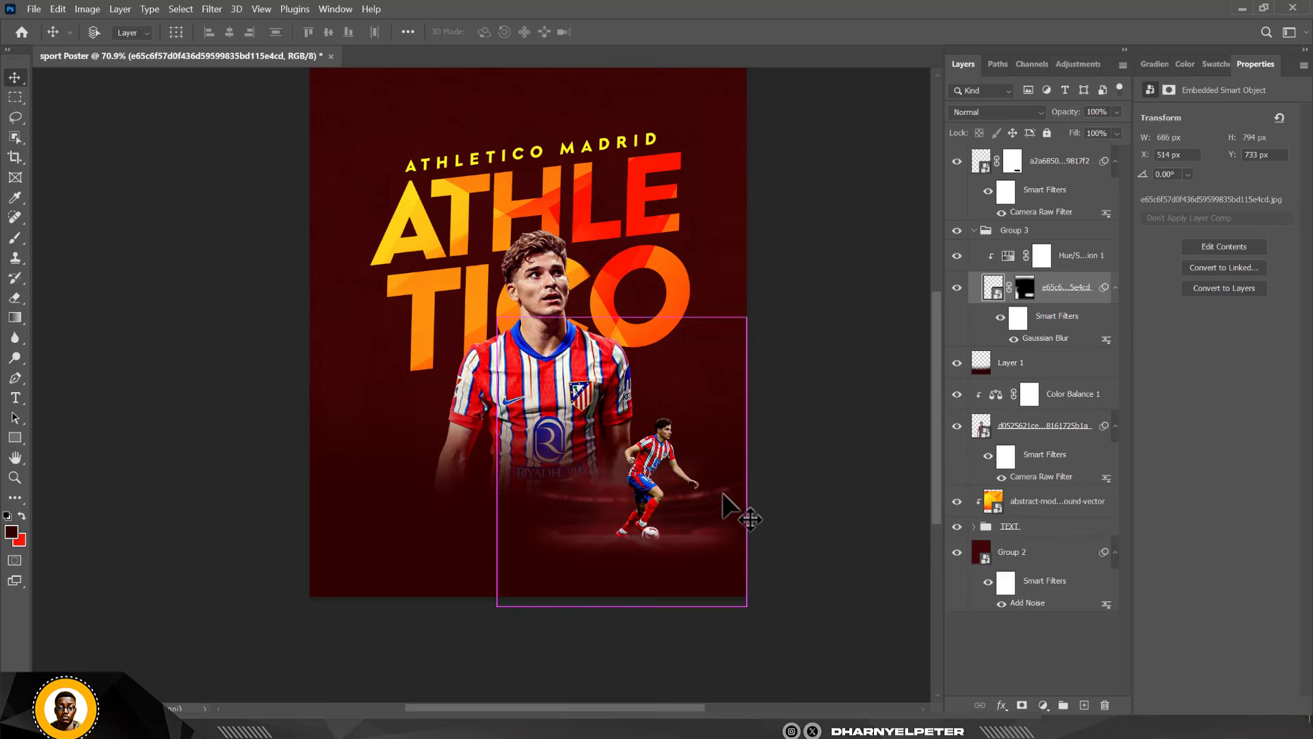
pyautogui.click(979, 233)
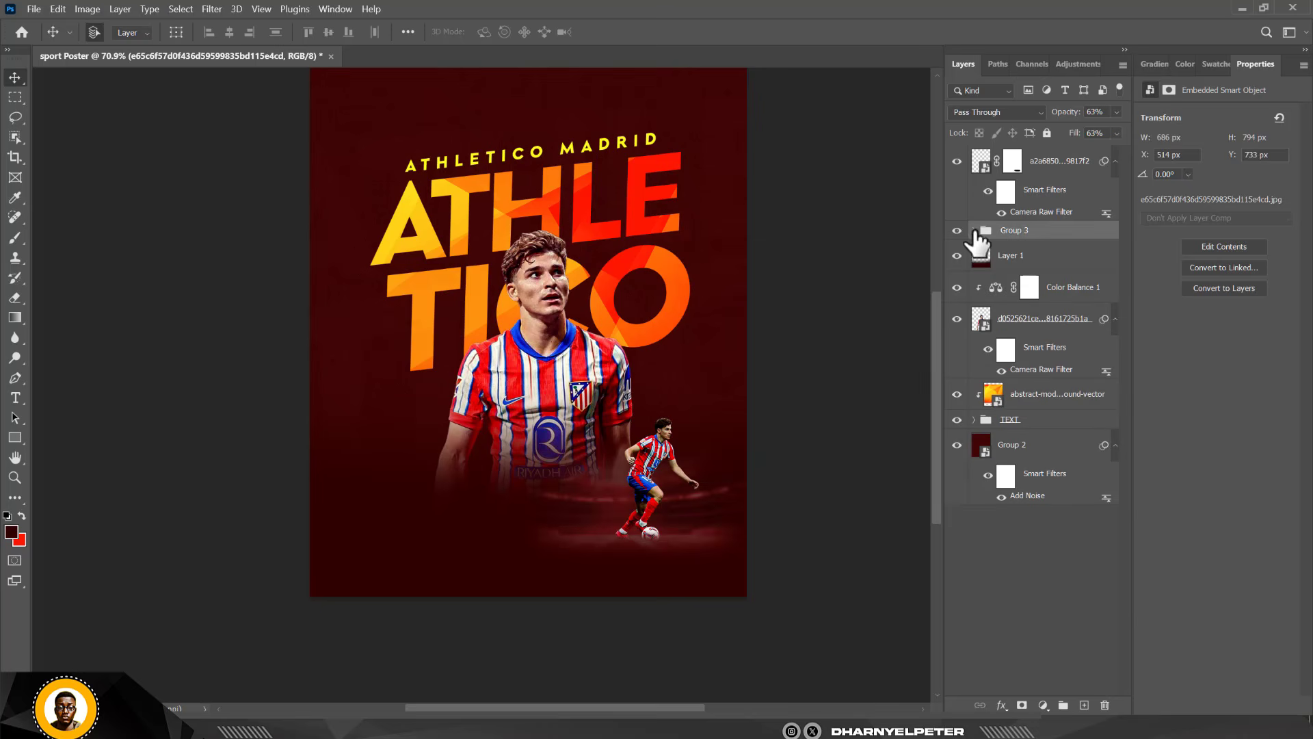
pyautogui.moveTo(757, 379); pyautogui.dragTo(688, 424)
pyautogui.hotkey('ctrl', 't')
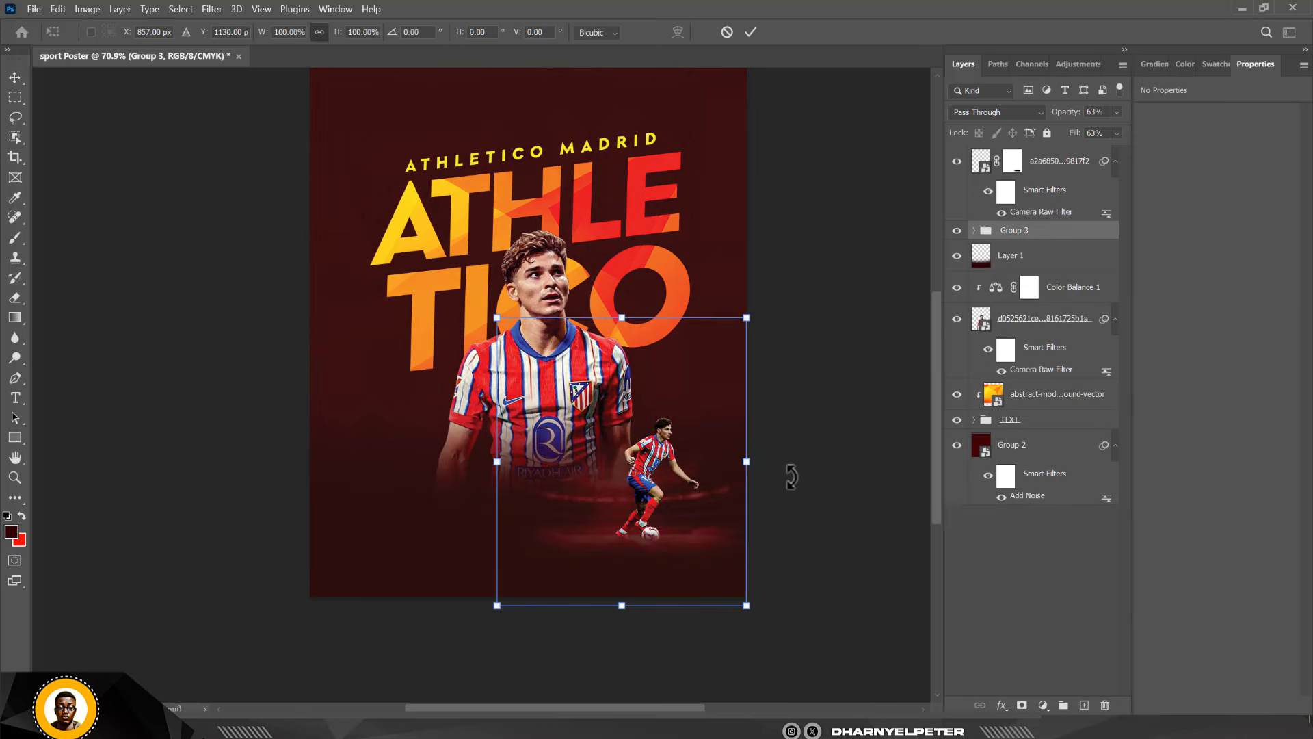
pyautogui.moveTo(807, 472); pyautogui.dragTo(820, 453)
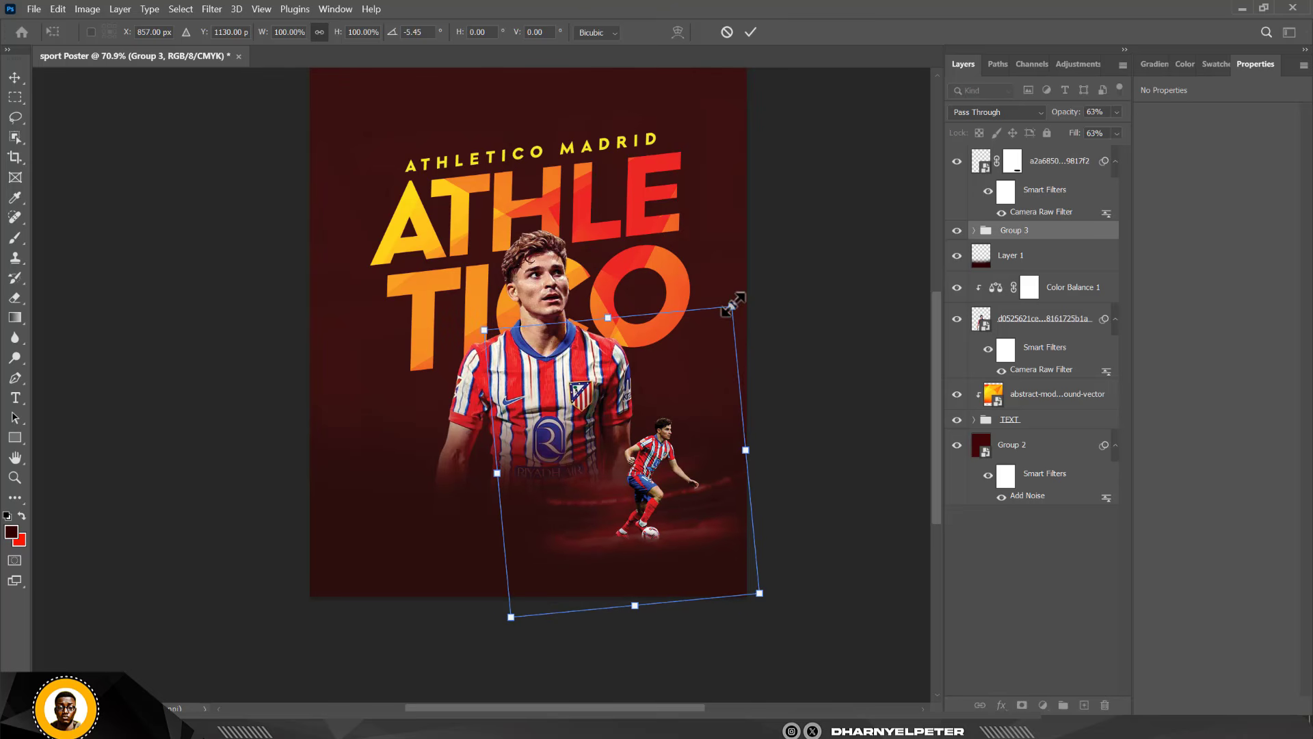
pyautogui.moveTo(733, 303); pyautogui.dragTo(764, 269)
pyautogui.press('Return')
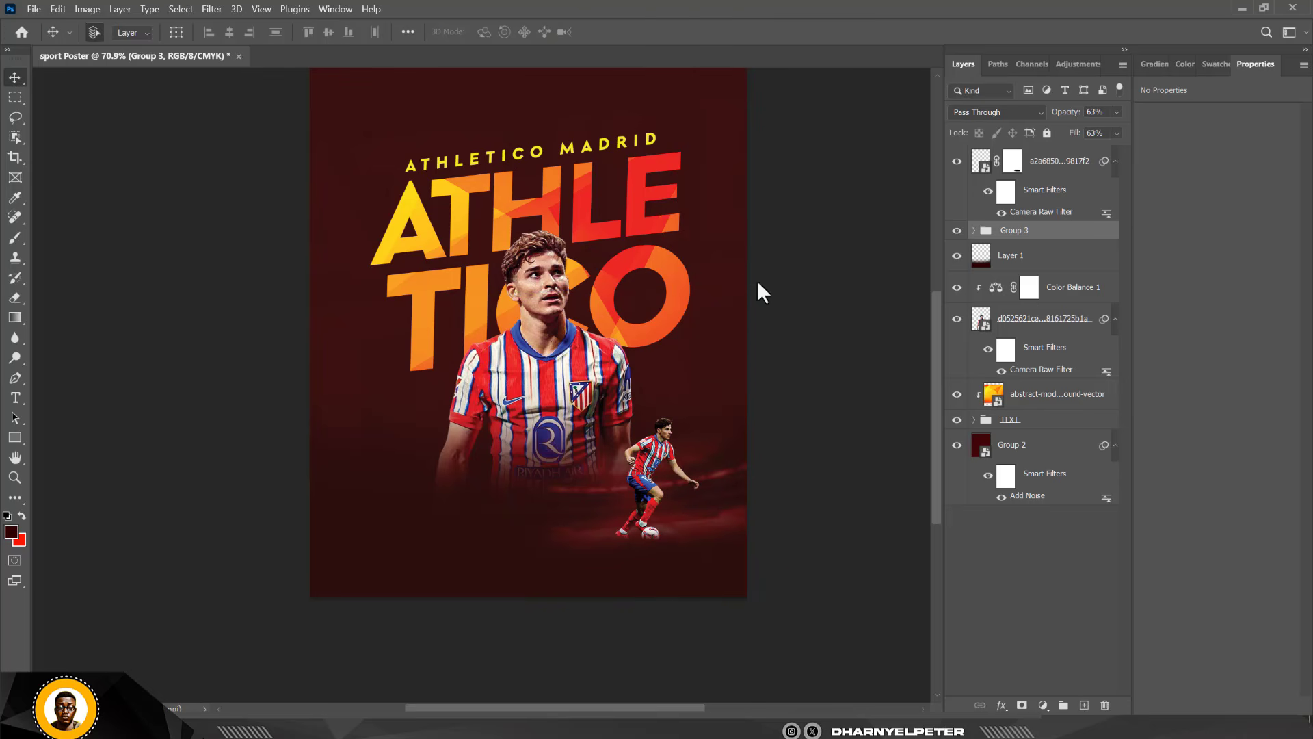
# - Add a small 5 pt text reading "JULIAN" on the poster's left side, beside the large player
pyautogui.scroll(-3, 683, 433)
pyautogui.scroll(1, 670, 390)
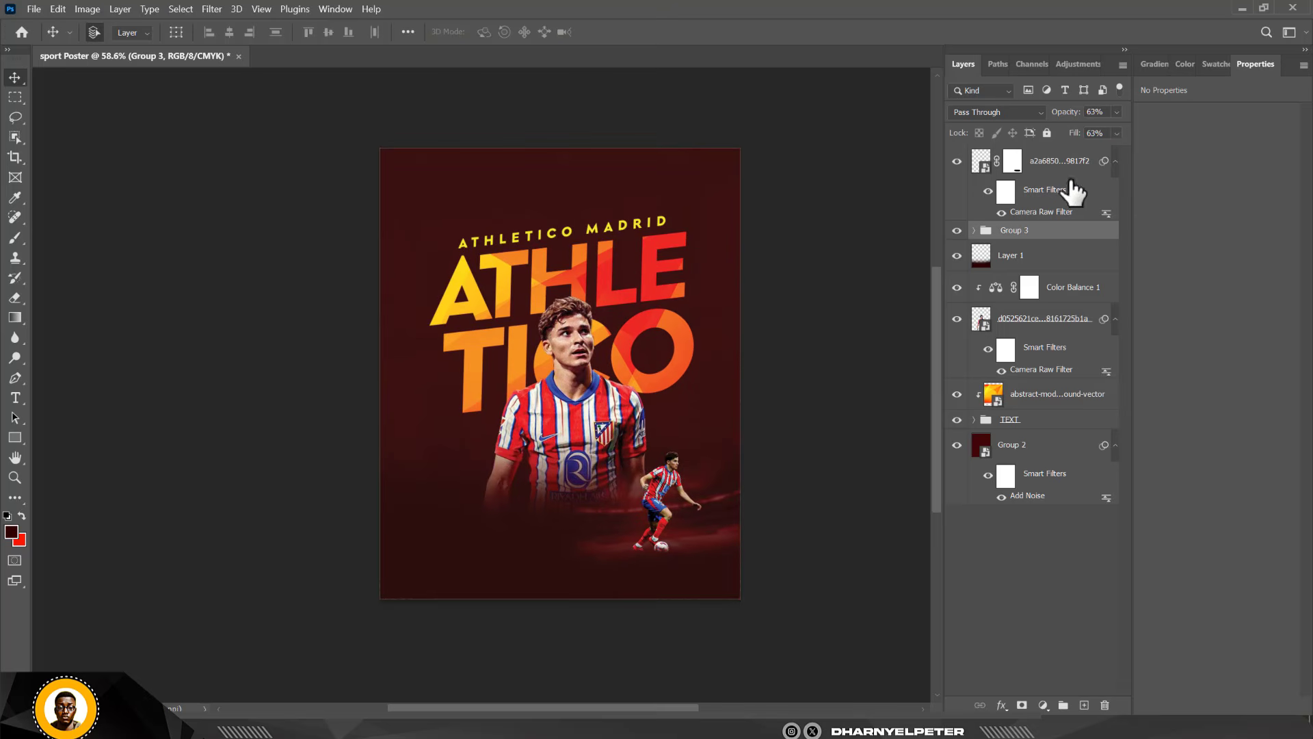
pyautogui.scroll(2, 576, 310)
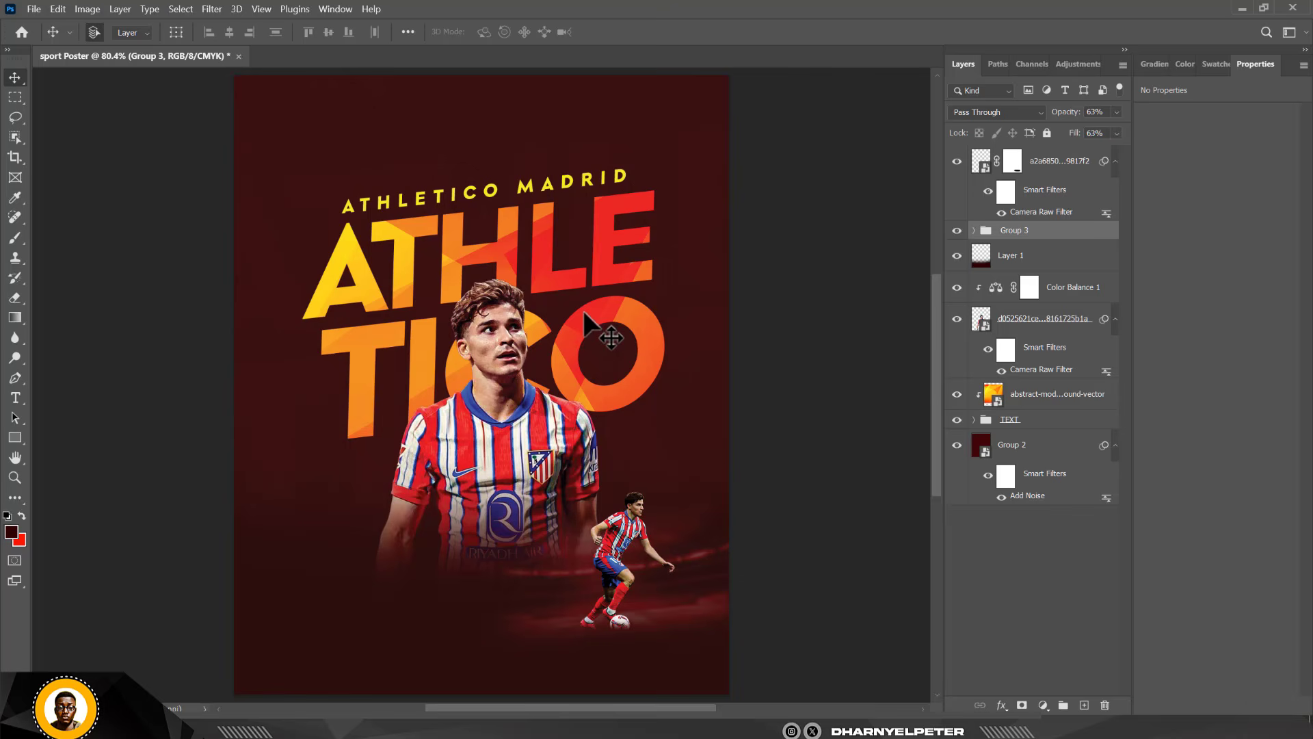
pyautogui.scroll(-1, 621, 287)
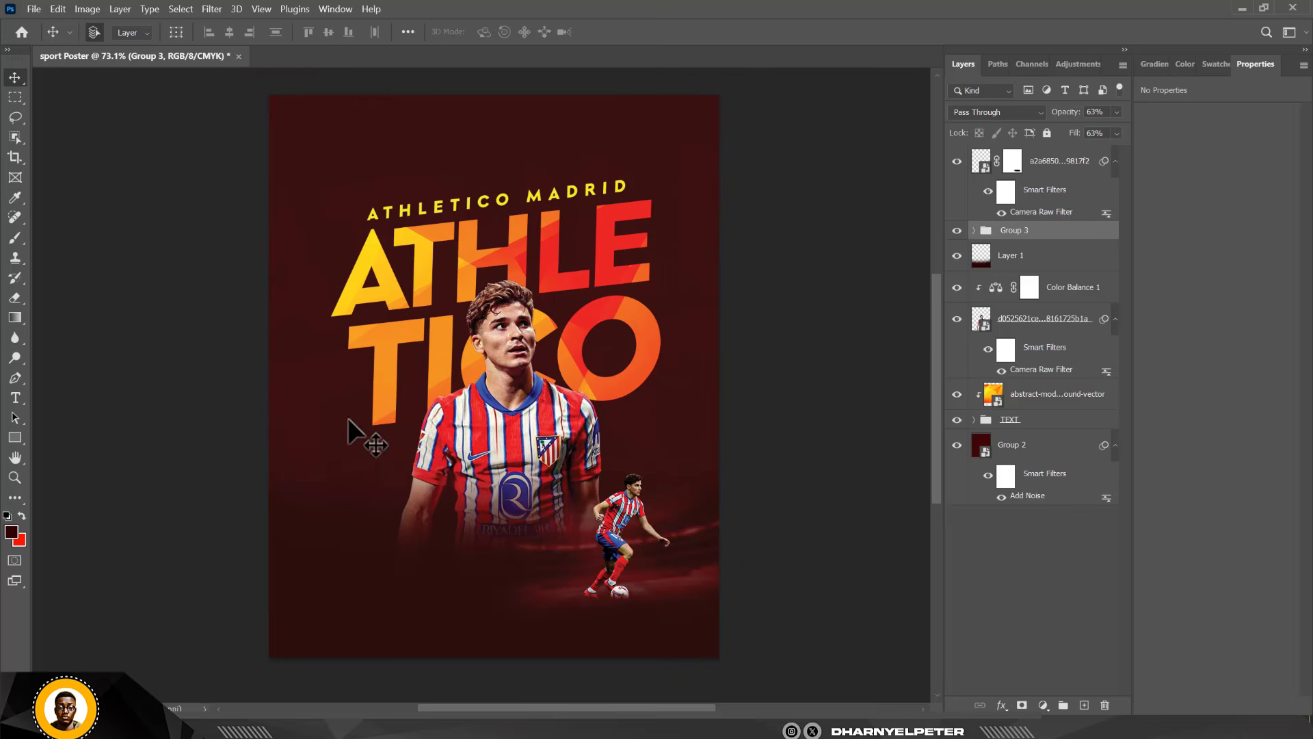
pyautogui.click(12, 396)
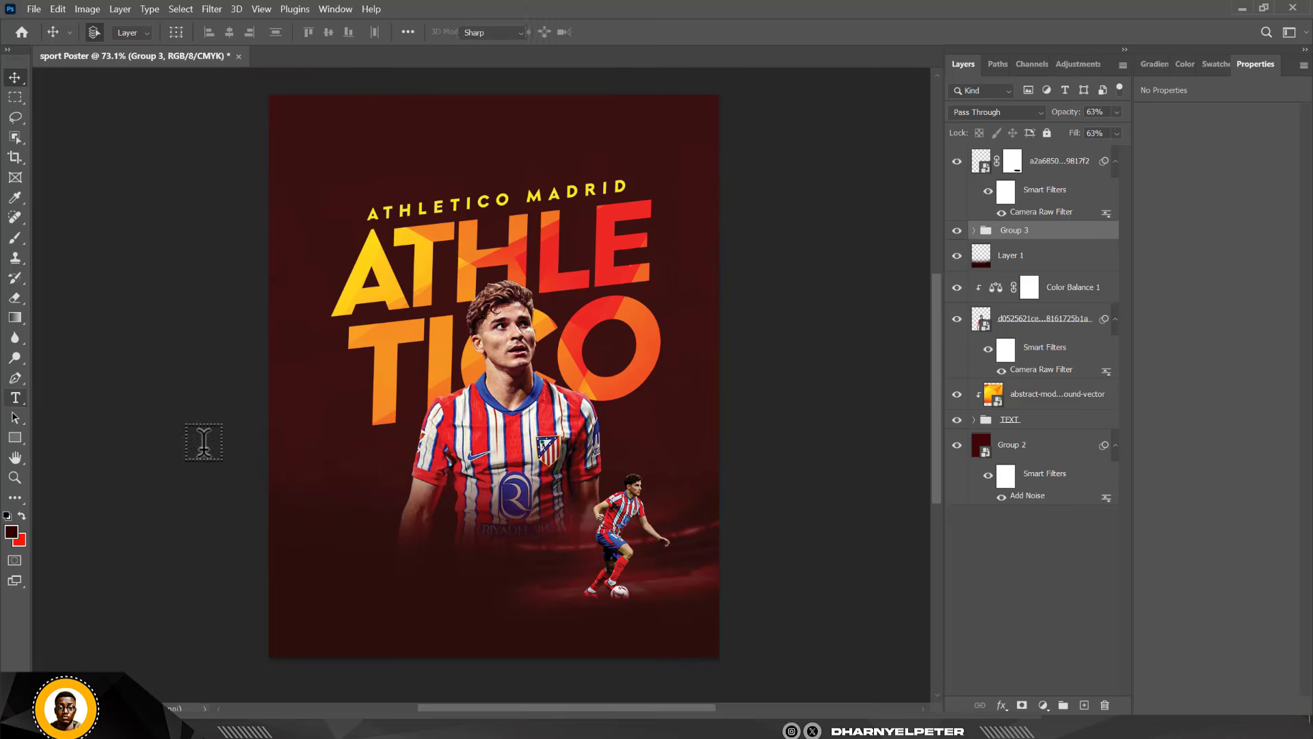
pyautogui.click(308, 465)
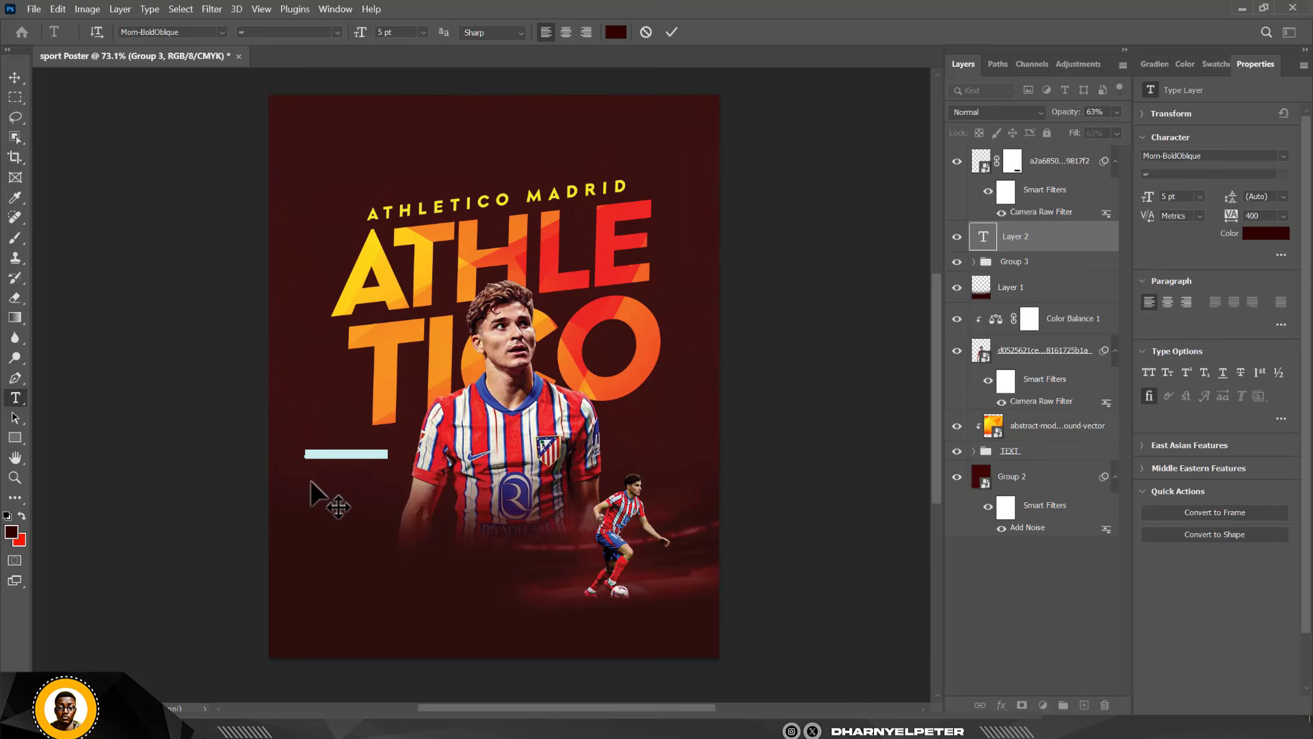
pyautogui.press('BackSpace')
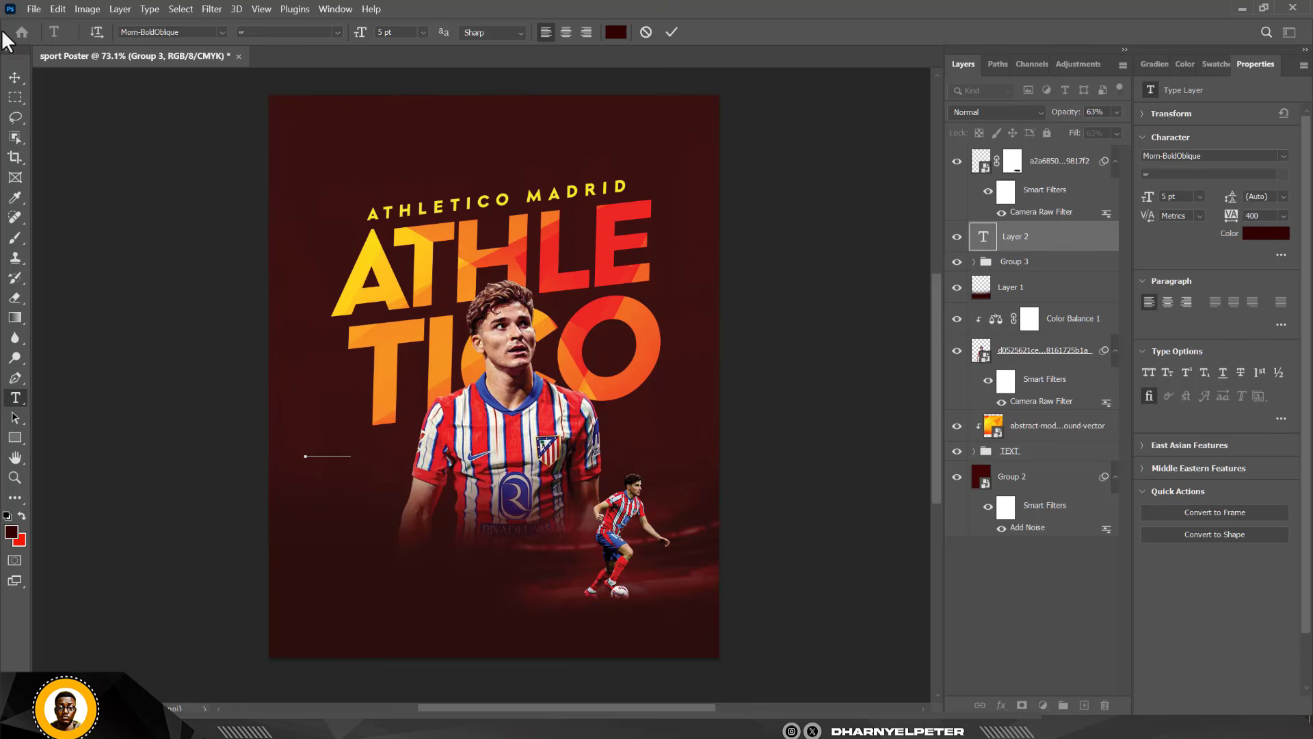
pyautogui.click(14, 78)
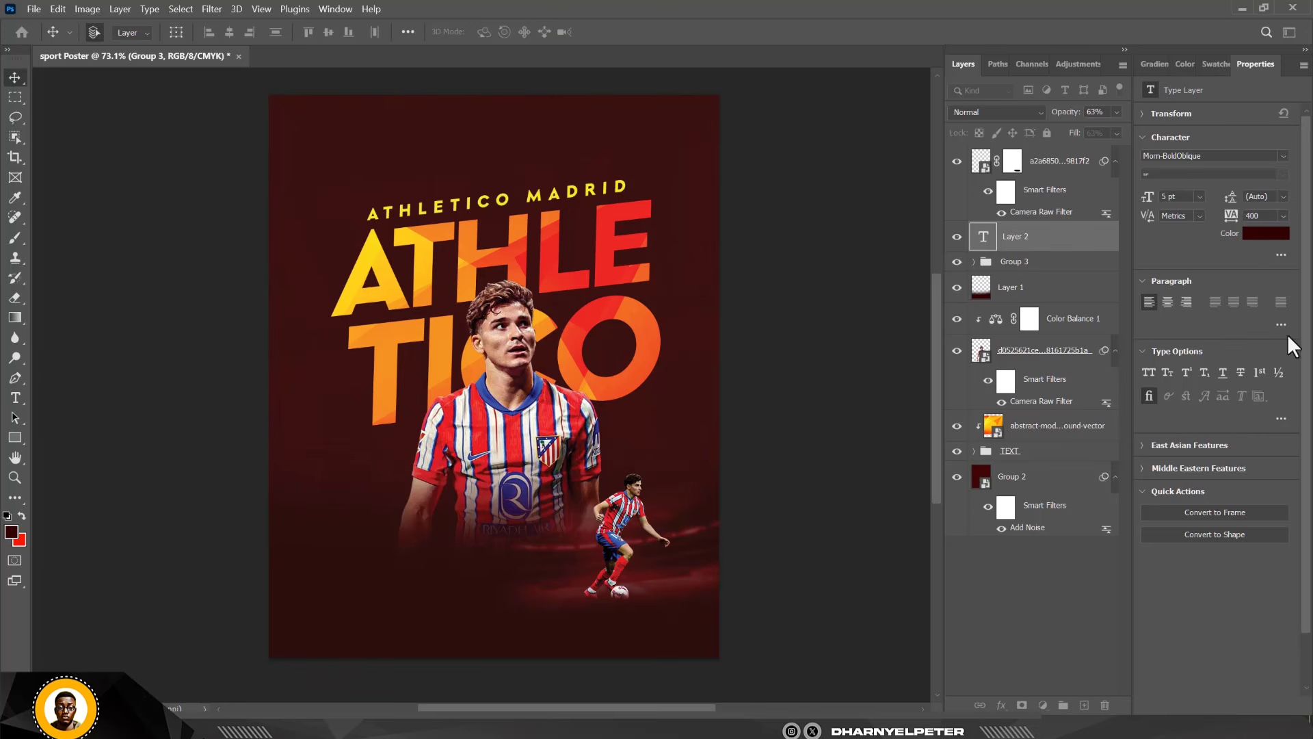
# - Set the "JULIAN" text's colour to white (#ffffff) and its tracking to -50
pyautogui.click(1262, 236)
pyautogui.moveTo(709, 123); pyautogui.dragTo(700, 119)
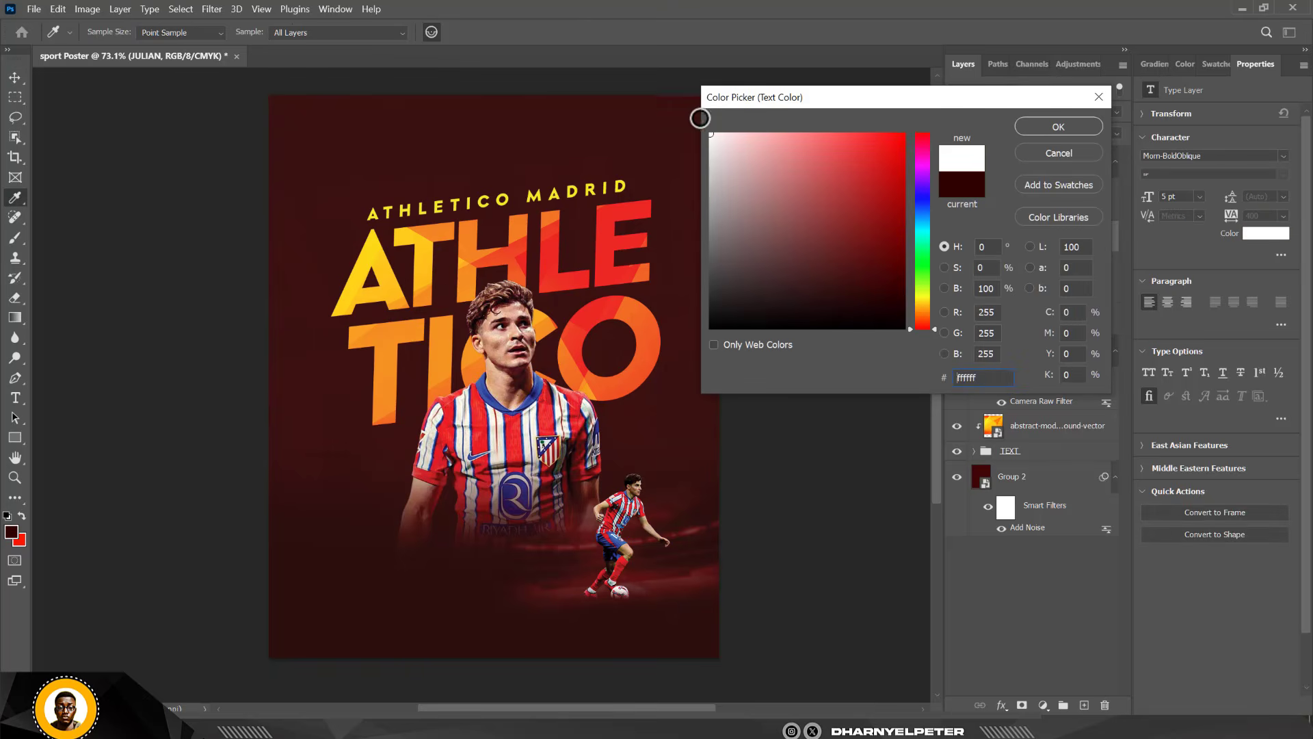
pyautogui.click(1048, 130)
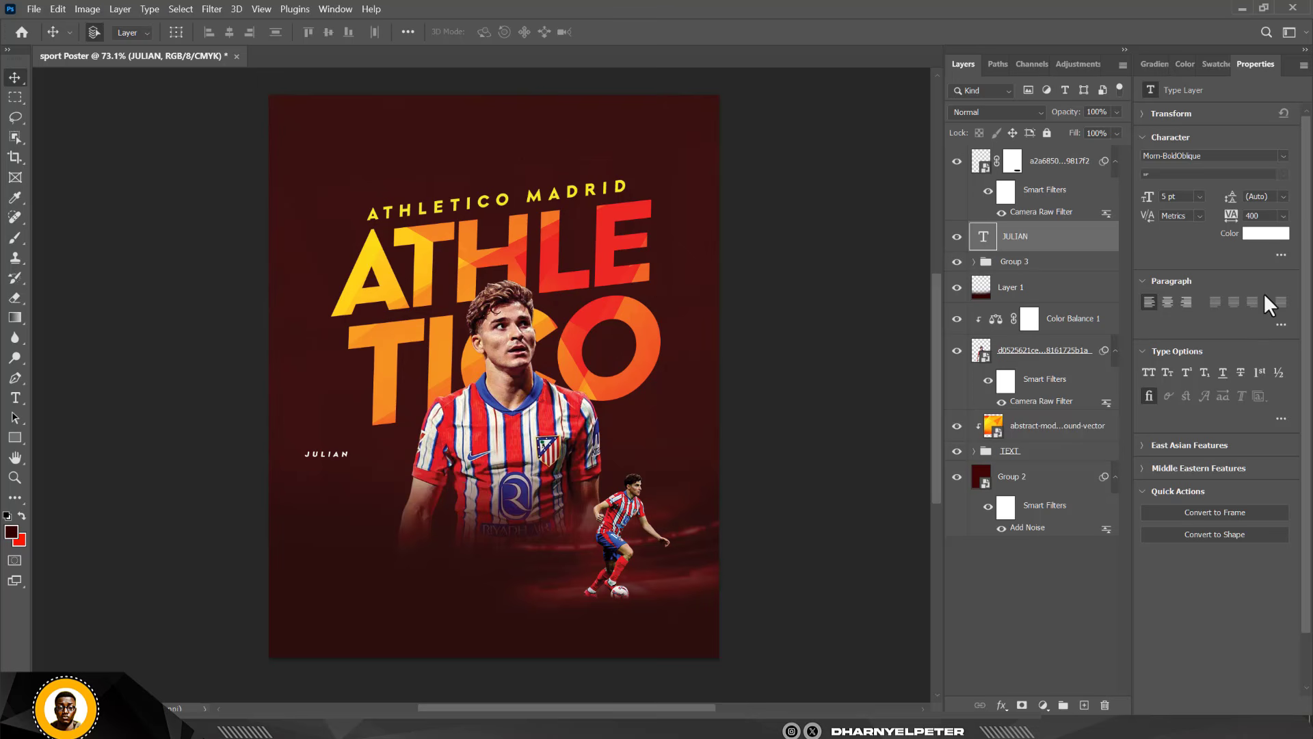
pyautogui.click(1283, 216)
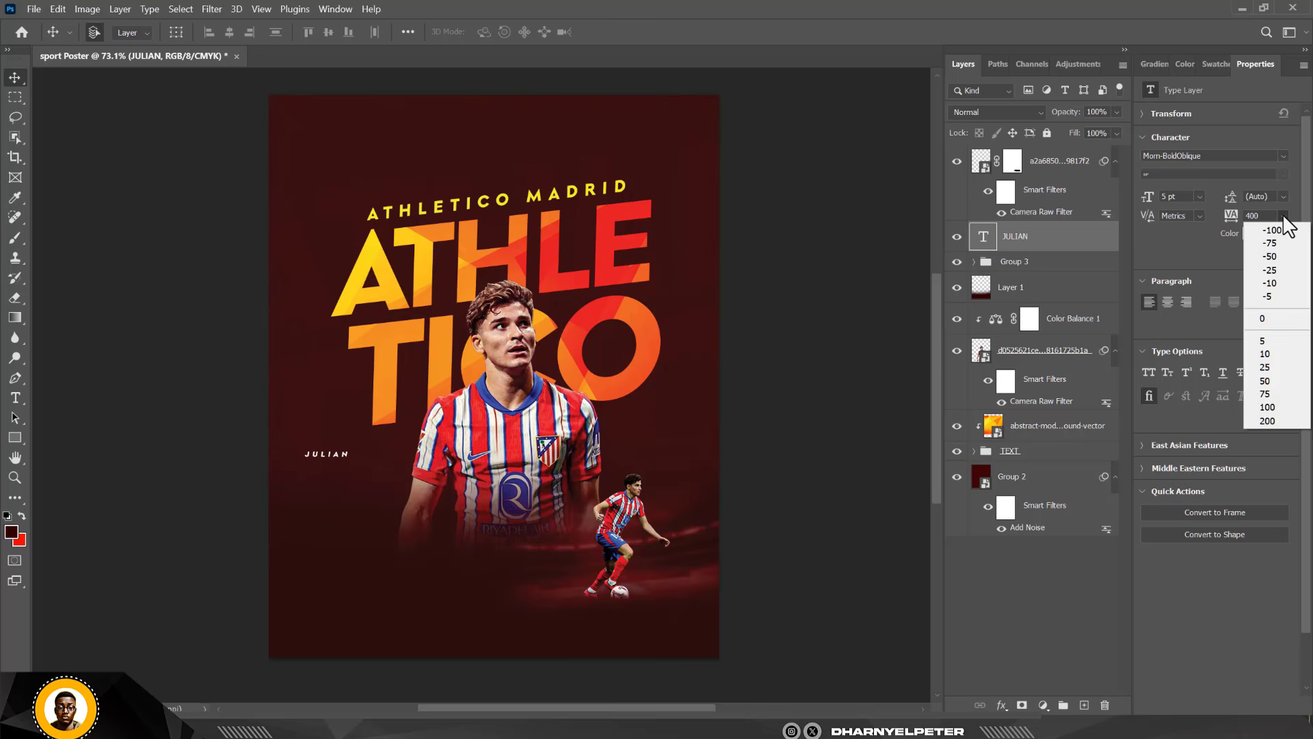
pyautogui.click(1278, 261)
# - Extend the "JULIAN" text with a second line reading "ALVAREZ"
pyautogui.scroll(4, 302, 452)
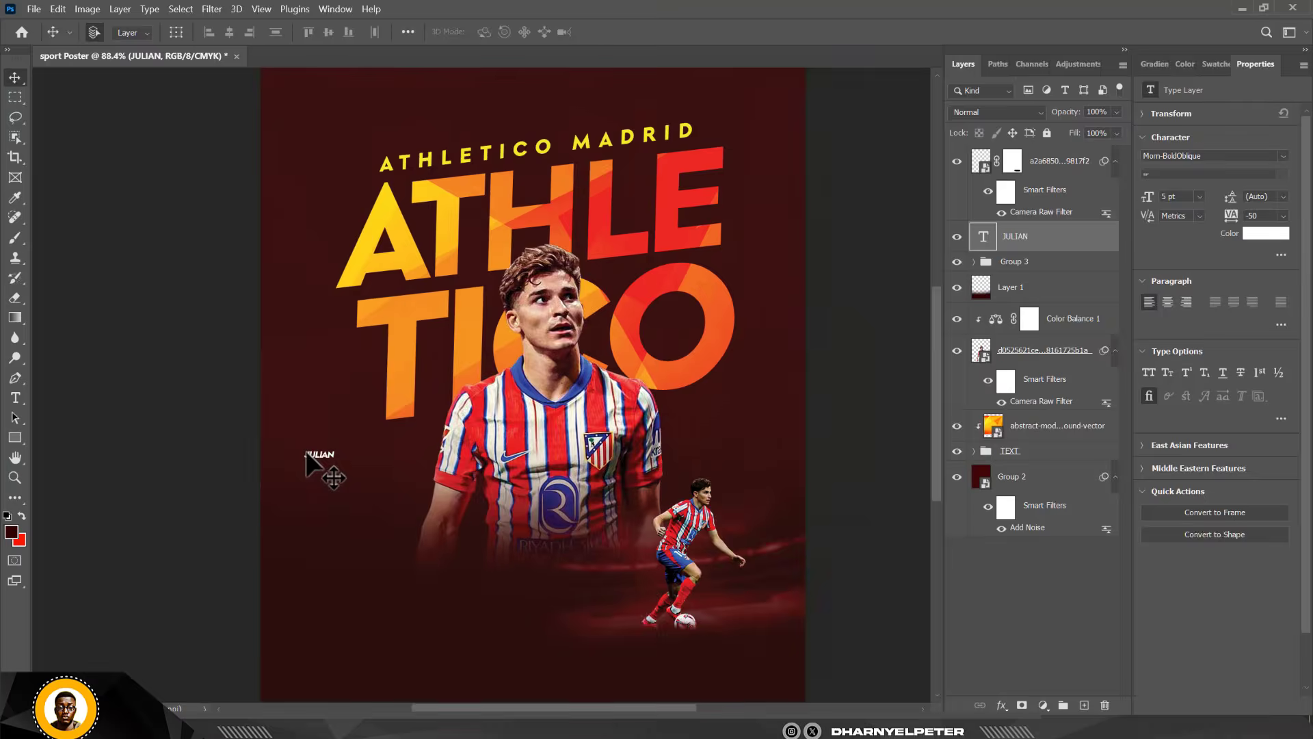
pyautogui.doubleClick(982, 238)
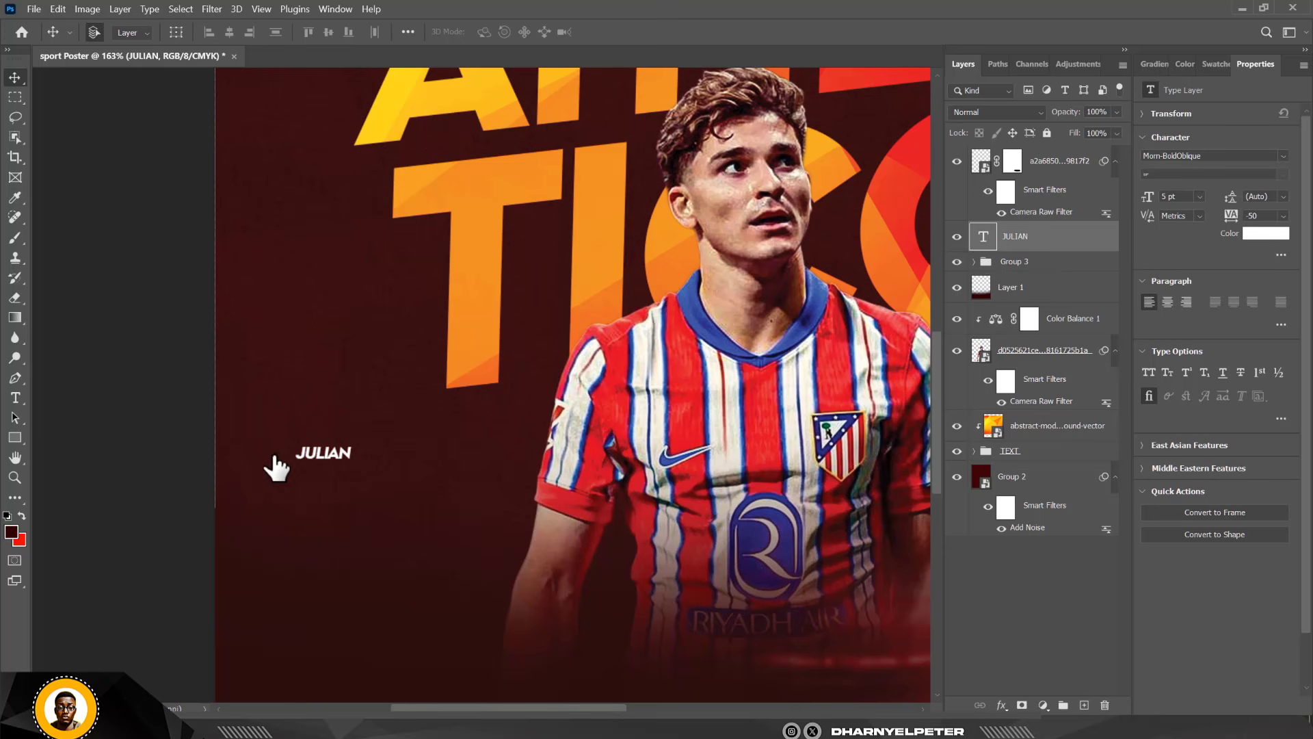
pyautogui.click(353, 450)
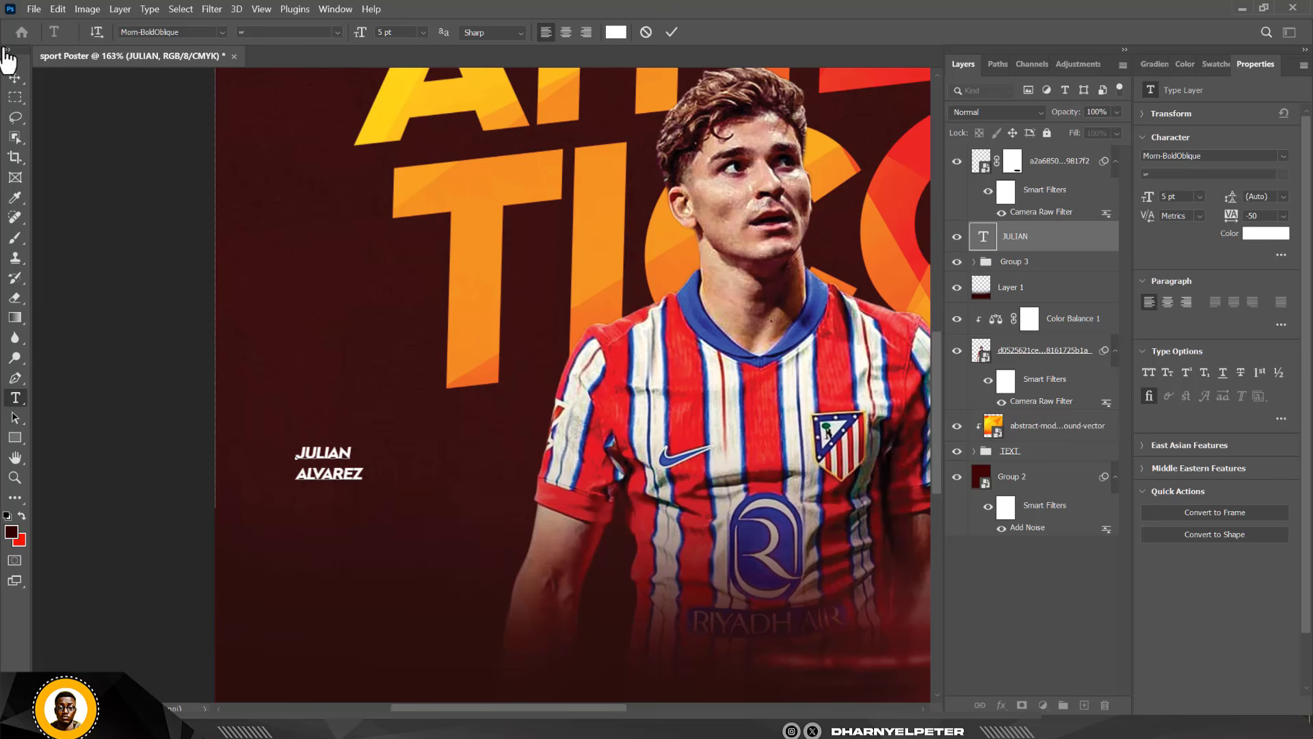
pyautogui.click(15, 78)
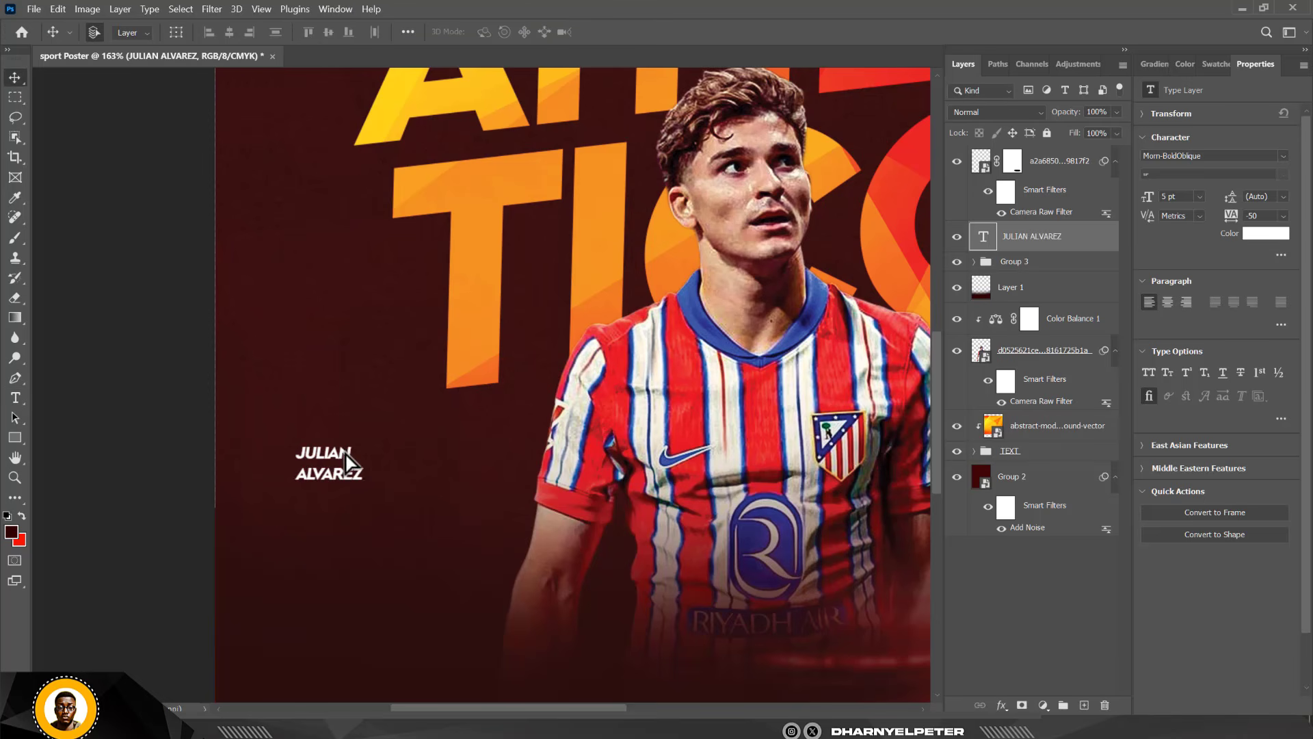
# - Move the "JULIAN ALVAREZ" text next to the large player's sleeve and rotate it about -6.47° to follow the headline's tilt
pyautogui.moveTo(356, 462); pyautogui.dragTo(504, 450)
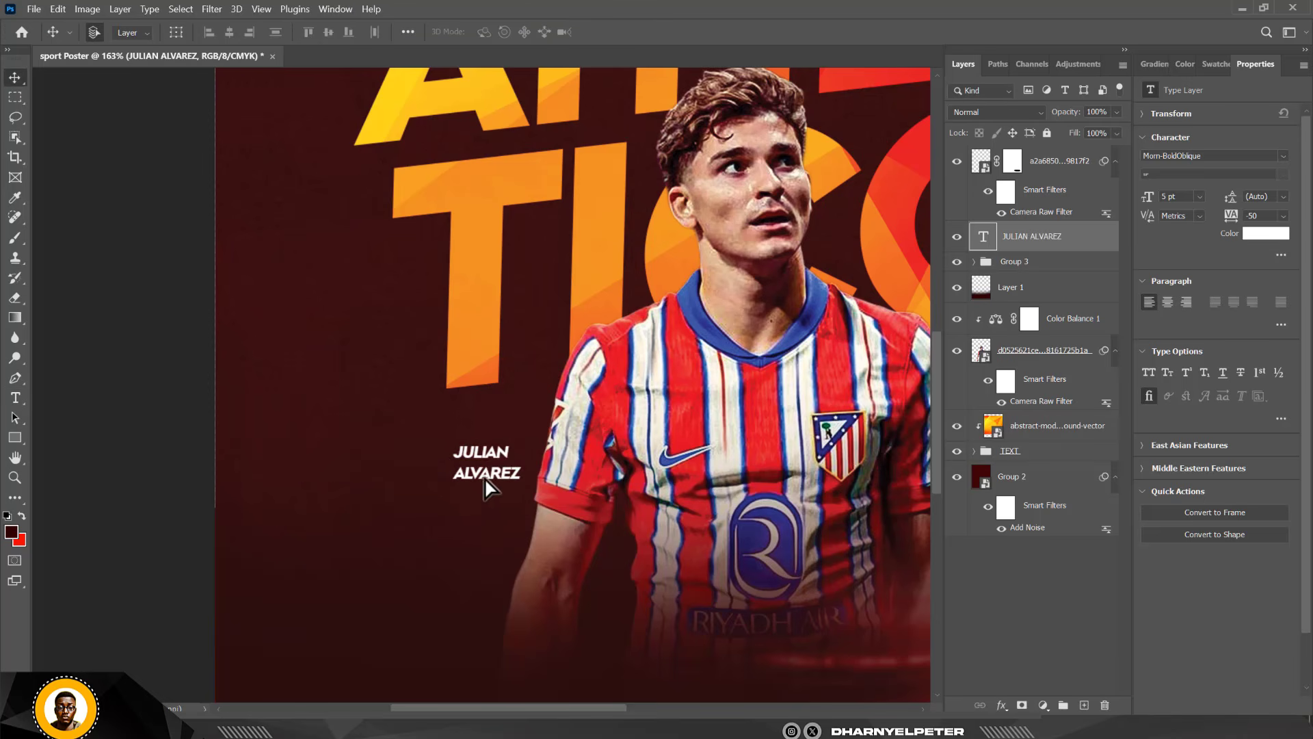
pyautogui.scroll(-5, 433, 509)
pyautogui.scroll(-2, 433, 509)
pyautogui.scroll(4, 444, 503)
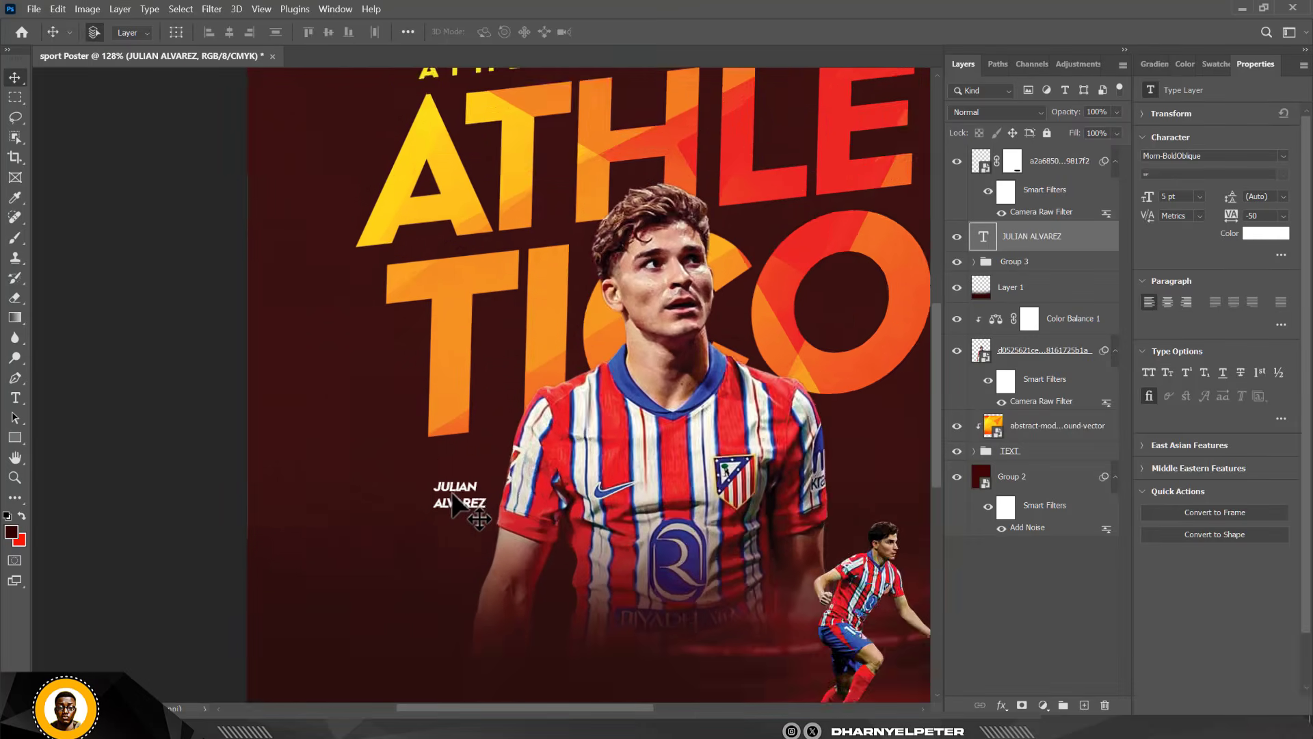
pyautogui.hotkey('ctrl', 't')
pyautogui.scroll(2, 506, 534)
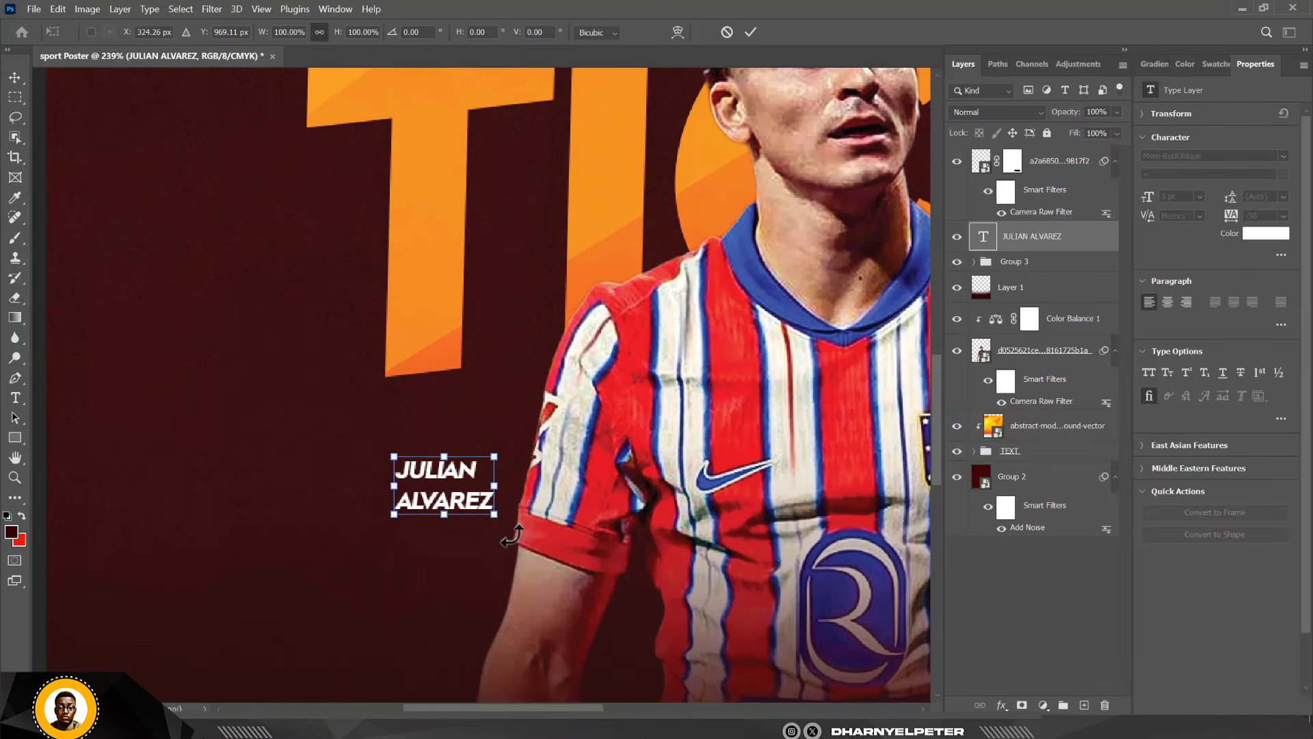
pyautogui.moveTo(517, 539); pyautogui.dragTo(520, 527)
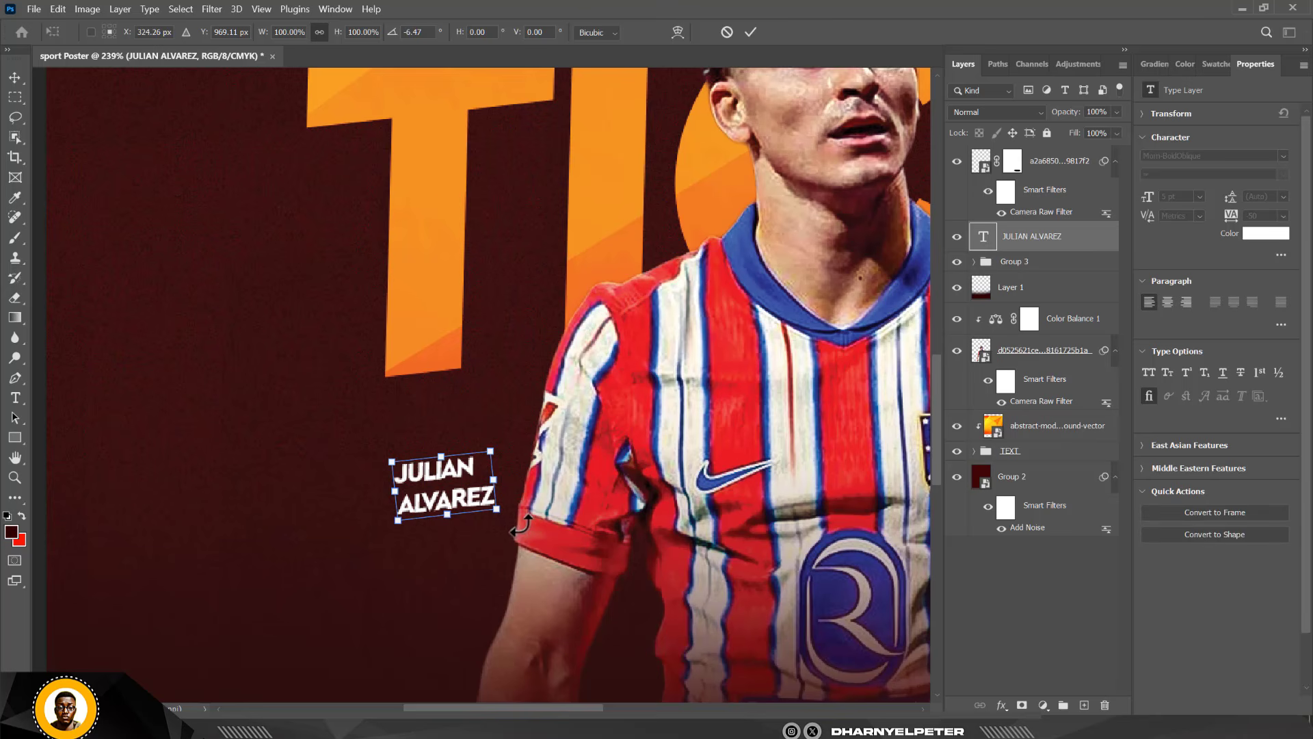
pyautogui.press('Return')
pyautogui.scroll(-10, 568, 432)
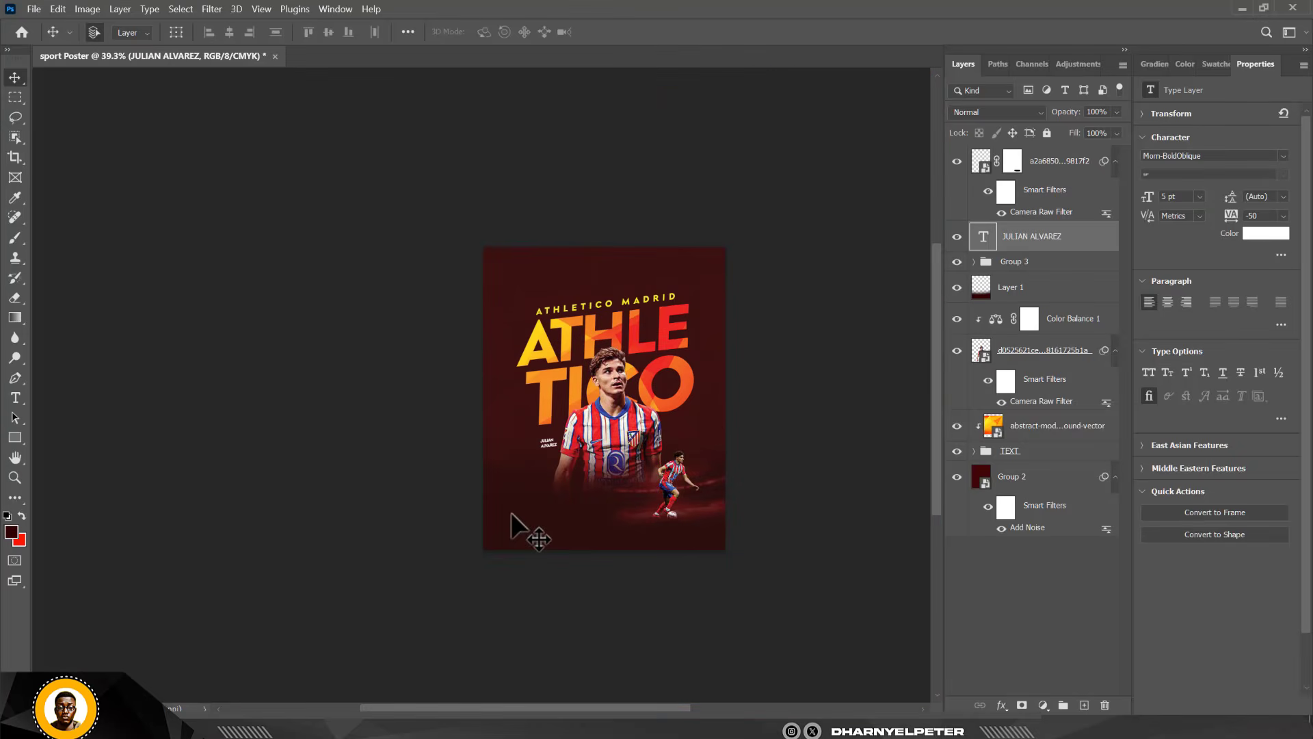
# - Scale the "JULIAN ALVAREZ" text up to about 125% beside the large player's sleeve
pyautogui.scroll(6, 524, 428)
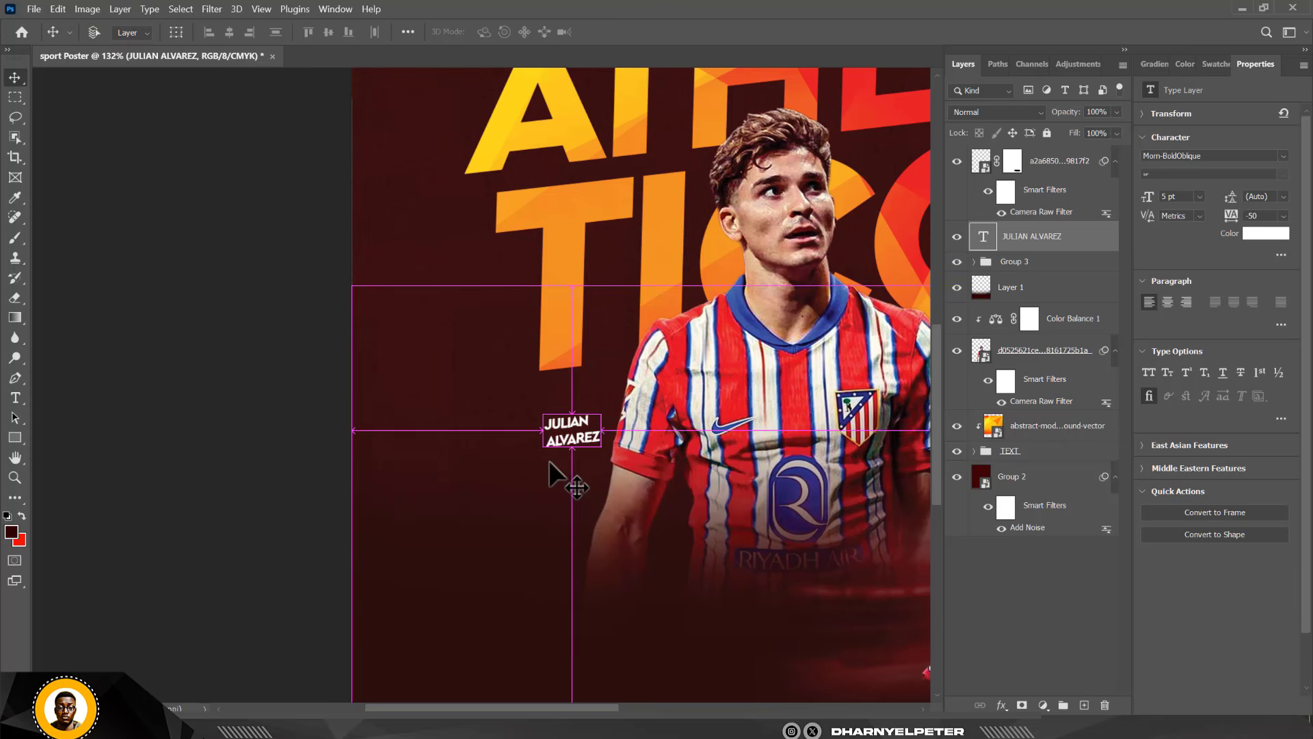
pyautogui.hotkey('ctrl', 't')
pyautogui.moveTo(542, 448); pyautogui.dragTo(519, 464)
pyautogui.press('Return')
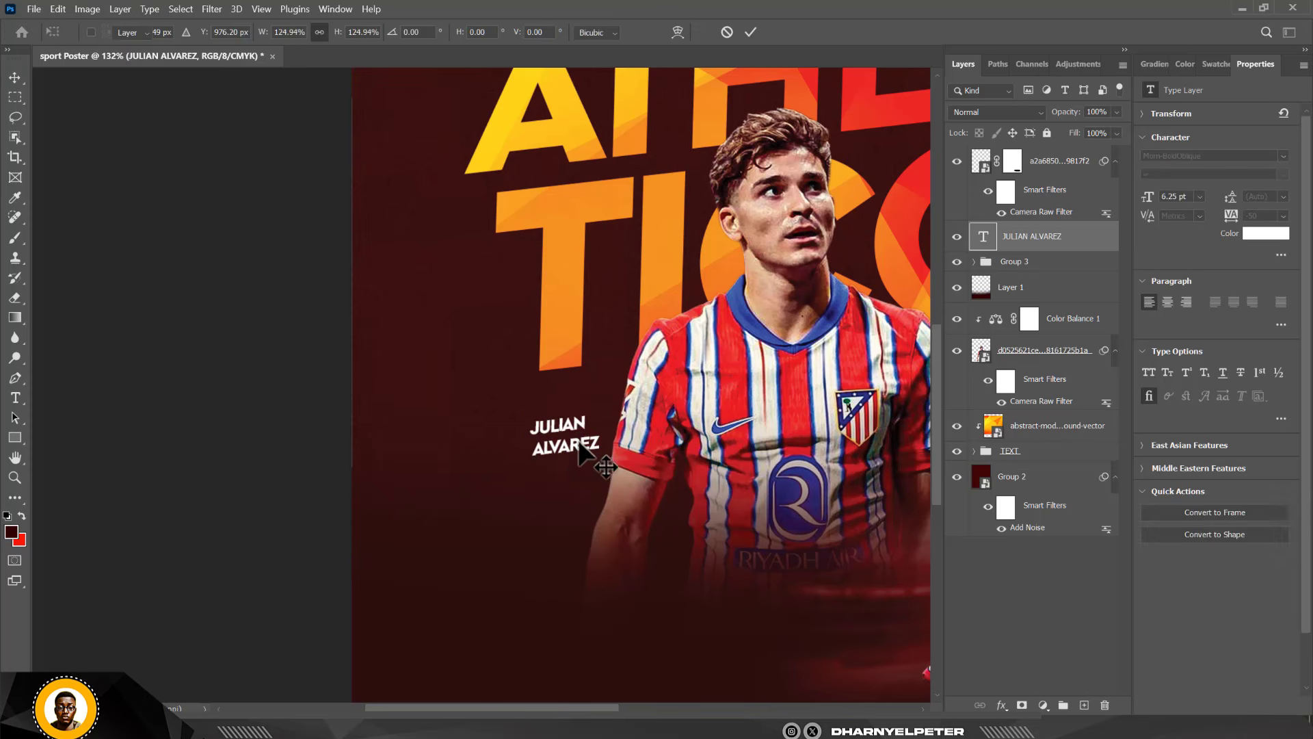
pyautogui.scroll(-6, 569, 464)
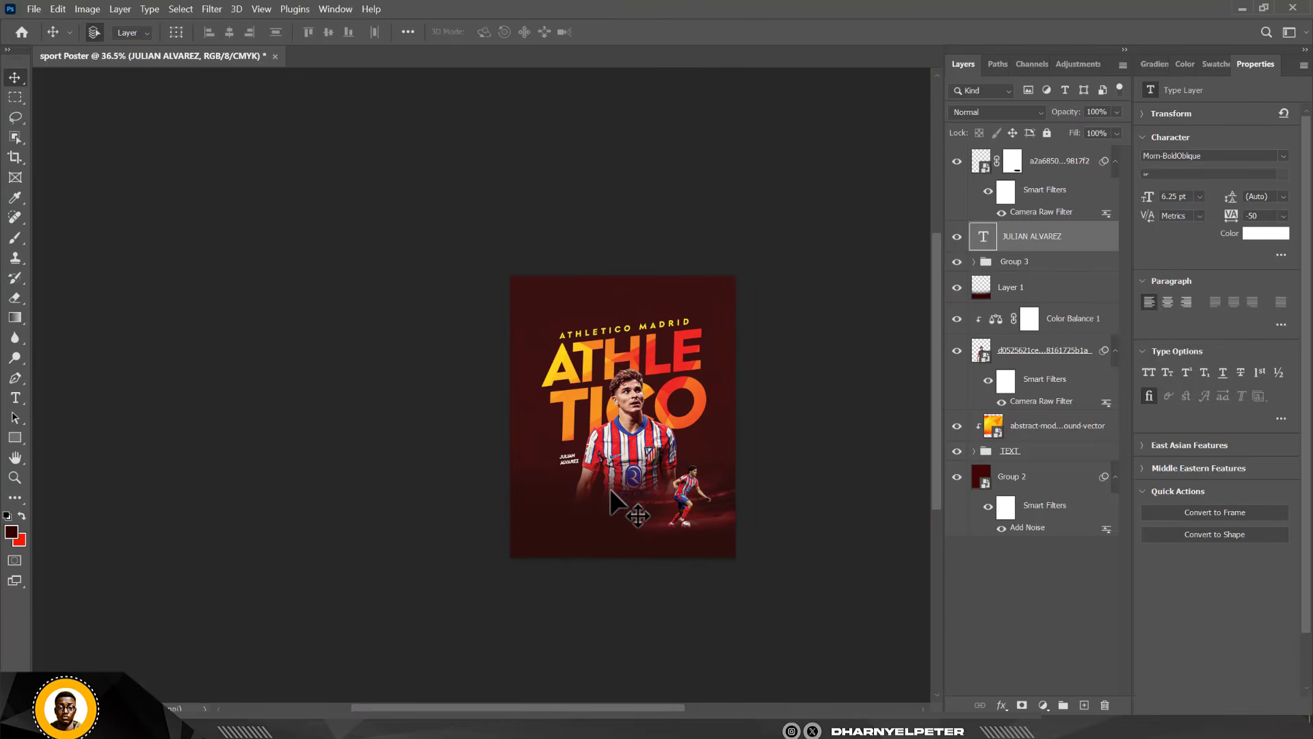
pyautogui.scroll(2, 610, 488)
pyautogui.scroll(2, 610, 489)
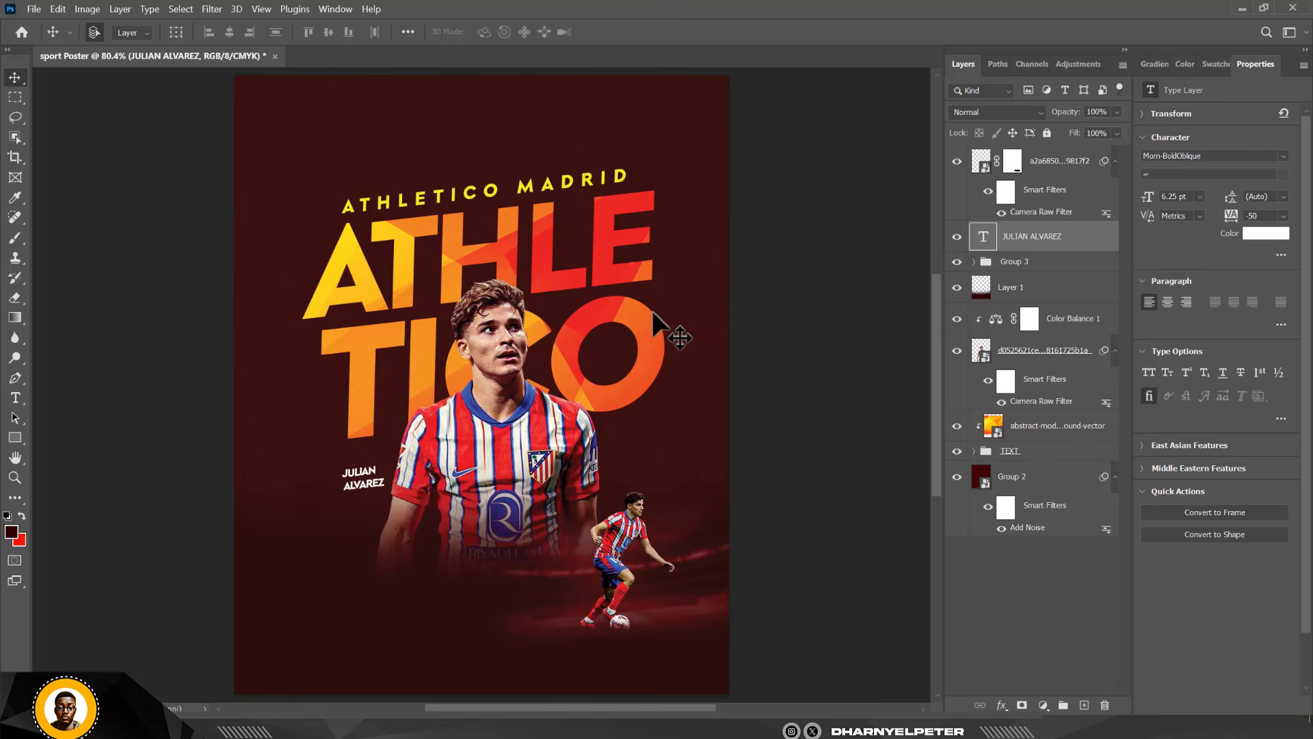
# - On a new layer above the small player, paint soft red glows at the poster's right and left edges with a 1000-pixel brush
pyautogui.click(1067, 164)
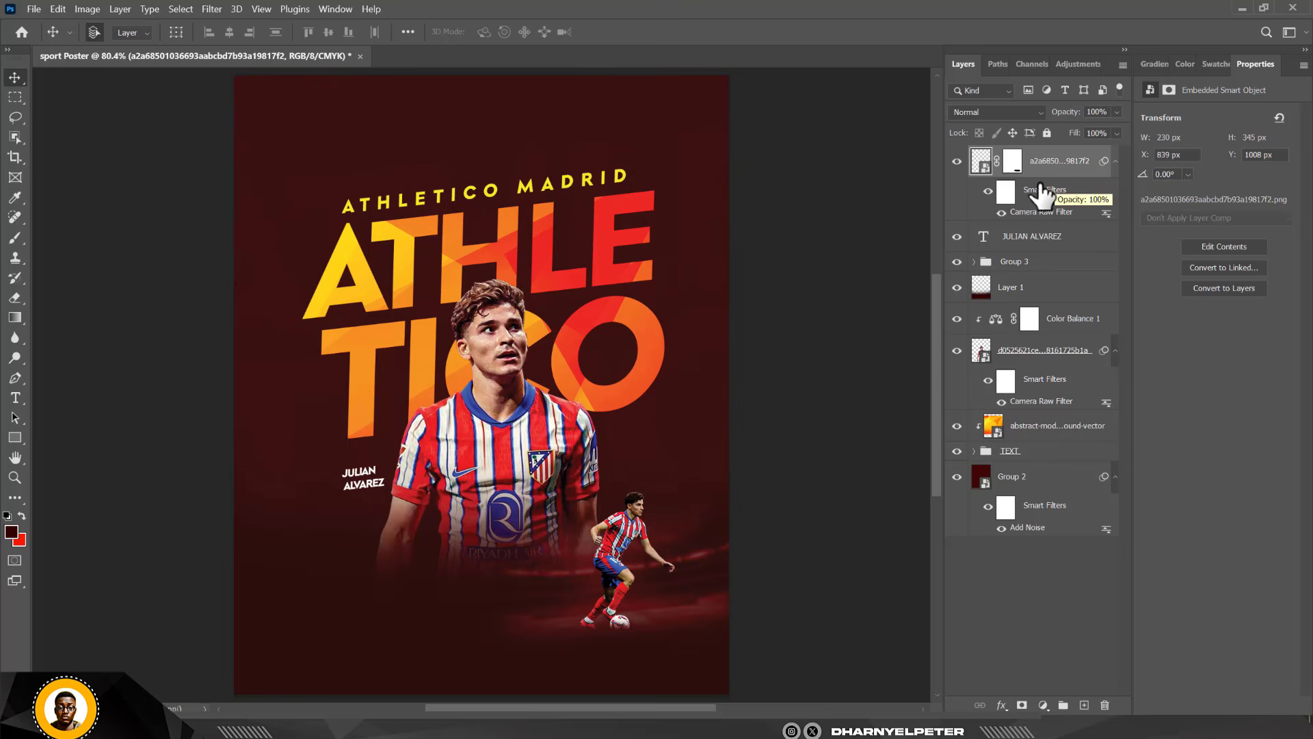
pyautogui.click(1084, 704)
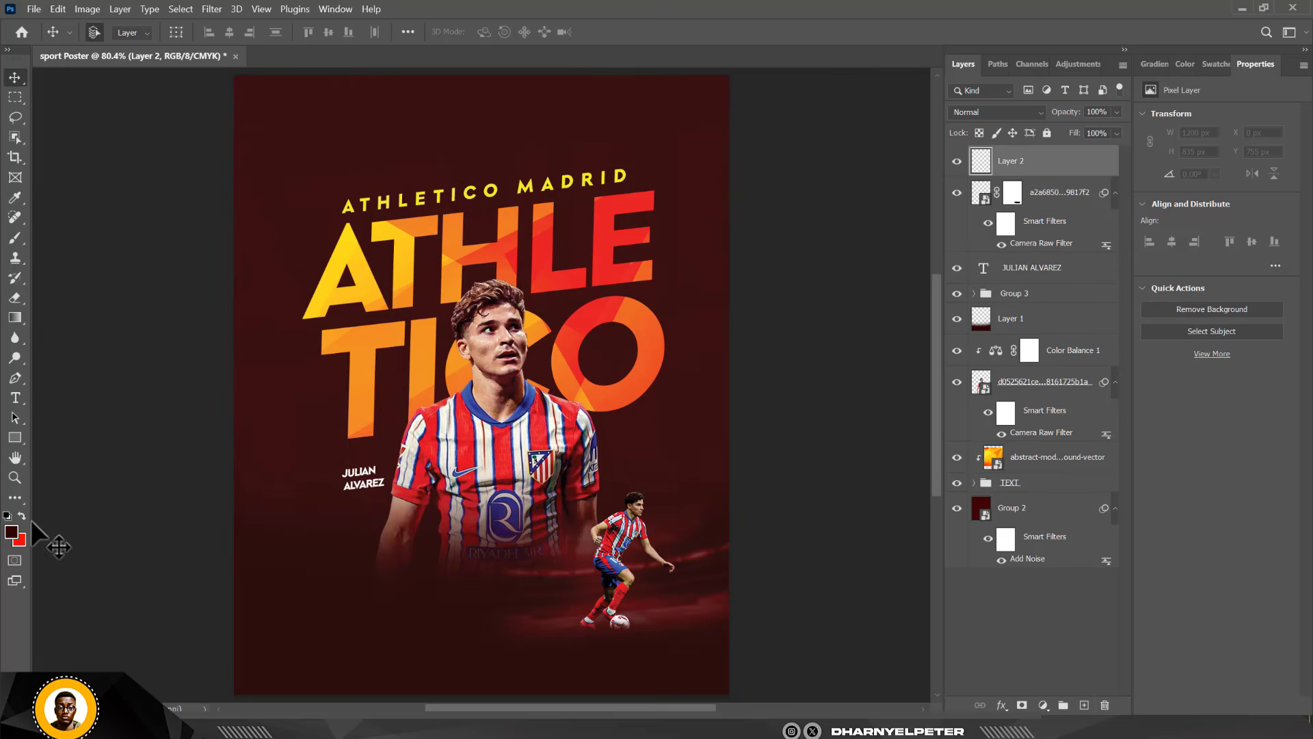
pyautogui.press('b')
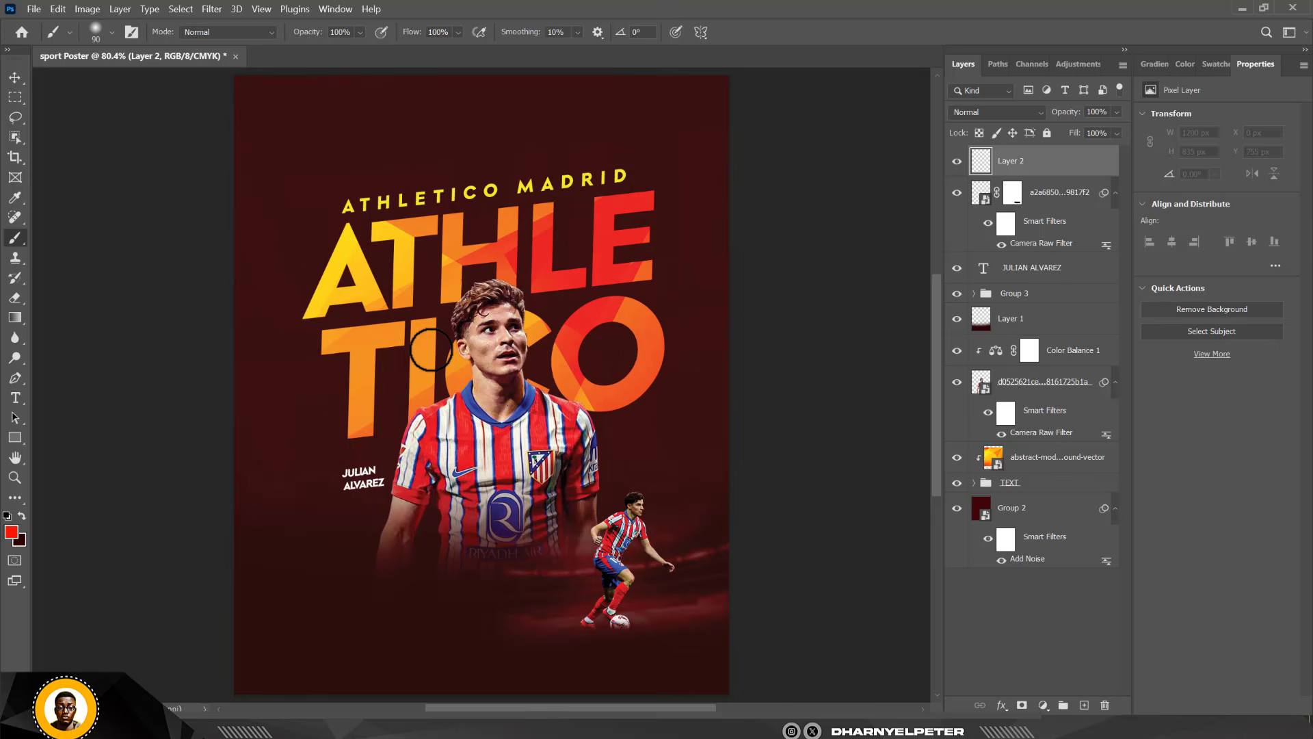
pyautogui.press(']')
pyautogui.press(']')
pyautogui.press(']')
pyautogui.press(']')
pyautogui.press(']')
pyautogui.press(']')
pyautogui.press(']')
pyautogui.press(']')
pyautogui.press(']')
pyautogui.press(']')
pyautogui.press(']')
pyautogui.press(']')
pyautogui.press(']')
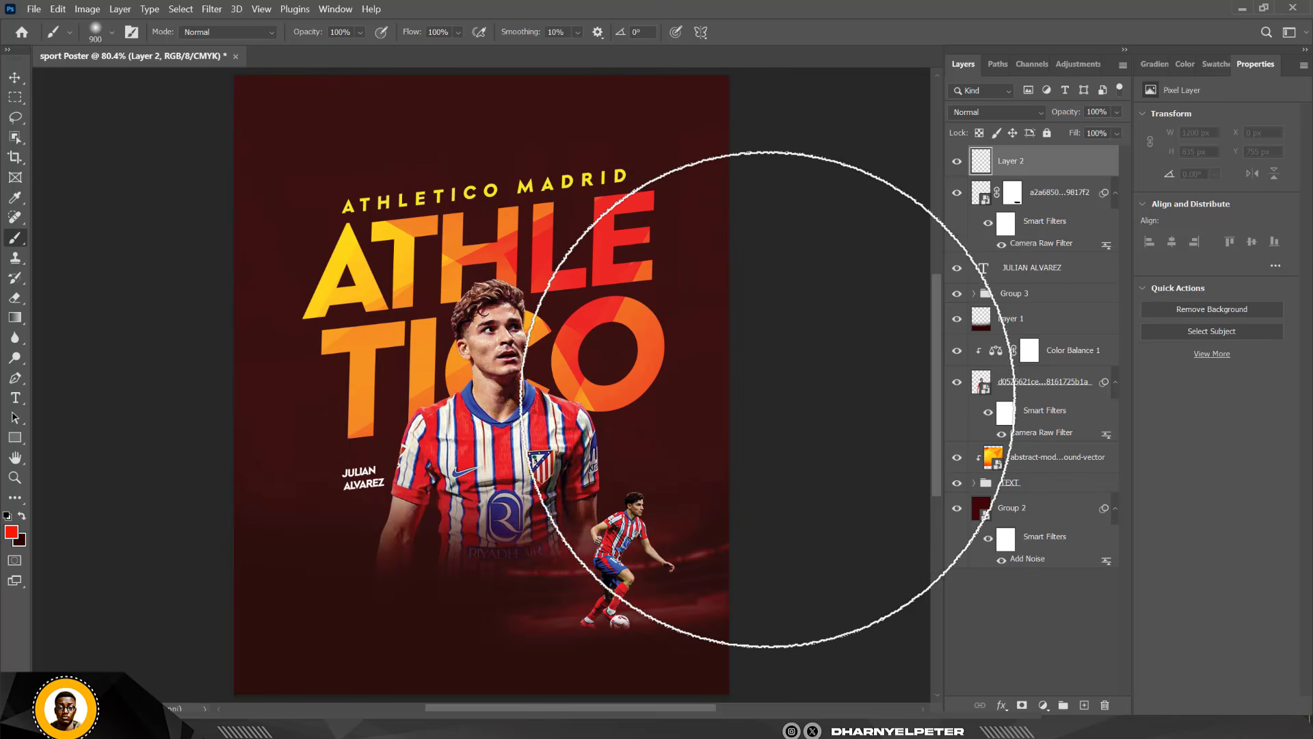
pyautogui.press(']')
pyautogui.click(777, 288)
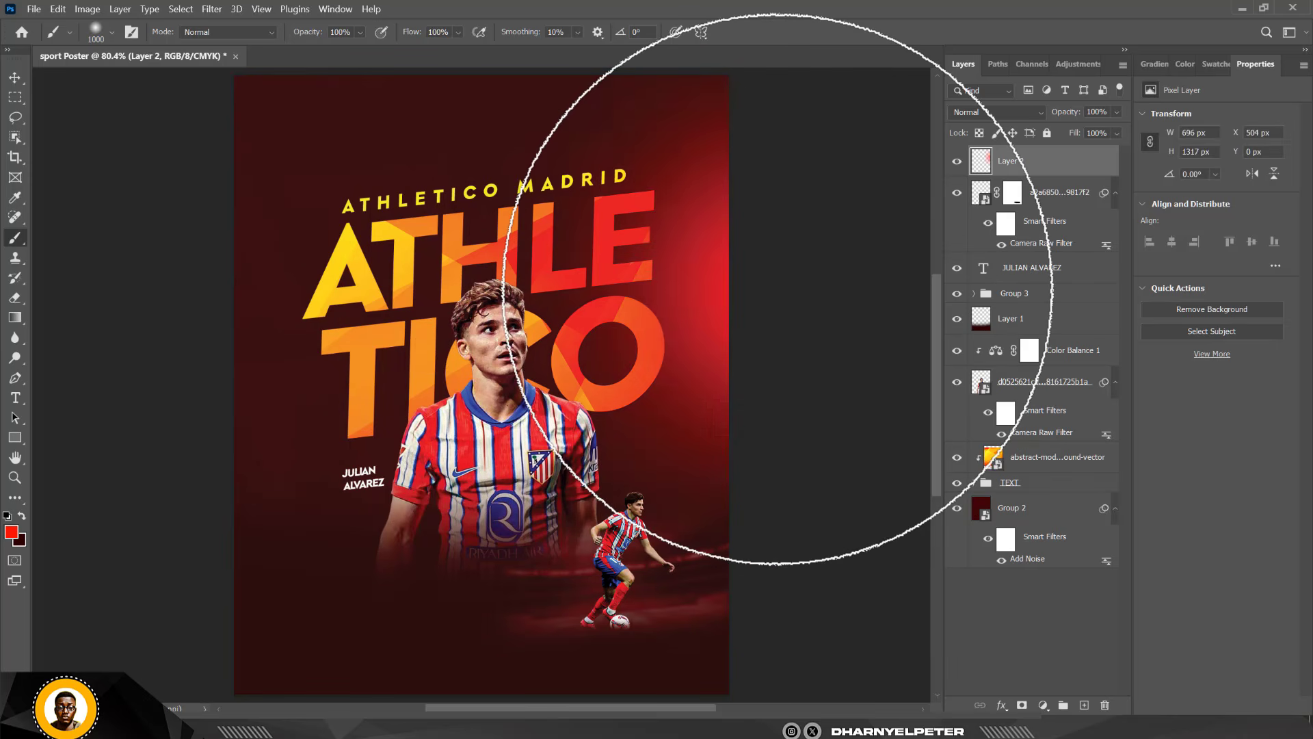
pyautogui.scroll(-2, 301, 356)
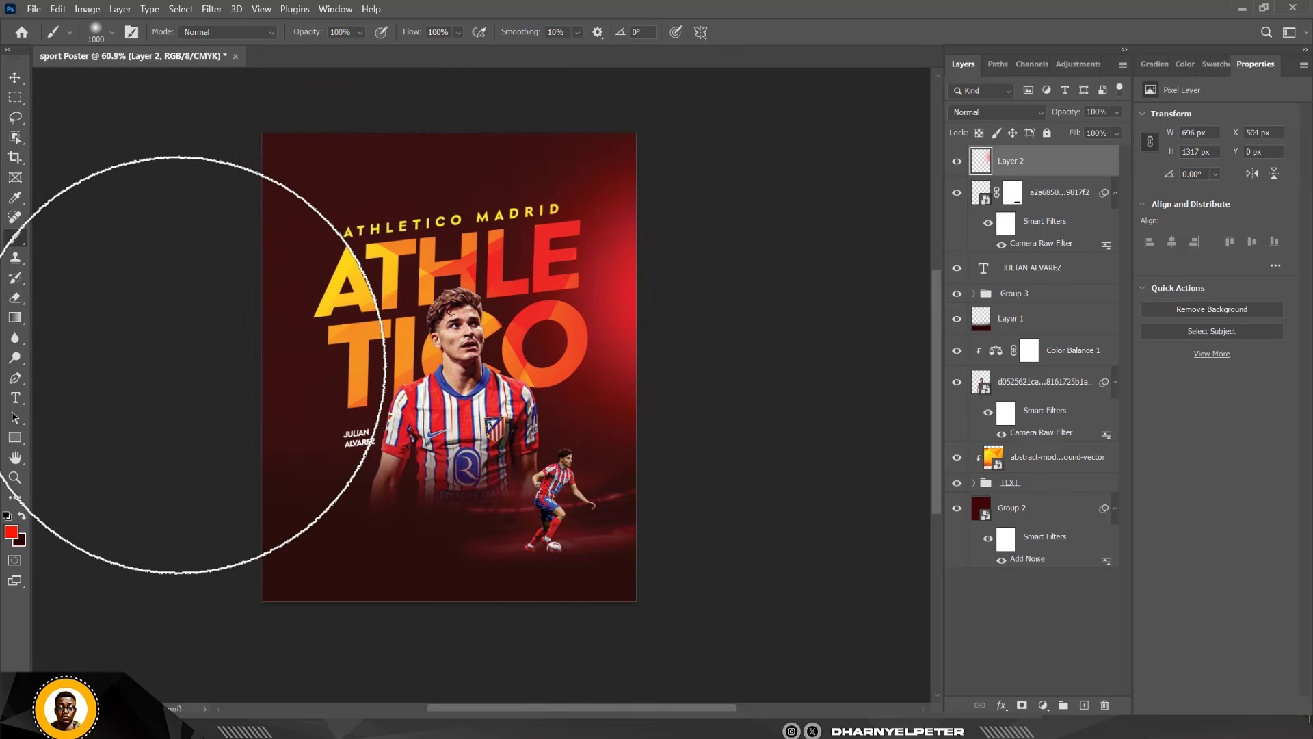
pyautogui.click(162, 367)
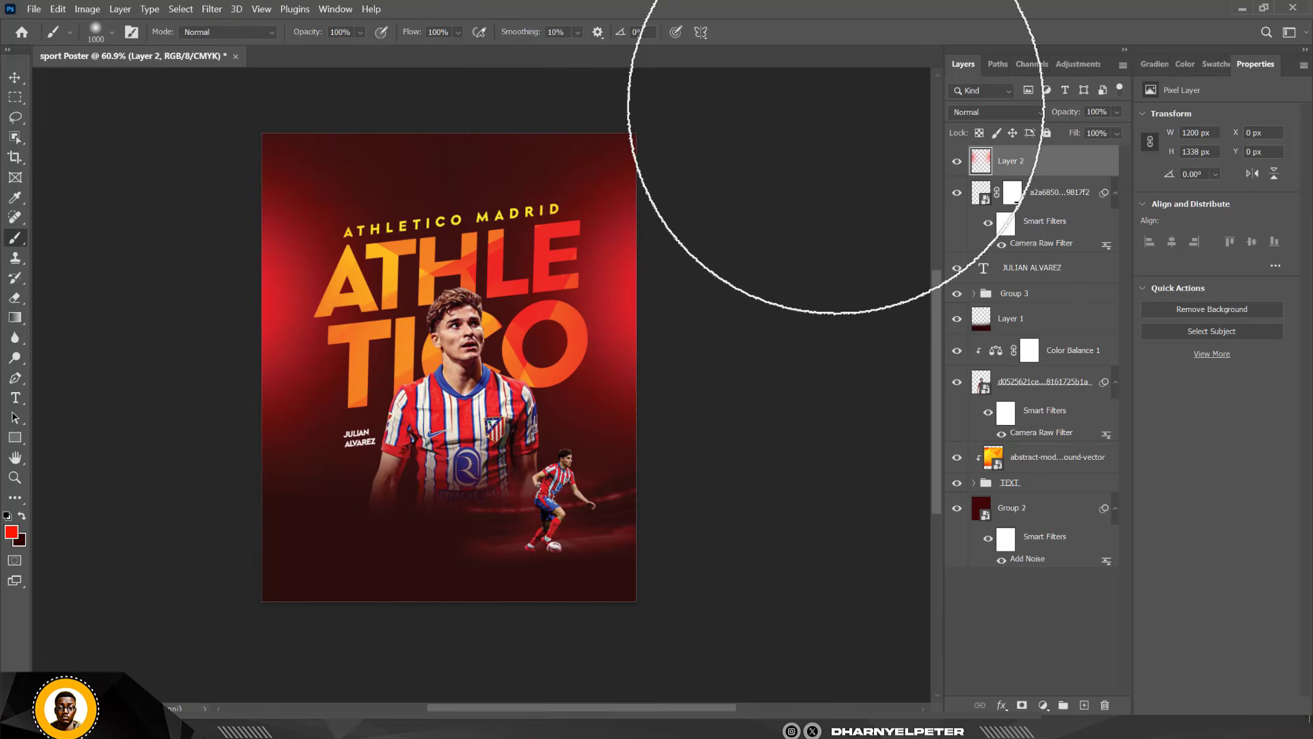
# - Set the red glow layer's blend mode to Linear Dodge (Add)
pyautogui.click(1026, 111)
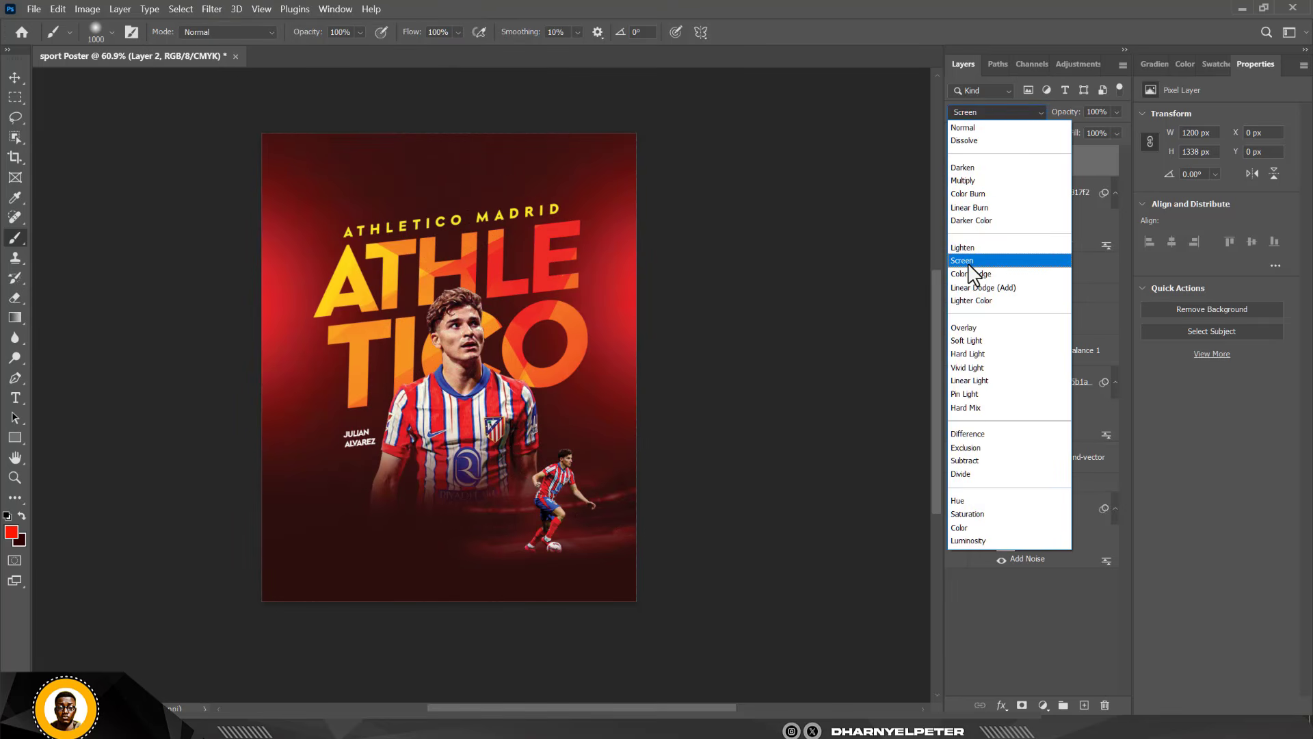
pyautogui.click(986, 287)
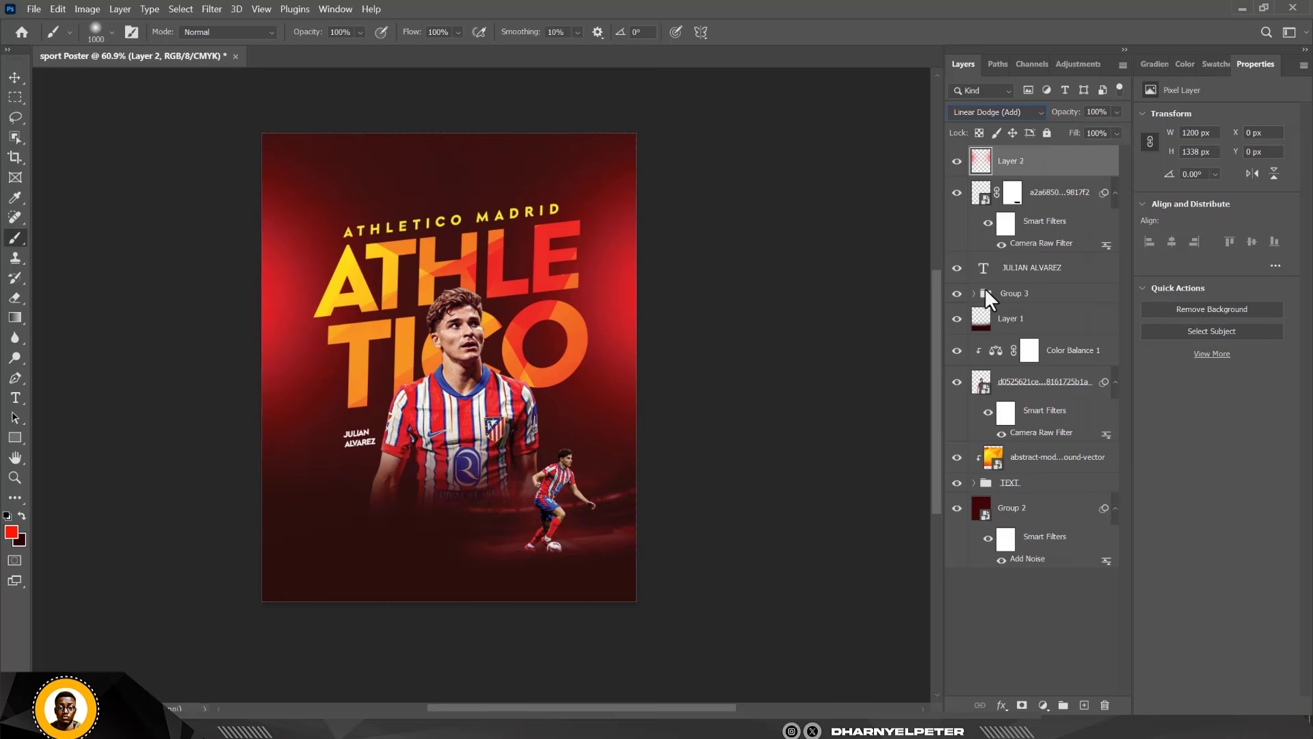
pyautogui.click(15, 78)
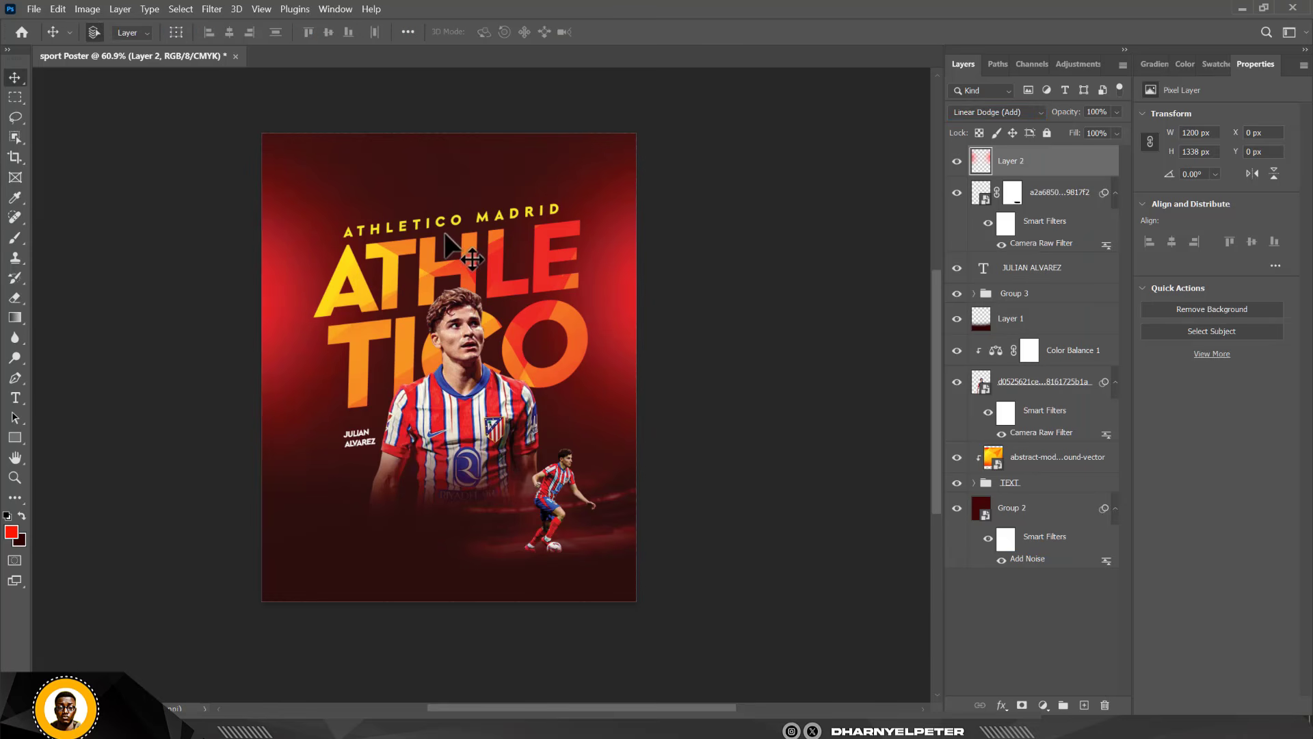
pyautogui.hotkey('ctrl', '+')
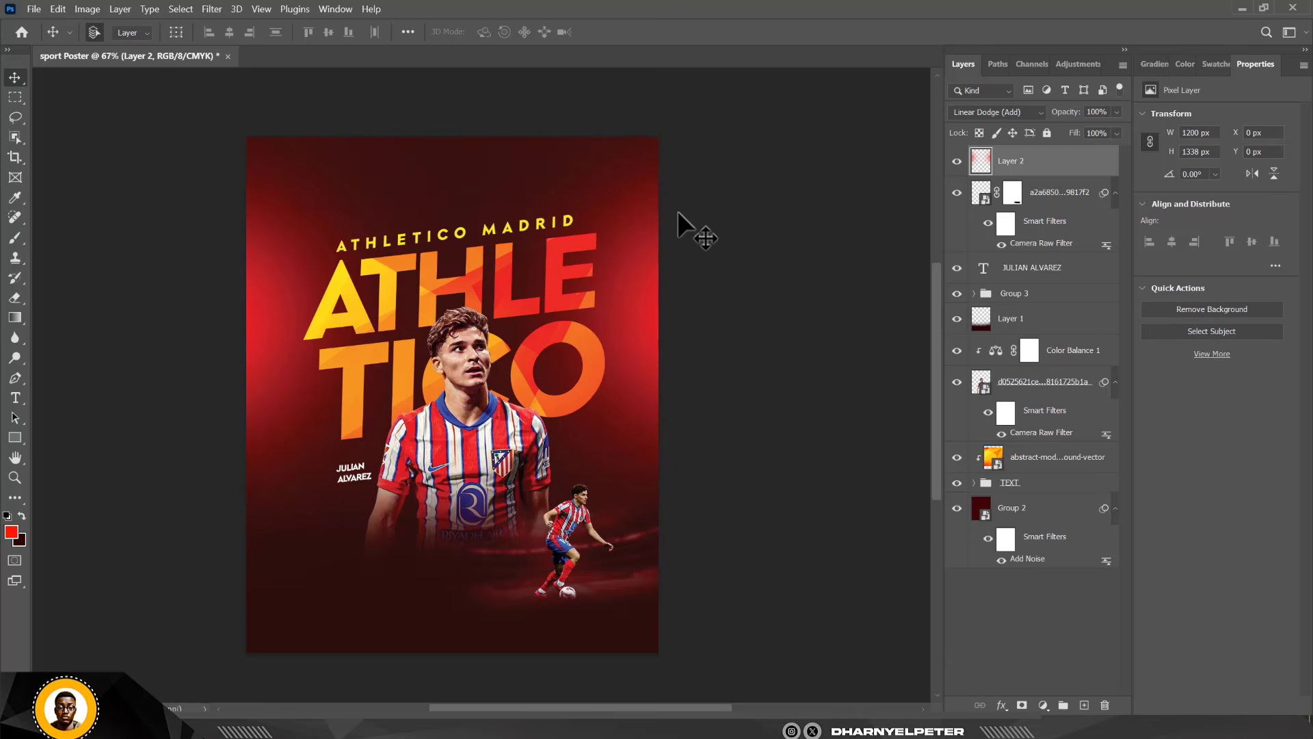
pyautogui.scroll(1, 446, 287)
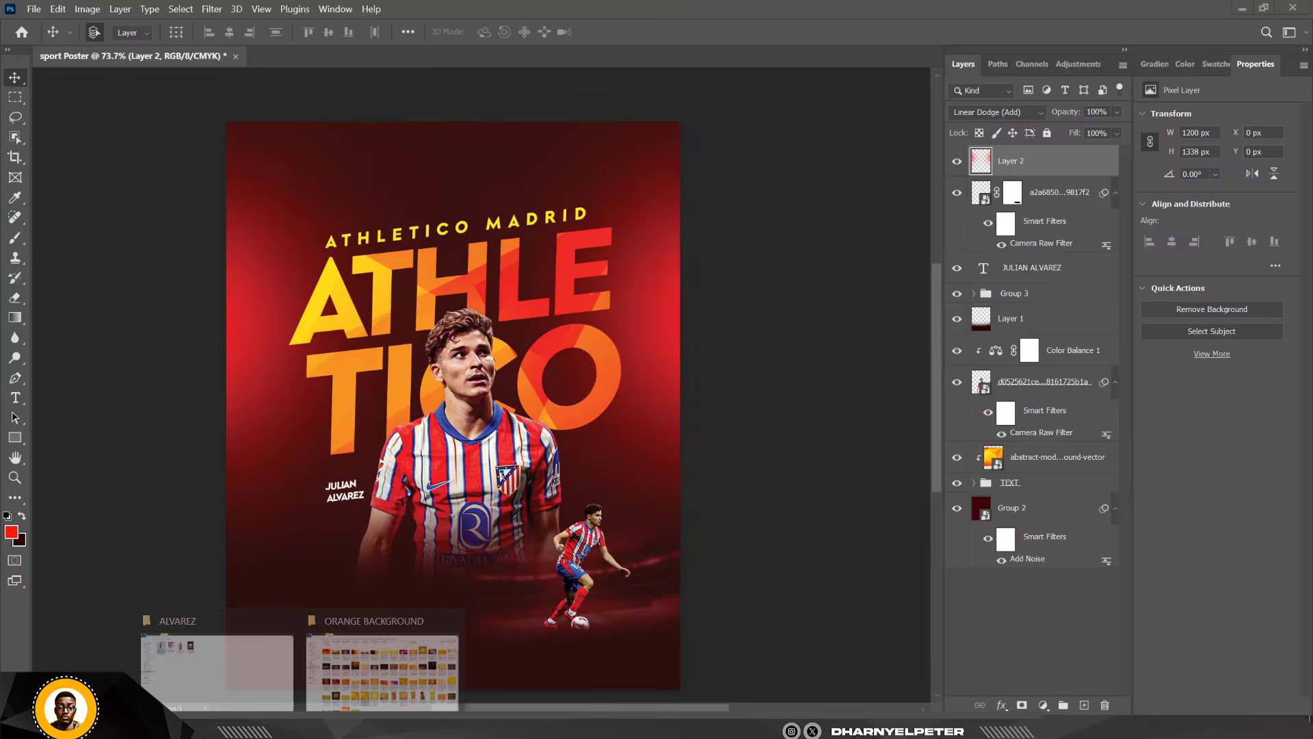
pyautogui.click(402, 651)
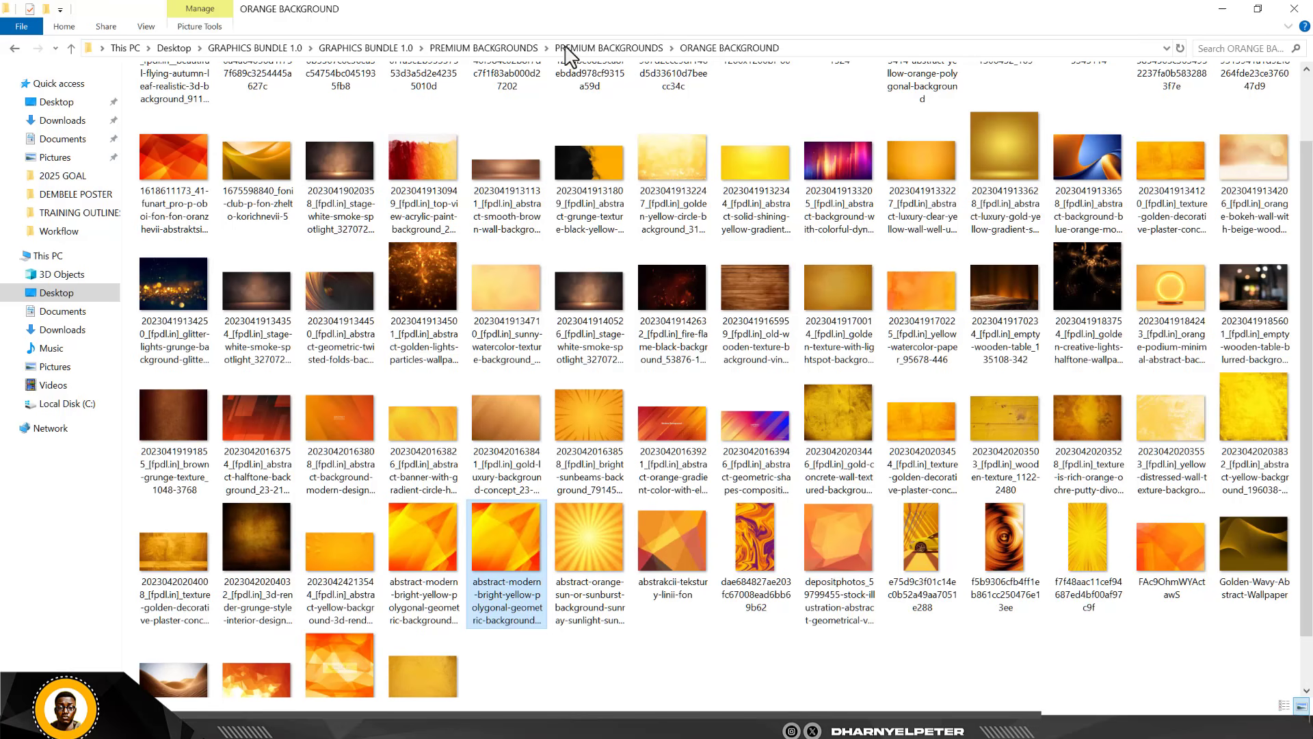
pyautogui.click(346, 48)
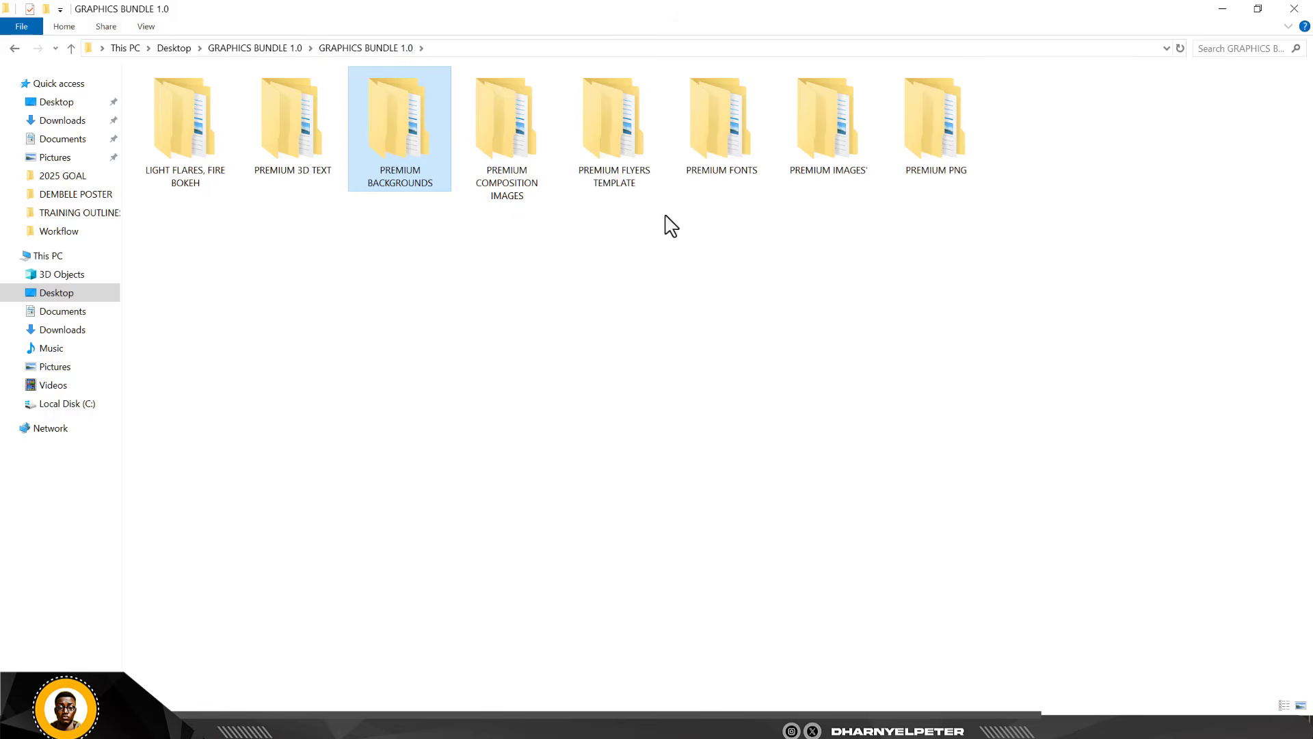
pyautogui.doubleClick(407, 116)
pyautogui.doubleClick(195, 95)
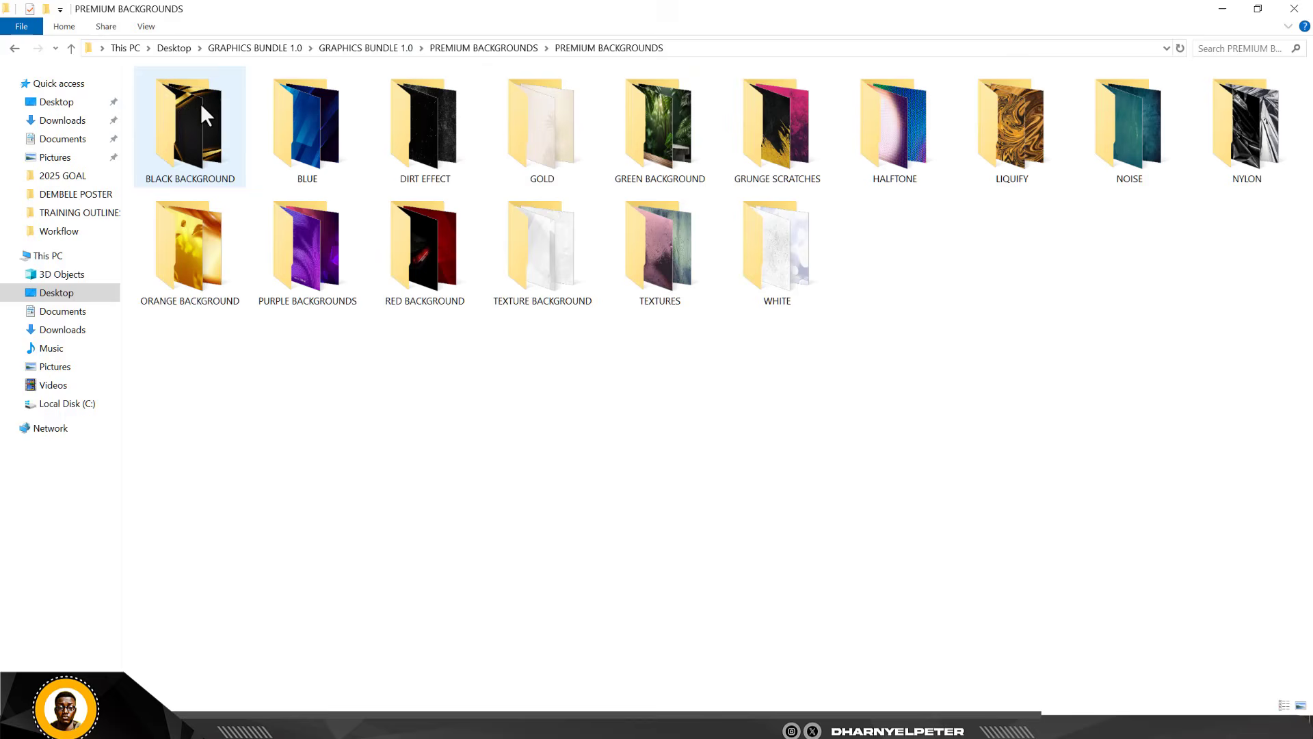
pyautogui.doubleClick(423, 115)
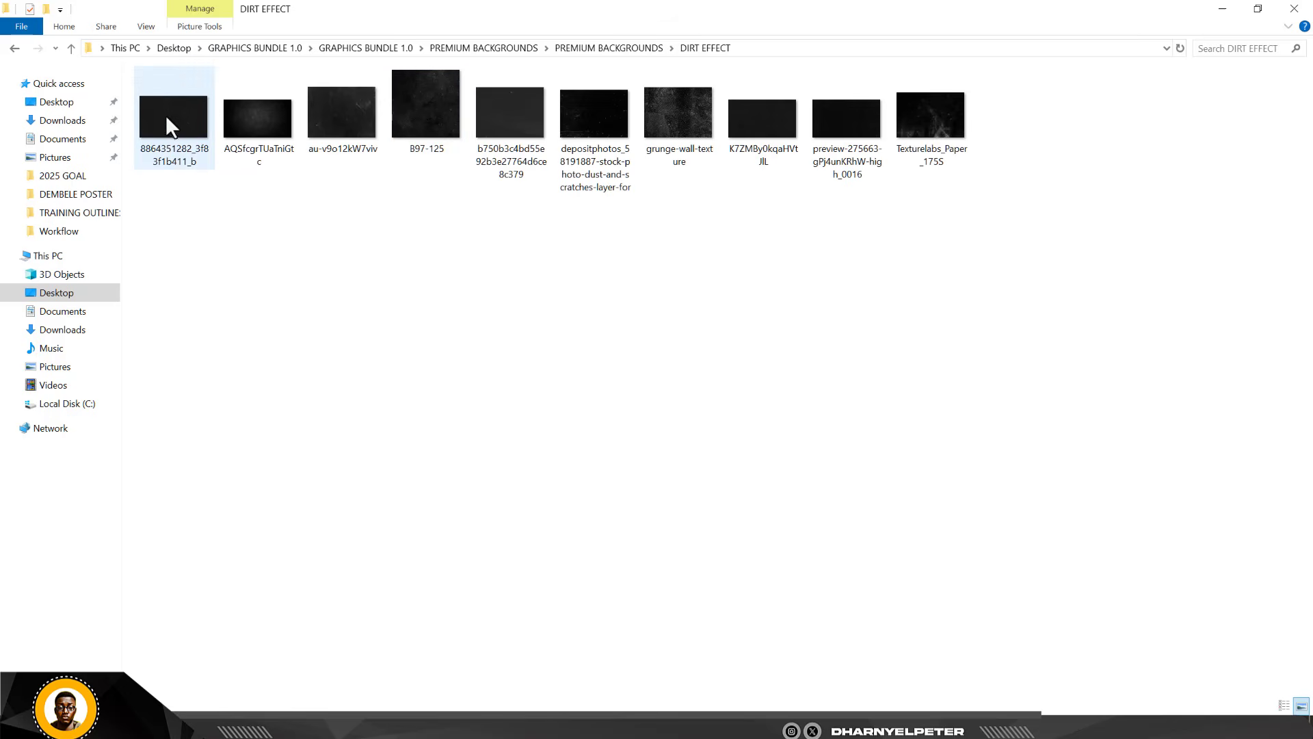
pyautogui.moveTo(167, 124); pyautogui.dragTo(498, 260)
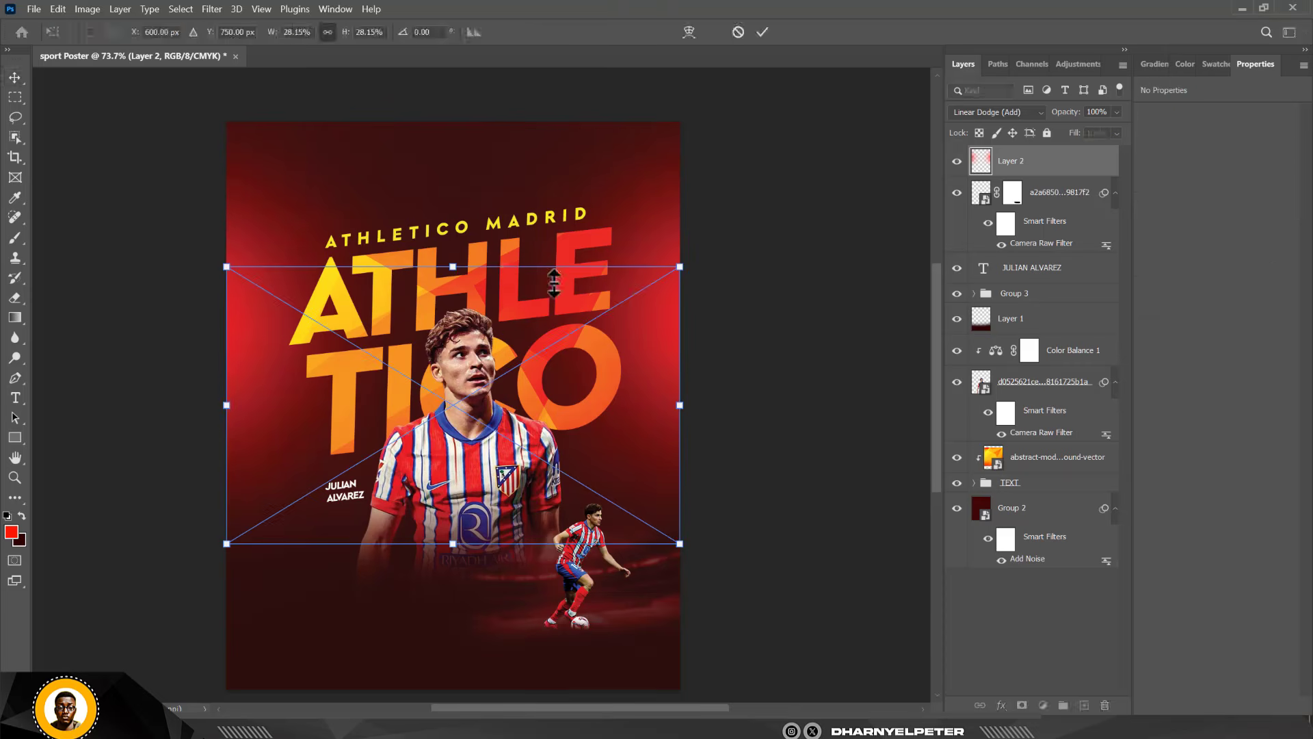
pyautogui.moveTo(727, 296); pyautogui.dragTo(700, 684)
pyautogui.press('Return')
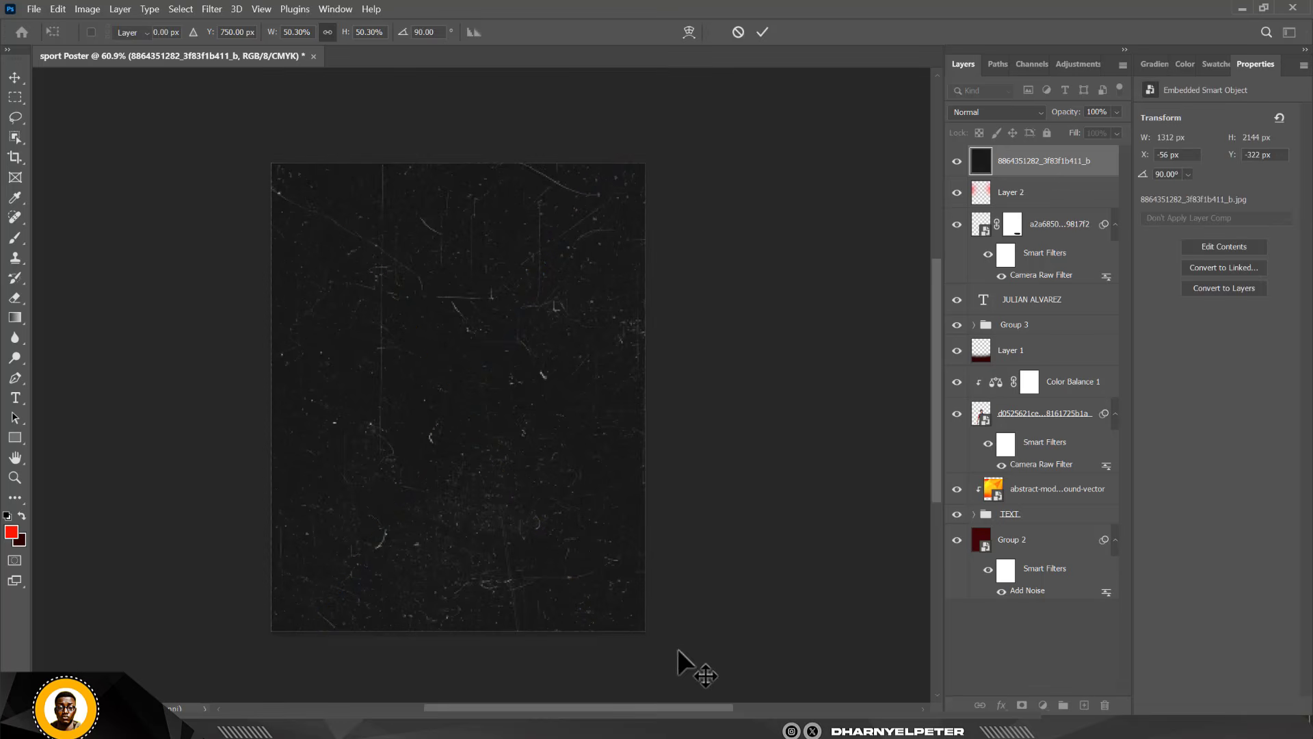
# - Set the scratch texture layer's blend mode to Screen and its opacity to 53%
pyautogui.click(1018, 113)
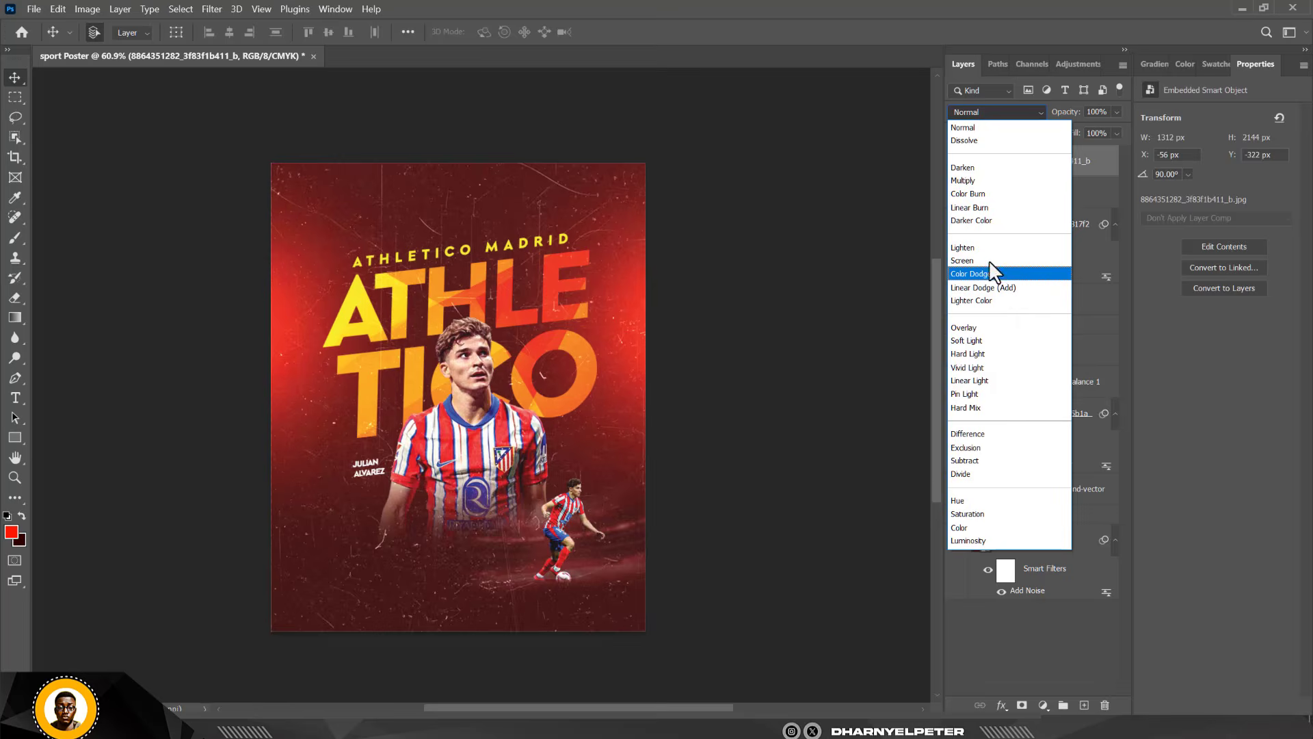
pyautogui.click(988, 261)
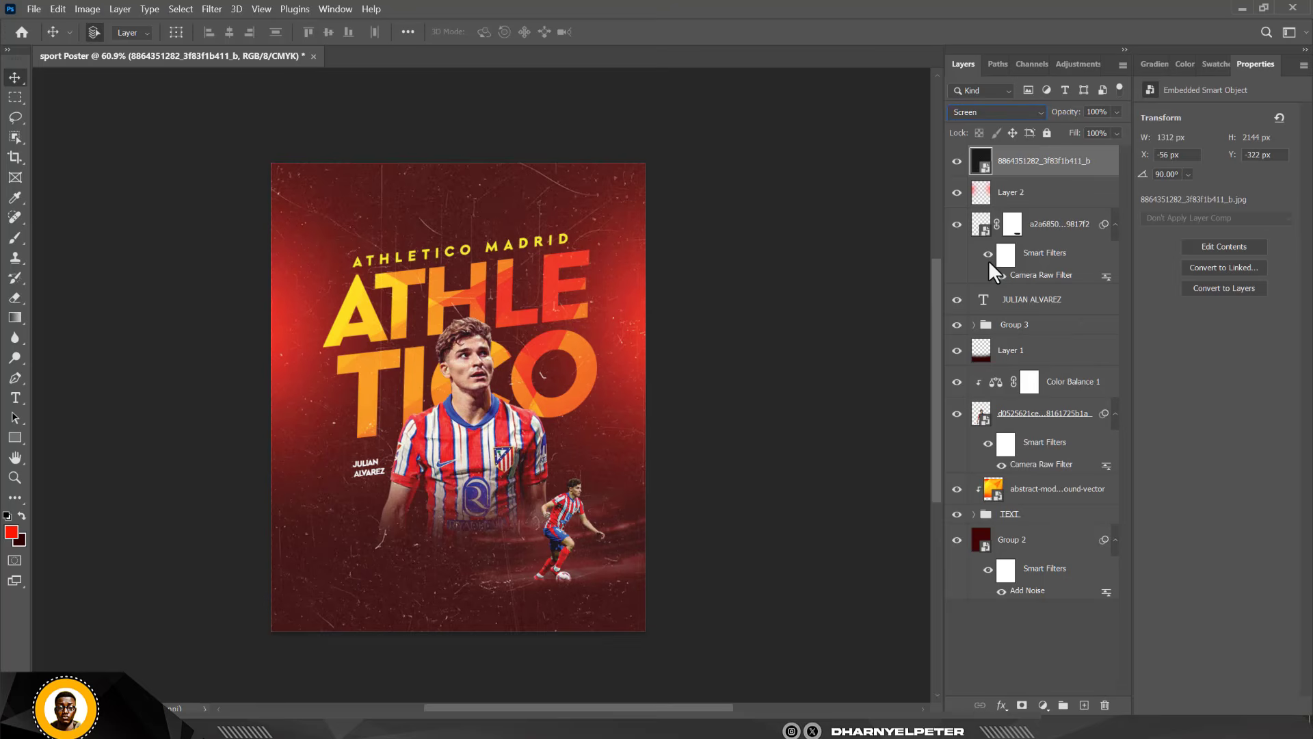
pyautogui.click(1116, 132)
pyautogui.moveTo(1071, 134); pyautogui.dragTo(1070, 134)
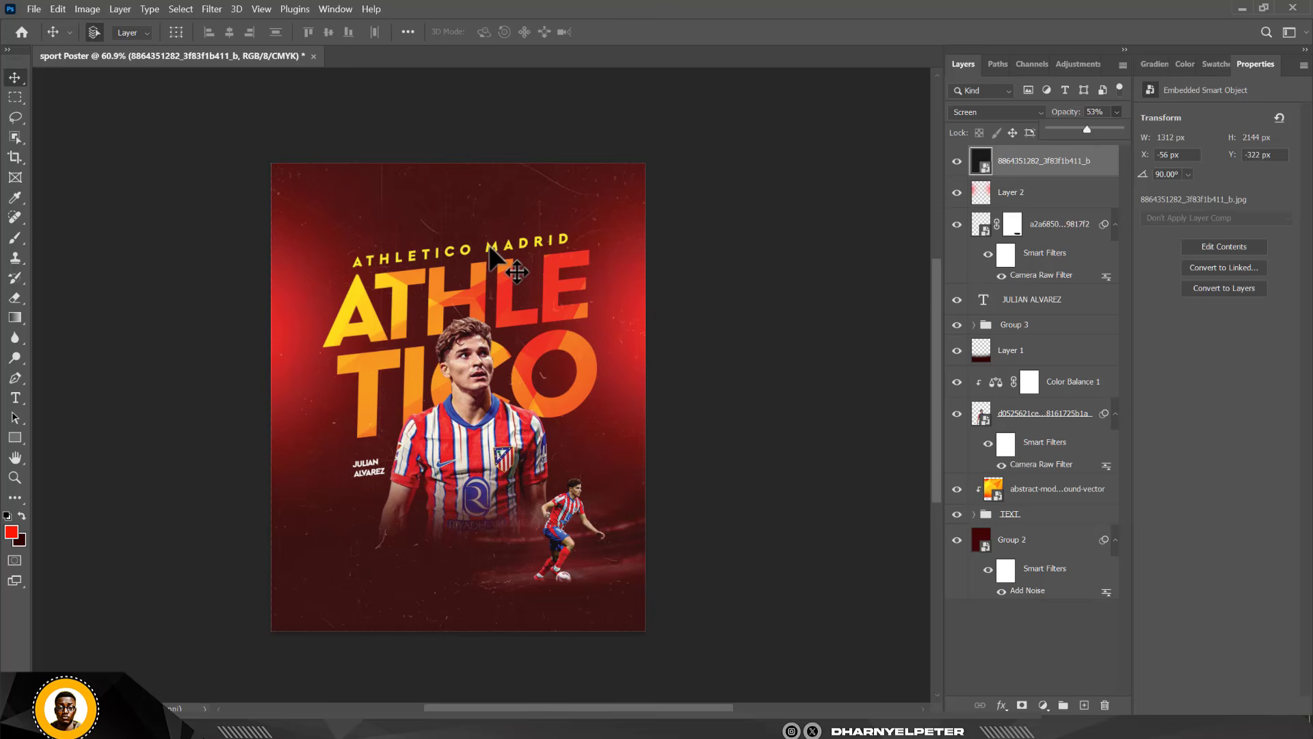
pyautogui.scroll(2, 490, 247)
pyautogui.scroll(-2, 488, 245)
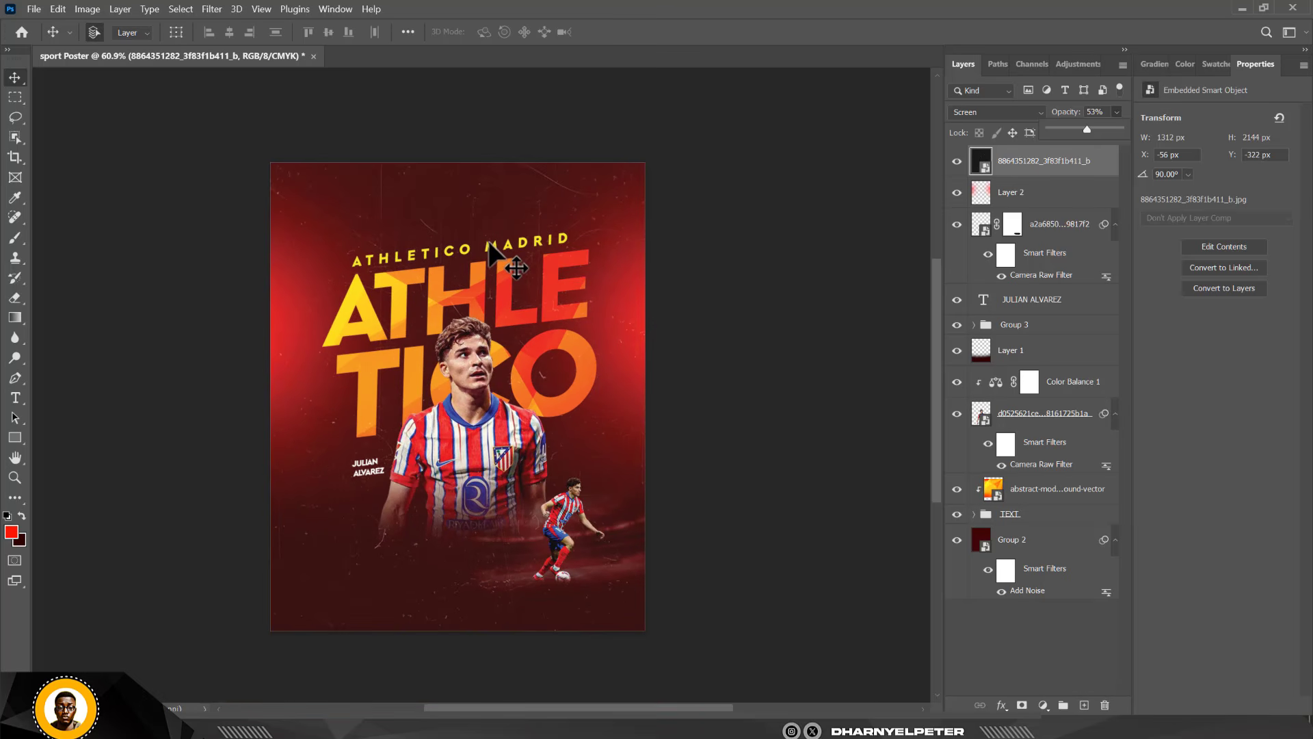
pyautogui.click(724, 166)
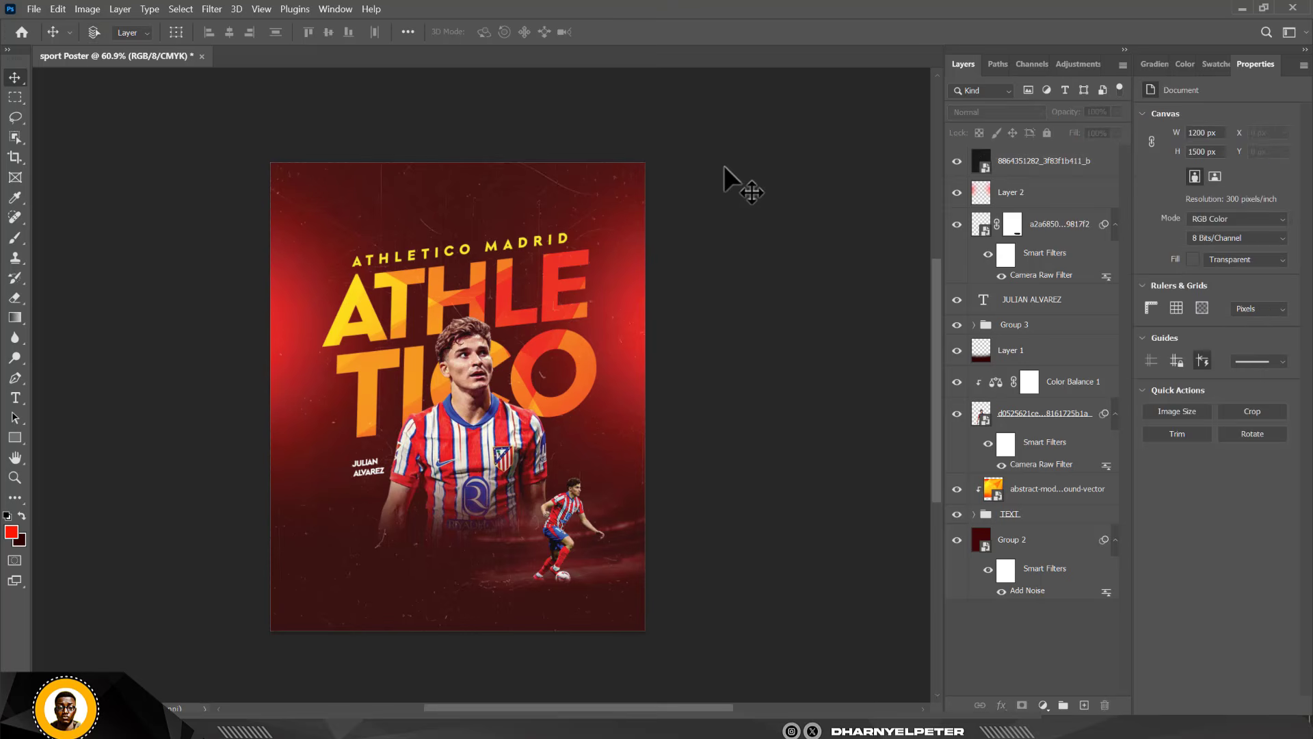
pyautogui.hotkey('ctrl', '0')
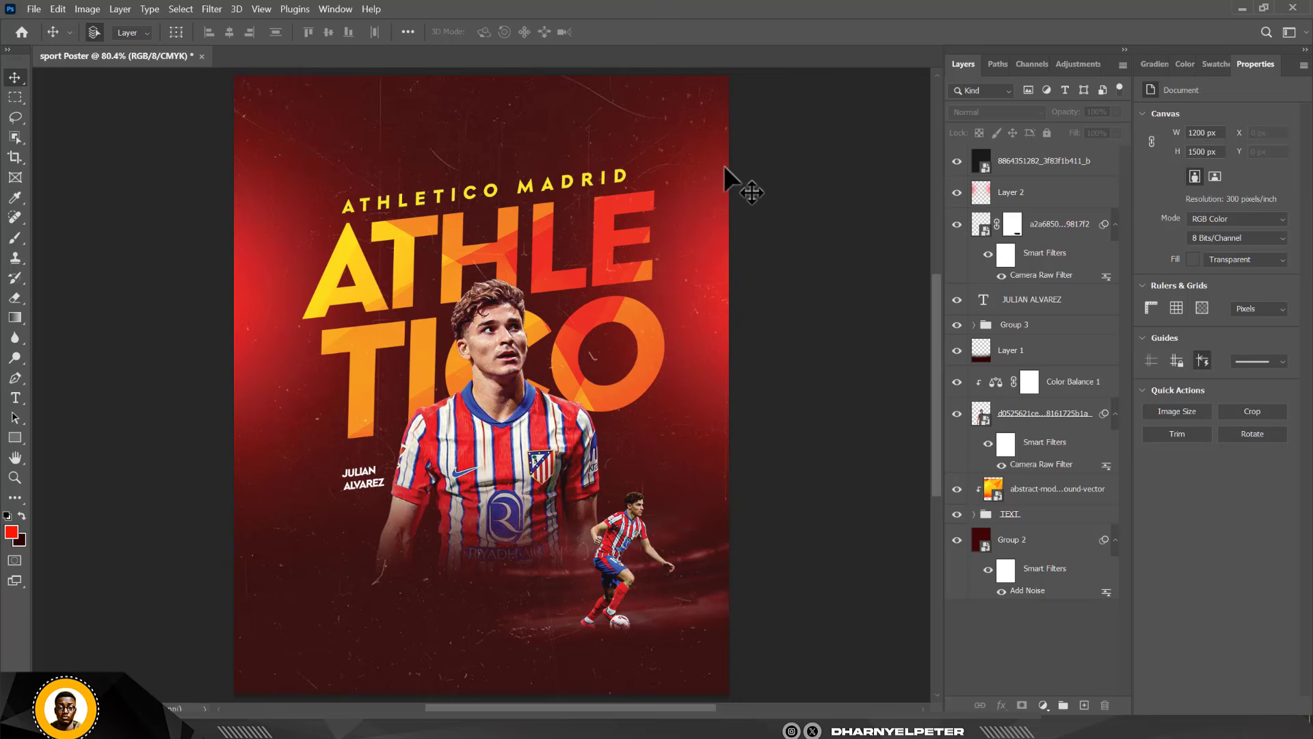
# - Try a duplicate of the scratch texture layer for a stronger effect, and delete the copy
pyautogui.click(1033, 171)
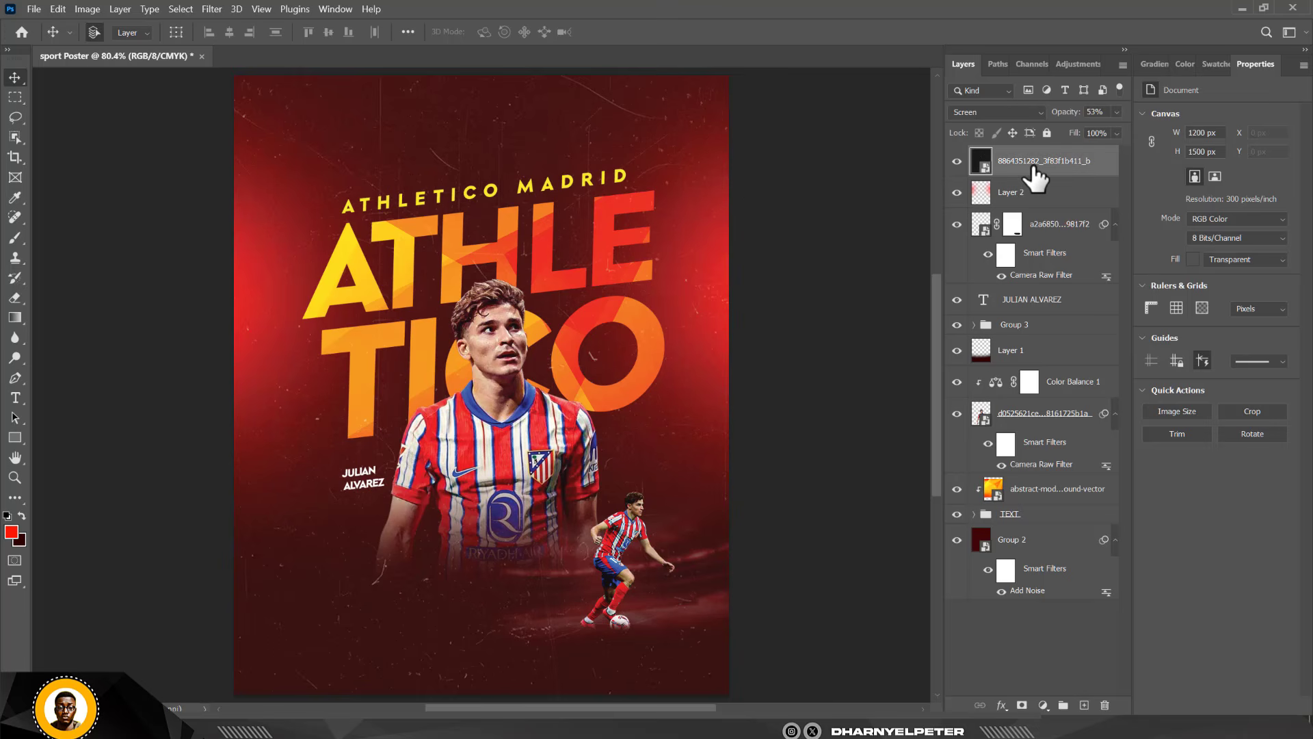
pyautogui.hotkey('ctrl', 'j')
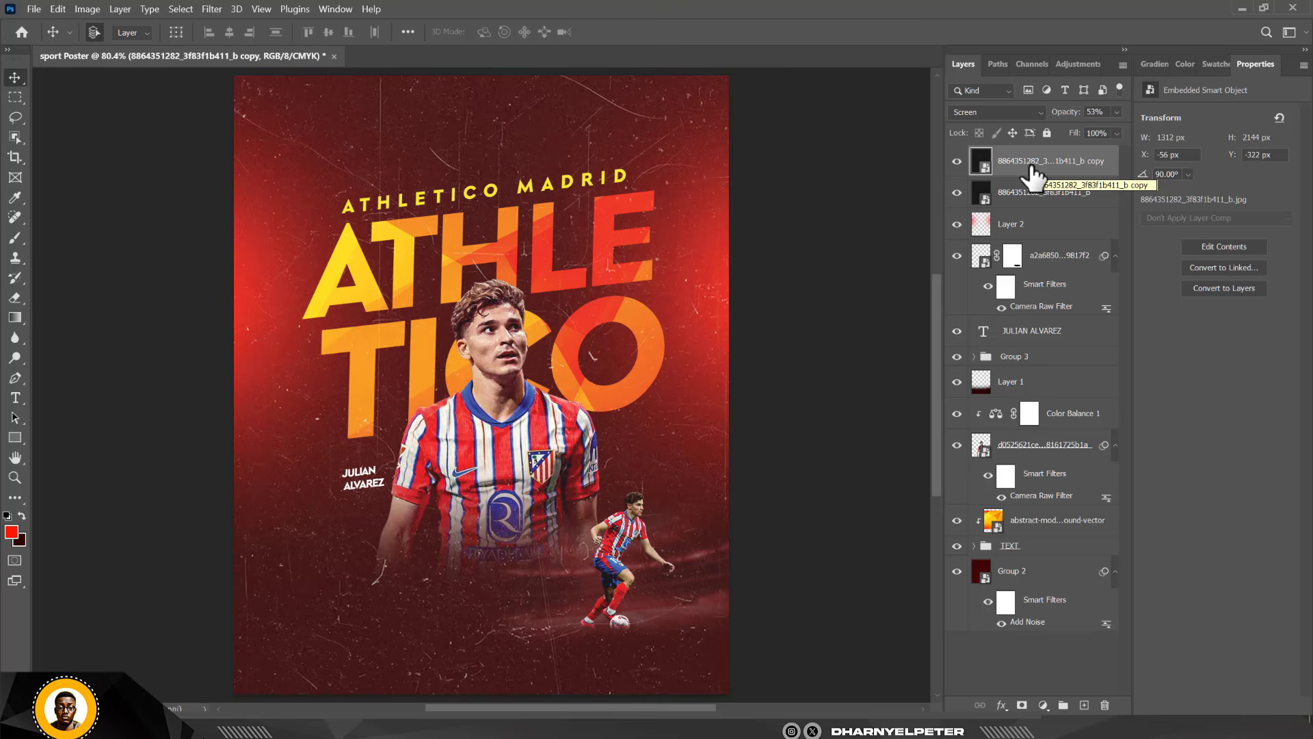
pyautogui.click(1105, 704)
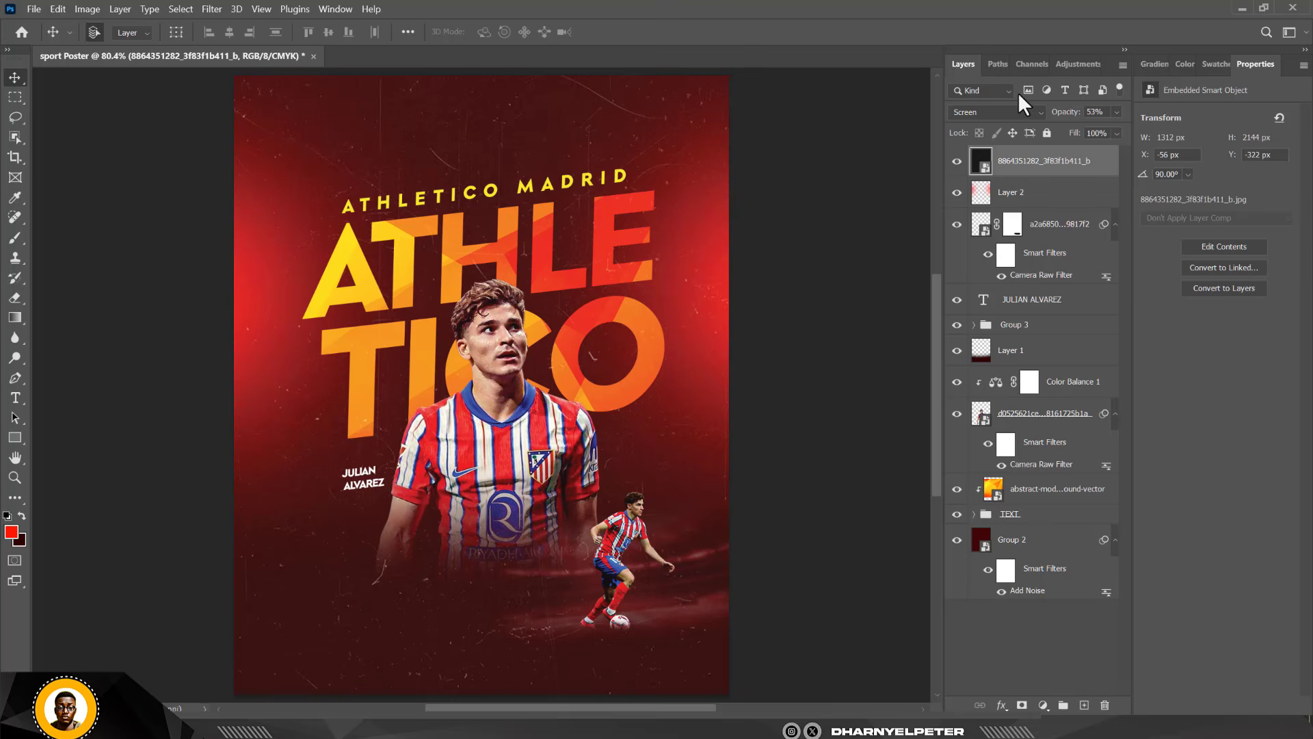
# - On the red glow layer, paint extra soft red glows at the poster's lower right edge, lower left edge and top centre with a 400-pixel brush
pyautogui.click(1048, 197)
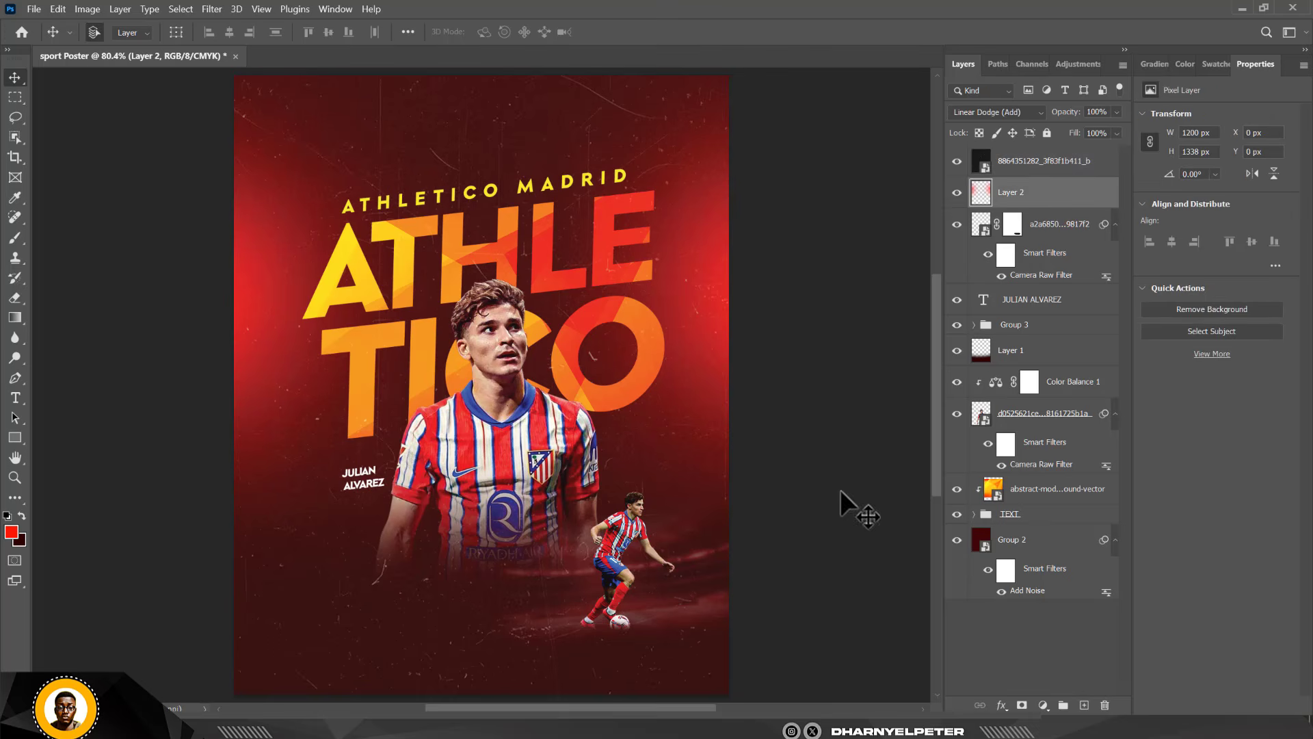
pyautogui.press('b')
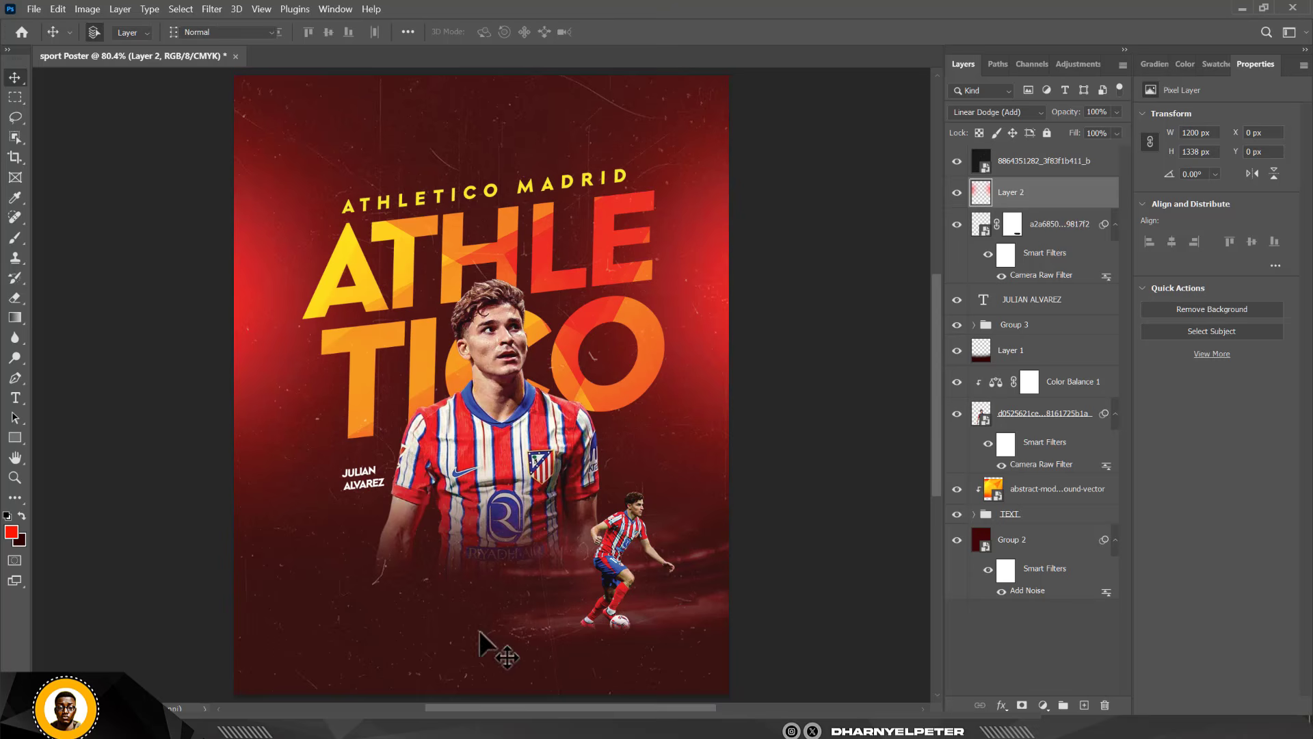
pyautogui.press('[')
pyautogui.press('[')
pyautogui.press('[')
pyautogui.press('[')
pyautogui.press('[')
pyautogui.press('[')
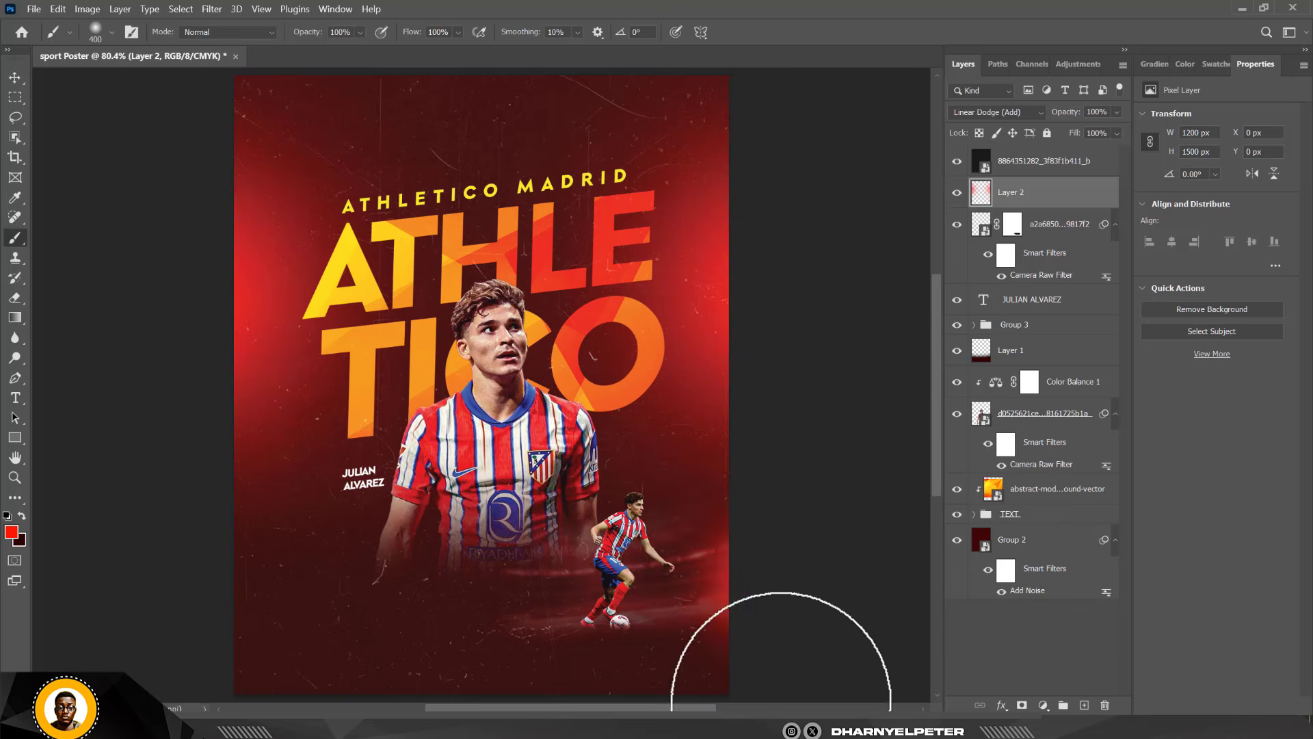
pyautogui.scroll(-1, 711, 496)
pyautogui.scroll(-1, 711, 496)
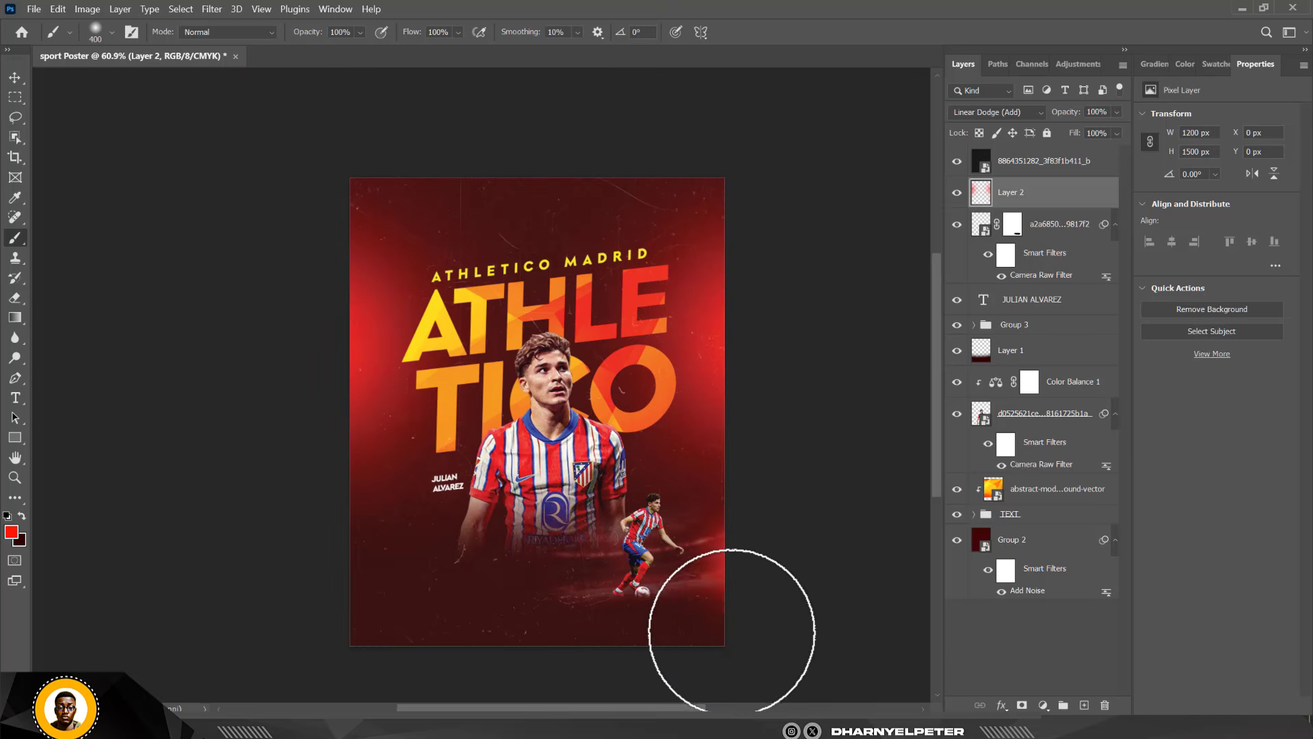
pyautogui.scroll(1, 684, 418)
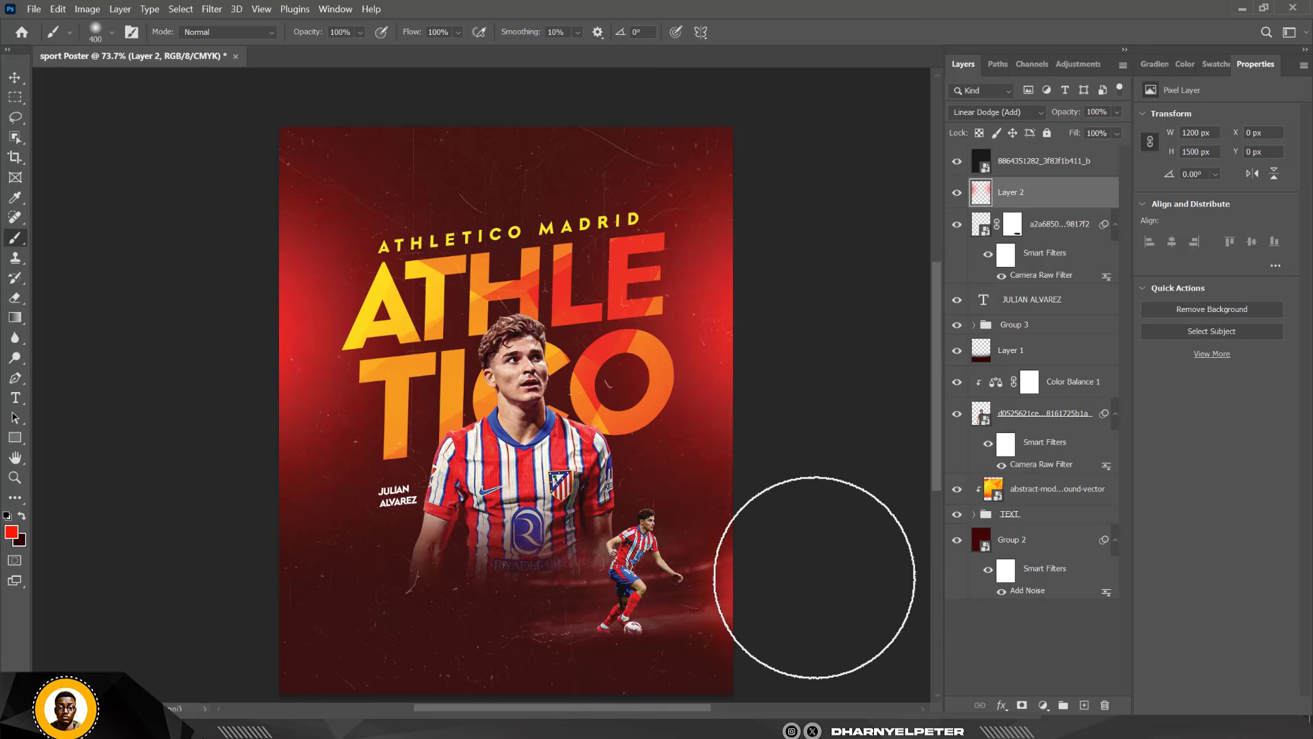
pyautogui.click(231, 601)
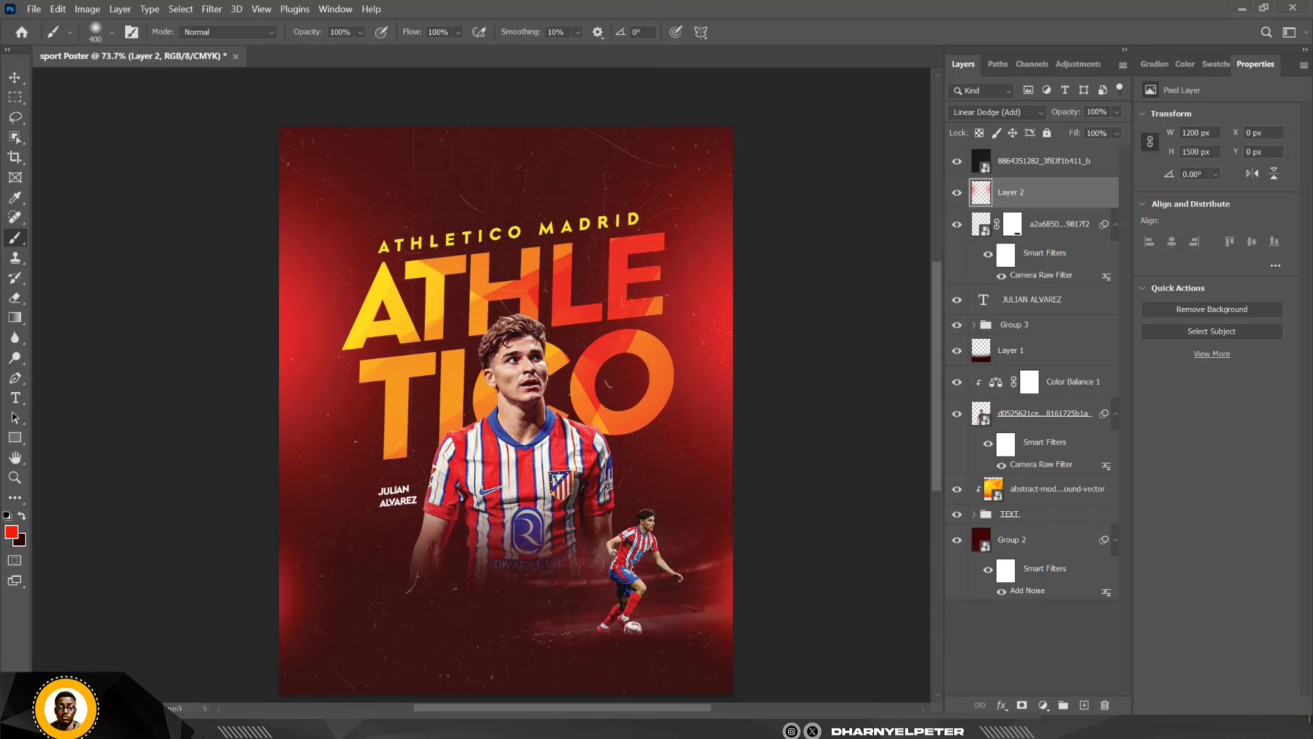
pyautogui.click(523, 128)
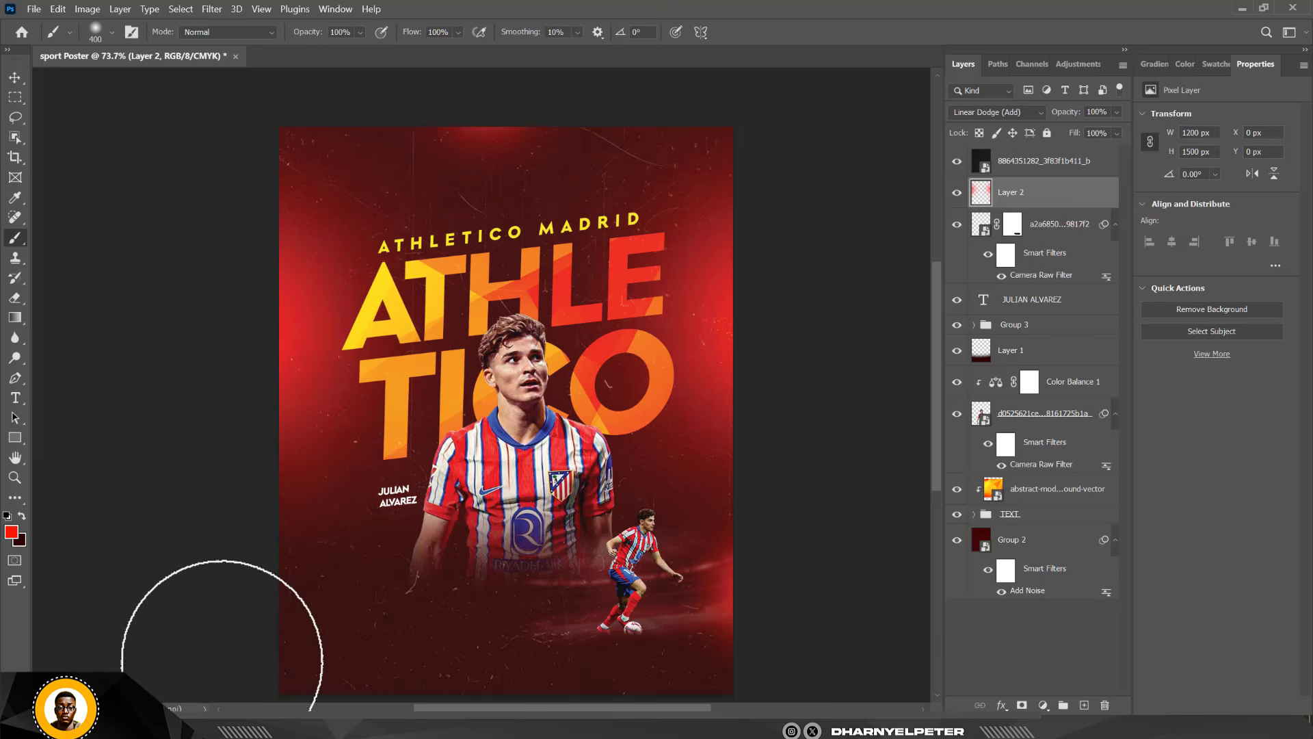
pyautogui.scroll(-2, 504, 394)
pyautogui.scroll(1, 503, 389)
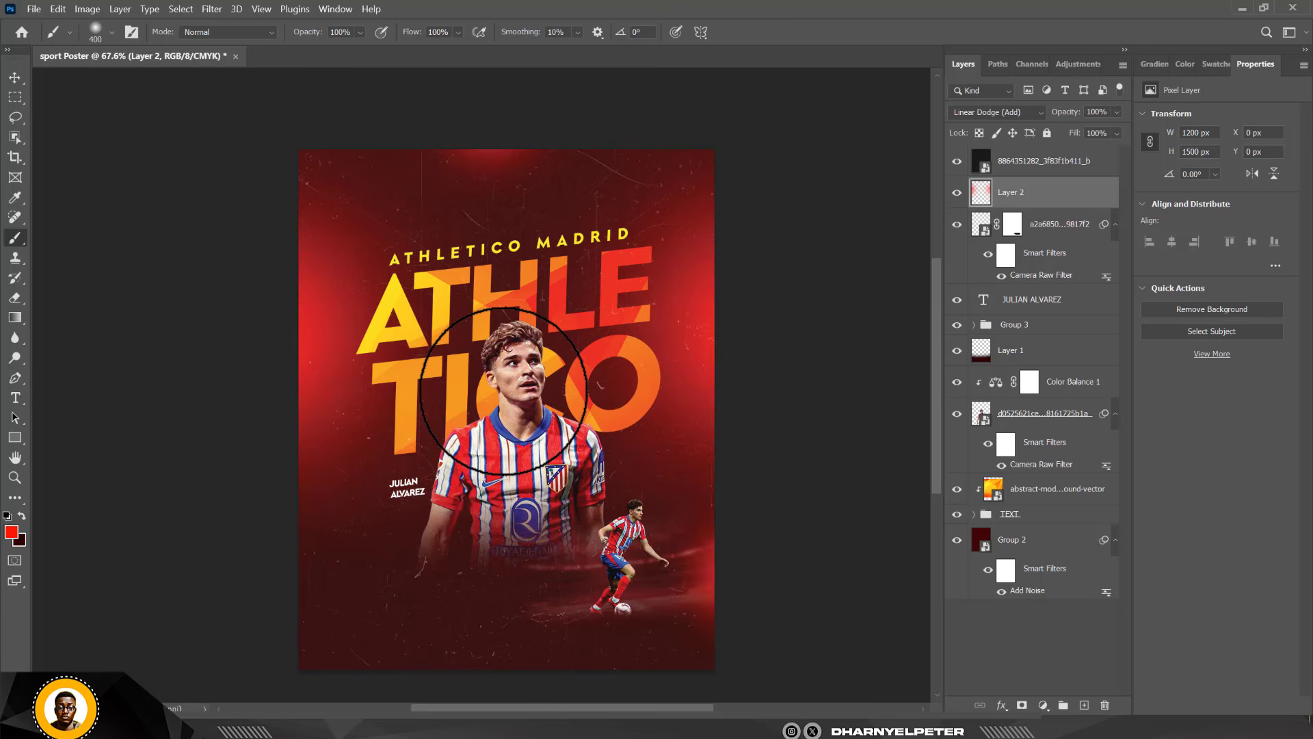
pyautogui.click(15, 78)
pyautogui.scroll(1, 472, 325)
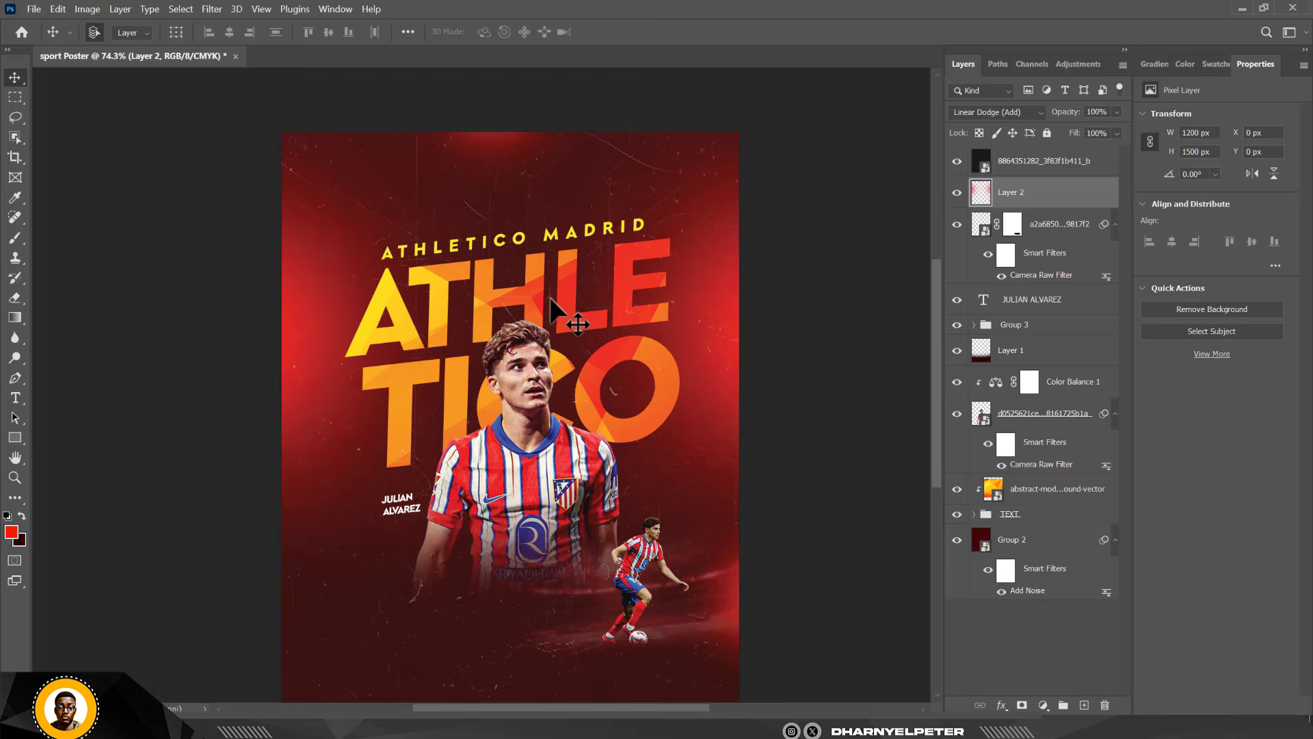
# - Add a Color Balance adjustment layer above the scratch texture and set its midtones Cyan–Red value to +16
pyautogui.click(1030, 164)
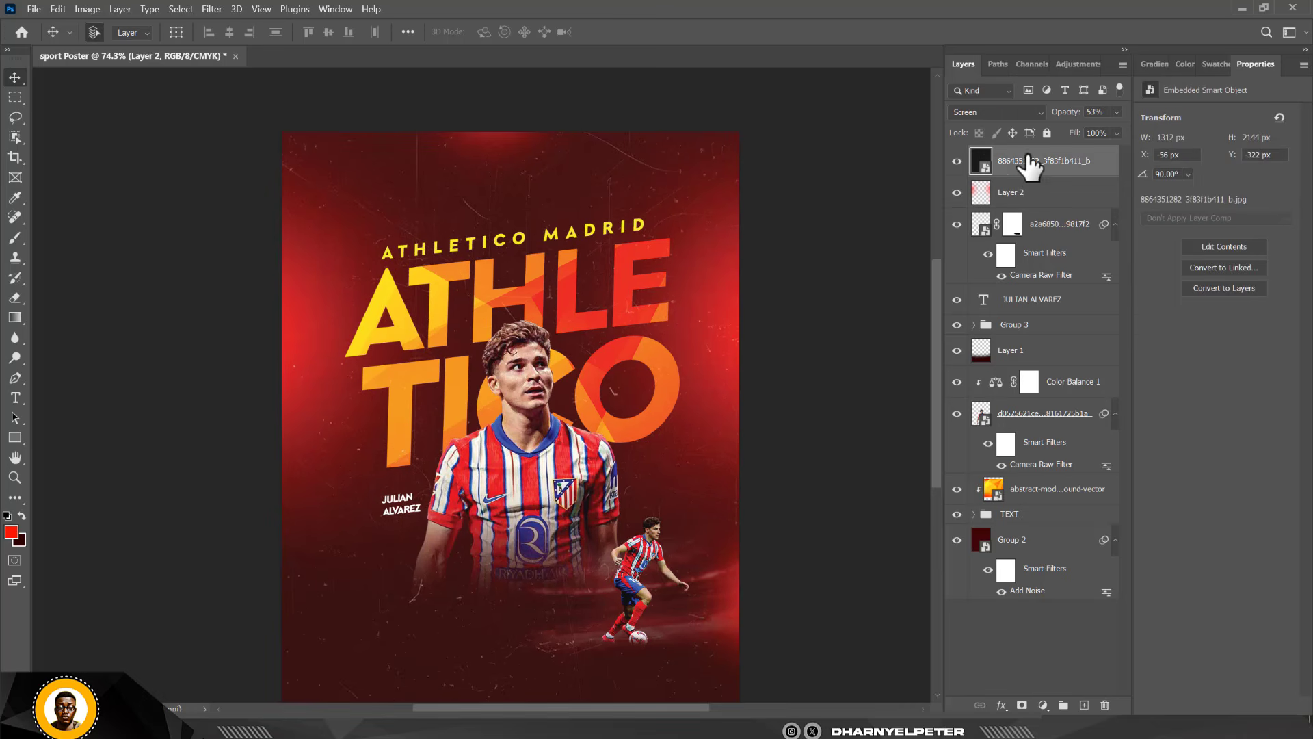
pyautogui.click(1042, 705)
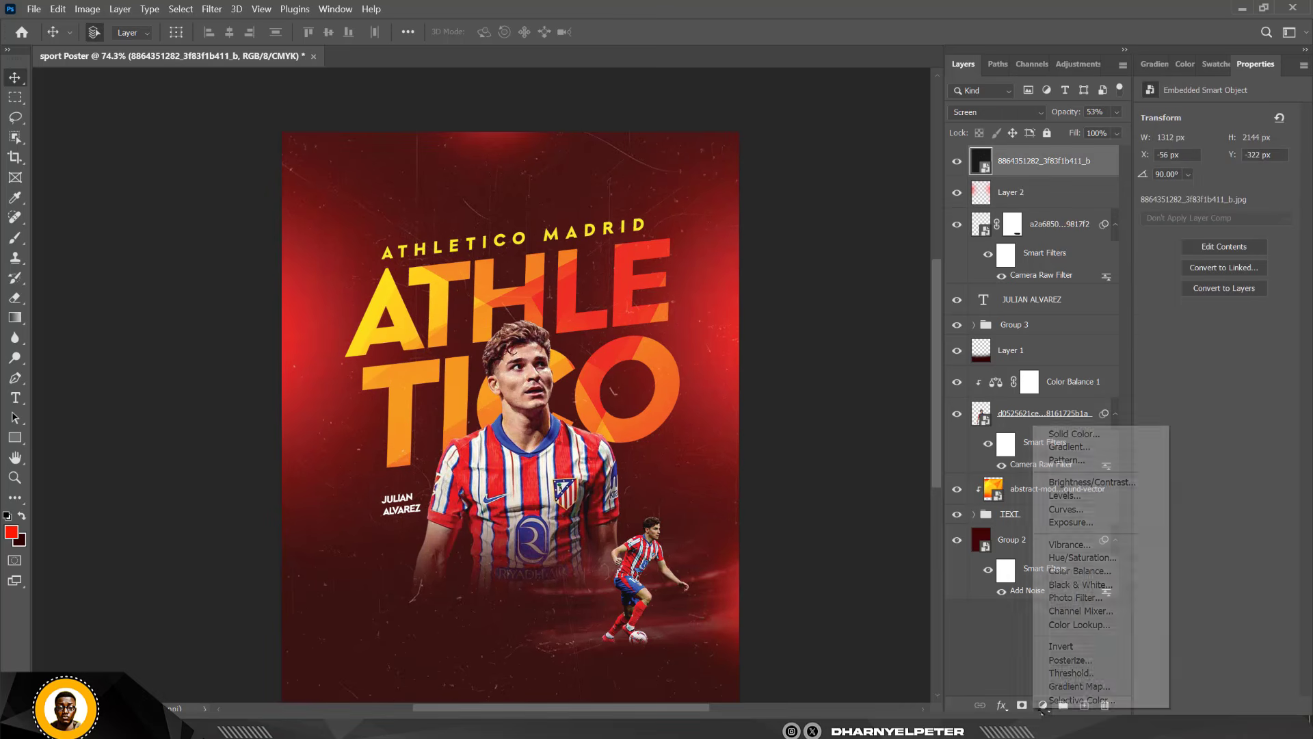
pyautogui.click(1079, 570)
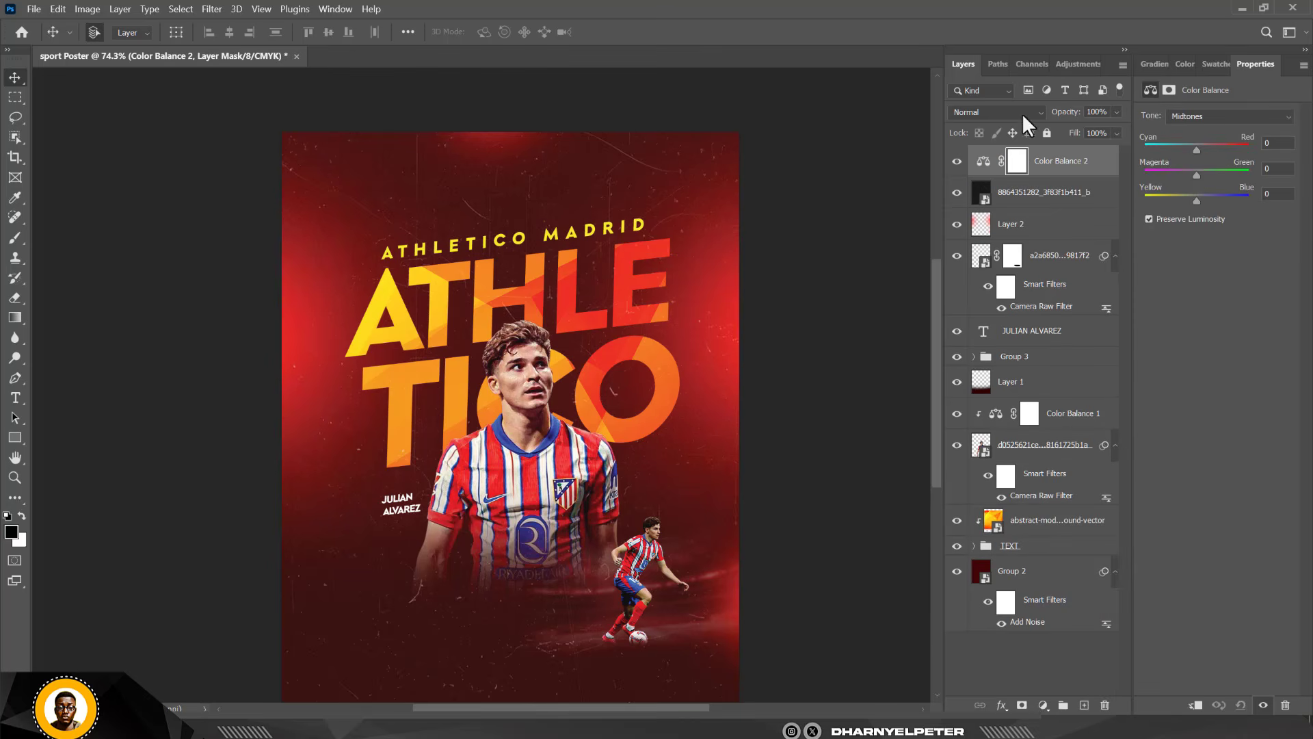
pyautogui.moveTo(1197, 148); pyautogui.dragTo(1204, 155)
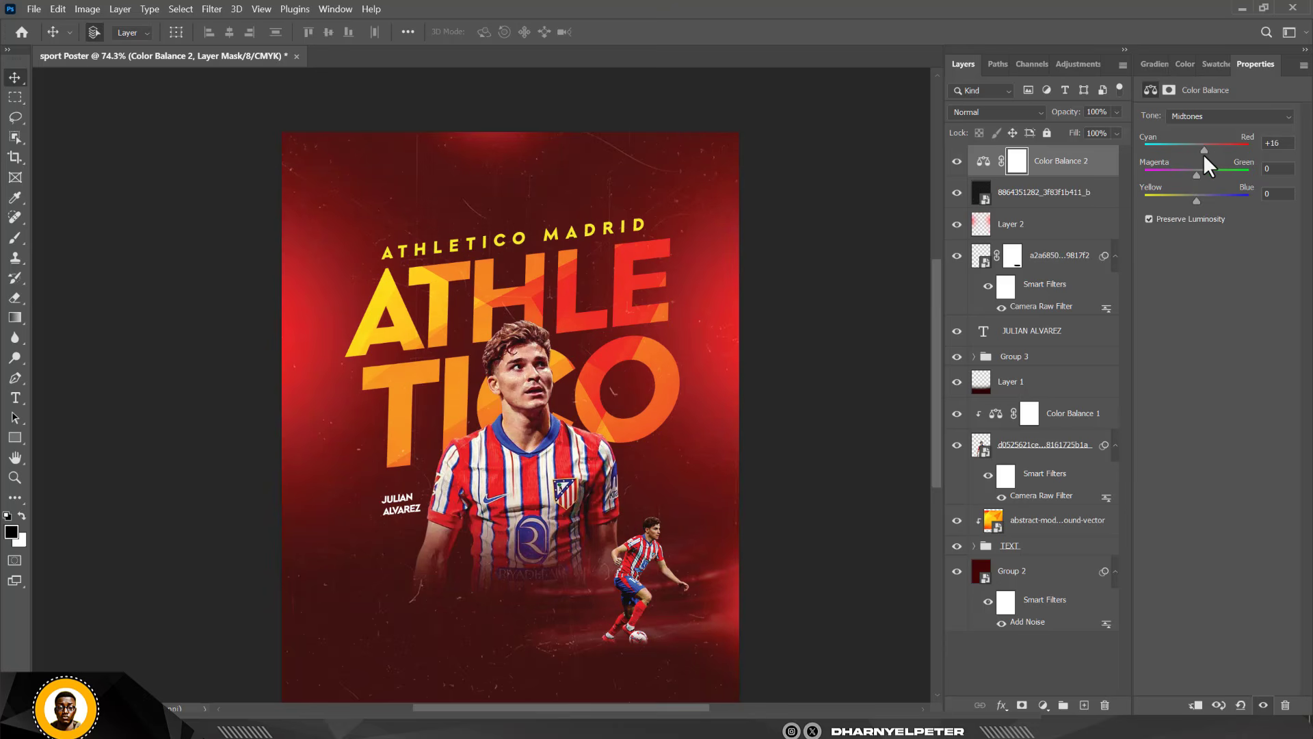
# - Set the Yellow–Blue value of the new Color Balance layer's shadows to +13
pyautogui.click(1200, 113)
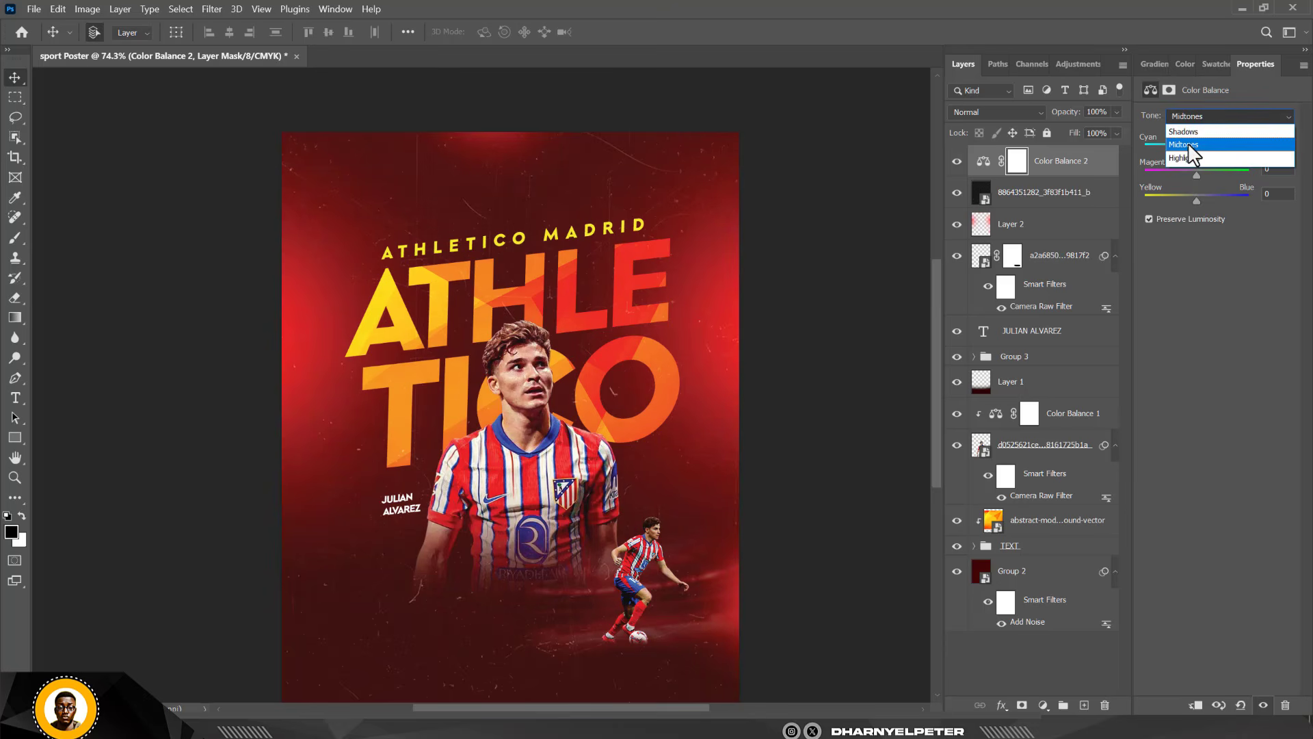
pyautogui.click(1190, 145)
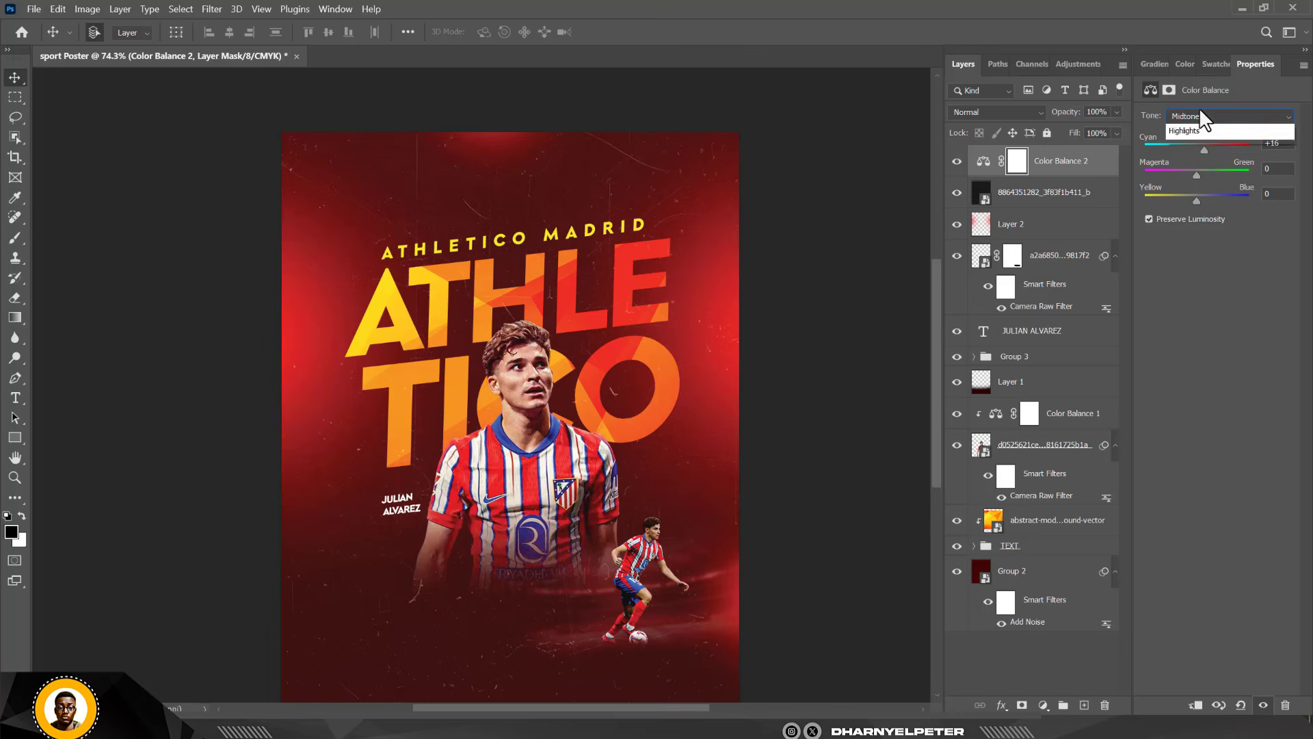
pyautogui.click(1199, 111)
pyautogui.click(1198, 131)
pyautogui.moveTo(1195, 199); pyautogui.dragTo(1208, 200)
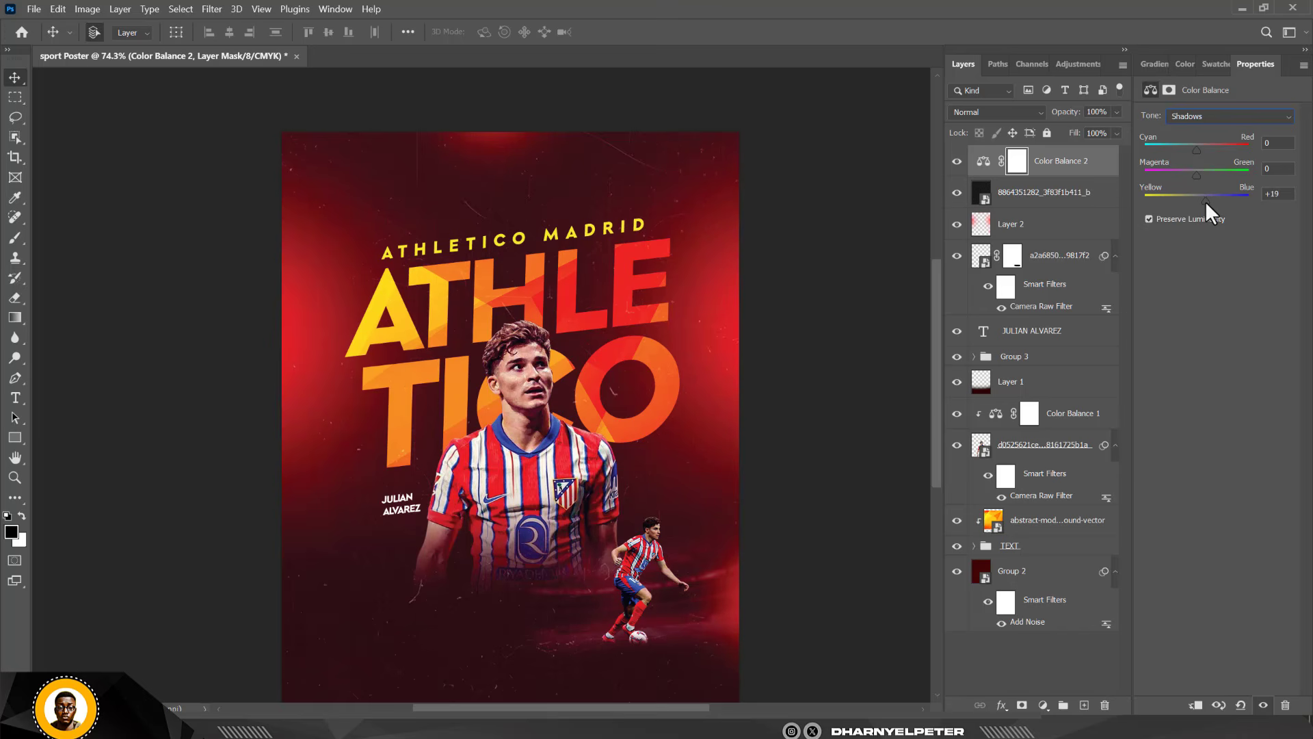
# - Shift the highlights of the new Color Balance layer slightly toward yellow and red
pyautogui.click(1210, 113)
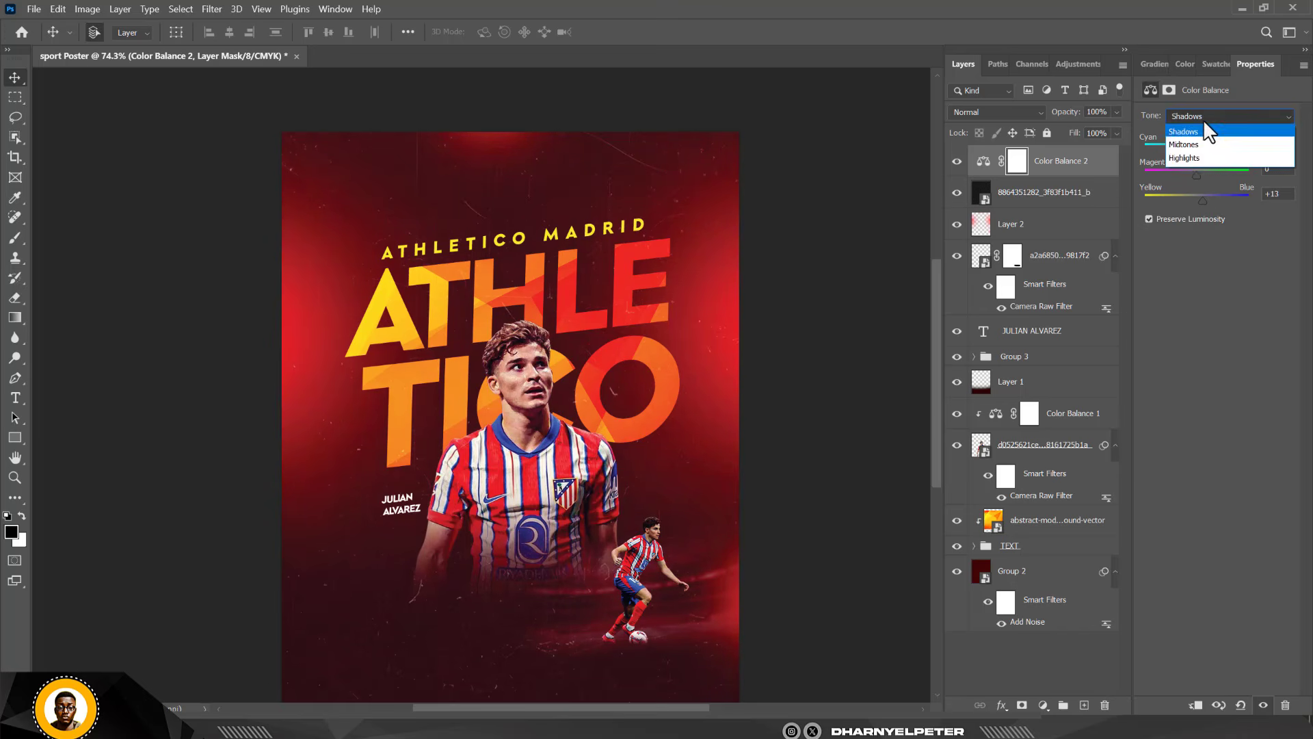
pyautogui.click(1184, 159)
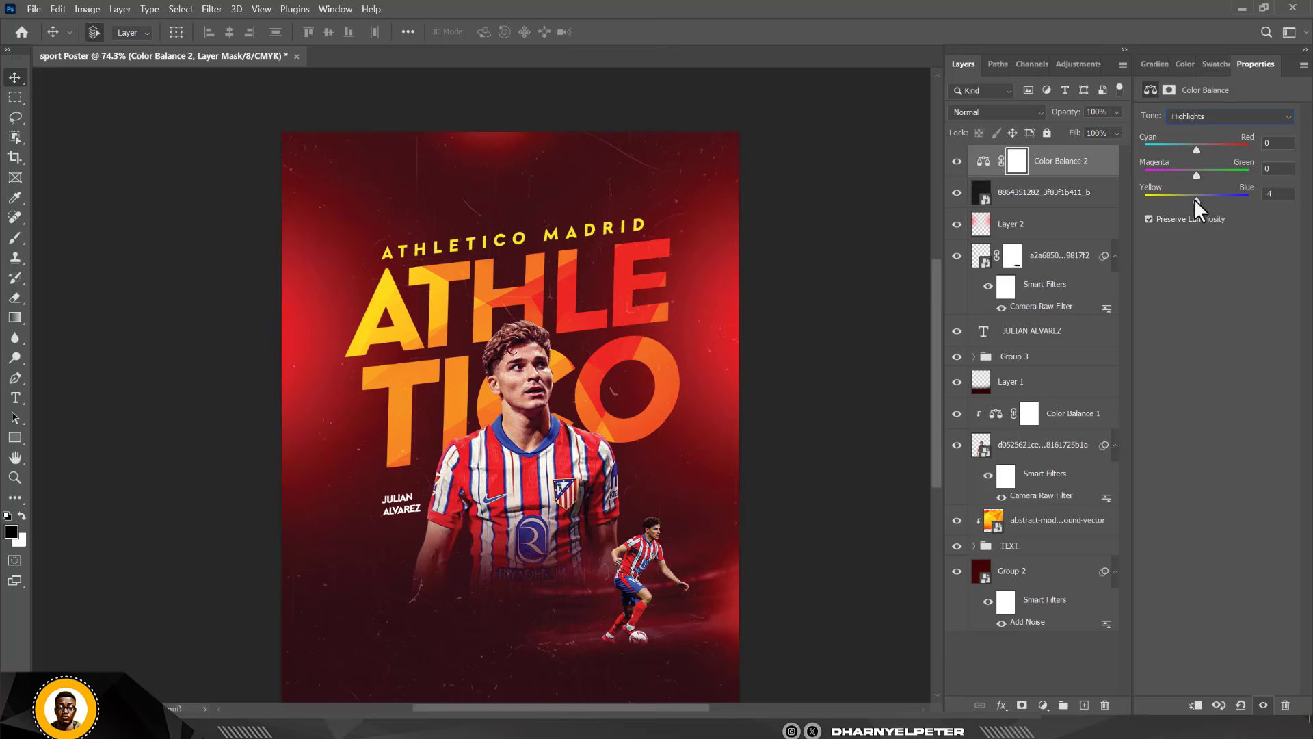
pyautogui.moveTo(1194, 149); pyautogui.dragTo(1196, 146)
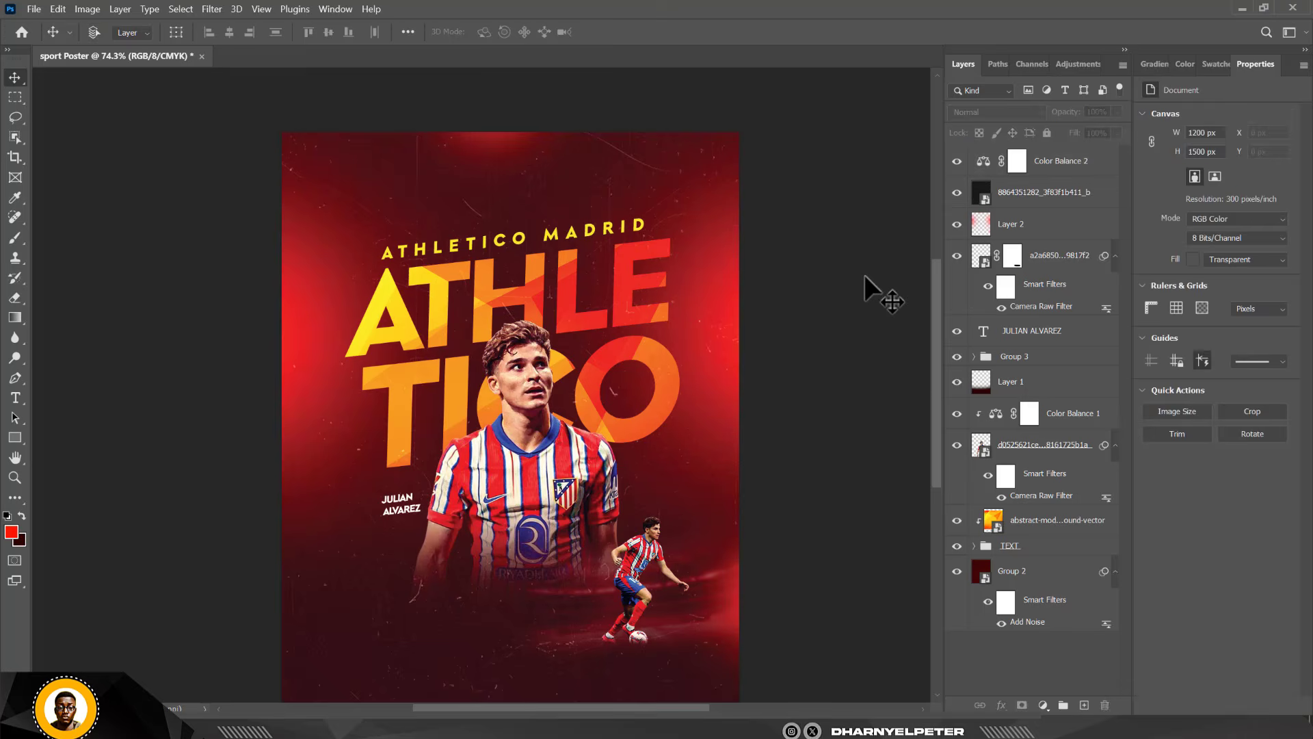
pyautogui.scroll(1, 865, 274)
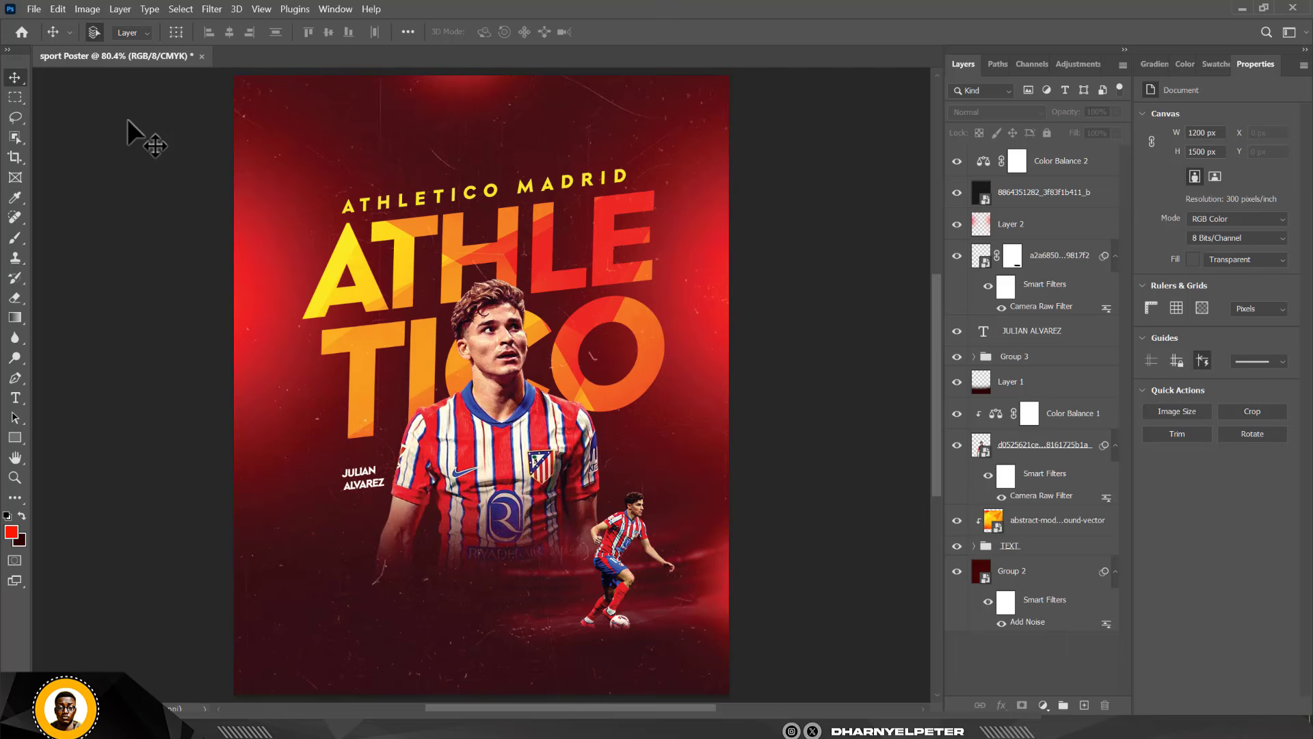
# - Stamp all visible layers into a new layer above the upper Color Balance adjustment and convert it to a smart object
pyautogui.click(1087, 166)
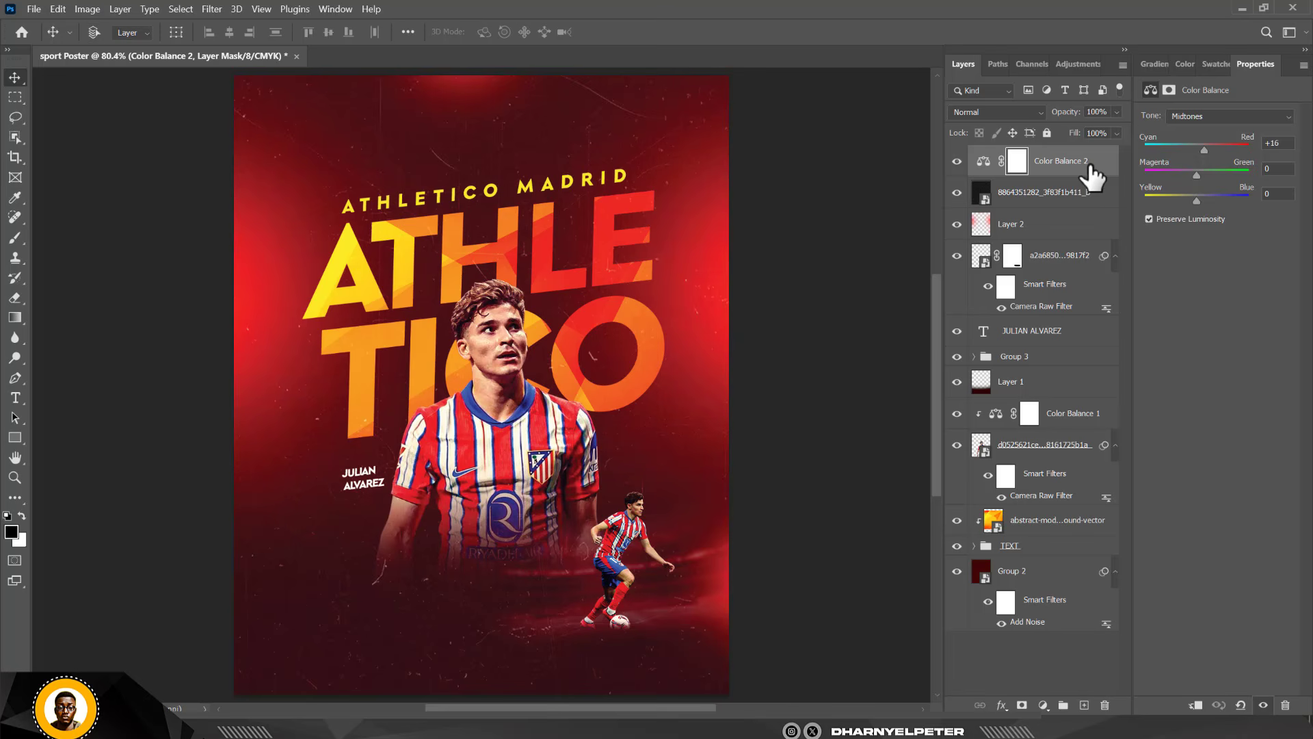
pyautogui.hotkey('ctrl', 'shift', 'alt', 'e')
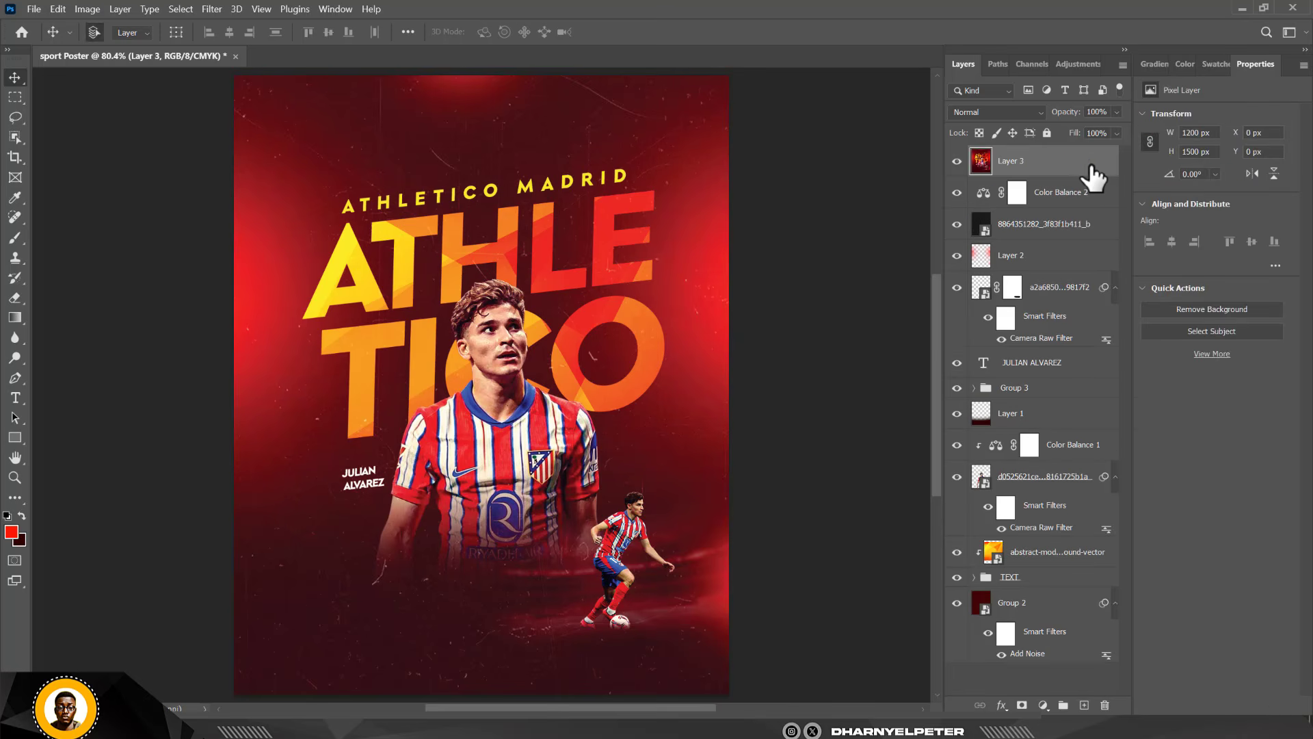
pyautogui.rightClick(1090, 166)
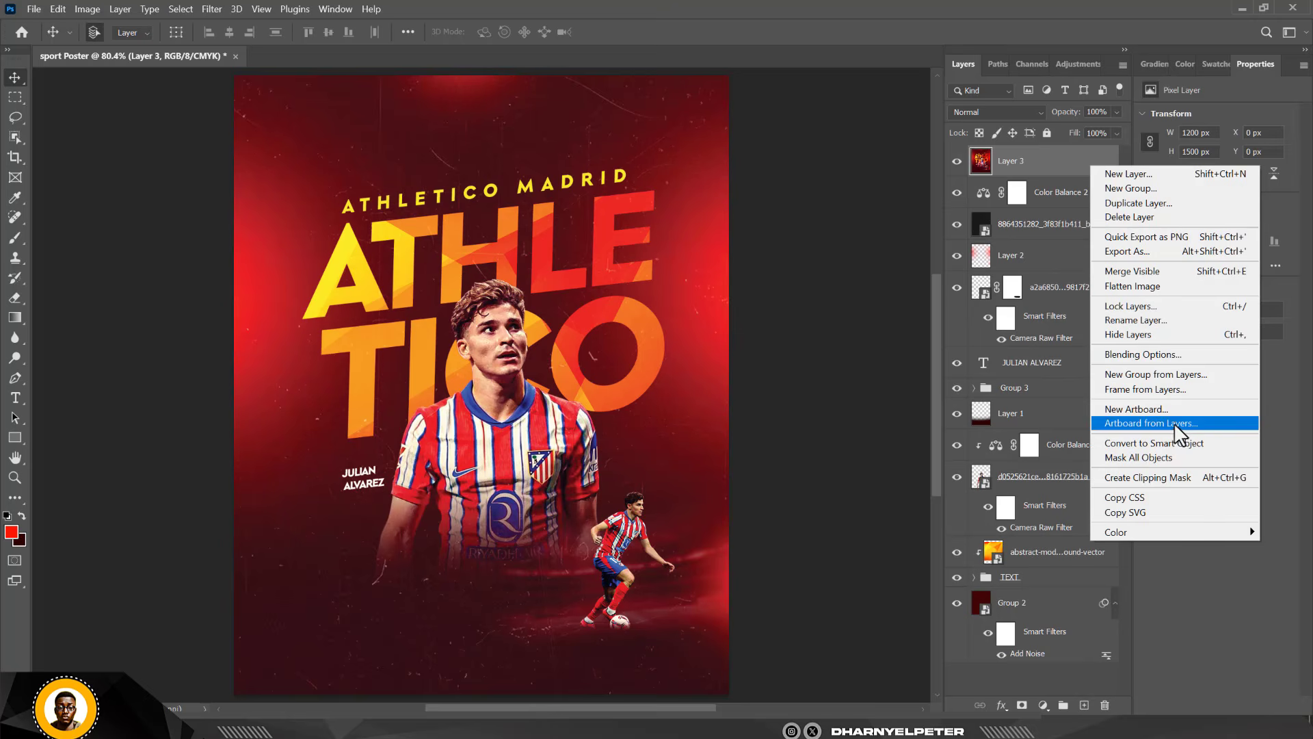
pyautogui.click(1175, 442)
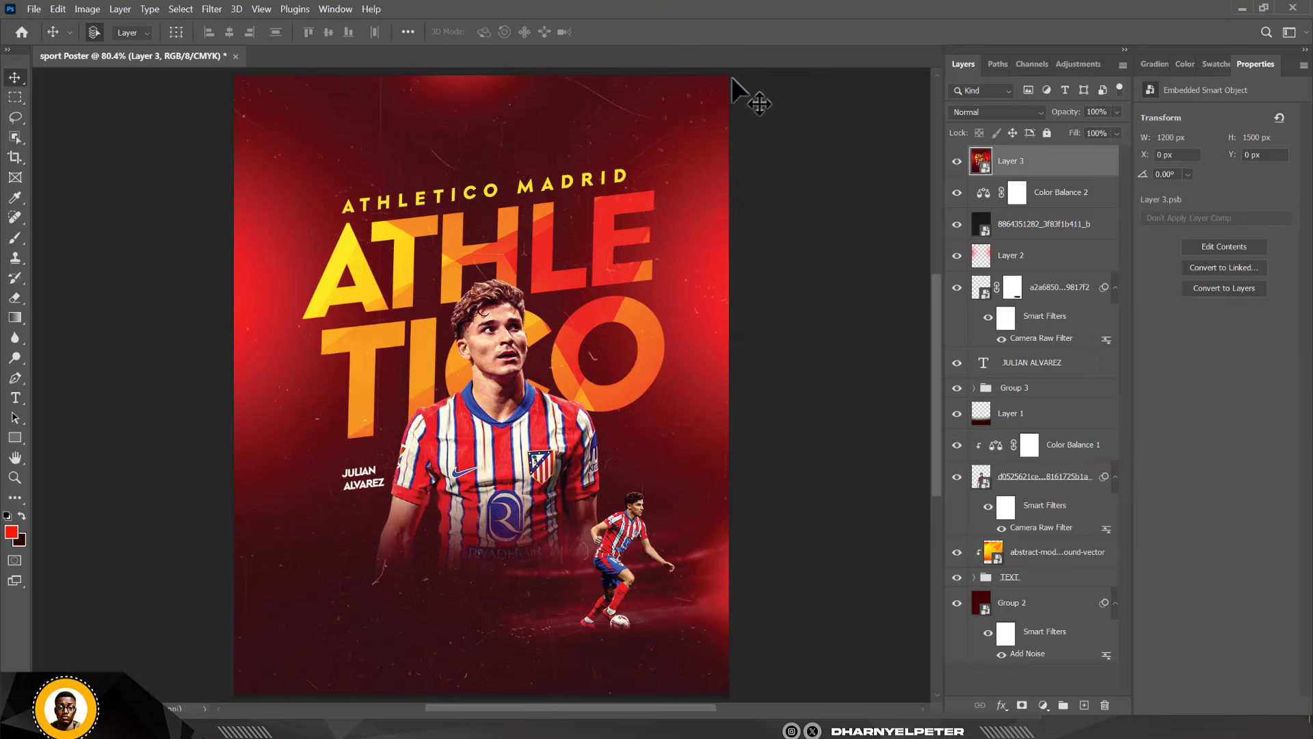
# - Apply an Add Noise smart filter with a low amount and Uniform distribution to the merged poster layer
pyautogui.click(212, 8)
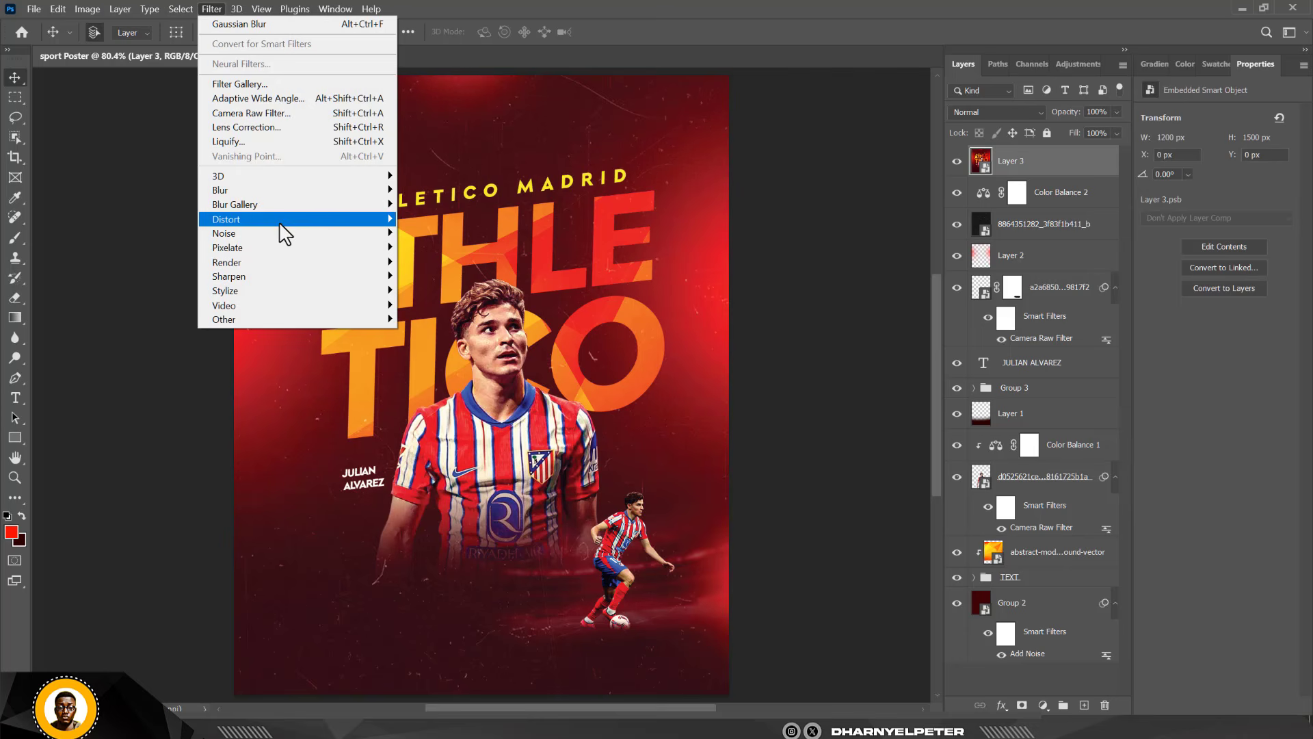
pyautogui.moveTo(284, 233)
pyautogui.click(450, 232)
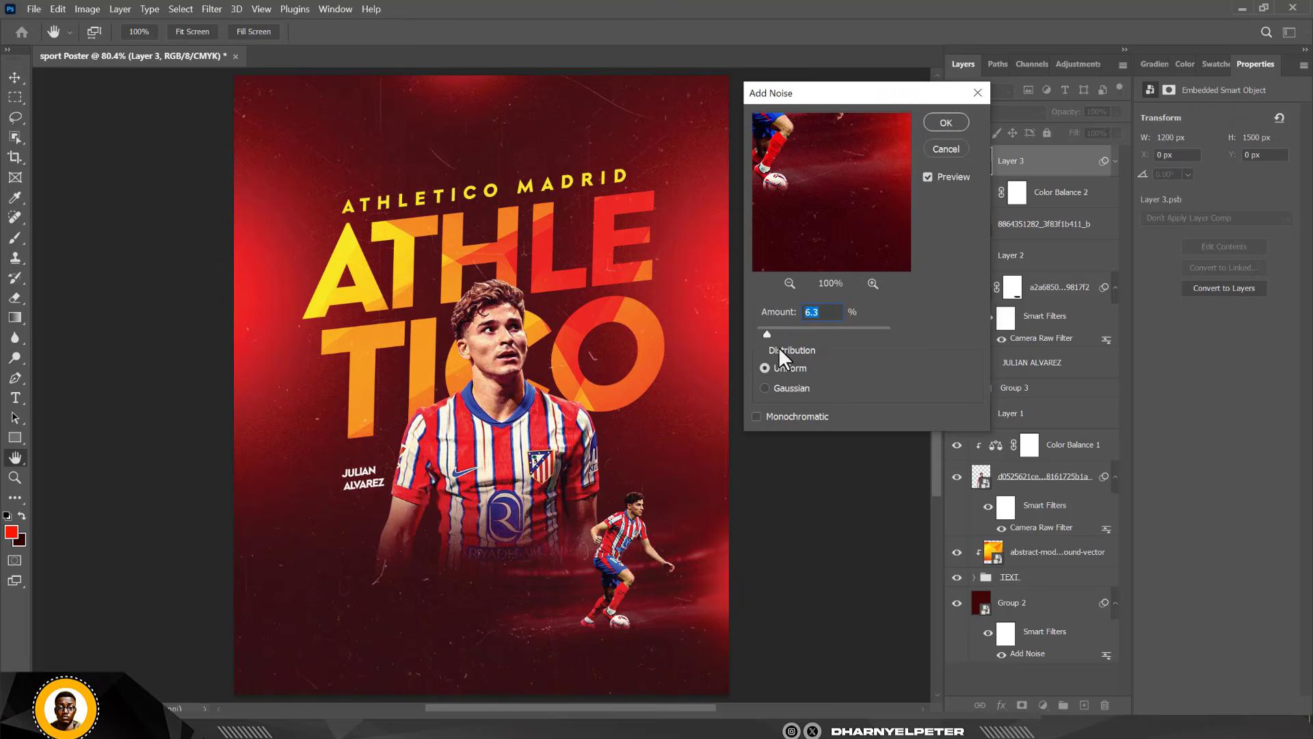
pyautogui.moveTo(774, 328); pyautogui.dragTo(771, 328)
pyautogui.click(940, 123)
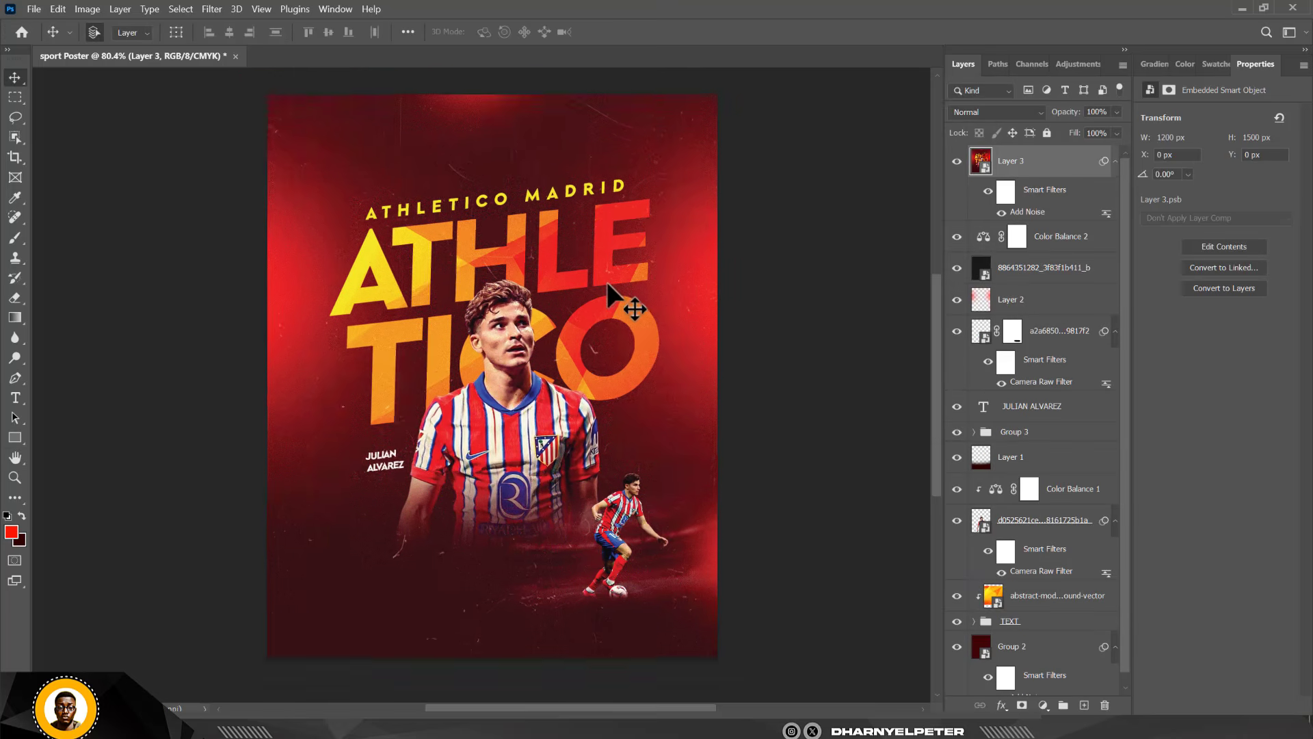
pyautogui.scroll(-2, 606, 283)
pyautogui.scroll(3, 593, 269)
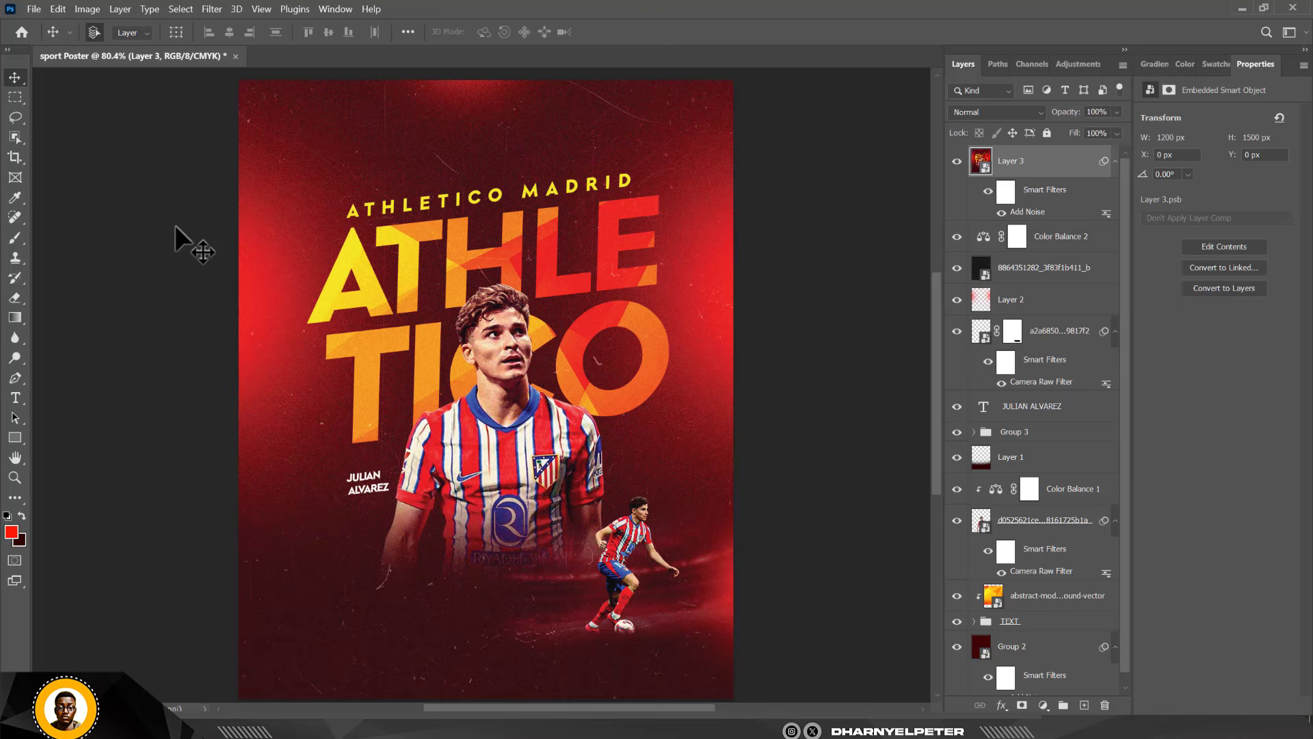
# - Add a Color Lookup adjustment layer above the noisy merged layer and load the DropBlues.3DL 3D LUT
pyautogui.click(1043, 705)
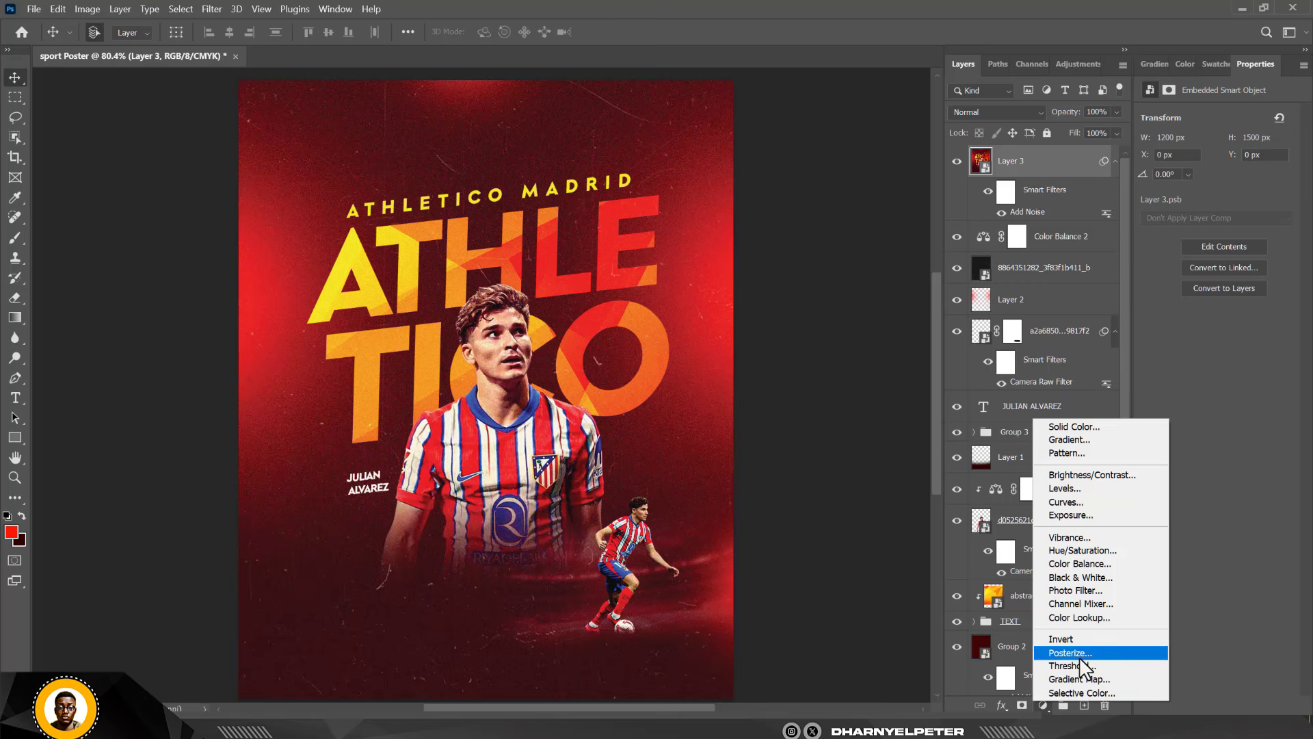
pyautogui.click(1083, 619)
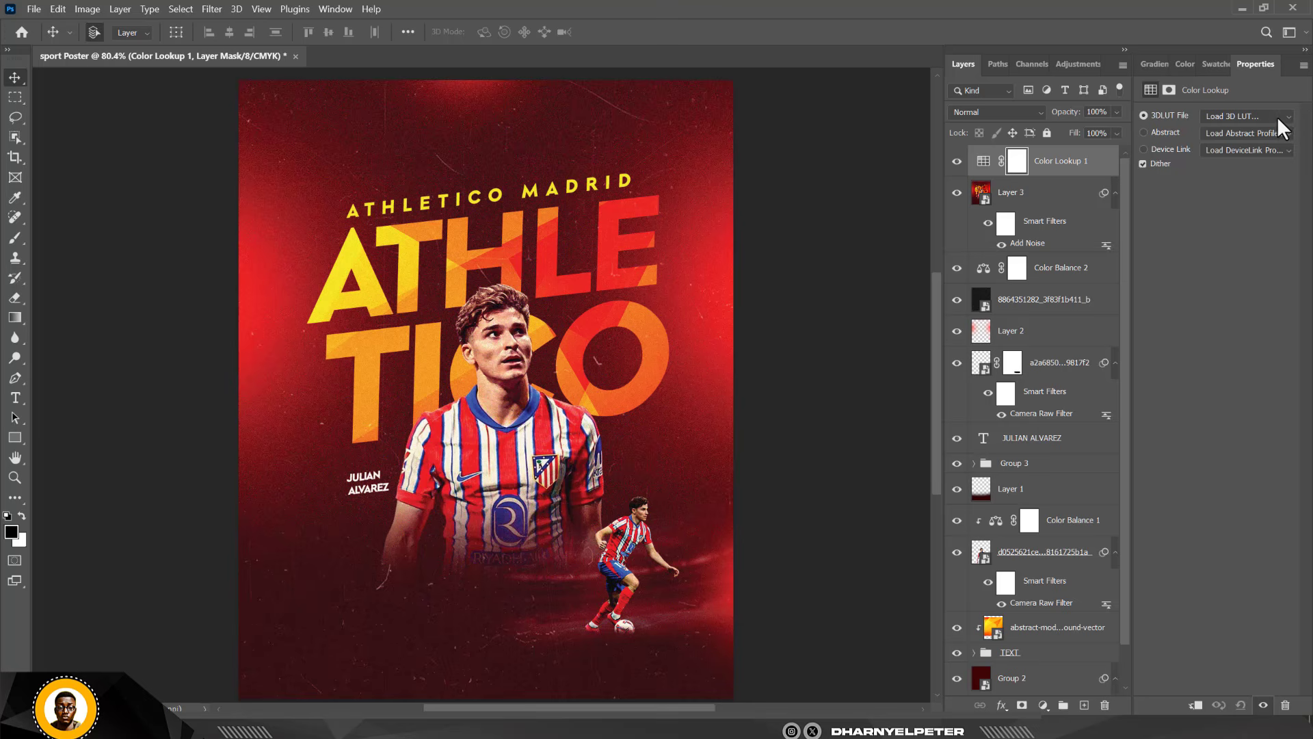
pyautogui.click(1278, 118)
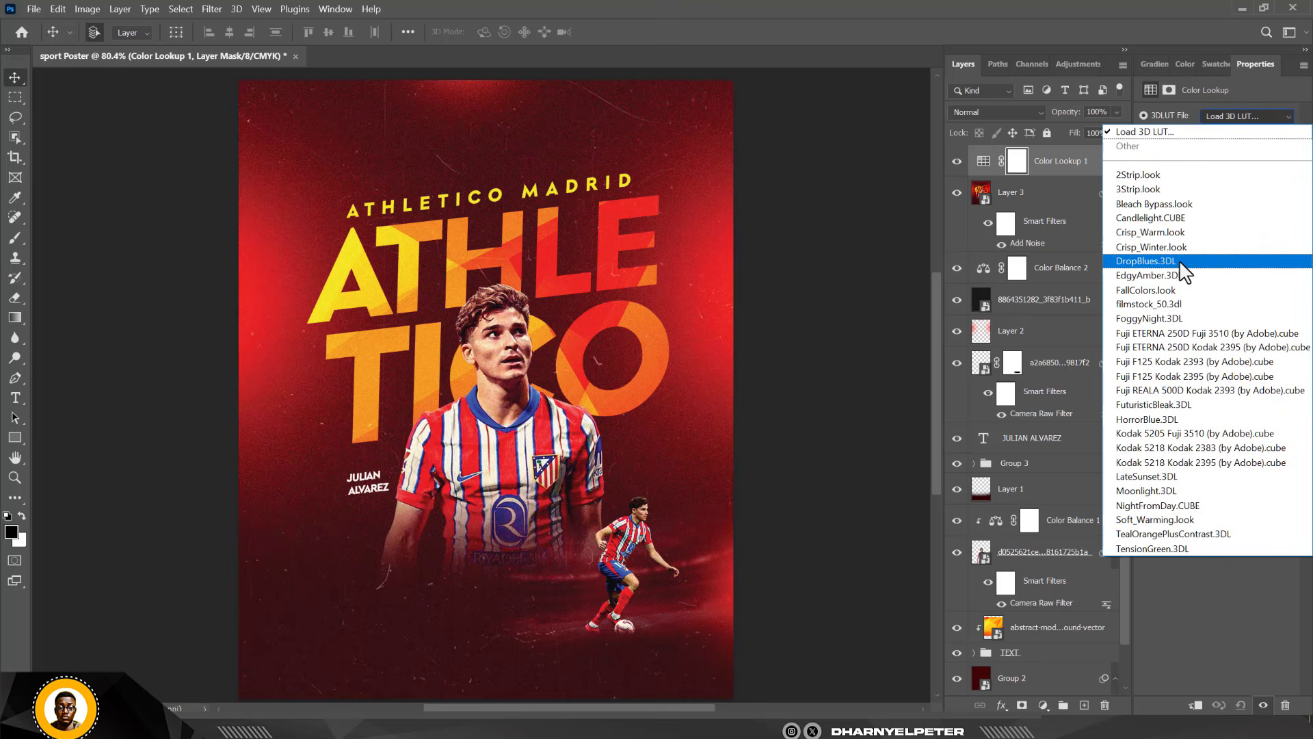
pyautogui.click(1156, 261)
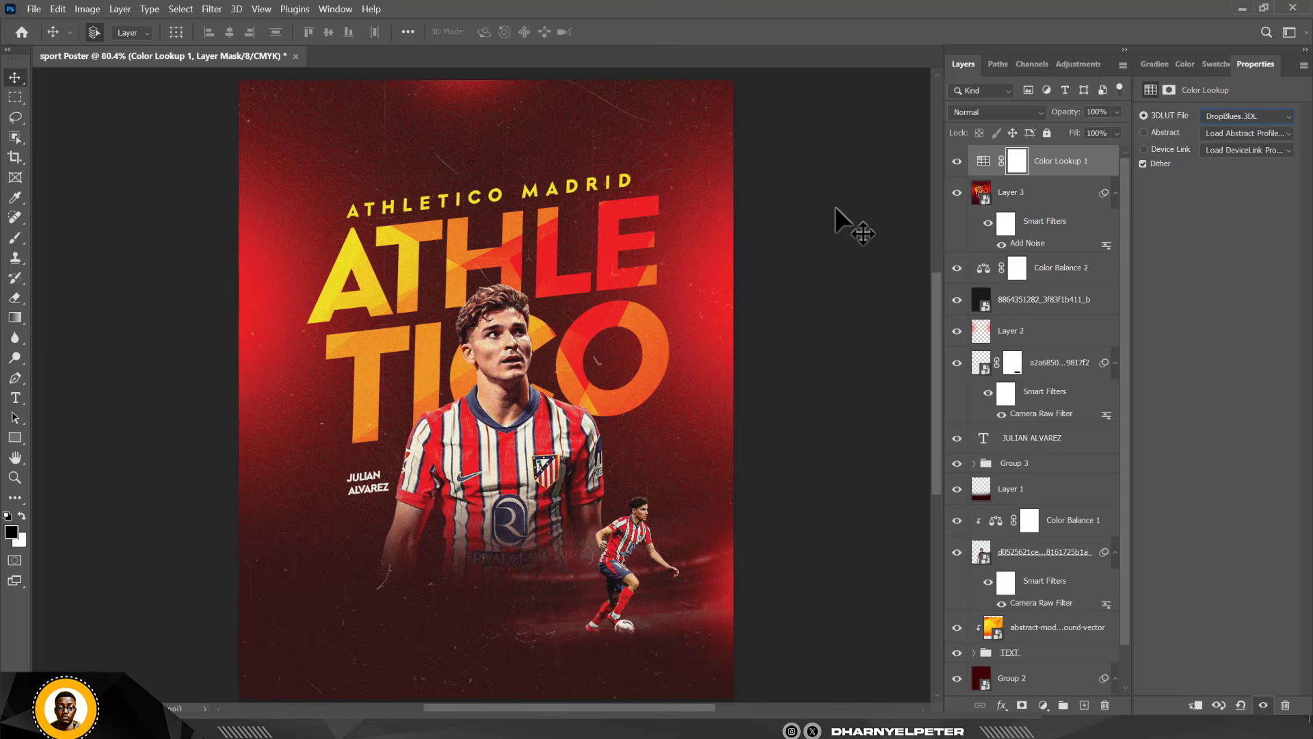
# - Try the EdgyAmber.3DL, FallColors.look, Crisp_Winter.look and Crisp_Warm.look 3D LUTs on the Color Lookup layer
pyautogui.click(1239, 115)
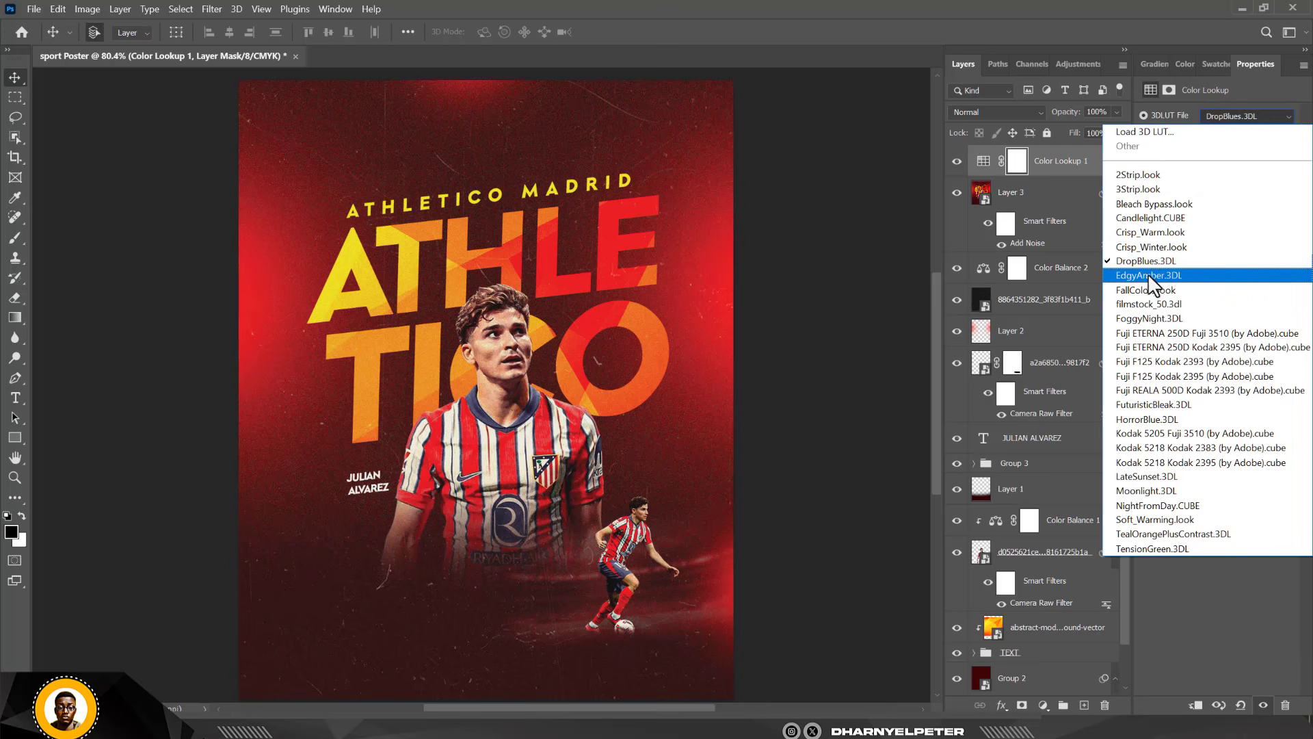
pyautogui.click(1149, 275)
pyautogui.click(1231, 116)
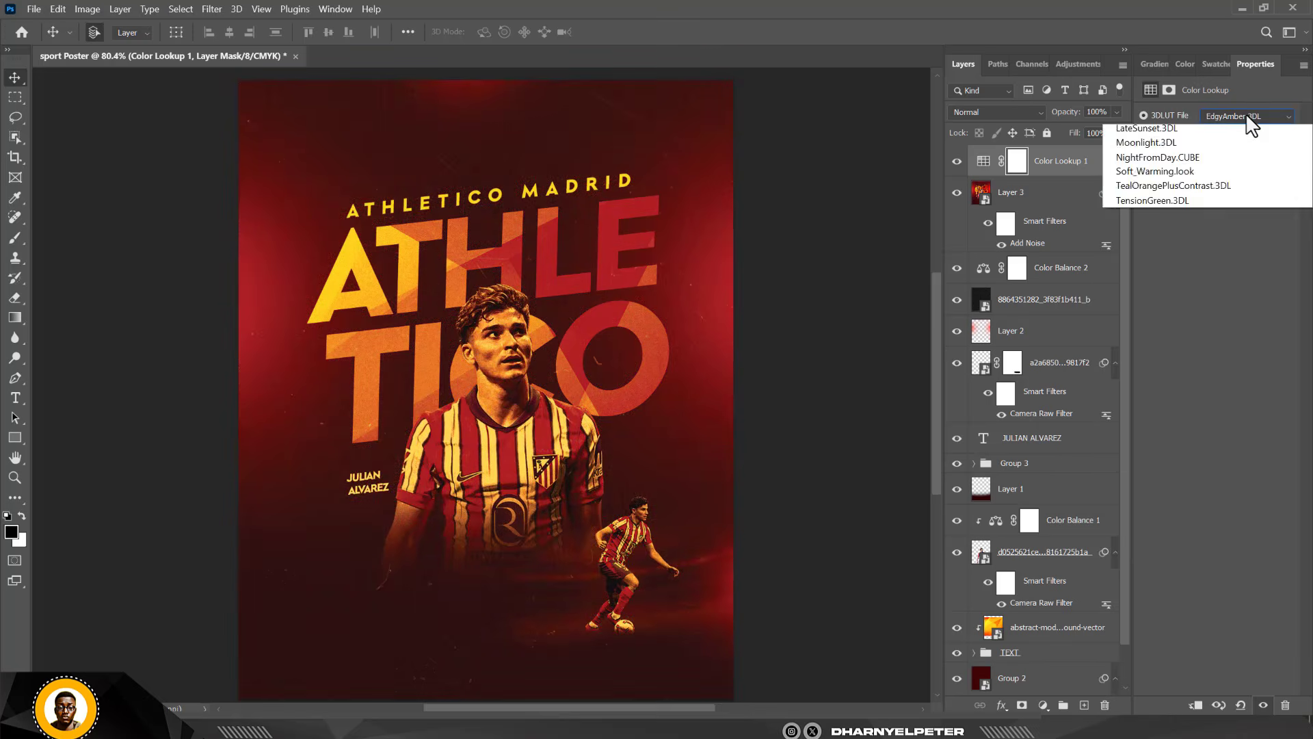
pyautogui.click(1151, 290)
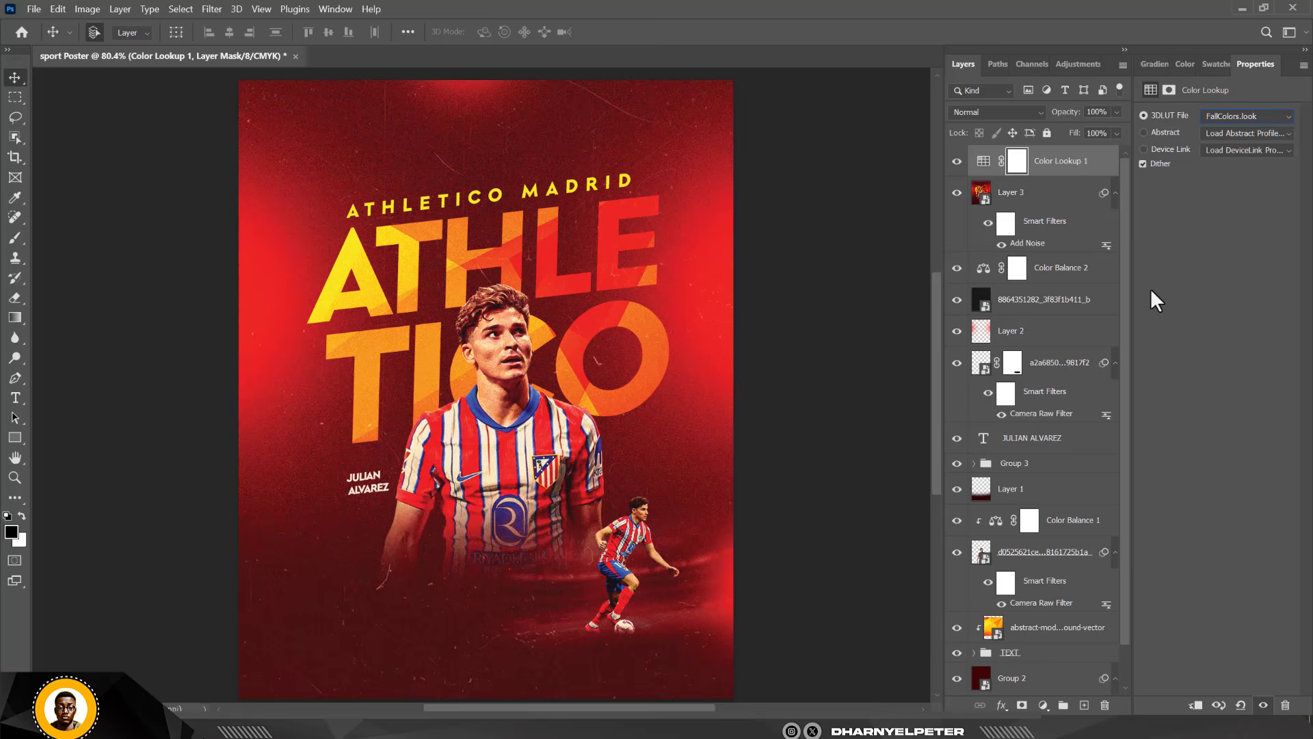
pyautogui.click(1257, 115)
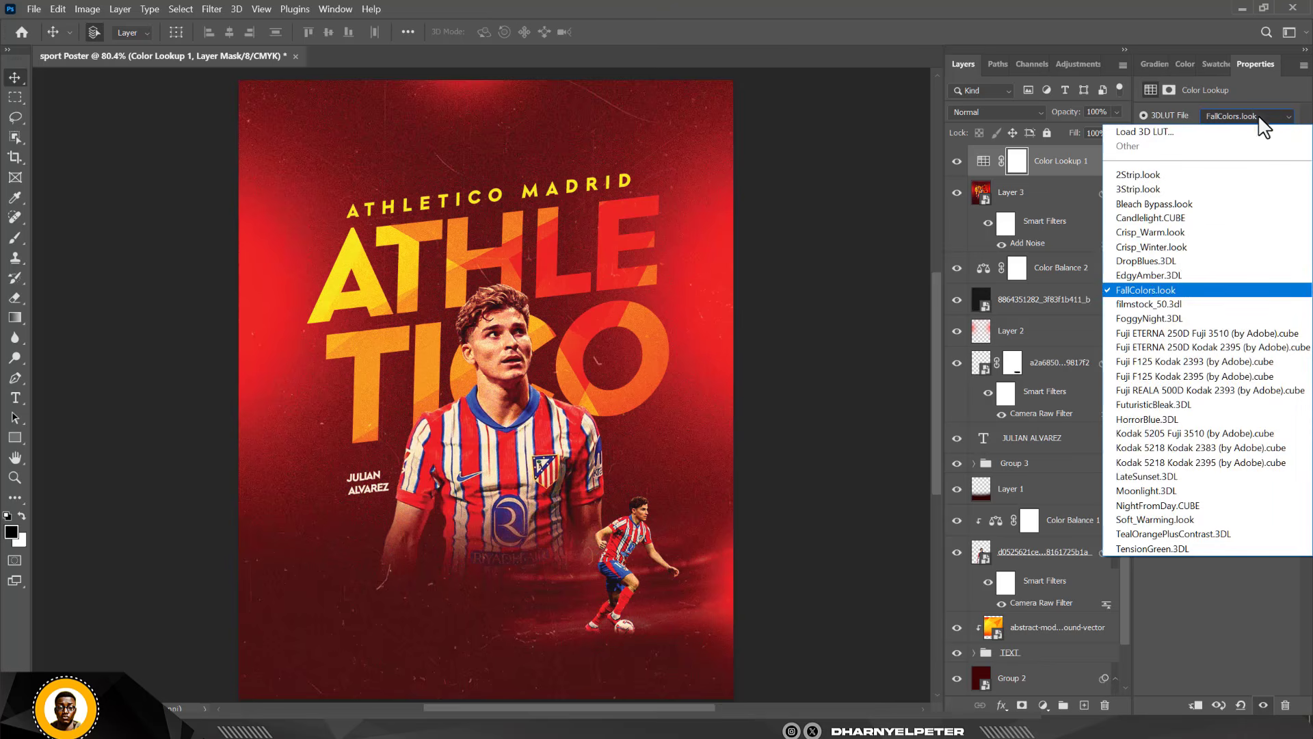
pyautogui.click(1173, 251)
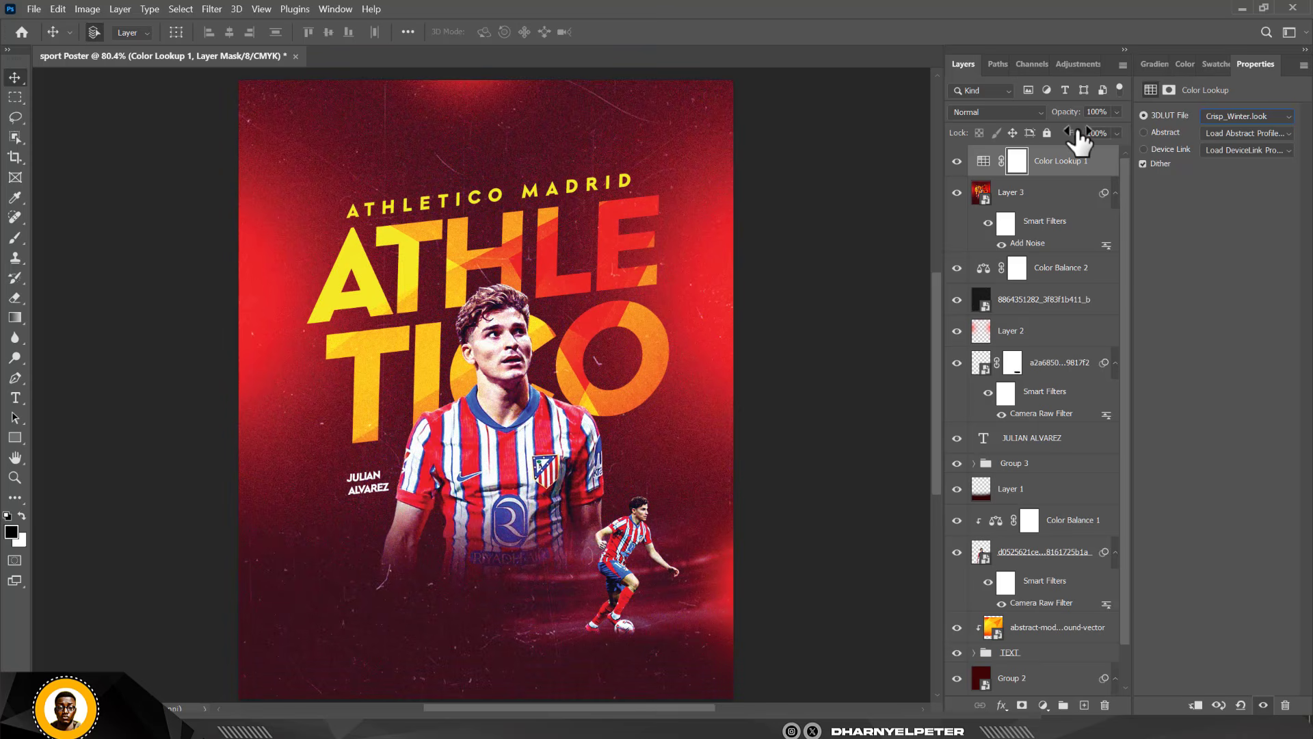
pyautogui.click(1210, 116)
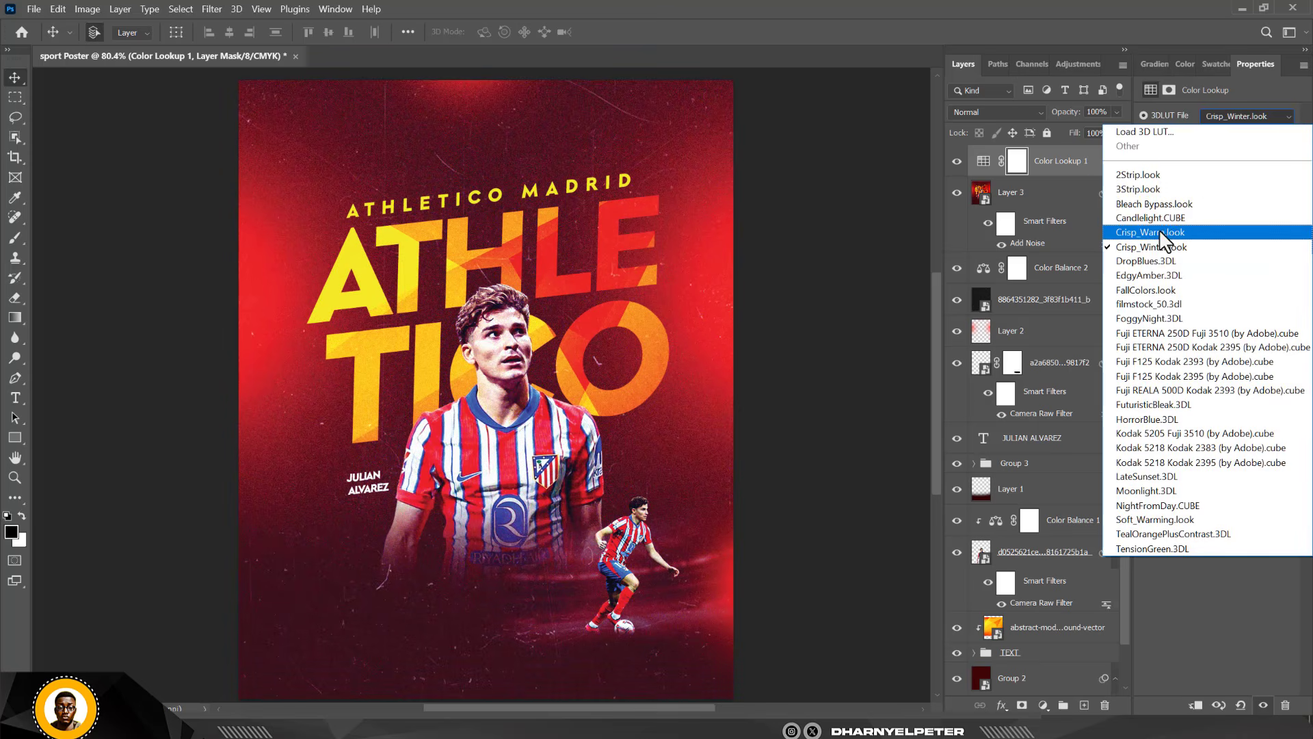
pyautogui.click(1161, 232)
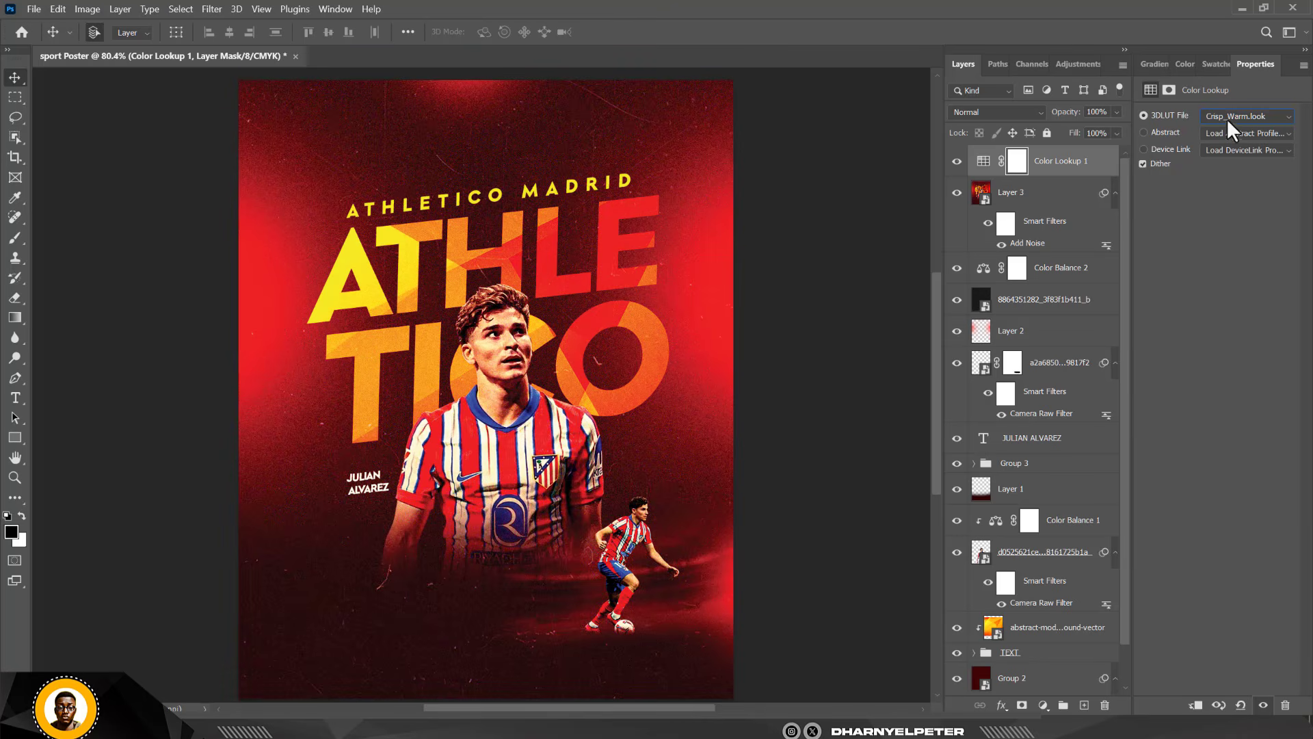
# - Set the Color Lookup layer's 3D LUT to DropBlues.3DL and hide the layer to compare the poster without the grade
pyautogui.click(1227, 117)
pyautogui.click(1161, 260)
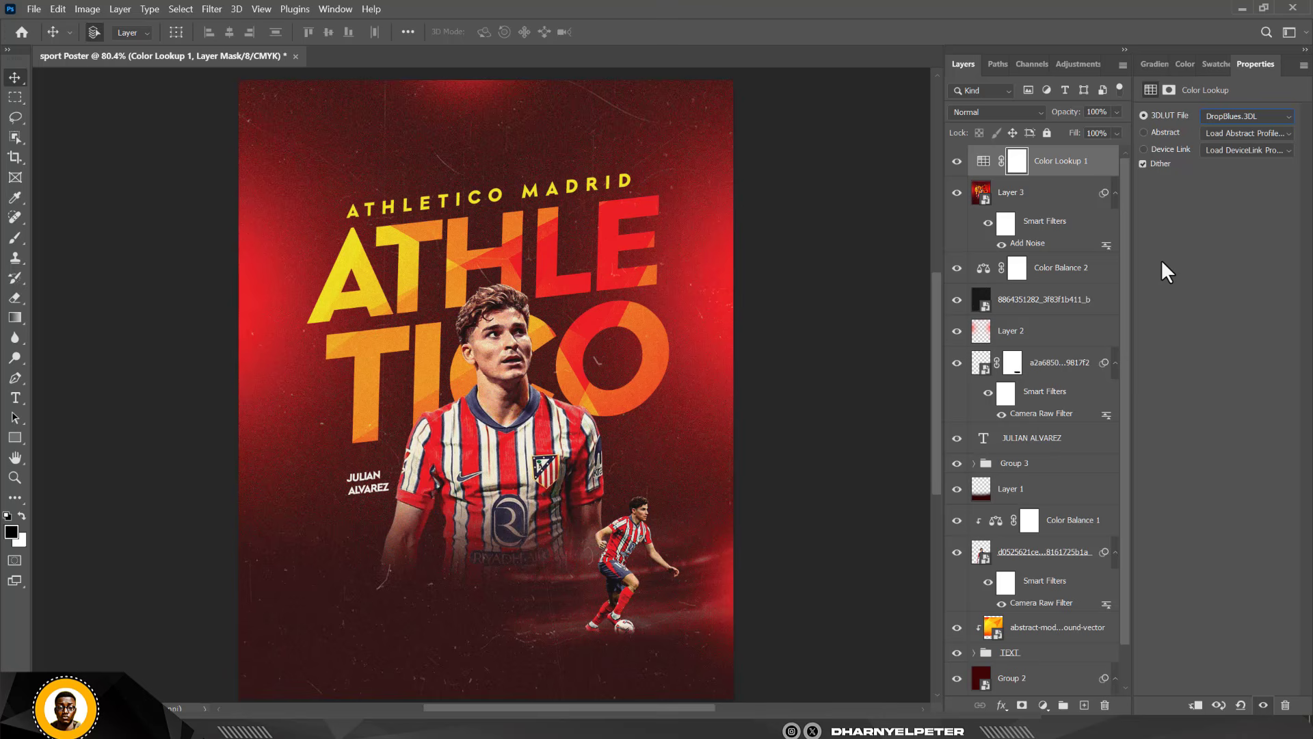
pyautogui.click(956, 161)
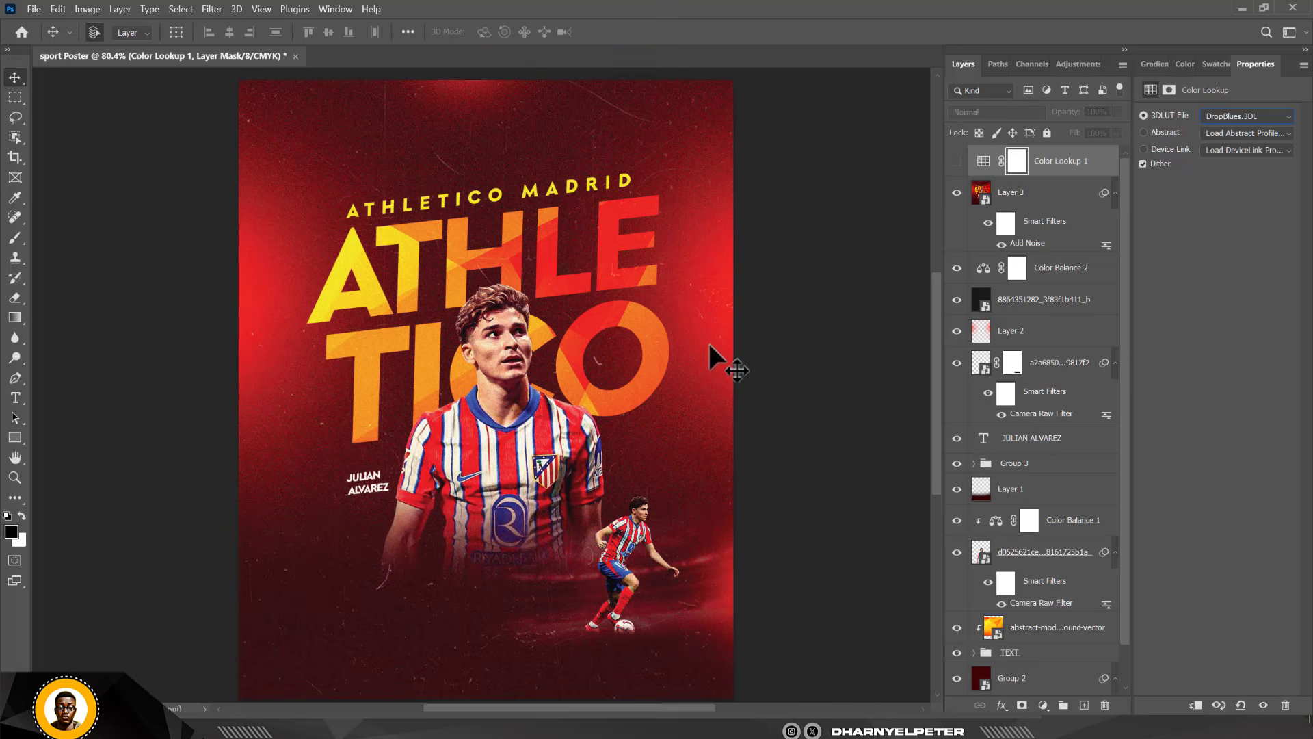